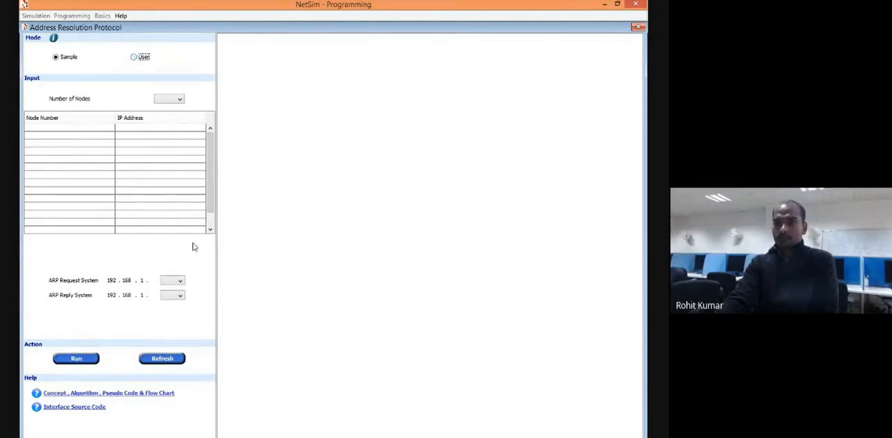
{"action": "left_click", "coordinate": [134, 58]}
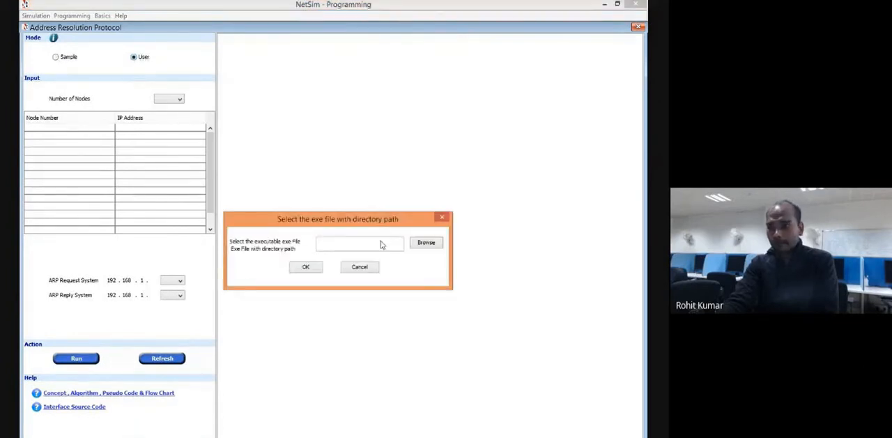
{"action": "left_click", "coordinate": [442, 217]}
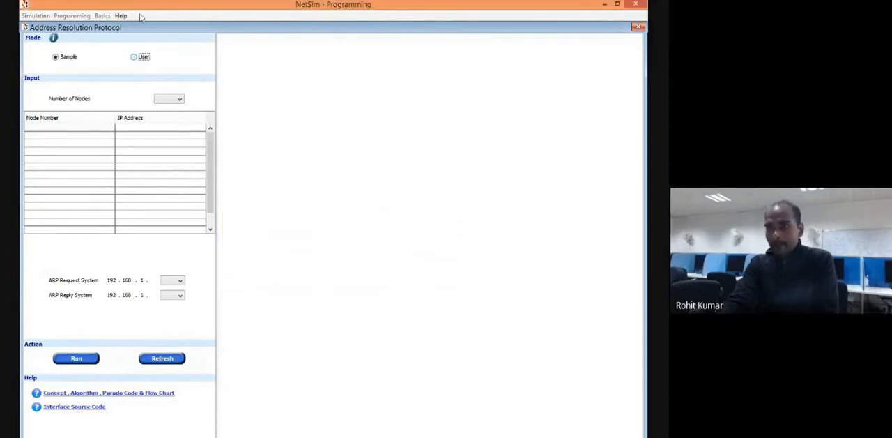
{"action": "left_click", "coordinate": [134, 57]}
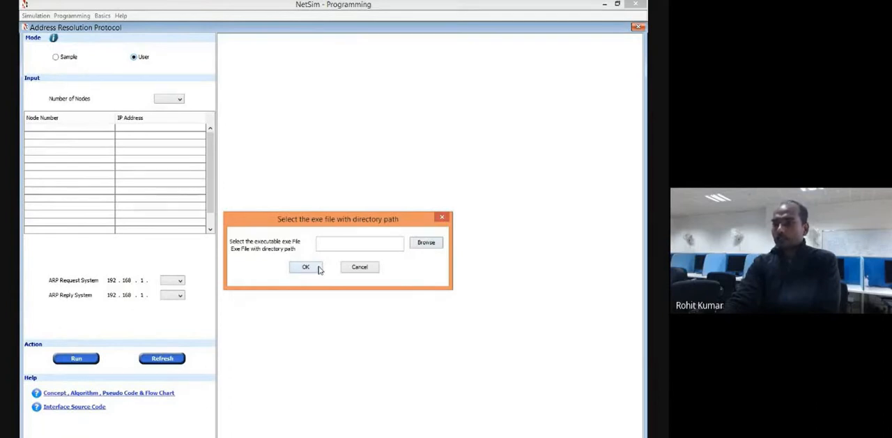
{"action": "left_click", "coordinate": [445, 220]}
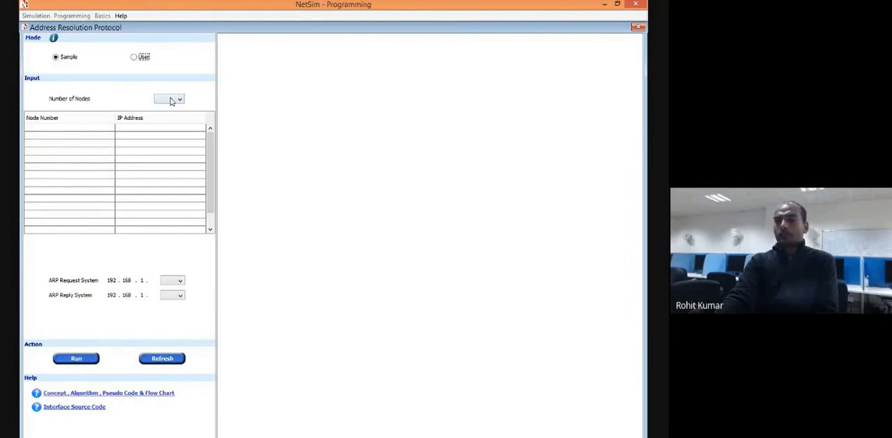
Set the number of nodes to 4 in Sample mode and review the nodes' IP address list.
{"action": "left_click", "coordinate": [172, 101]}
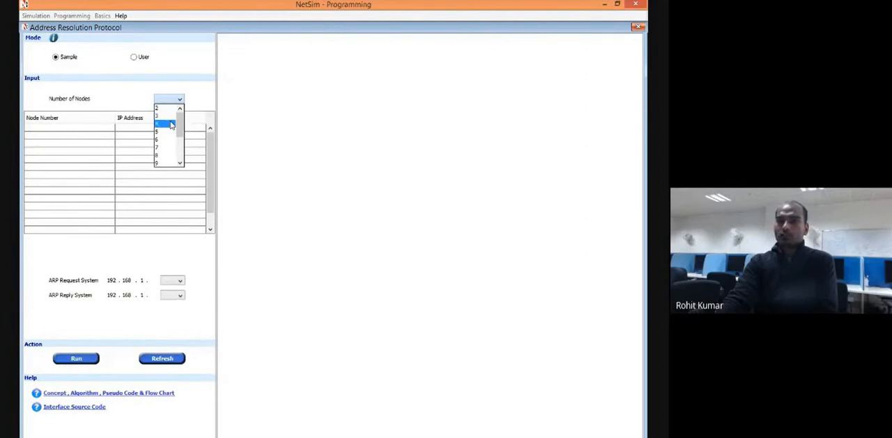
{"action": "left_click", "coordinate": [171, 124]}
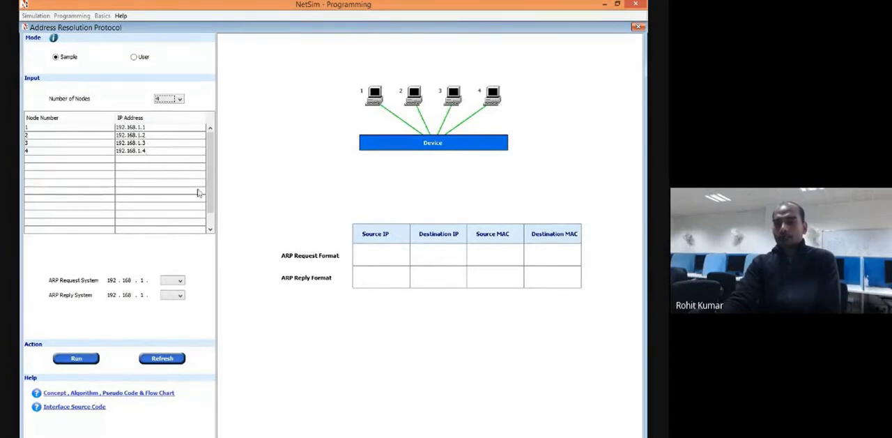
{"action": "scroll", "coordinate": [204, 186], "scroll_direction": "down", "scroll_amount": 1}
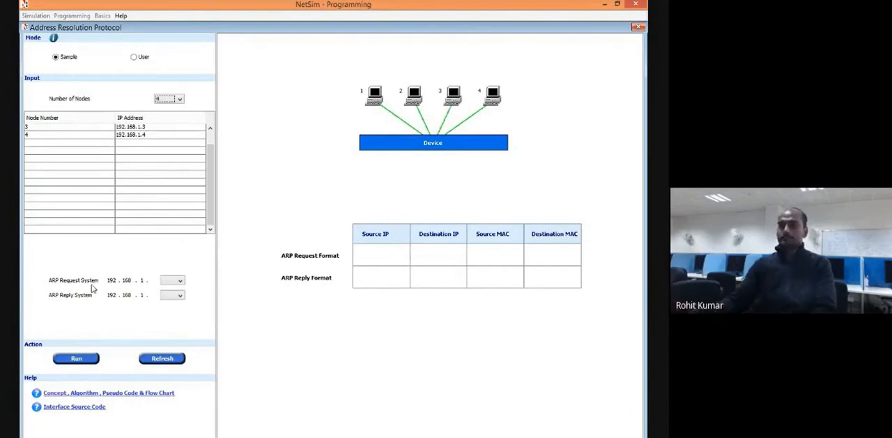
Set the ARP request system to 192.168.1.1 and the reply system to 192.168.1.4, and run the ARP sample.
{"action": "left_click", "coordinate": [180, 280]}
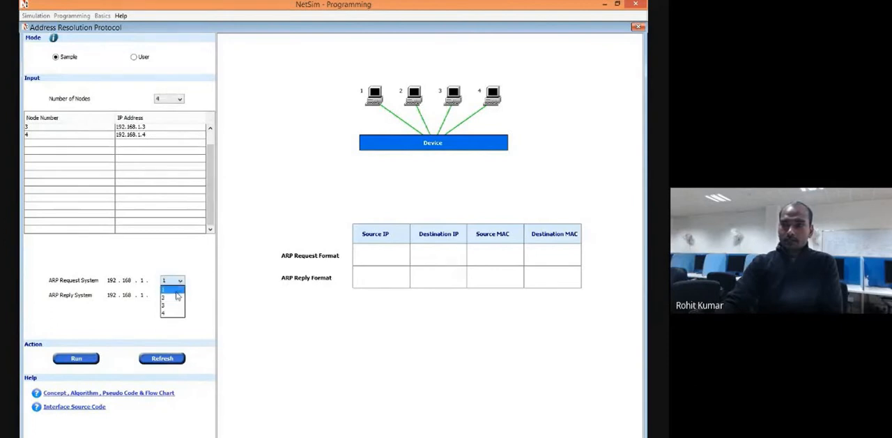
{"action": "left_click", "coordinate": [177, 294]}
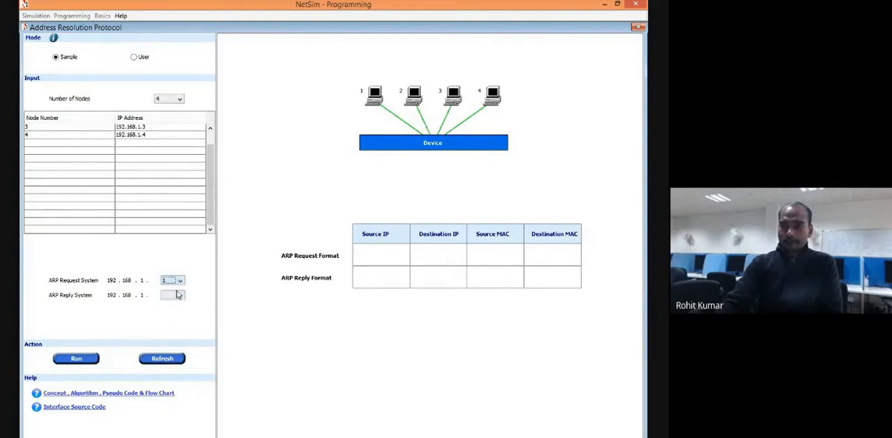
{"action": "left_click", "coordinate": [178, 295]}
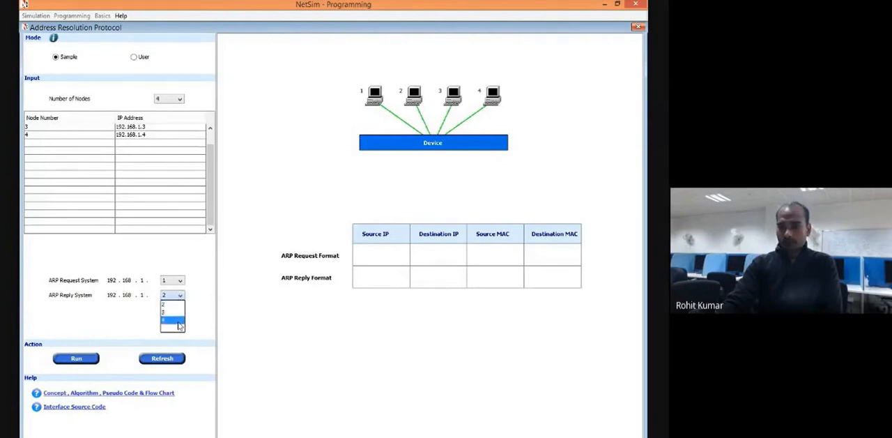
{"action": "left_click", "coordinate": [179, 322]}
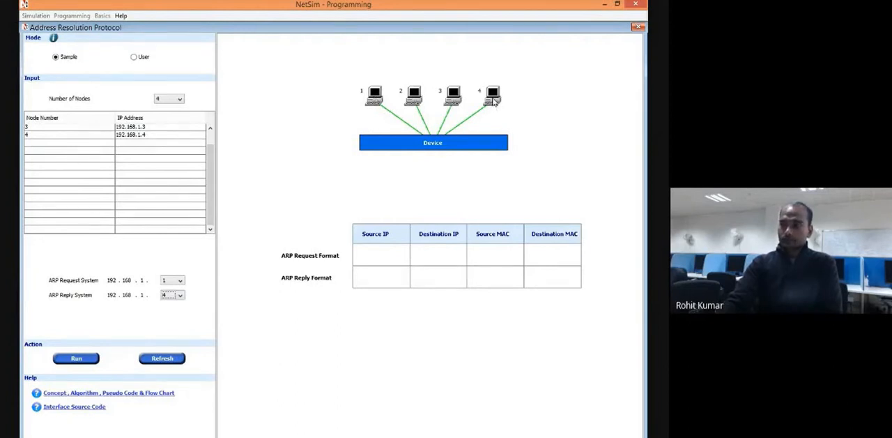
{"action": "left_click", "coordinate": [76, 358]}
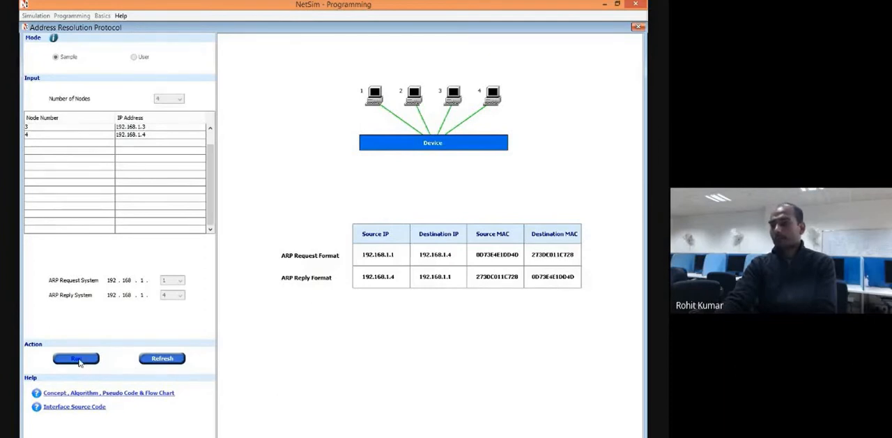
Clear the previous ARP run and set up a new sample network with 4 nodes.
{"action": "left_click", "coordinate": [162, 358]}
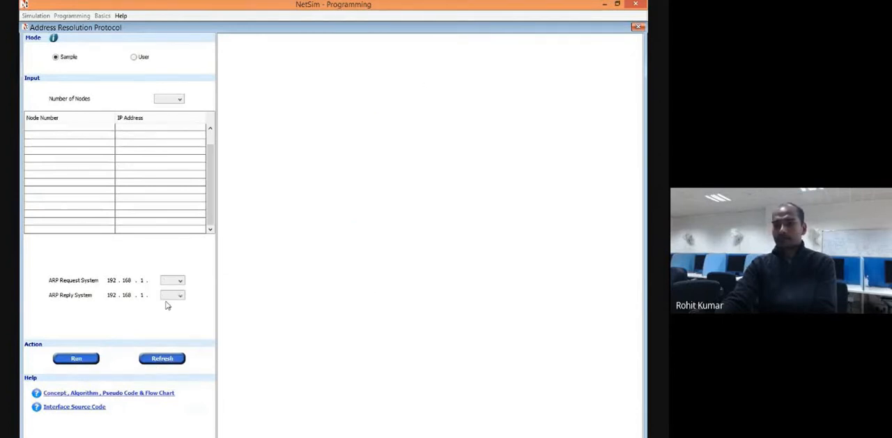
{"action": "left_click", "coordinate": [169, 98]}
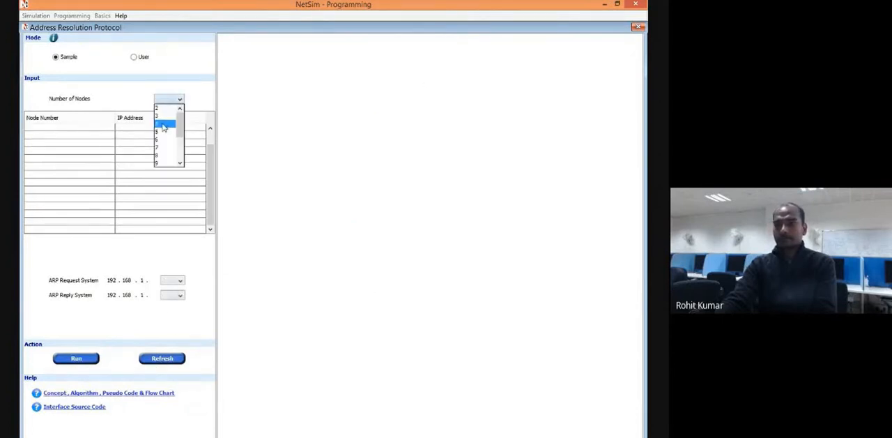
{"action": "left_click", "coordinate": [163, 124]}
Choose 192.168.1.1 as the ARP request system and 192.168.1.4 as the reply system, and run the sample.
{"action": "left_click", "coordinate": [173, 282]}
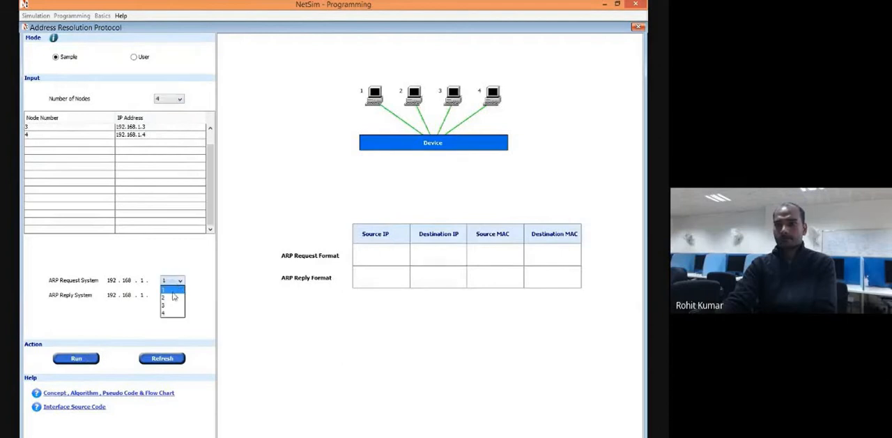
{"action": "left_click", "coordinate": [173, 290]}
{"action": "left_click", "coordinate": [174, 295]}
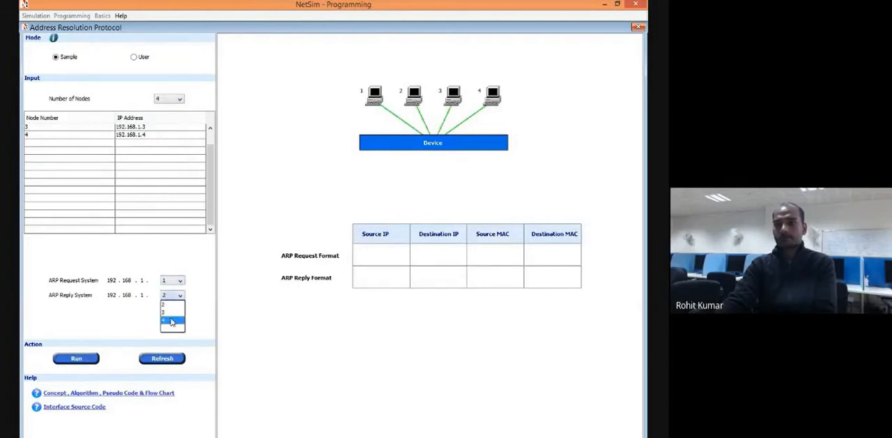
{"action": "left_click", "coordinate": [172, 322]}
{"action": "left_click", "coordinate": [79, 358]}
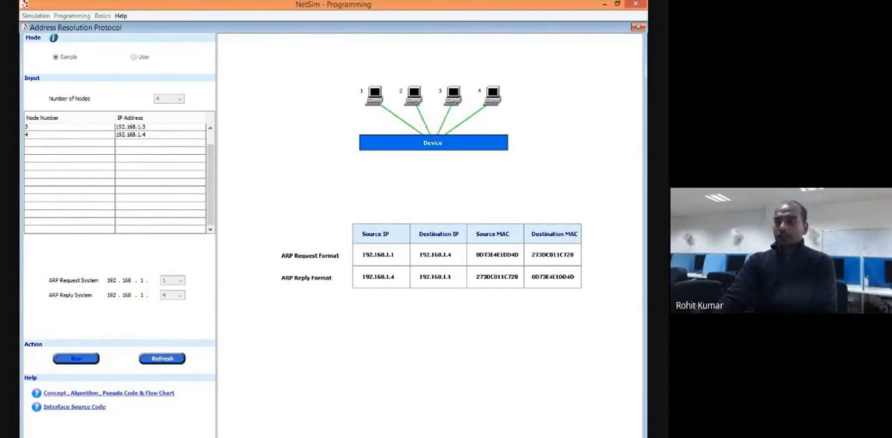
Close the Address Resolution Protocol exercise and look over the list of available programming exercises.
{"action": "left_click", "coordinate": [638, 27]}
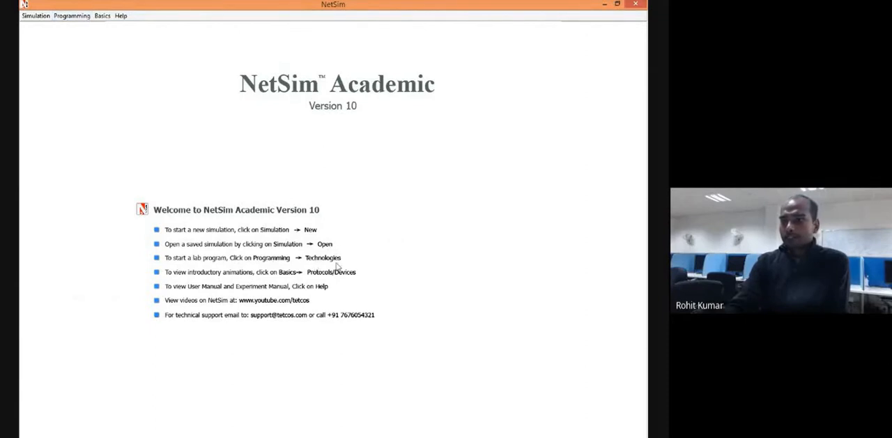
{"action": "left_click", "coordinate": [72, 15]}
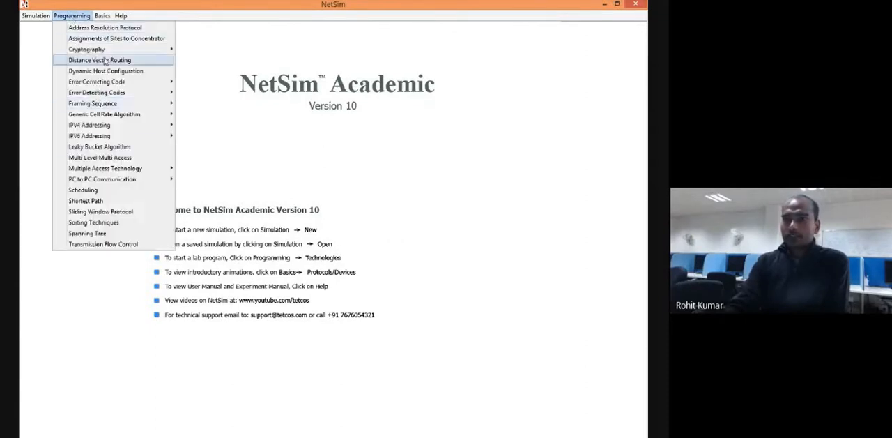
{"action": "left_click", "coordinate": [420, 301]}
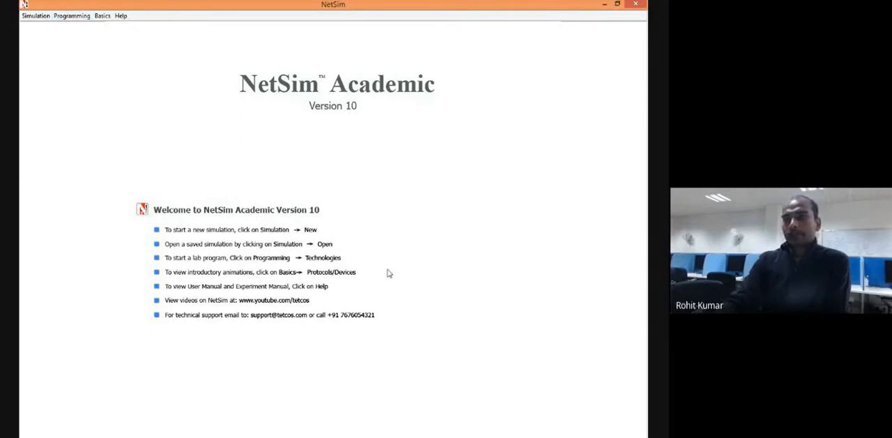
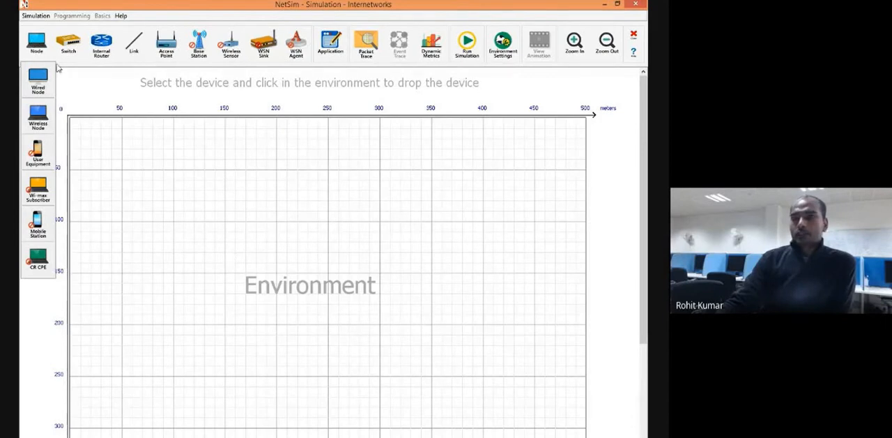
Place four wired nodes on the environment grid, two on its left half and two on its right half.
{"action": "left_click", "coordinate": [39, 44]}
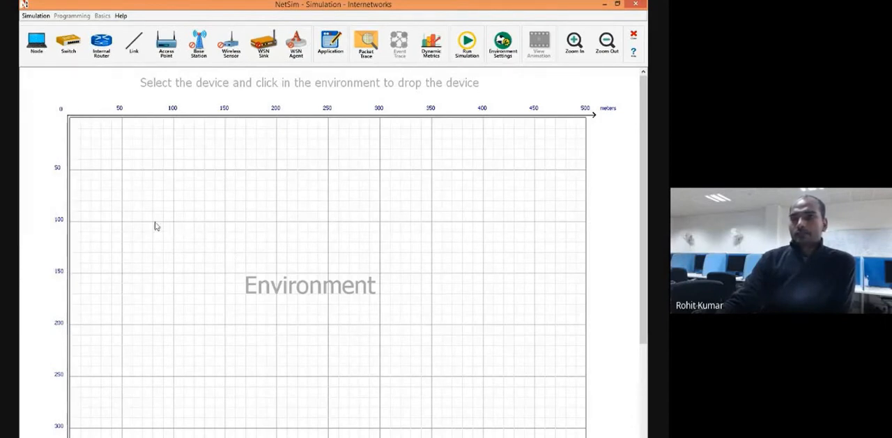
{"action": "left_click", "coordinate": [39, 43]}
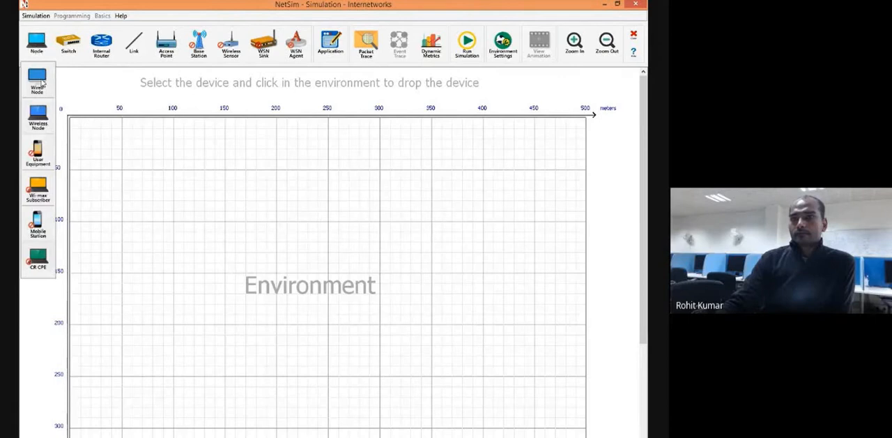
{"action": "left_click", "coordinate": [38, 80]}
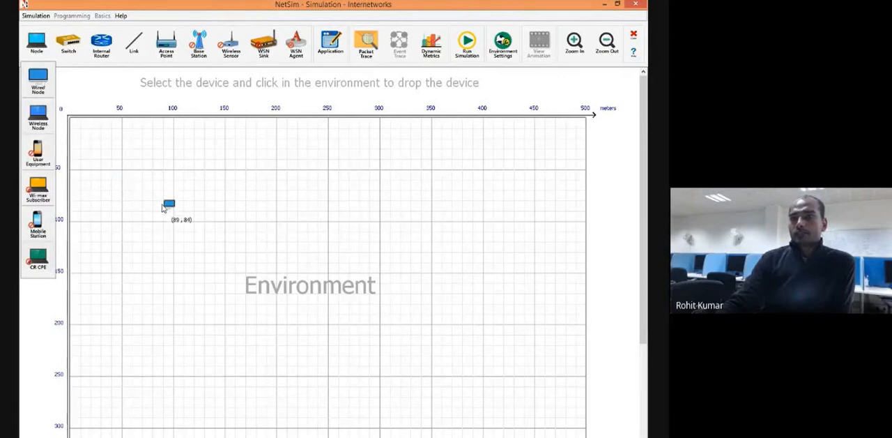
{"action": "left_click", "coordinate": [164, 207]}
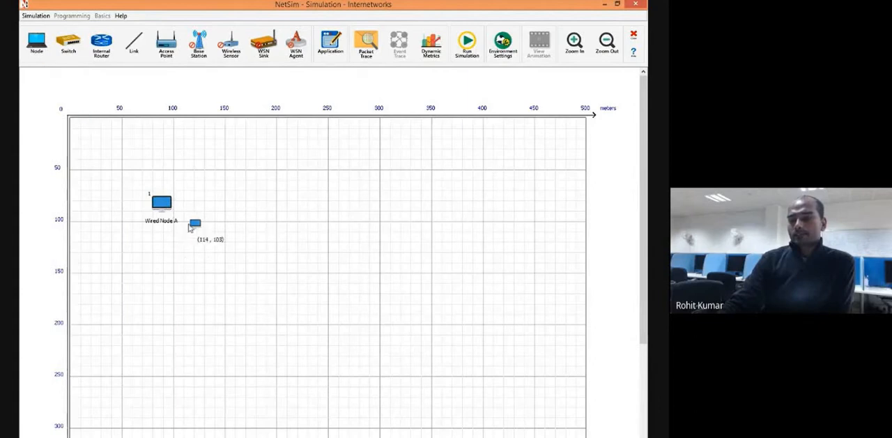
{"action": "left_click", "coordinate": [209, 340]}
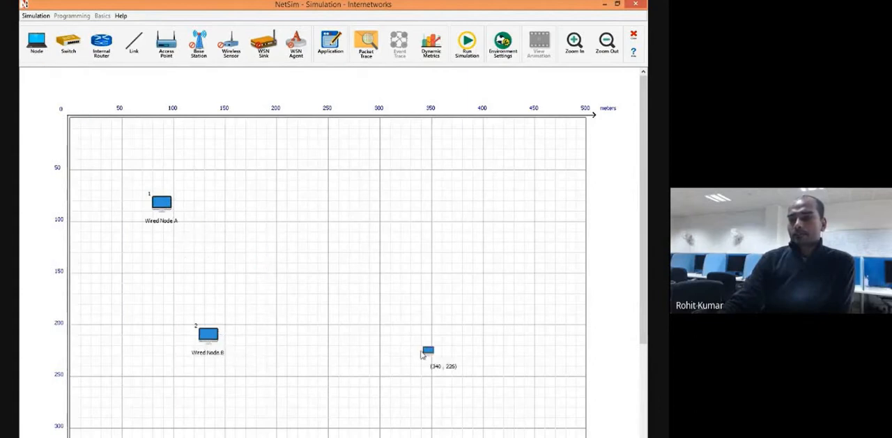
{"action": "left_click", "coordinate": [453, 350]}
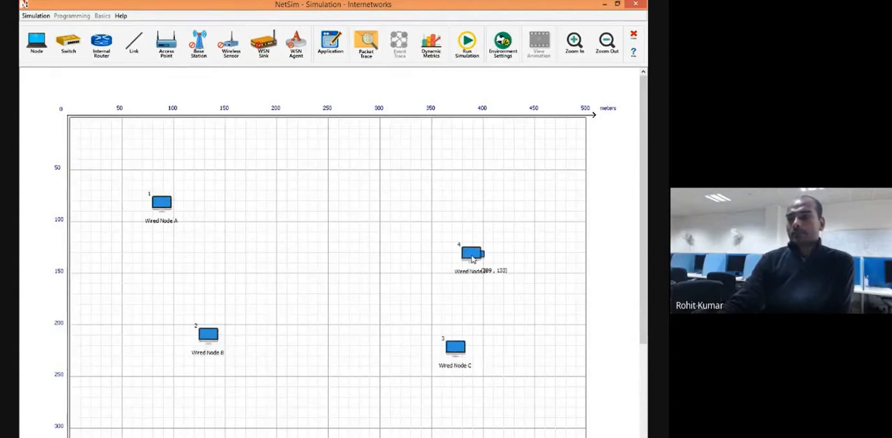
Remove all four wired nodes from the environment grid.
{"action": "right_click", "coordinate": [472, 258]}
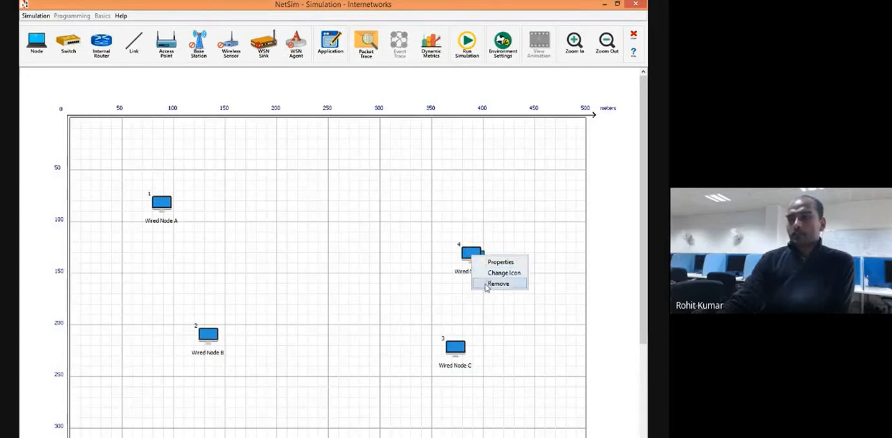
{"action": "left_click", "coordinate": [486, 283]}
{"action": "right_click", "coordinate": [460, 350]}
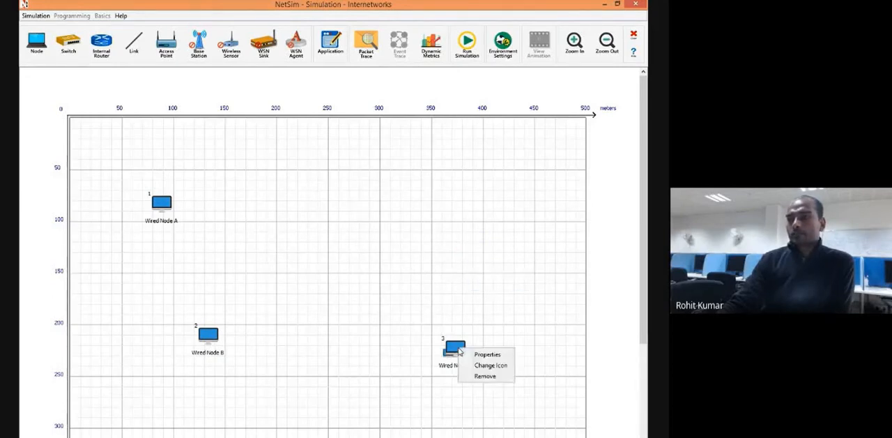
{"action": "left_click", "coordinate": [468, 377]}
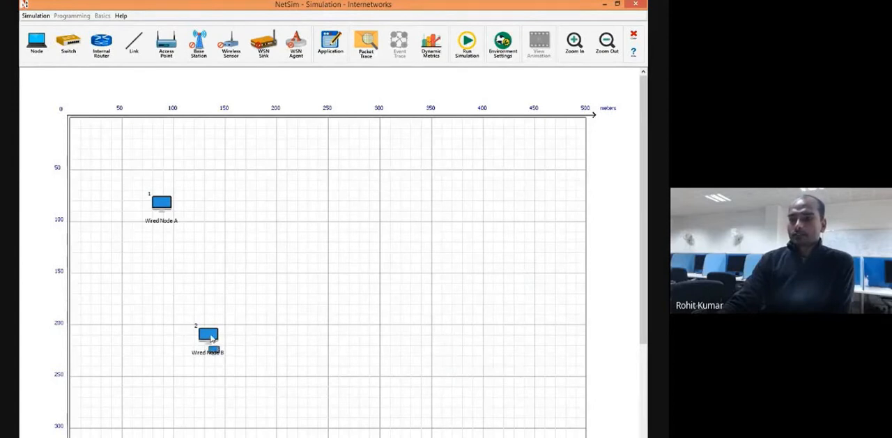
{"action": "right_click", "coordinate": [214, 347]}
{"action": "left_click", "coordinate": [222, 367]}
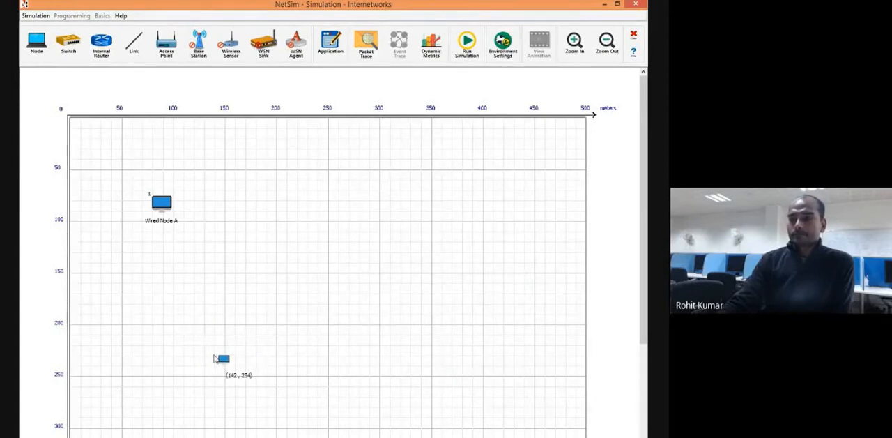
{"action": "right_click", "coordinate": [164, 209]}
{"action": "left_click", "coordinate": [188, 239]}
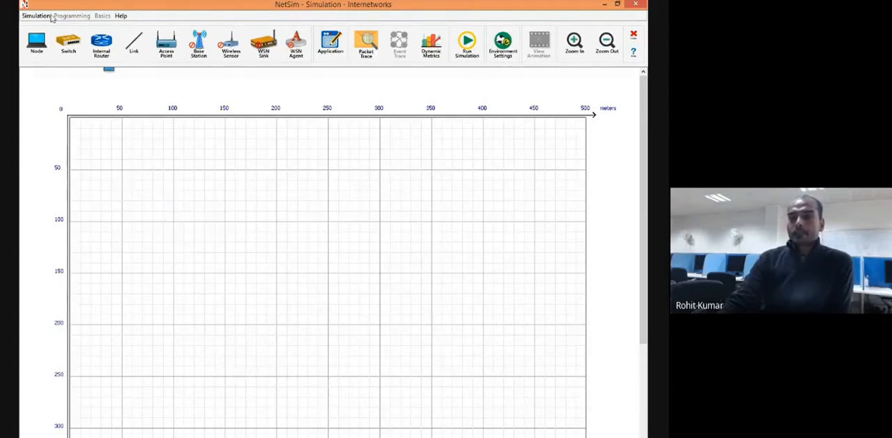
Place a switch on the grid at about 150 m across and 125 m down.
{"action": "left_click", "coordinate": [68, 44]}
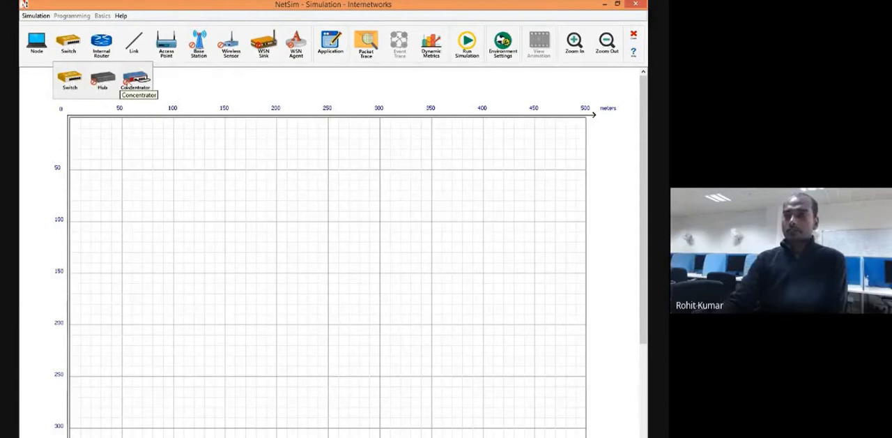
{"action": "left_click", "coordinate": [136, 82]}
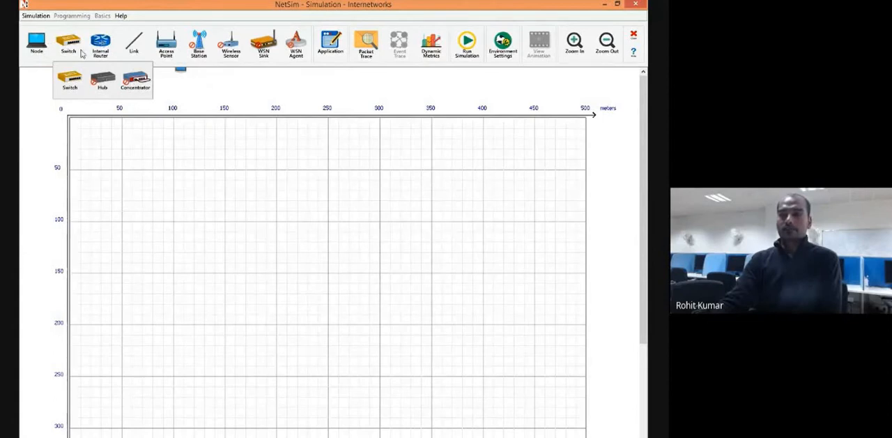
{"action": "left_click", "coordinate": [70, 78]}
{"action": "left_click", "coordinate": [224, 248]}
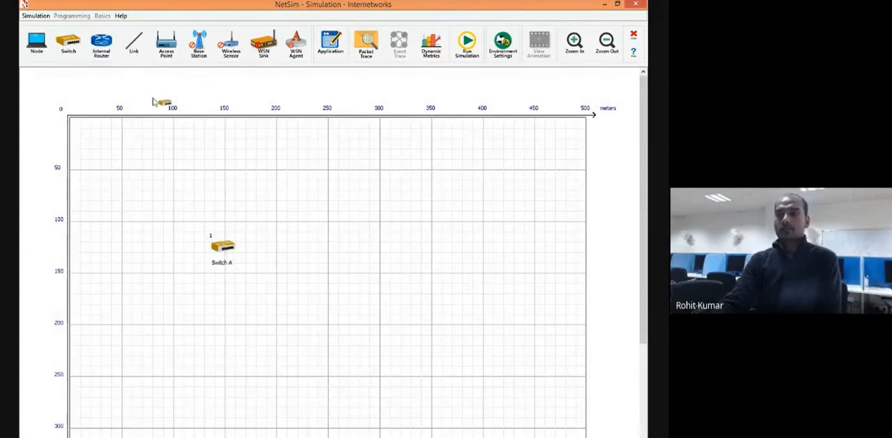
Place nine internal routers on the grid, seven spread over the upper half around the switch and two below it.
{"action": "left_click", "coordinate": [102, 44]}
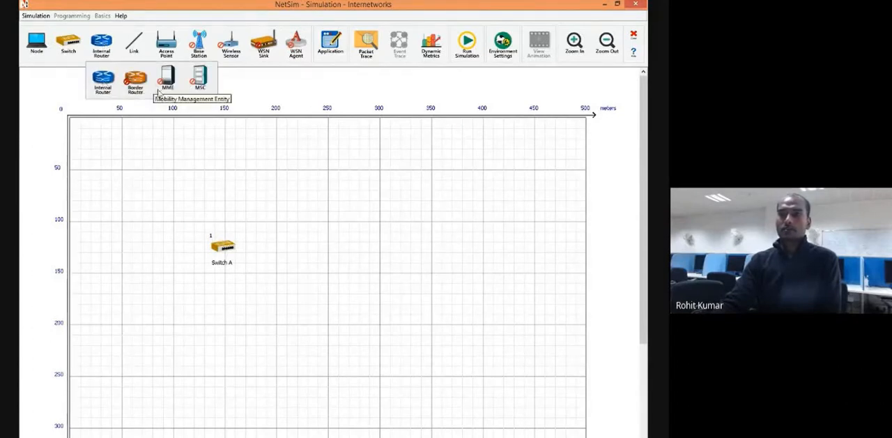
{"action": "left_click", "coordinate": [103, 79]}
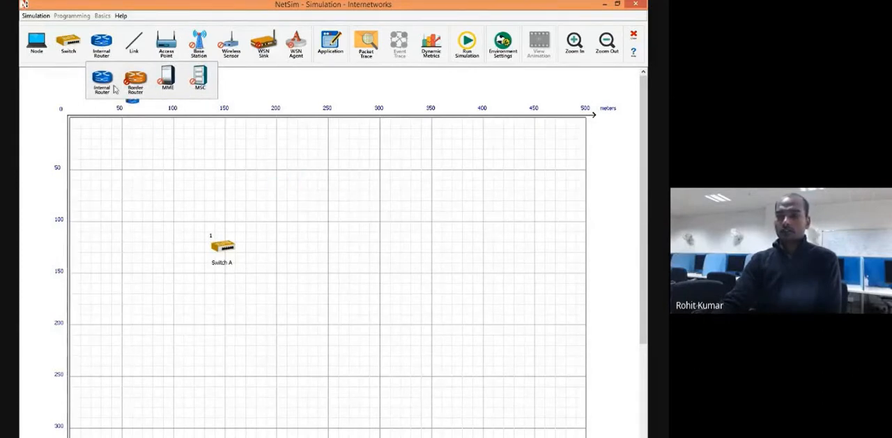
{"action": "left_click", "coordinate": [343, 176]}
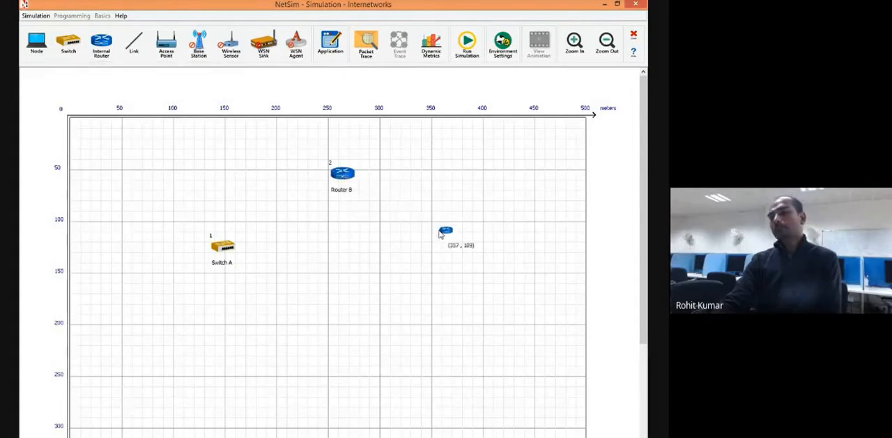
{"action": "left_click", "coordinate": [438, 233]}
{"action": "left_click", "coordinate": [319, 251]}
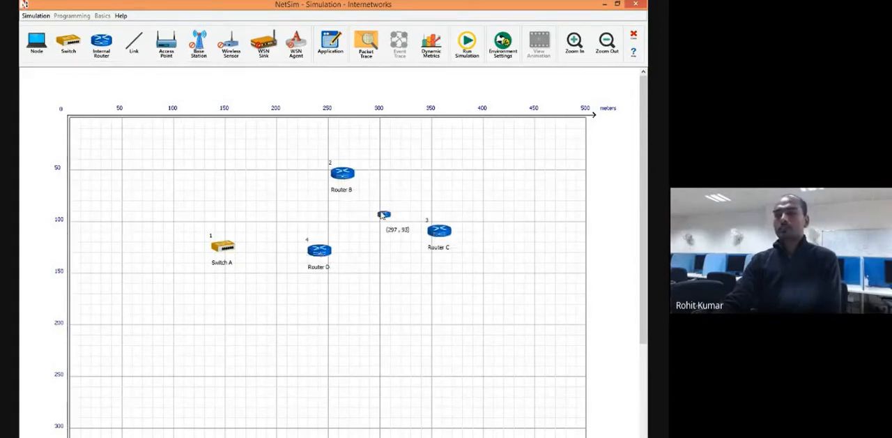
{"action": "left_click", "coordinate": [422, 182]}
{"action": "left_click", "coordinate": [216, 143]}
{"action": "left_click", "coordinate": [246, 208]}
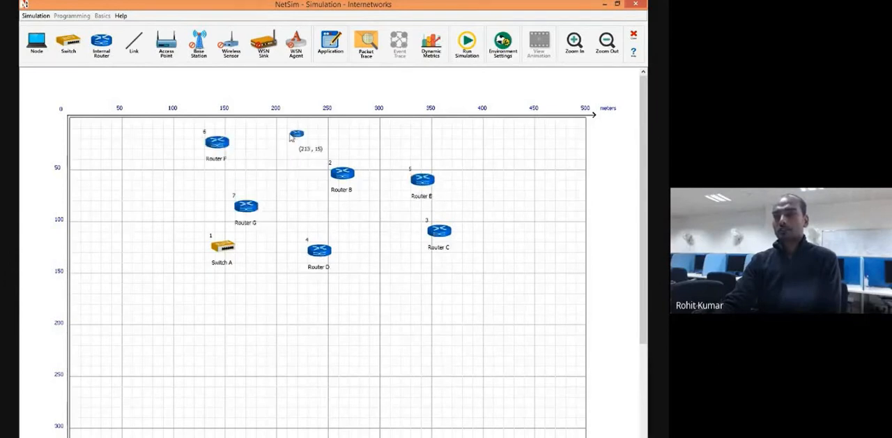
{"action": "left_click", "coordinate": [290, 135]}
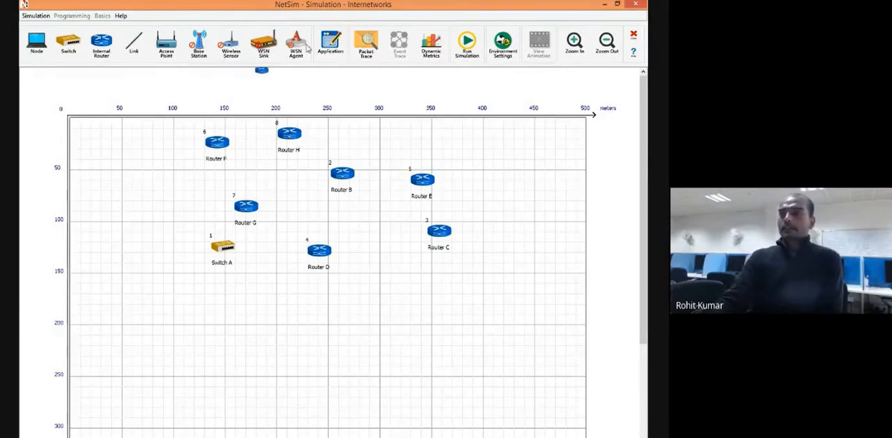
{"action": "left_click", "coordinate": [132, 47]}
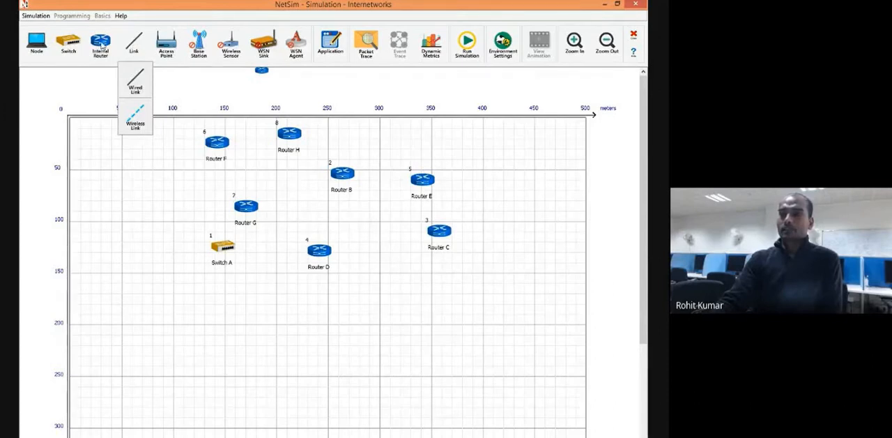
{"action": "left_click", "coordinate": [187, 324]}
{"action": "left_click", "coordinate": [315, 334]}
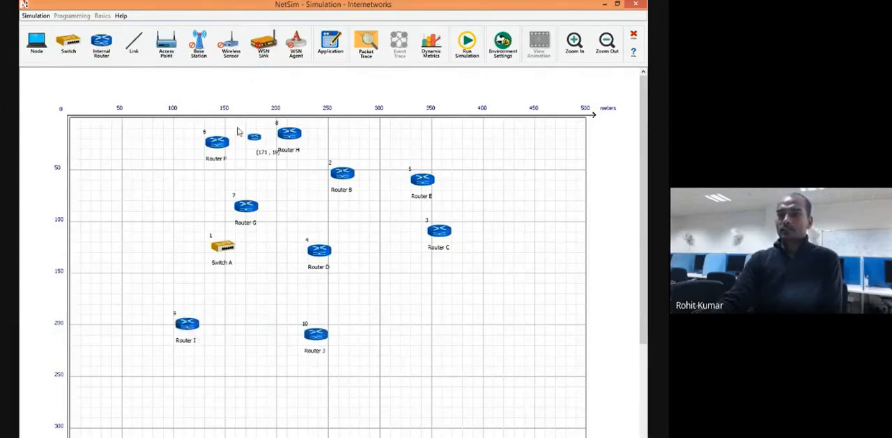
Connect Router G to Router D with a wired link.
{"action": "left_click", "coordinate": [134, 47]}
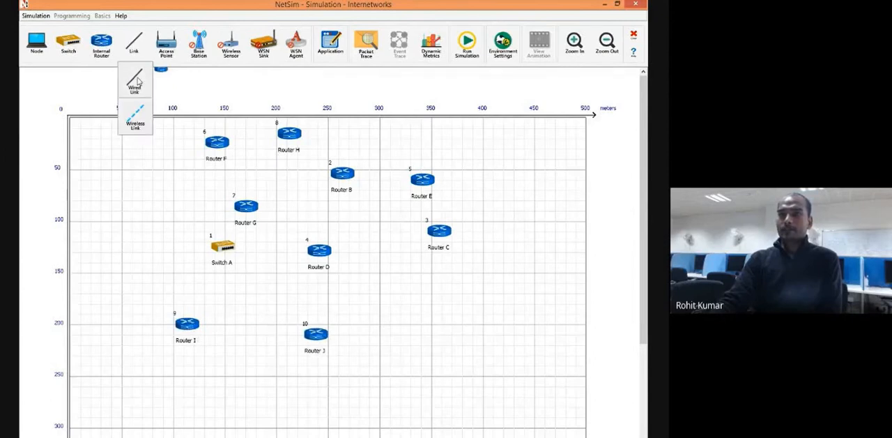
{"action": "left_click", "coordinate": [138, 83]}
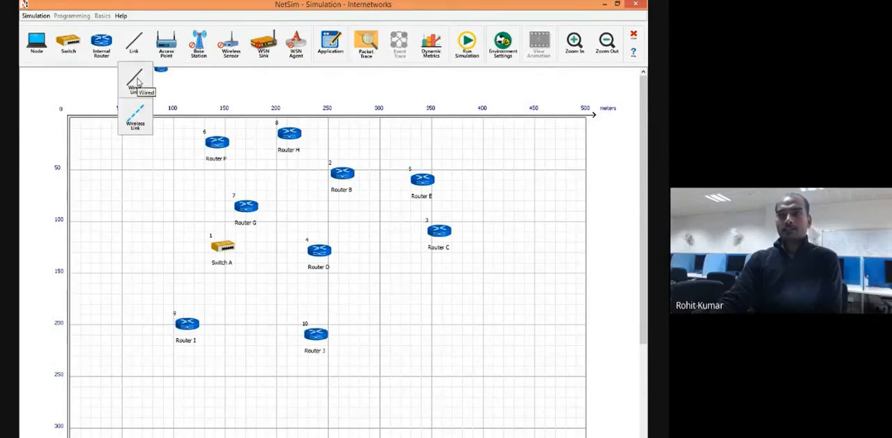
{"action": "left_click", "coordinate": [254, 211]}
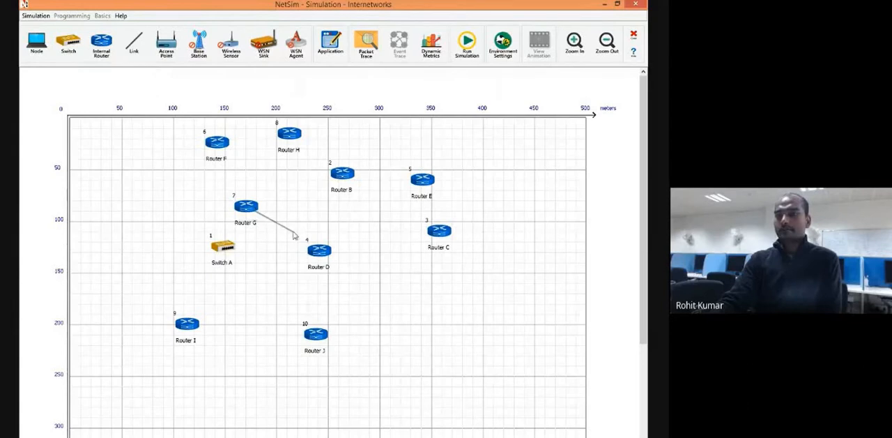
{"action": "left_click", "coordinate": [248, 209]}
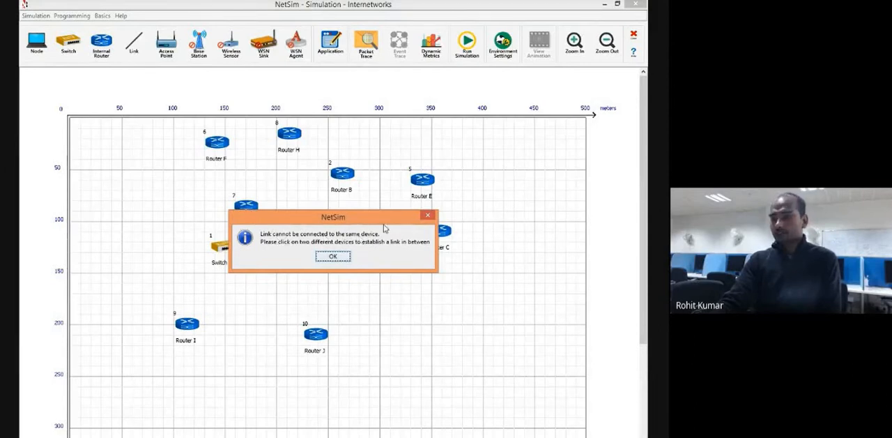
{"action": "left_click", "coordinate": [428, 217]}
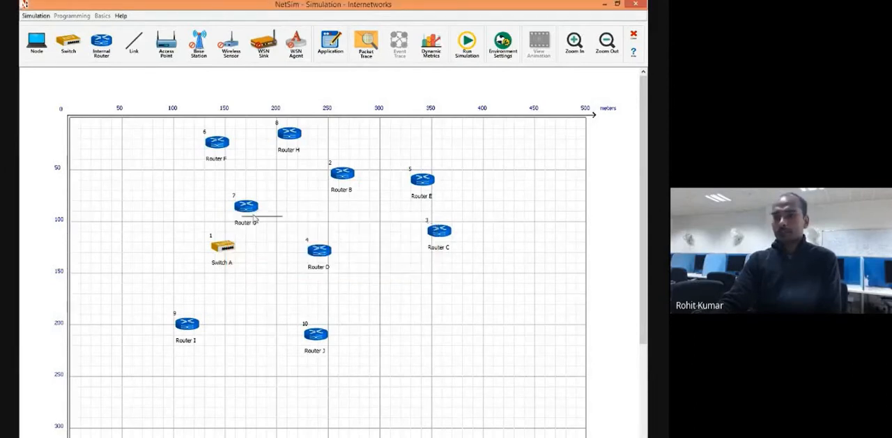
{"action": "left_click", "coordinate": [249, 206]}
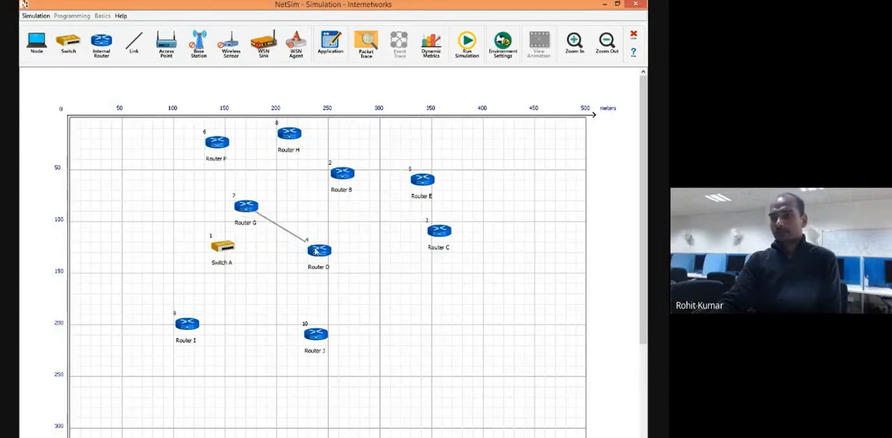
{"action": "left_click", "coordinate": [315, 252]}
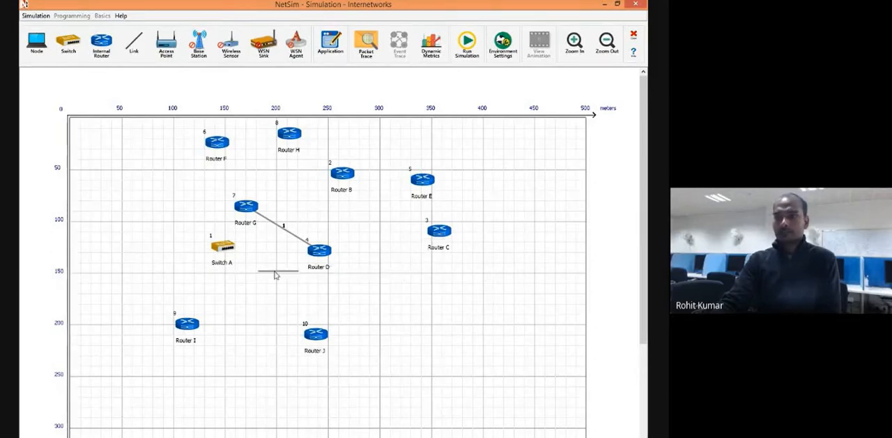
Place an access point to the left of Switch A, at about 40 m across and 116 m down.
{"action": "left_click", "coordinate": [167, 50]}
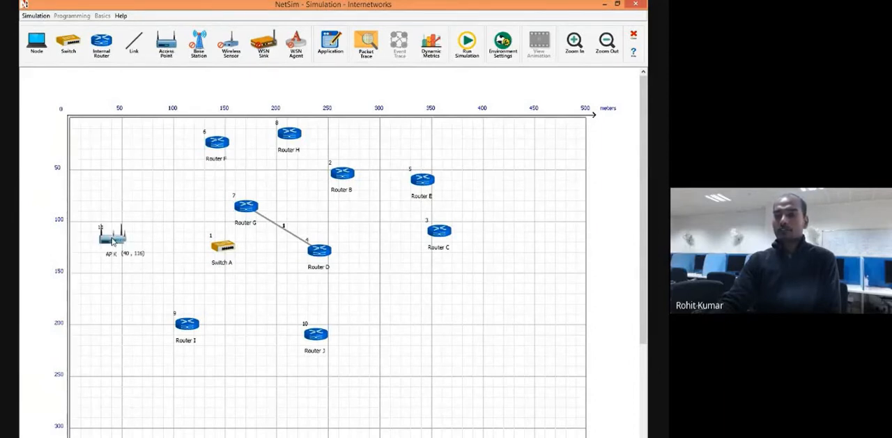
{"action": "left_click", "coordinate": [110, 237]}
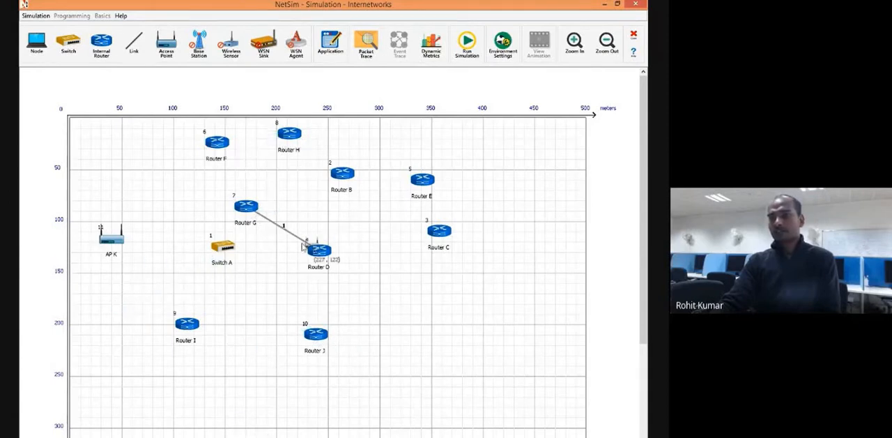
Connect Router F to Router H, Router H to Router B, and Router B to Router E with wired links.
{"action": "left_click", "coordinate": [131, 49]}
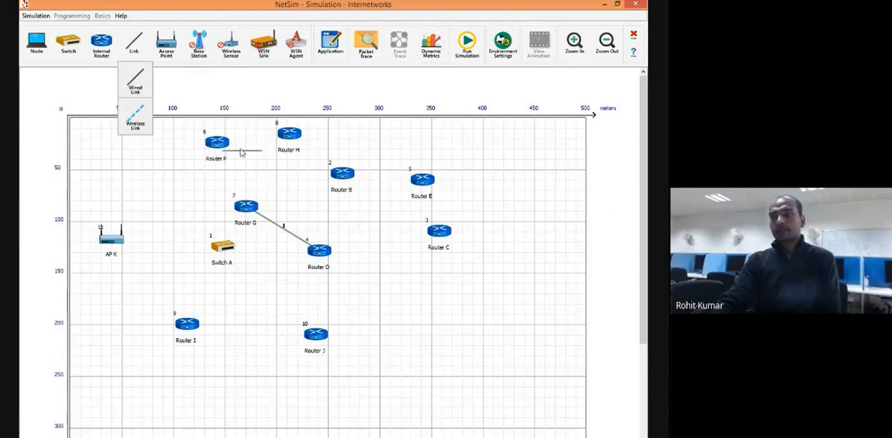
{"action": "left_click", "coordinate": [217, 142]}
{"action": "left_click", "coordinate": [289, 135]}
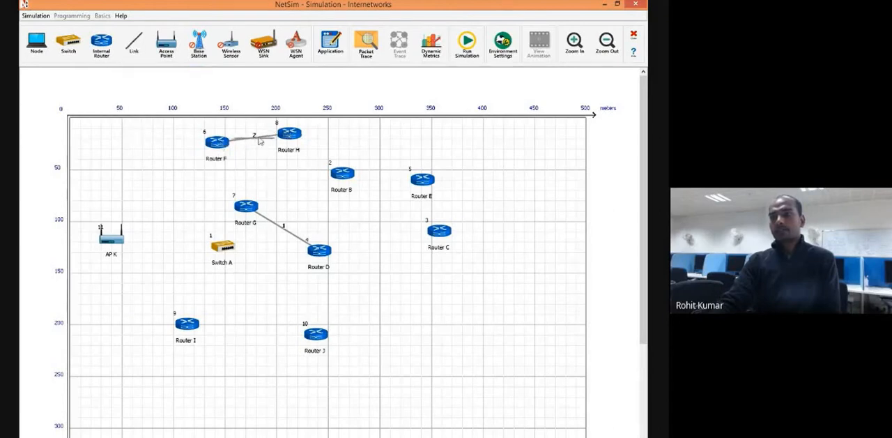
{"action": "left_click", "coordinate": [288, 135]}
{"action": "left_click", "coordinate": [338, 175]}
{"action": "left_click", "coordinate": [298, 141]}
{"action": "left_click", "coordinate": [333, 257]}
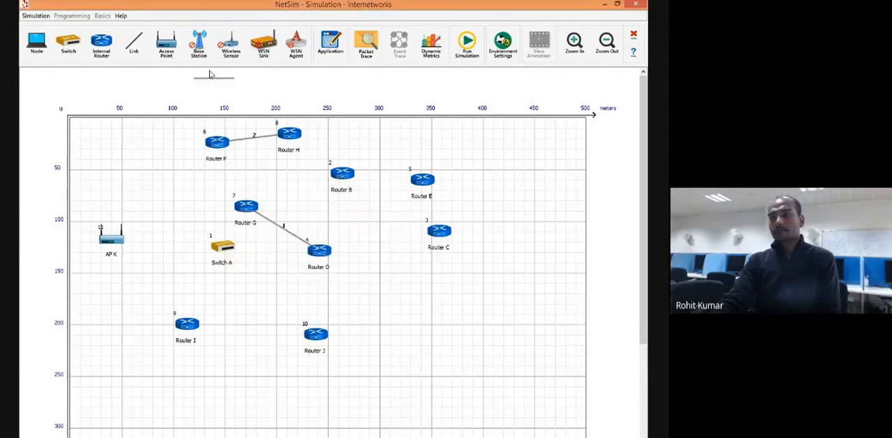
{"action": "left_click", "coordinate": [339, 175]}
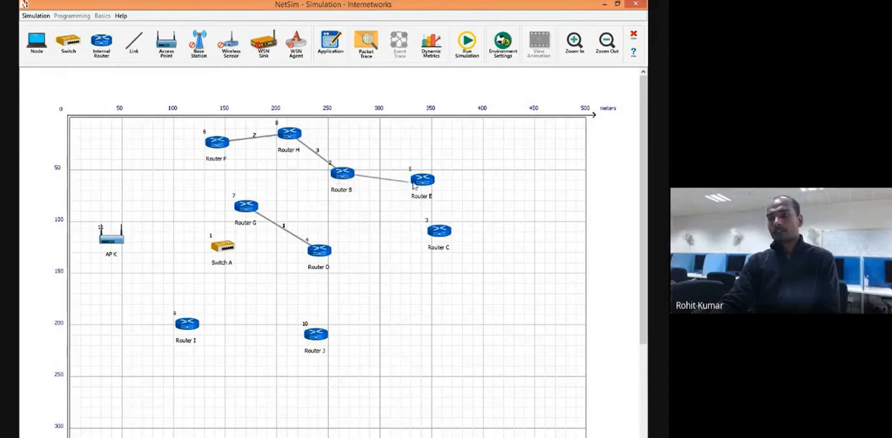
{"action": "left_click", "coordinate": [419, 183]}
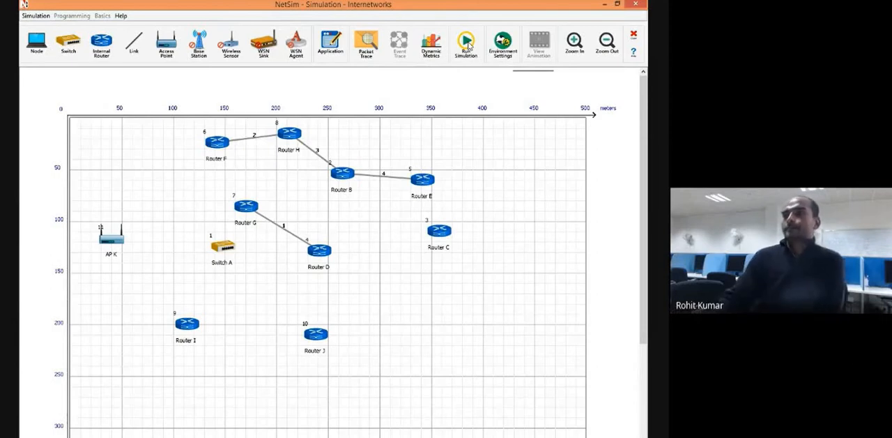
Review the environment settings and the Radio Range Utility, leaving the radio range display off.
{"action": "left_click", "coordinate": [503, 50]}
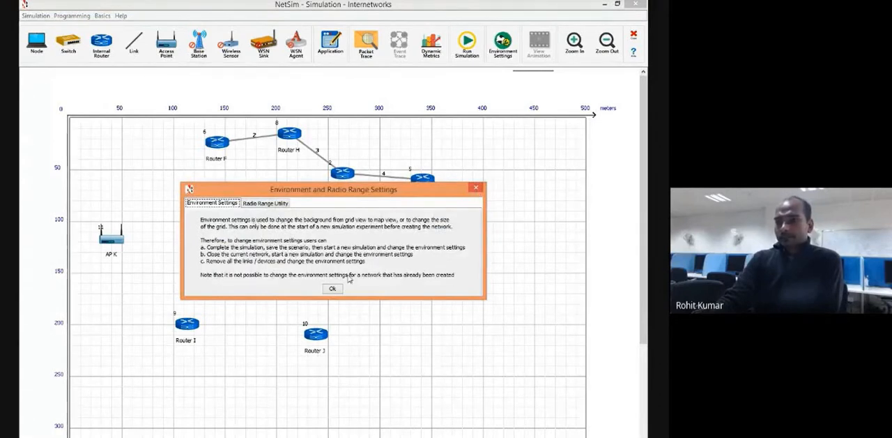
{"action": "left_click", "coordinate": [272, 204]}
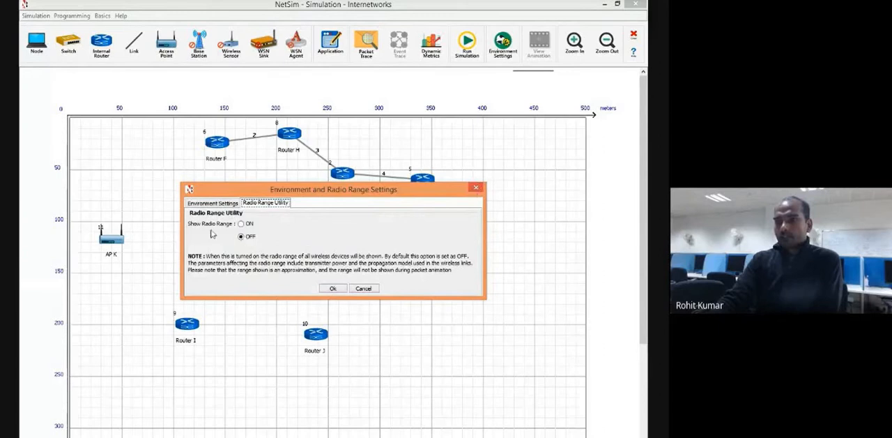
{"action": "left_click", "coordinate": [333, 289]}
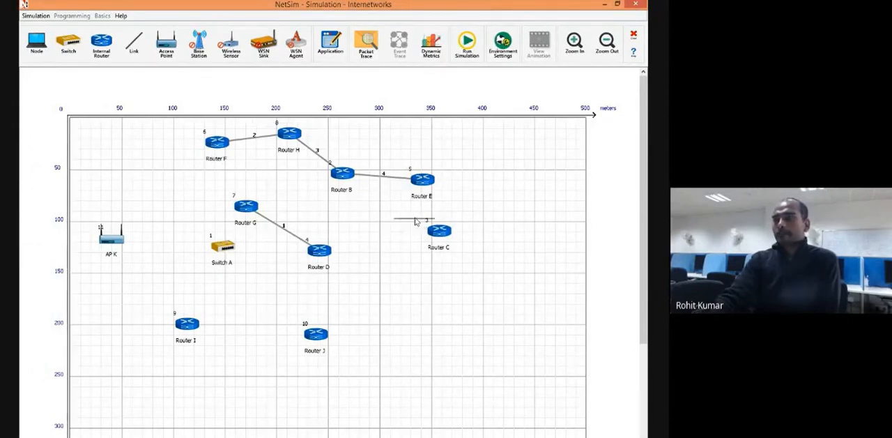
Zoom in on the network grid and zoom back out until its full 500 m width is visible.
{"action": "left_click", "coordinate": [577, 52]}
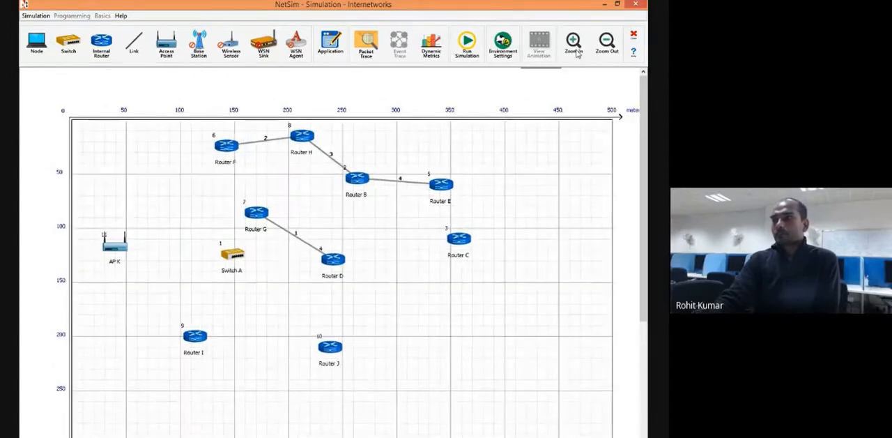
{"action": "left_click", "coordinate": [578, 53]}
{"action": "left_click", "coordinate": [577, 53]}
{"action": "left_click", "coordinate": [578, 53]}
{"action": "left_click", "coordinate": [578, 53]}
{"action": "left_click", "coordinate": [578, 53]}
{"action": "left_click", "coordinate": [577, 53]}
{"action": "left_click", "coordinate": [577, 53]}
{"action": "left_click", "coordinate": [578, 53]}
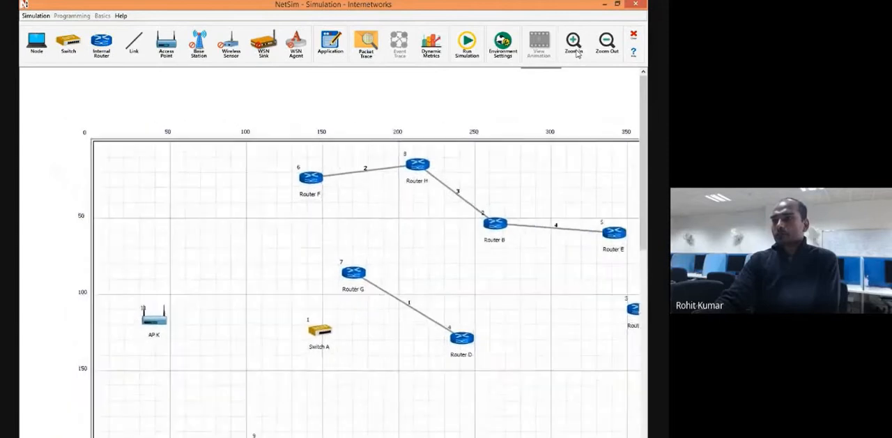
{"action": "left_click", "coordinate": [577, 53]}
{"action": "left_click", "coordinate": [577, 54]}
{"action": "left_click", "coordinate": [577, 54]}
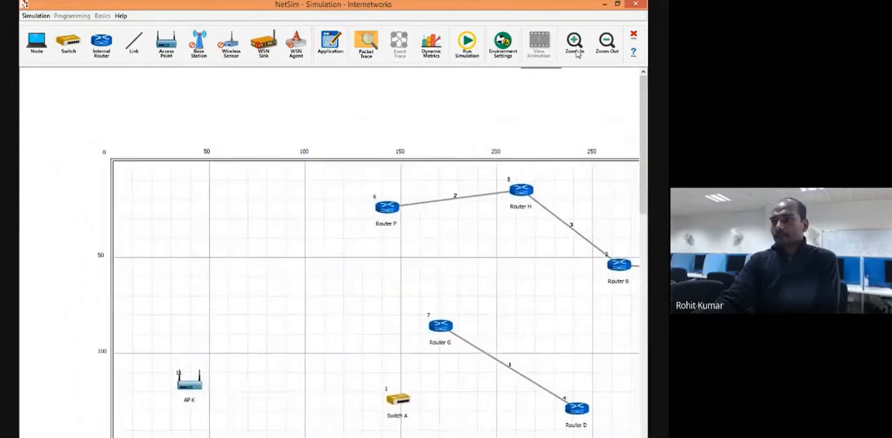
{"action": "left_click", "coordinate": [577, 53]}
{"action": "left_click", "coordinate": [577, 53]}
{"action": "left_click", "coordinate": [577, 54]}
{"action": "left_click", "coordinate": [577, 53]}
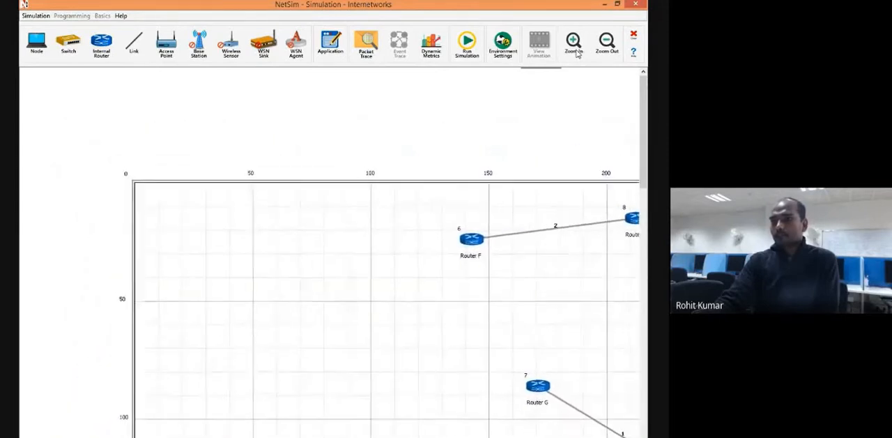
{"action": "left_click", "coordinate": [577, 54]}
{"action": "left_click", "coordinate": [607, 44]}
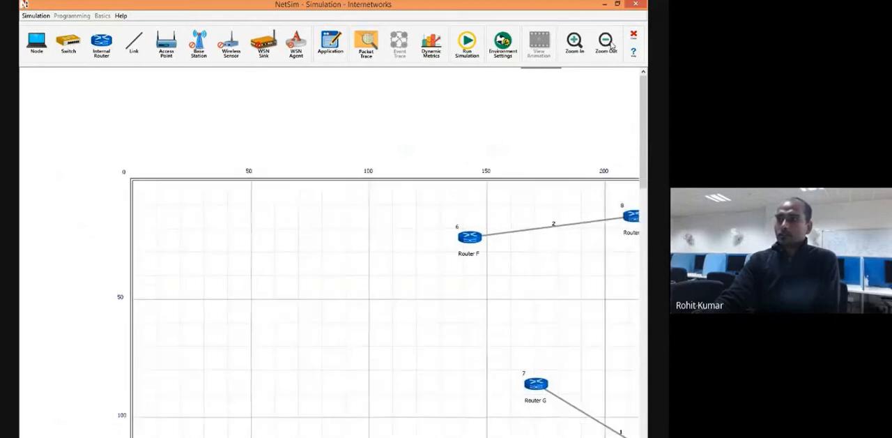
{"action": "left_click", "coordinate": [606, 45]}
{"action": "left_click", "coordinate": [606, 44]}
{"action": "left_click", "coordinate": [606, 44]}
{"action": "left_click", "coordinate": [607, 45]}
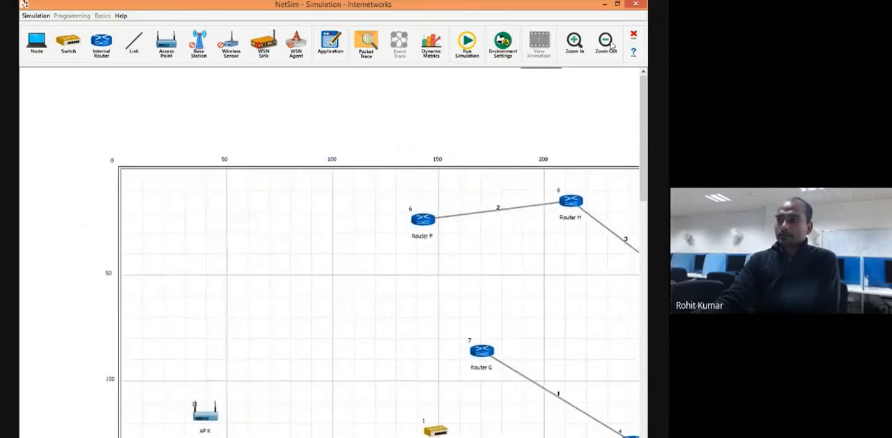
{"action": "left_click", "coordinate": [606, 44]}
{"action": "left_click", "coordinate": [606, 44]}
{"action": "left_click", "coordinate": [606, 44]}
{"action": "left_click", "coordinate": [606, 44]}
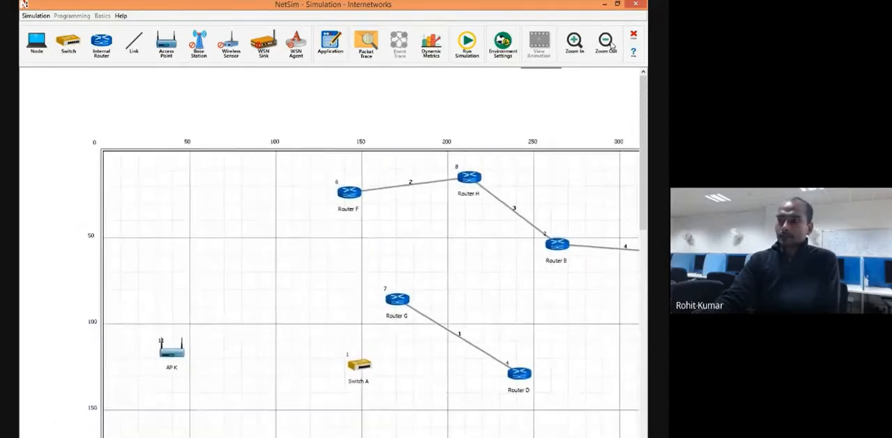
{"action": "left_click", "coordinate": [606, 45]}
{"action": "left_click", "coordinate": [606, 44]}
{"action": "left_click", "coordinate": [607, 45]}
{"action": "left_click", "coordinate": [606, 44]}
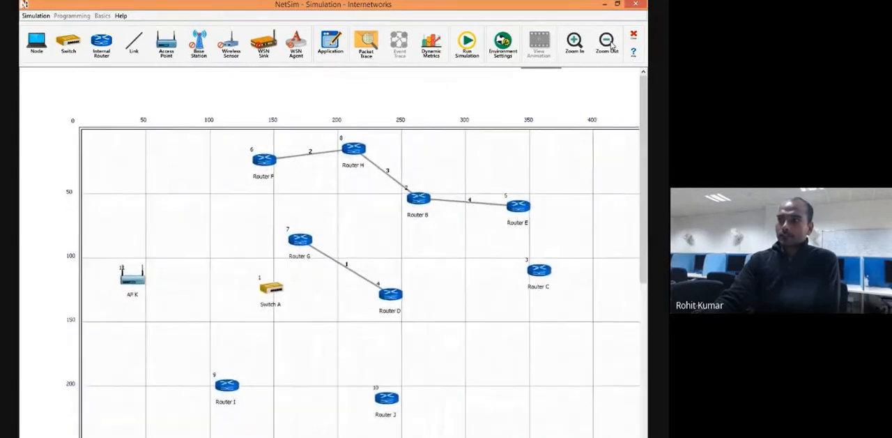
{"action": "left_click", "coordinate": [606, 45]}
{"action": "left_click", "coordinate": [606, 44]}
{"action": "left_click", "coordinate": [606, 44]}
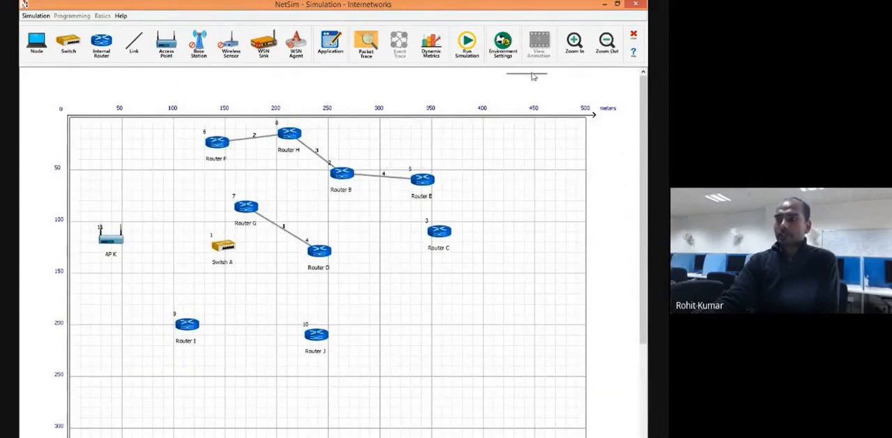
Close the current experiment without saving it and start a new Internetworks simulation.
{"action": "left_click", "coordinate": [634, 34]}
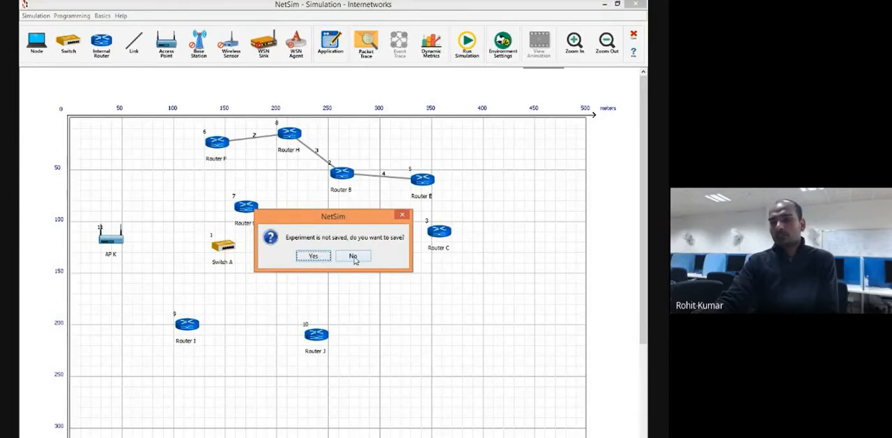
{"action": "left_click", "coordinate": [354, 256]}
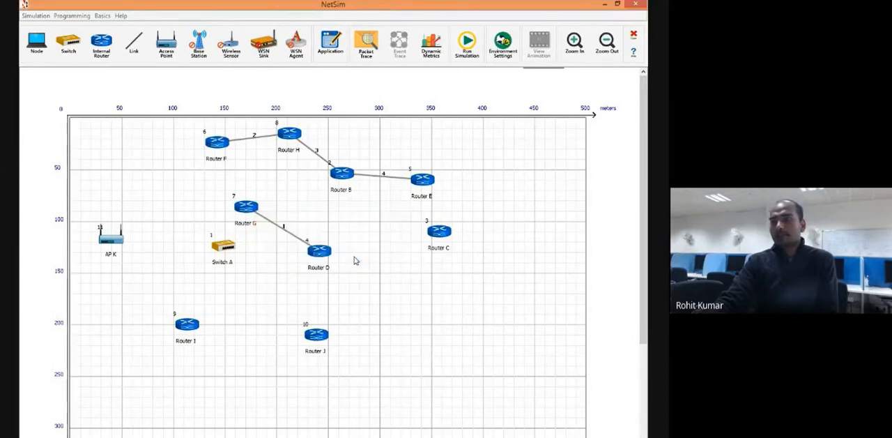
{"action": "left_click", "coordinate": [34, 16]}
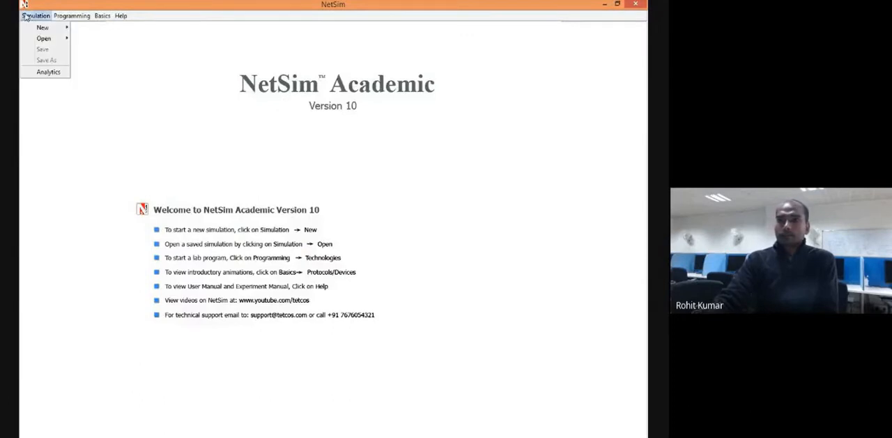
{"action": "mouse_move", "coordinate": [42, 29]}
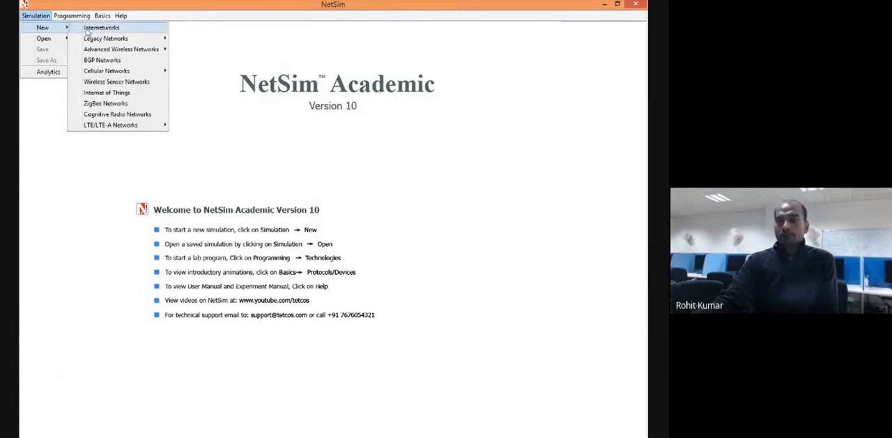
{"action": "left_click", "coordinate": [87, 32]}
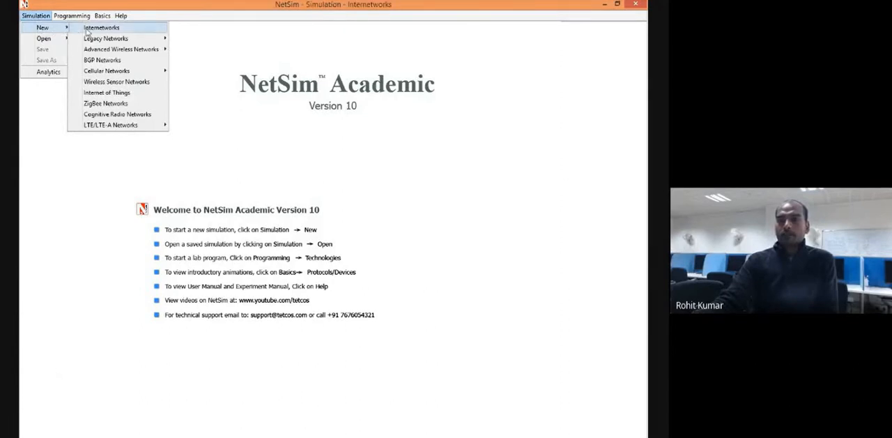
{"action": "left_click", "coordinate": [28, 17]}
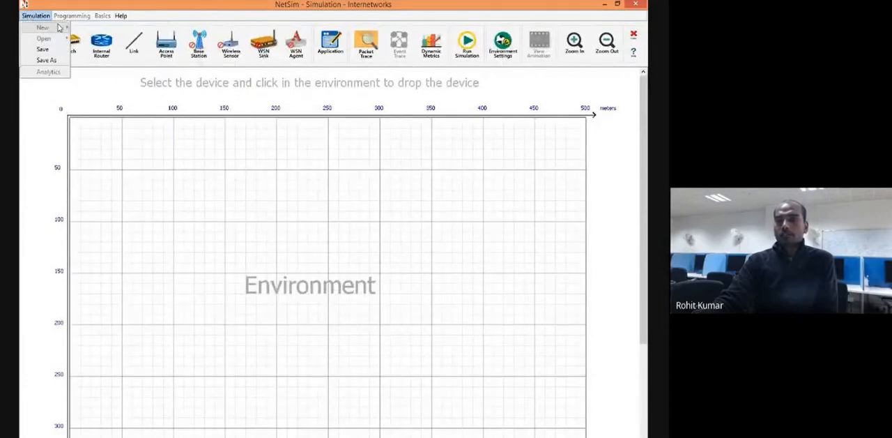
{"action": "left_click", "coordinate": [230, 273]}
Place two wired nodes about 125 m down the grid, at about 79 m and 370 m across.
{"action": "left_click", "coordinate": [37, 44]}
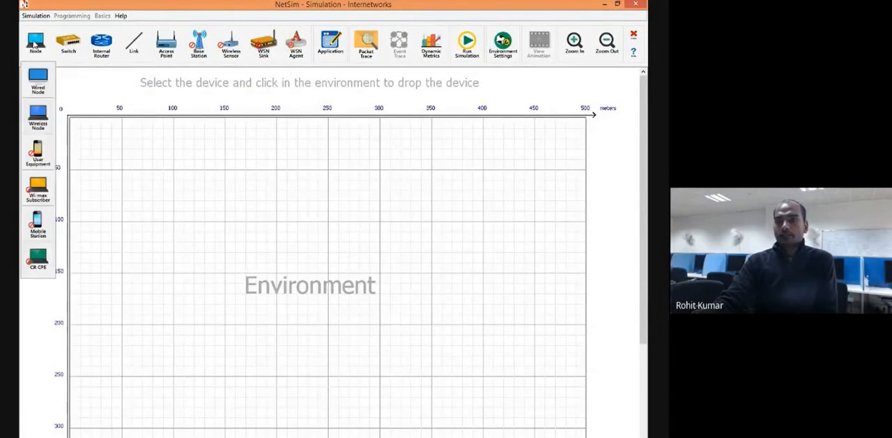
{"action": "left_click", "coordinate": [38, 81]}
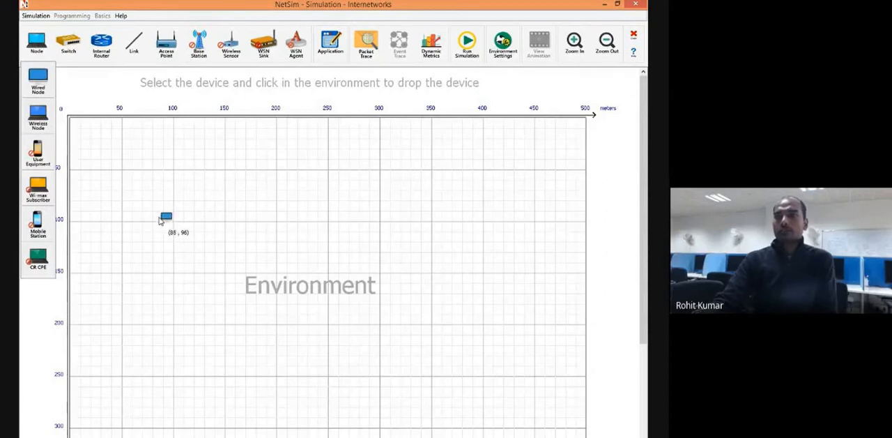
{"action": "left_click", "coordinate": [150, 245]}
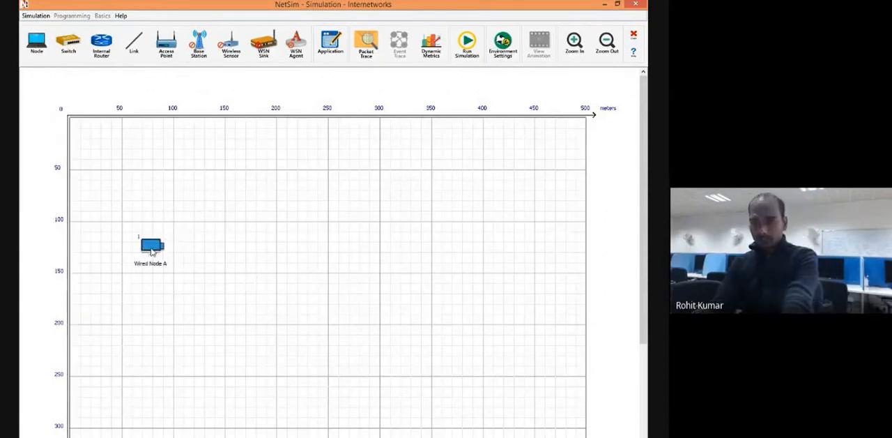
{"action": "left_click", "coordinate": [450, 250]}
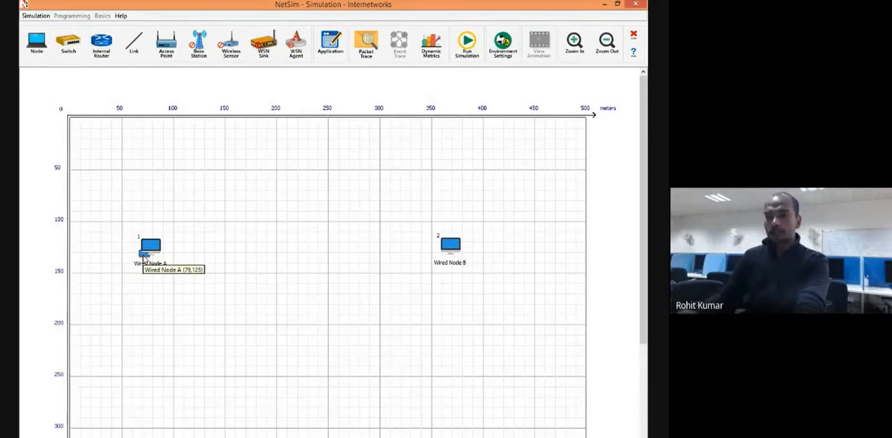
Place a third wired node between Wired Node A and Wired Node B, and remove it again.
{"action": "mouse_move", "coordinate": [144, 257]}
{"action": "left_mouse_down"}
{"action": "mouse_move", "coordinate": [123, 244]}
{"action": "mouse_move", "coordinate": [167, 324]}
{"action": "mouse_move", "coordinate": [150, 263]}
{"action": "left_mouse_up"}
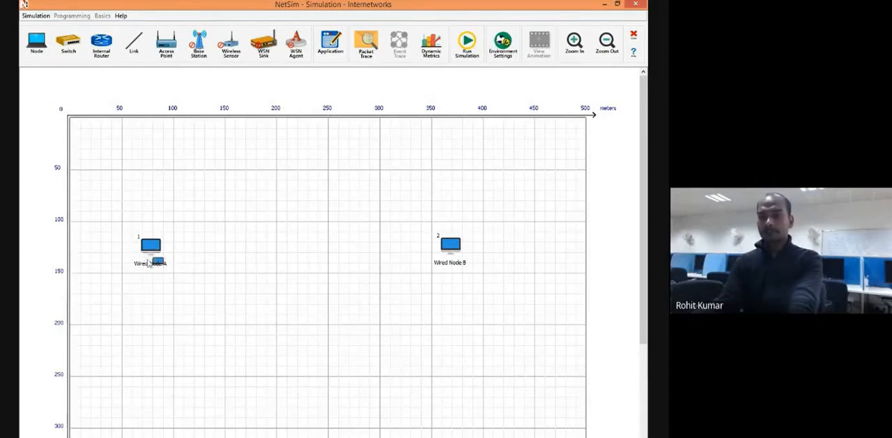
{"action": "right_click", "coordinate": [155, 245]}
{"action": "left_click", "coordinate": [252, 260]}
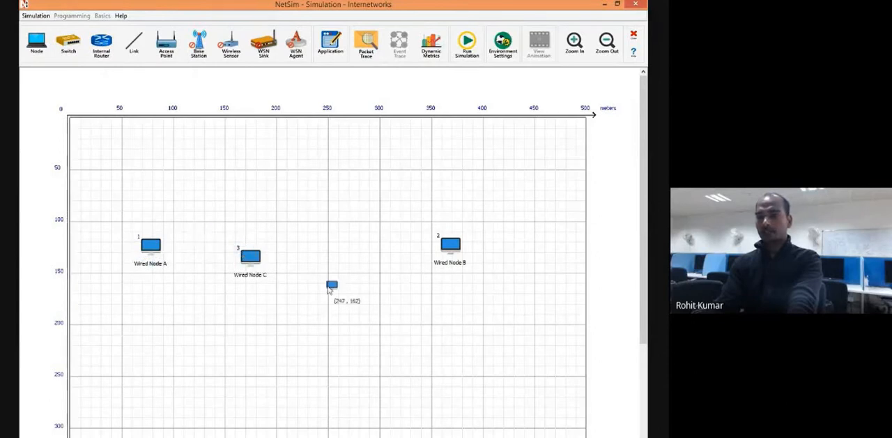
{"action": "right_click", "coordinate": [251, 258]}
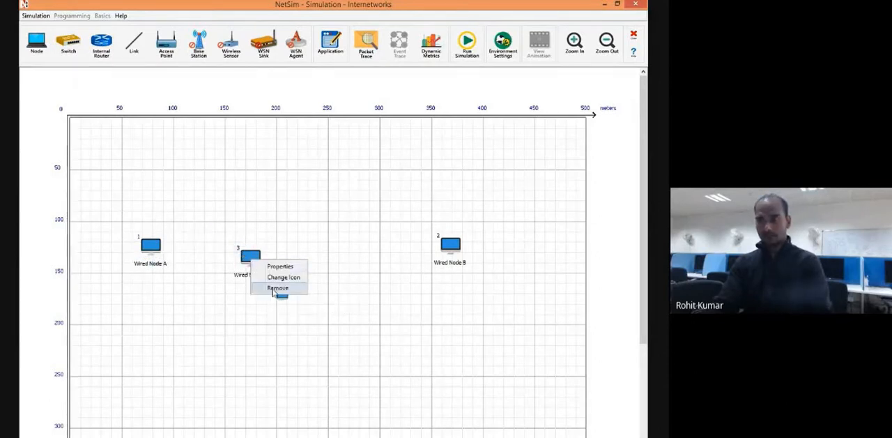
{"action": "left_click", "coordinate": [275, 291]}
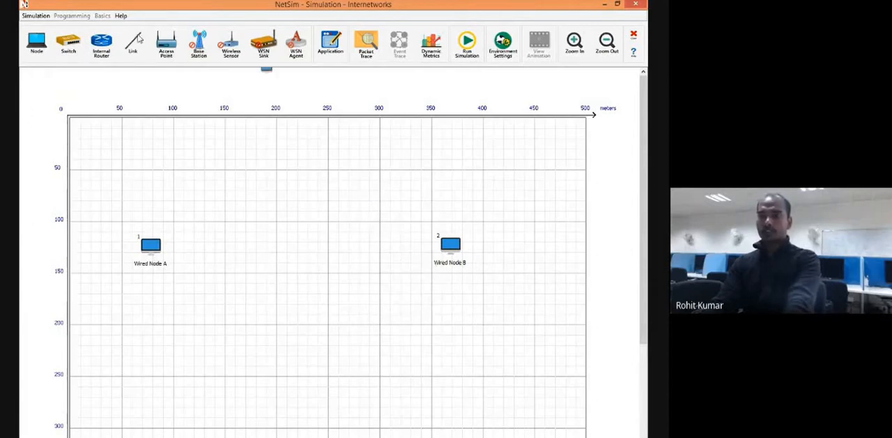
Try to connect Wired Node A directly to Wired Node B with a wireless link.
{"action": "left_click", "coordinate": [136, 43]}
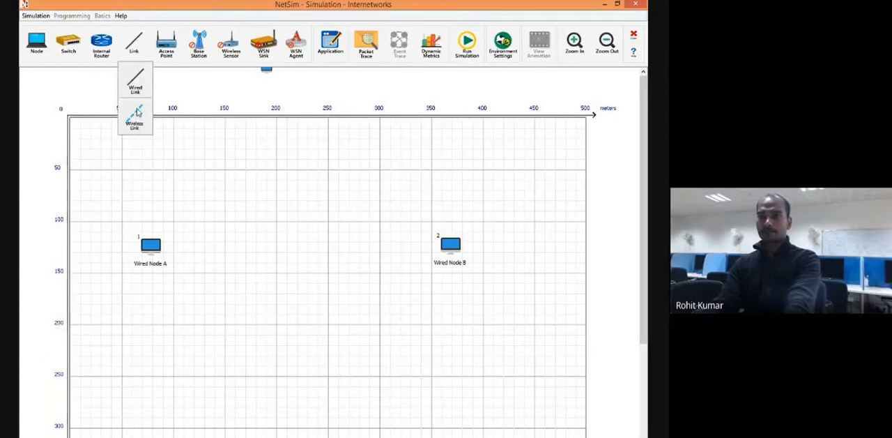
{"action": "left_click", "coordinate": [135, 111]}
{"action": "left_click", "coordinate": [157, 247]}
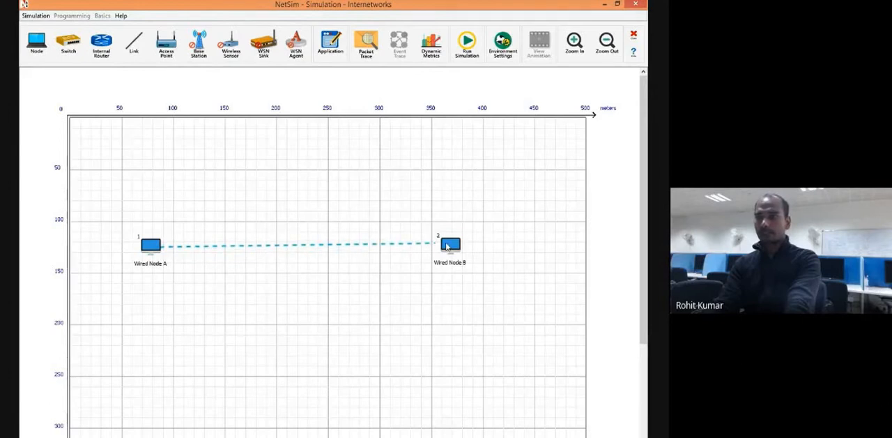
{"action": "left_click", "coordinate": [447, 246]}
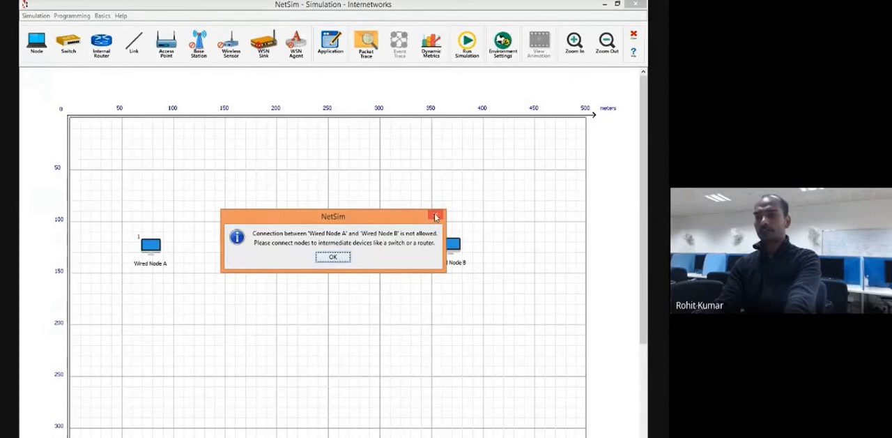
{"action": "left_click", "coordinate": [341, 258]}
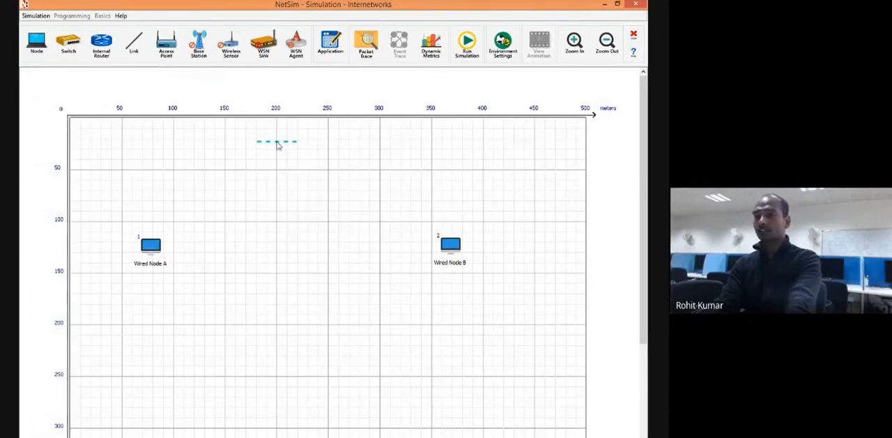
Place a switch between the two wired nodes, at about 215 m across and 63 m down the grid.
{"action": "left_click", "coordinate": [69, 47]}
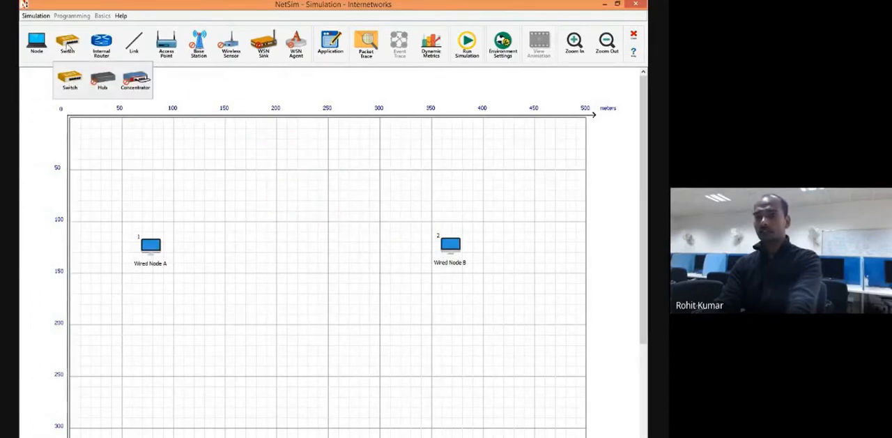
{"action": "left_click_drag", "start_coordinate": [70, 78], "coordinate": [274, 196]}
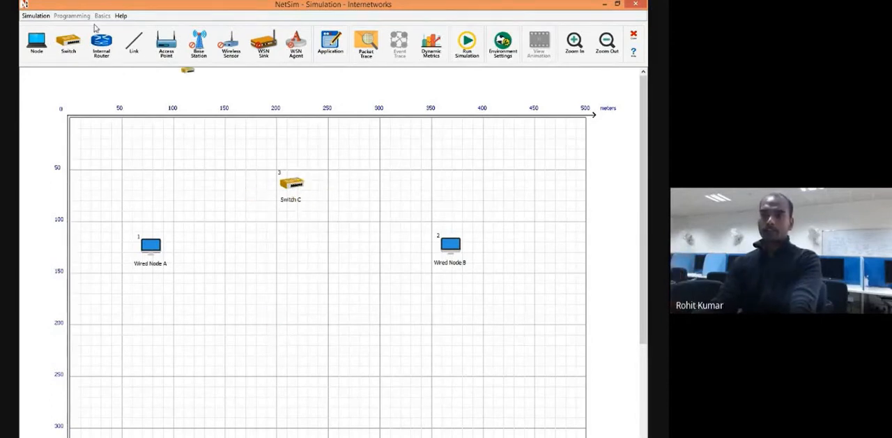
Try to connect Wired Node A to Switch C with a wireless link.
{"action": "left_click", "coordinate": [133, 43]}
{"action": "left_click", "coordinate": [135, 118]}
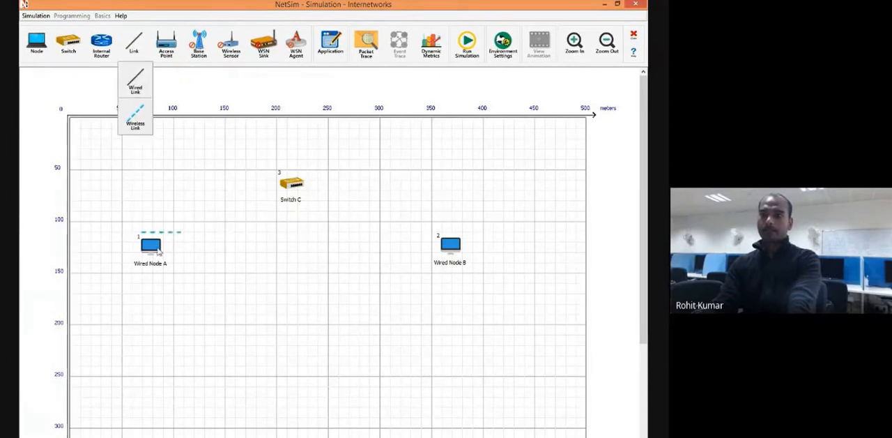
{"action": "left_click_drag", "start_coordinate": [154, 248], "coordinate": [284, 192]}
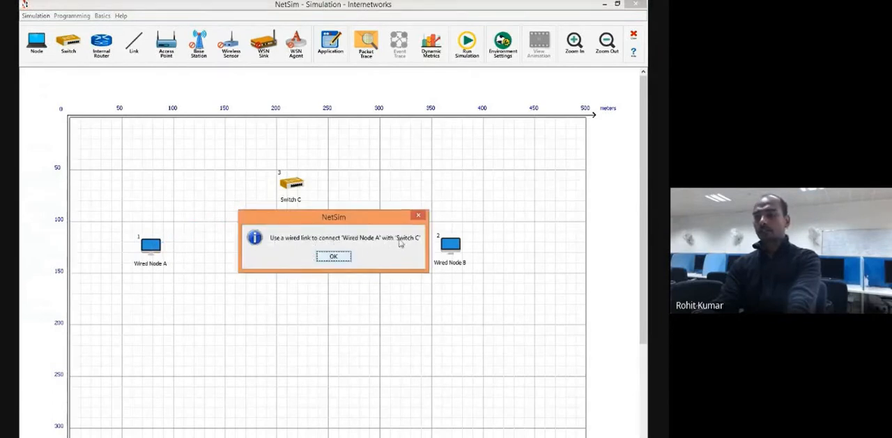
{"action": "left_click", "coordinate": [335, 258]}
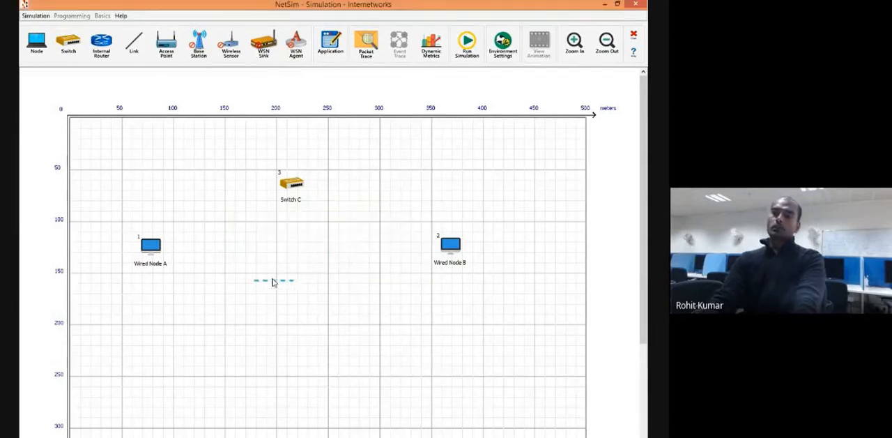
{"action": "left_click", "coordinate": [134, 44]}
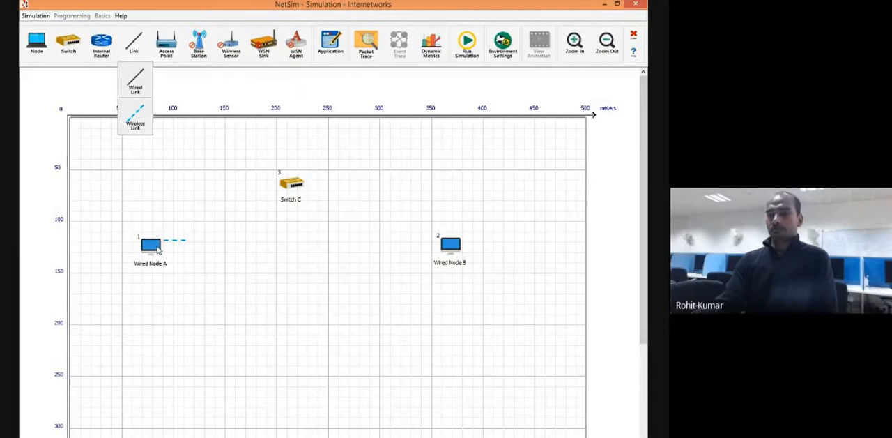
{"action": "left_click", "coordinate": [69, 88]}
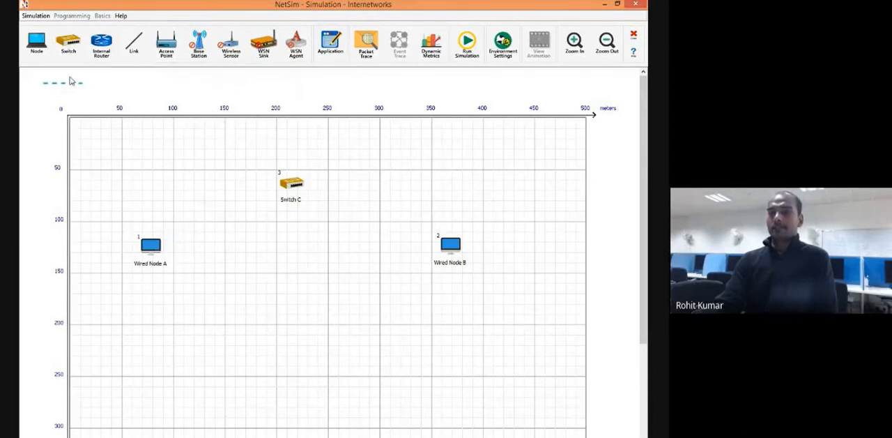
{"action": "left_click", "coordinate": [134, 43]}
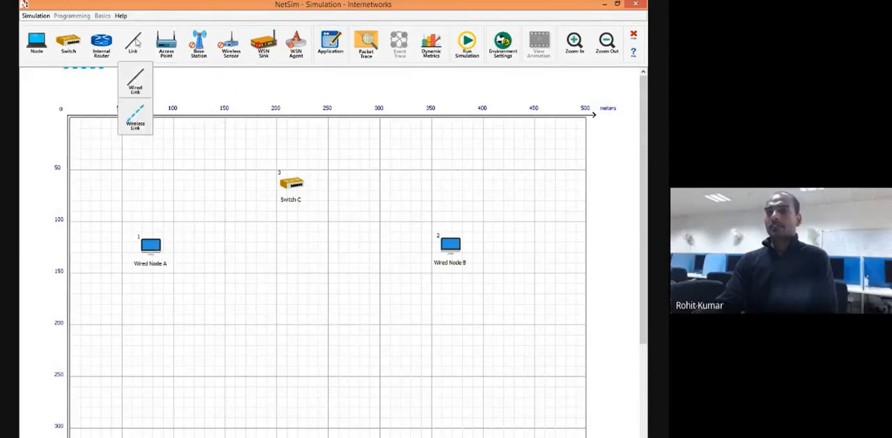
{"action": "left_click", "coordinate": [136, 127]}
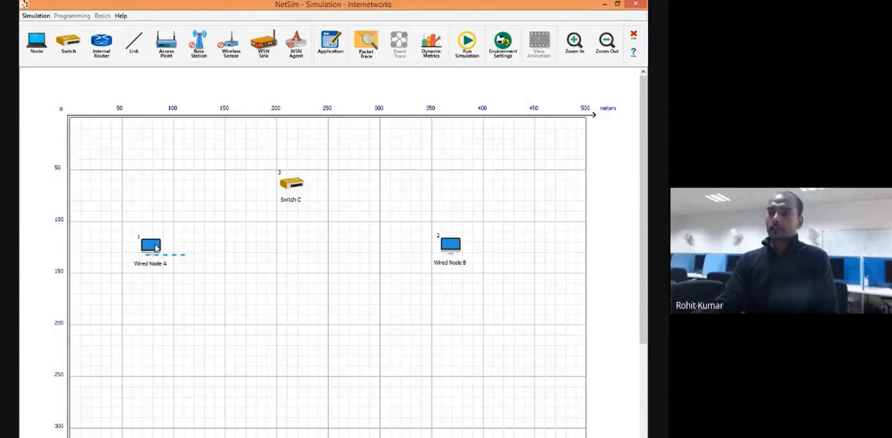
{"action": "left_click_drag", "start_coordinate": [156, 248], "coordinate": [288, 187]}
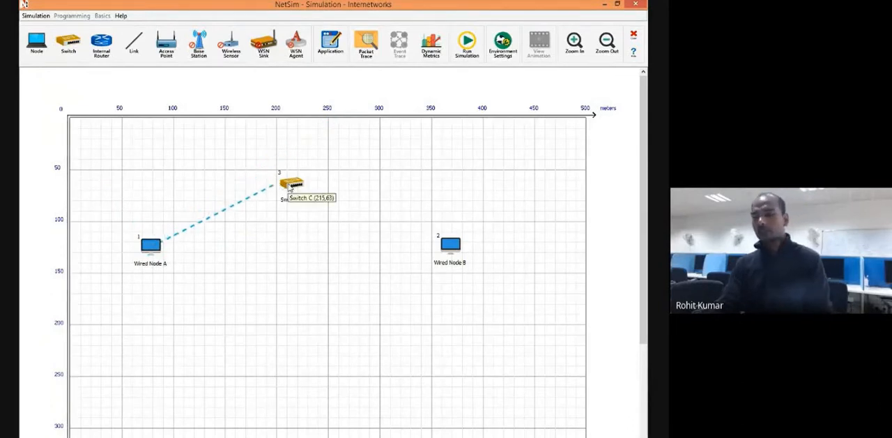
{"action": "left_click", "coordinate": [289, 186]}
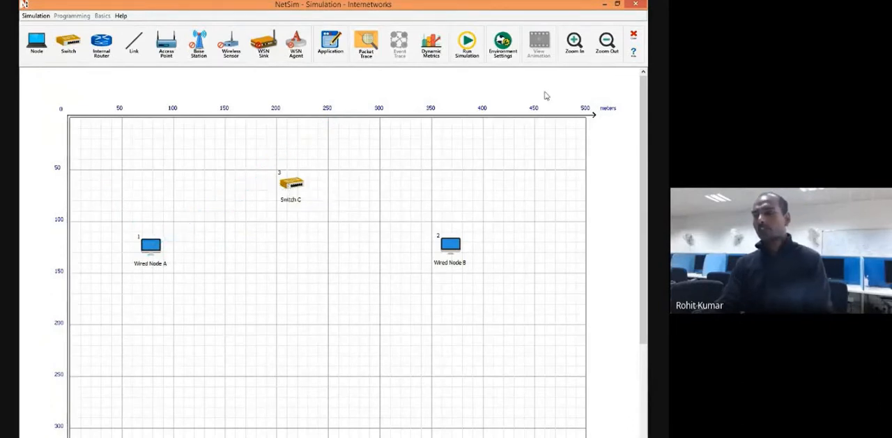
Open the simulation help and read the Internetworks instructions on which link type connects which devices.
{"action": "left_click", "coordinate": [634, 54]}
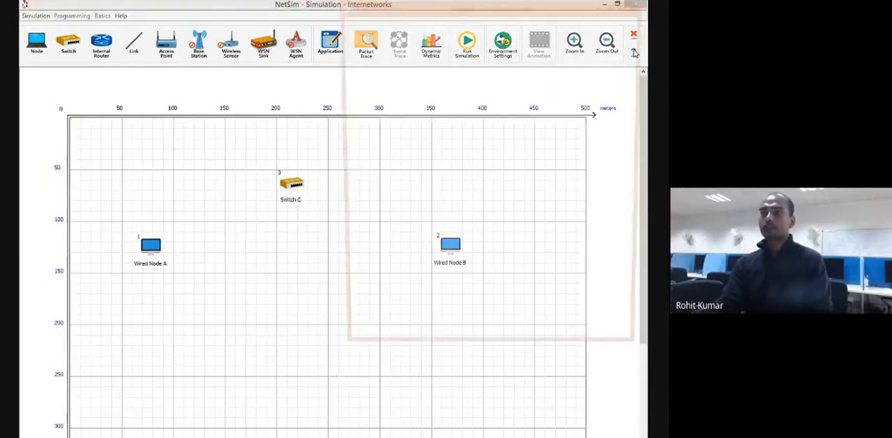
{"action": "left_click_drag", "start_coordinate": [565, 12], "coordinate": [390, 94]}
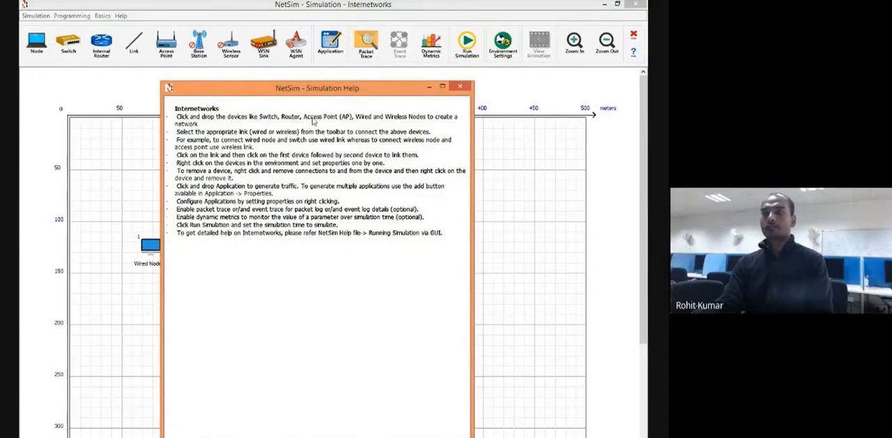
{"action": "left_click_drag", "start_coordinate": [251, 88], "coordinate": [229, 130]}
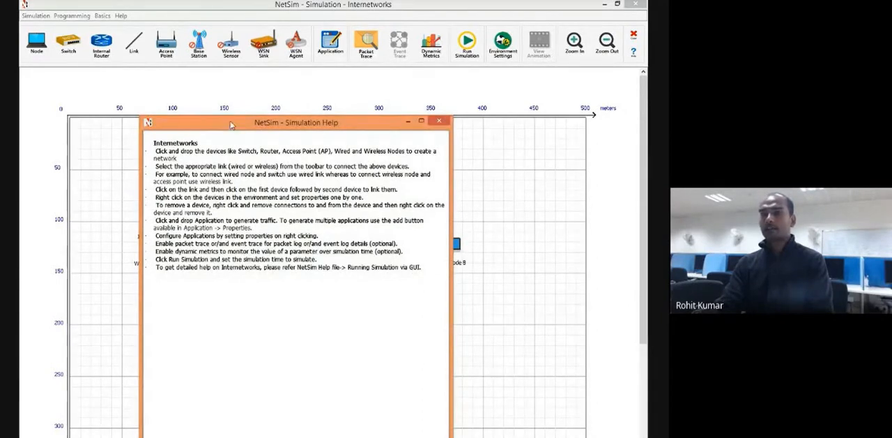
{"action": "left_click_drag", "start_coordinate": [232, 125], "coordinate": [343, 166]}
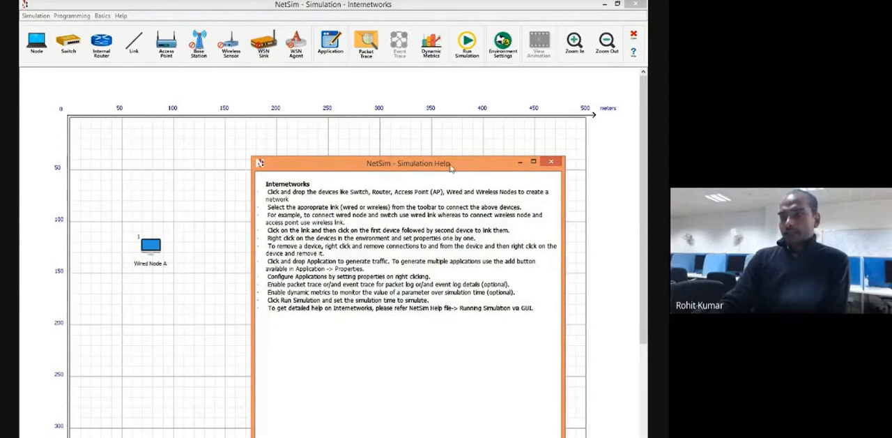
{"action": "left_click_drag", "start_coordinate": [448, 164], "coordinate": [594, 163]}
Connect Wired Node A to Switch C with a wired link.
{"action": "left_click", "coordinate": [134, 43]}
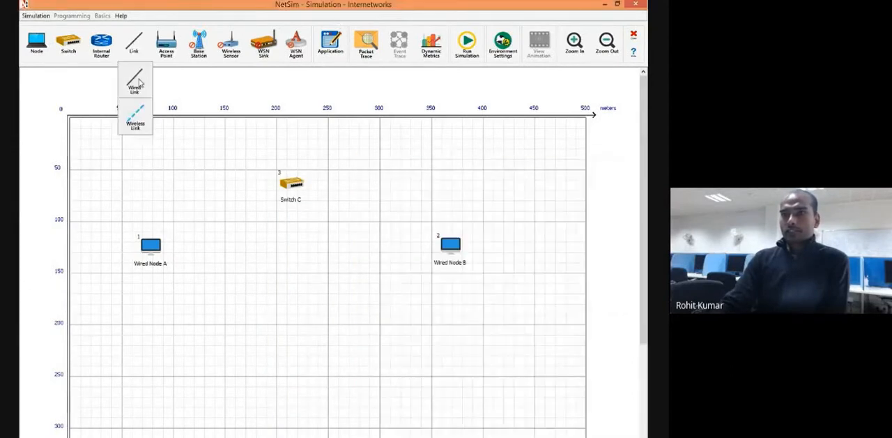
{"action": "left_click", "coordinate": [135, 82]}
{"action": "left_click", "coordinate": [151, 245]}
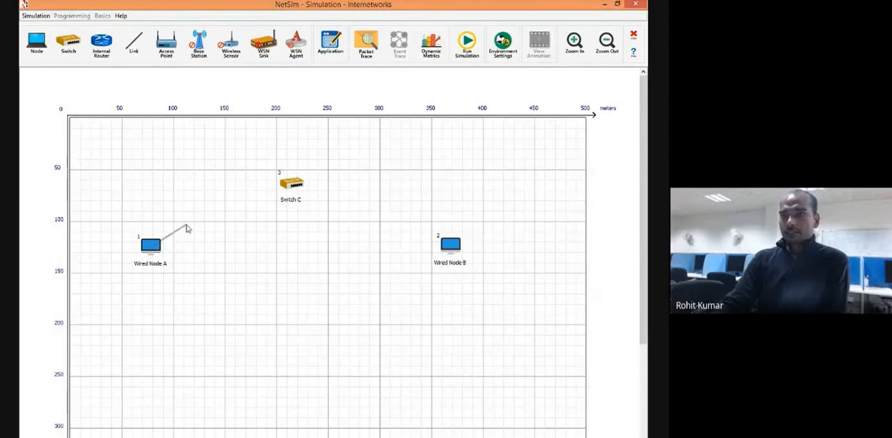
{"action": "left_click", "coordinate": [291, 184]}
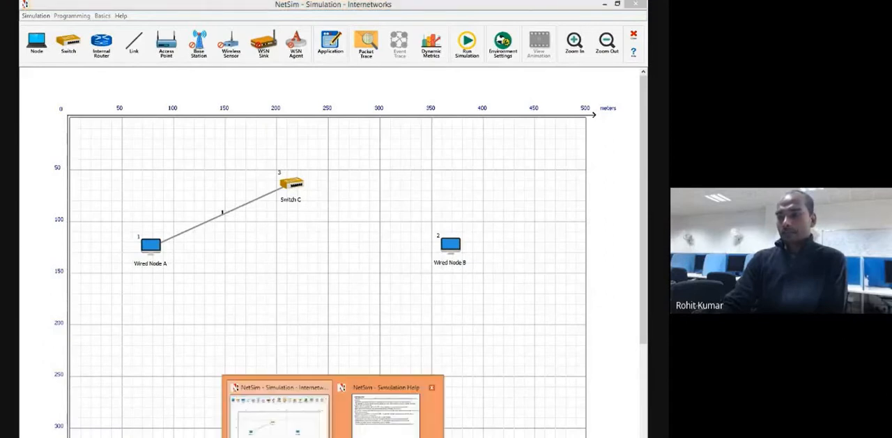
Bring back the Simulation Help window, review the instructions on linking devices and setting their properties, and minimize it.
{"action": "left_click", "coordinate": [396, 411]}
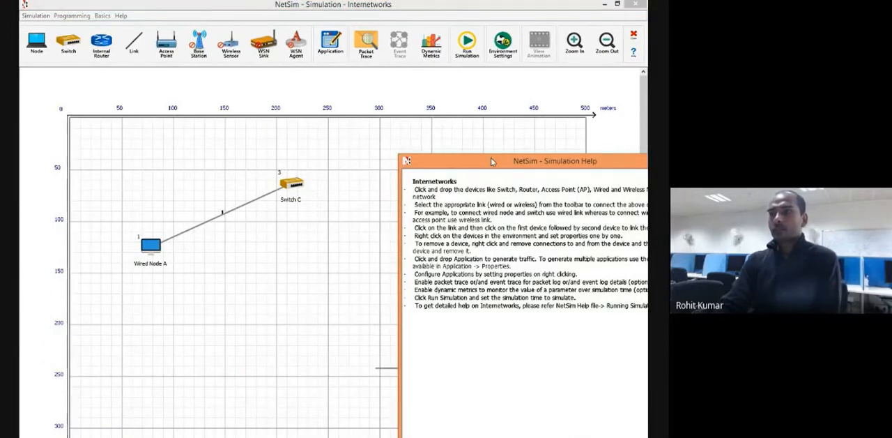
{"action": "left_click_drag", "start_coordinate": [491, 157], "coordinate": [252, 78]}
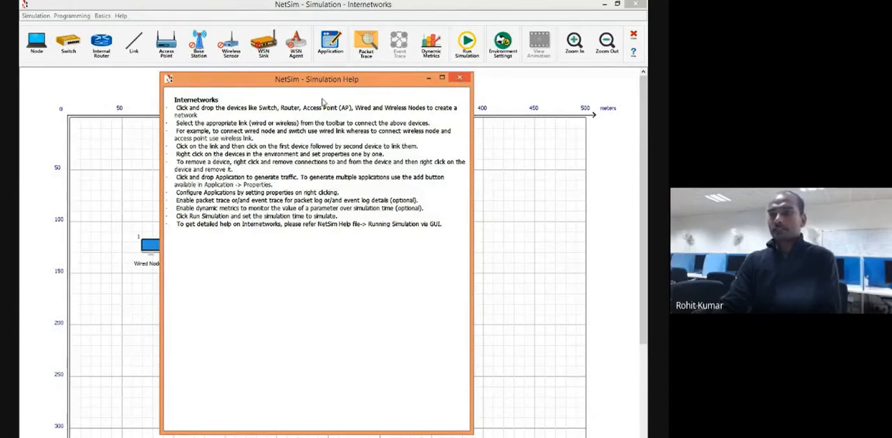
{"action": "left_click_drag", "start_coordinate": [329, 83], "coordinate": [505, 104]}
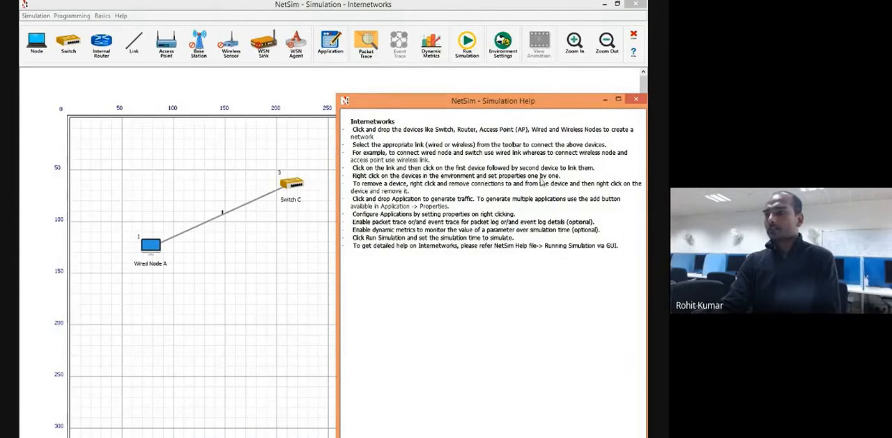
{"action": "left_click_drag", "start_coordinate": [562, 104], "coordinate": [450, 161]}
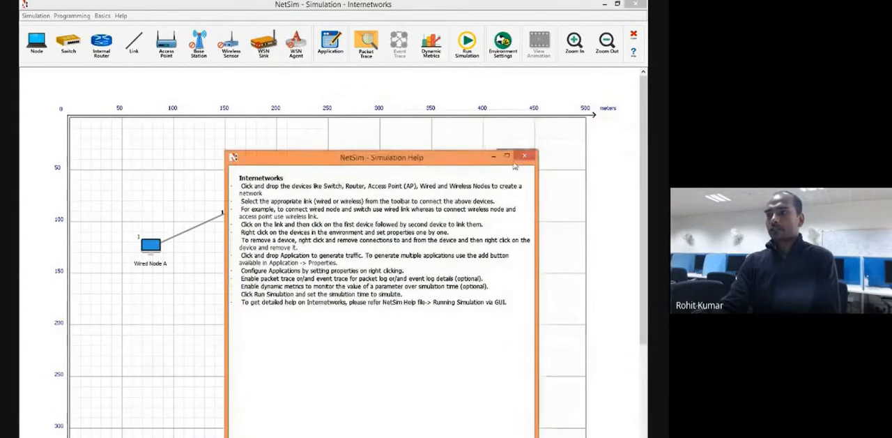
{"action": "left_click", "coordinate": [493, 158]}
Connect Switch C to Wired Node B with a wired link.
{"action": "left_click", "coordinate": [289, 185]}
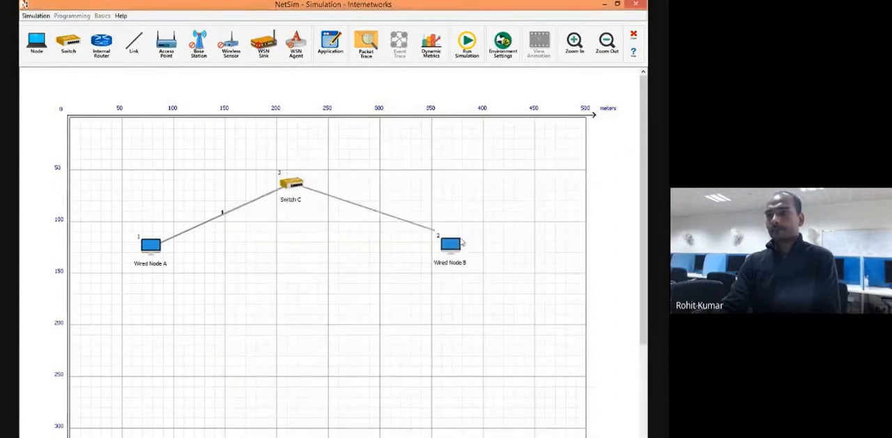
{"action": "left_click", "coordinate": [455, 250]}
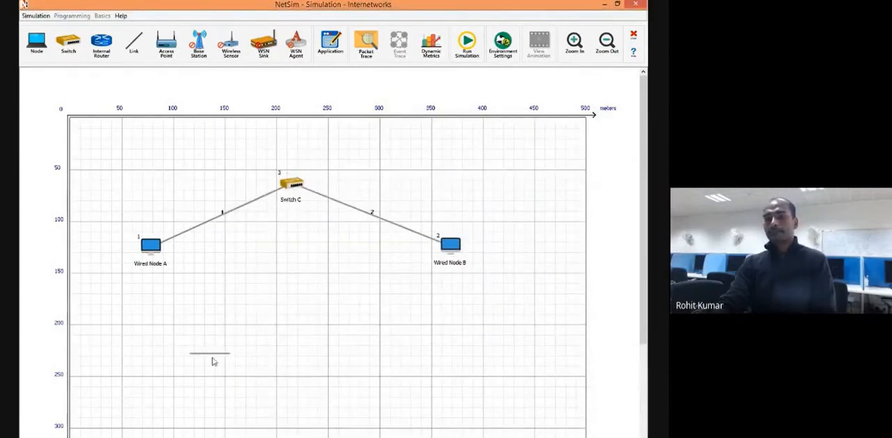
View the image file chooser for changing Wired Node A's icon and close it without choosing a file.
{"action": "right_click", "coordinate": [151, 247]}
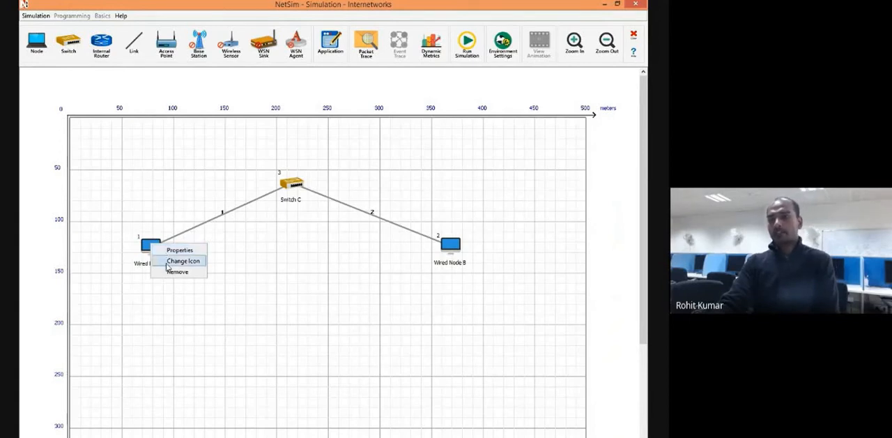
{"action": "left_click", "coordinate": [180, 260]}
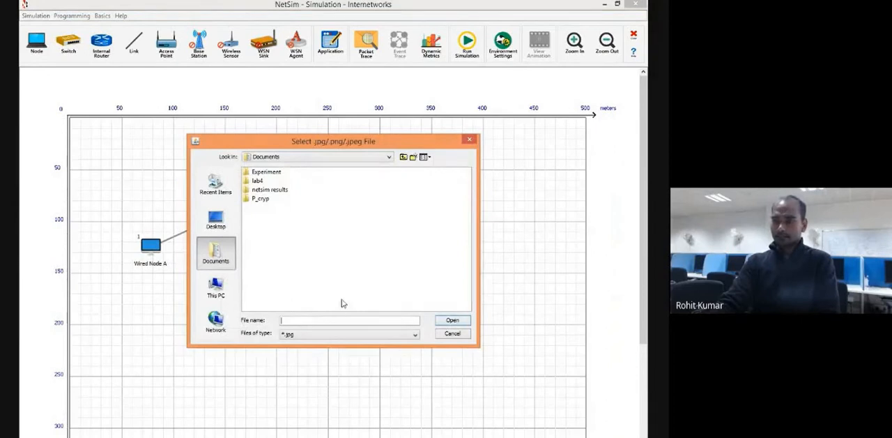
{"action": "left_click", "coordinate": [470, 142]}
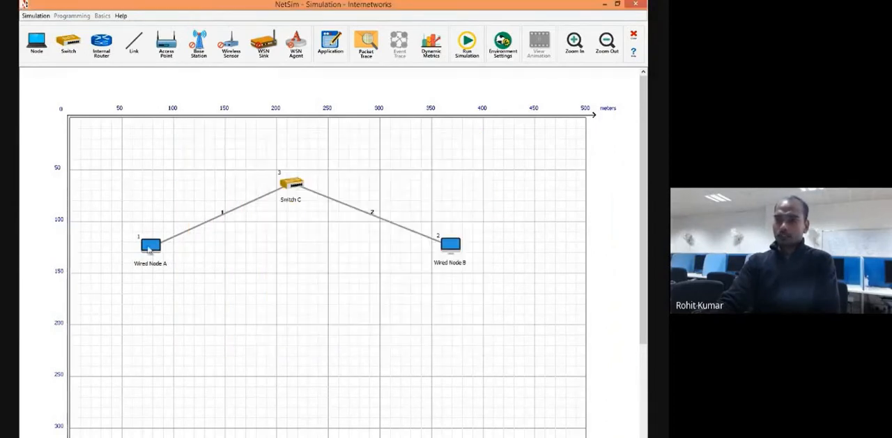
Open Wired Node A's general properties and set its device name to Node1.
{"action": "right_click", "coordinate": [150, 250]}
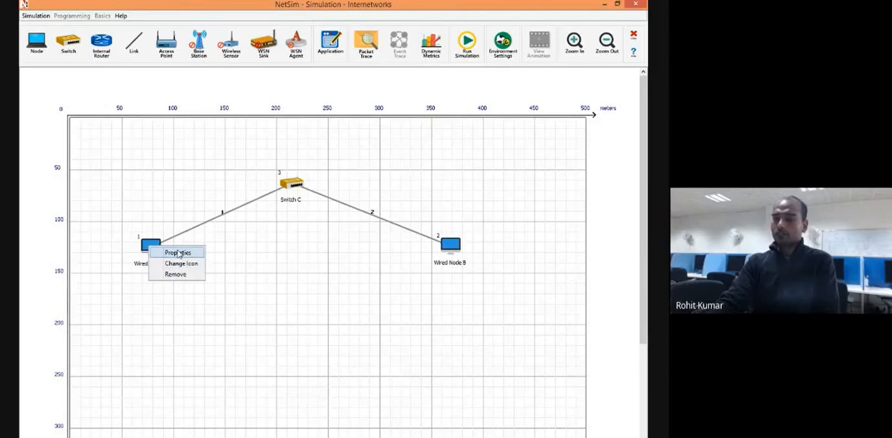
{"action": "left_click", "coordinate": [178, 252]}
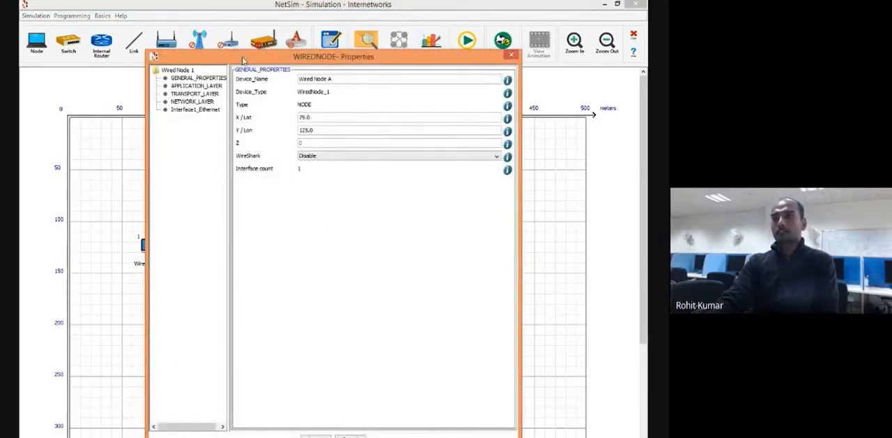
{"action": "left_click_drag", "start_coordinate": [244, 57], "coordinate": [291, 104]}
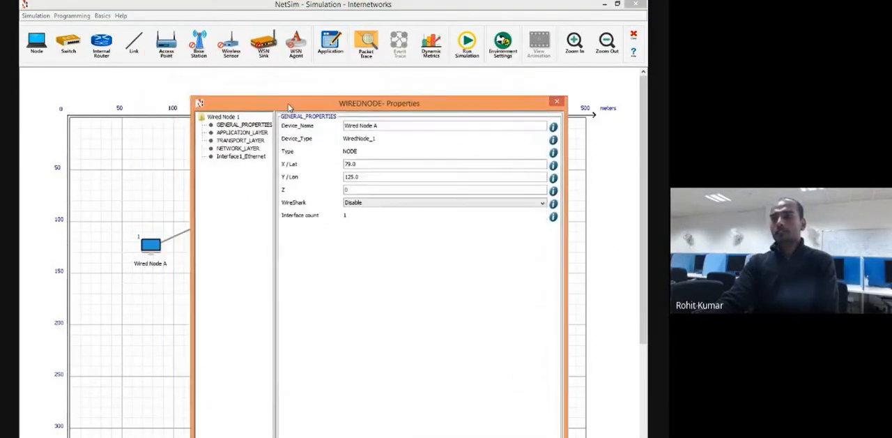
{"action": "left_click", "coordinate": [245, 124]}
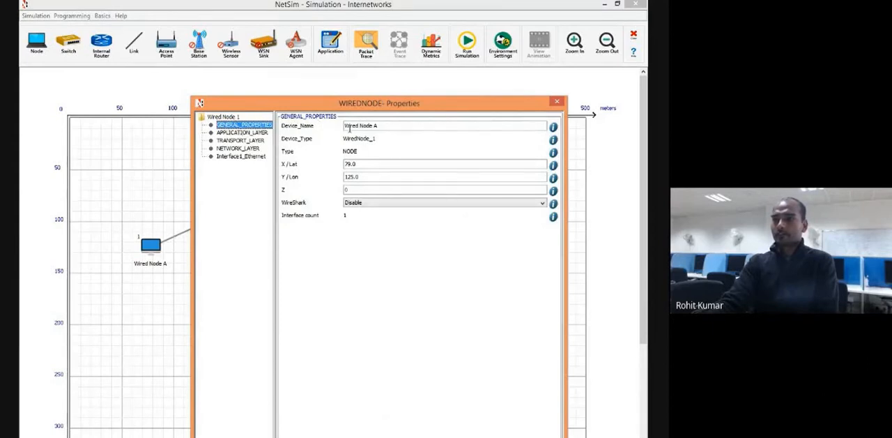
{"action": "left_click_drag", "start_coordinate": [380, 127], "coordinate": [343, 127]}
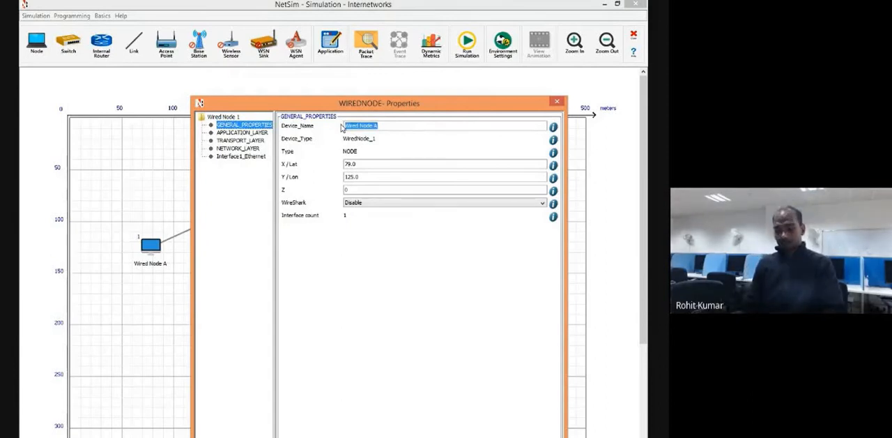
{"action": "type", "text": "Node 1"}
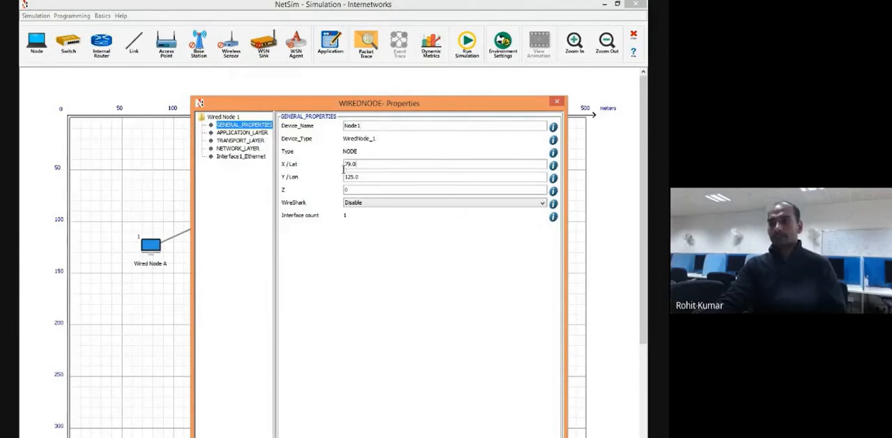
Examine the available WireShark options in Wired Node A's general properties without changing the setting.
{"action": "left_click_drag", "start_coordinate": [362, 177], "coordinate": [336, 176]}
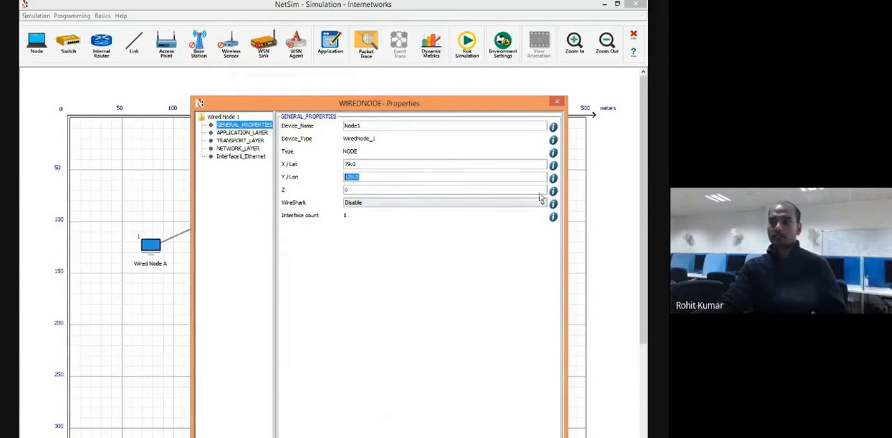
{"action": "left_click", "coordinate": [366, 202]}
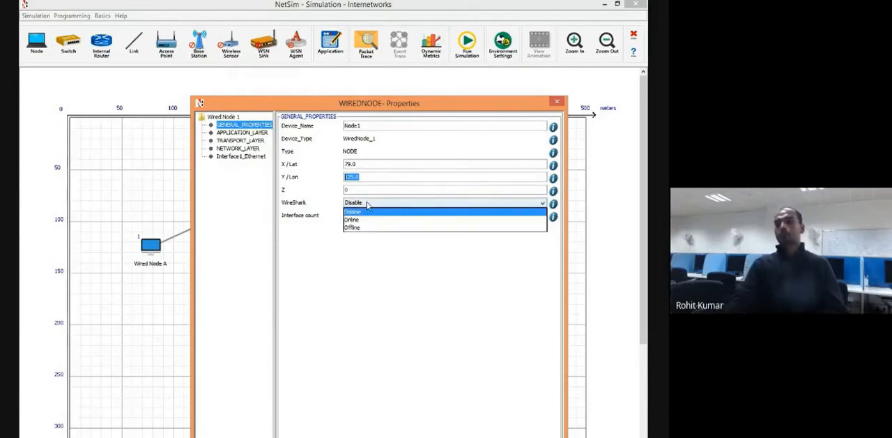
{"action": "left_click", "coordinate": [330, 264]}
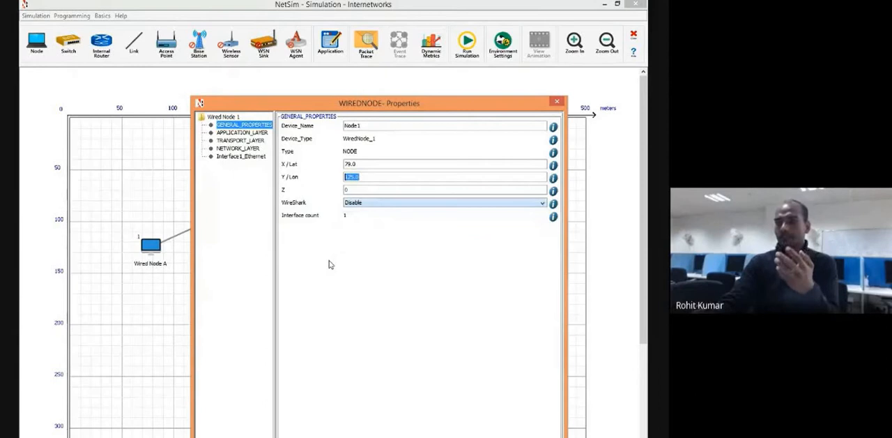
{"action": "left_click", "coordinate": [361, 204]}
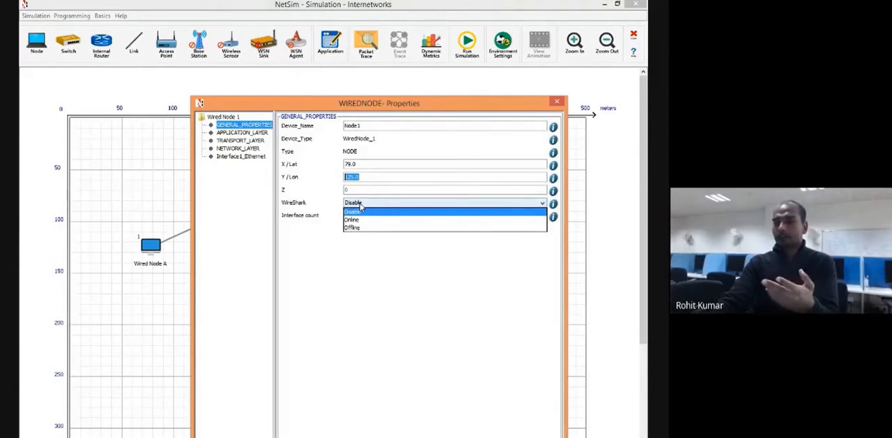
{"action": "left_click", "coordinate": [360, 204]}
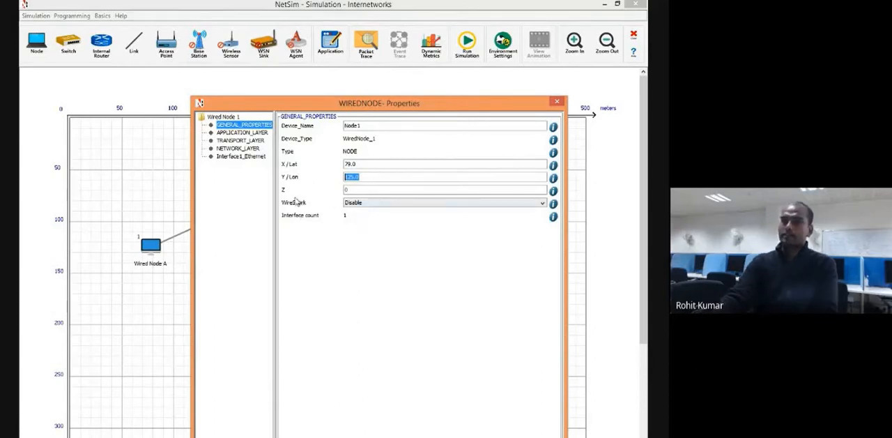
{"action": "left_click", "coordinate": [370, 204]}
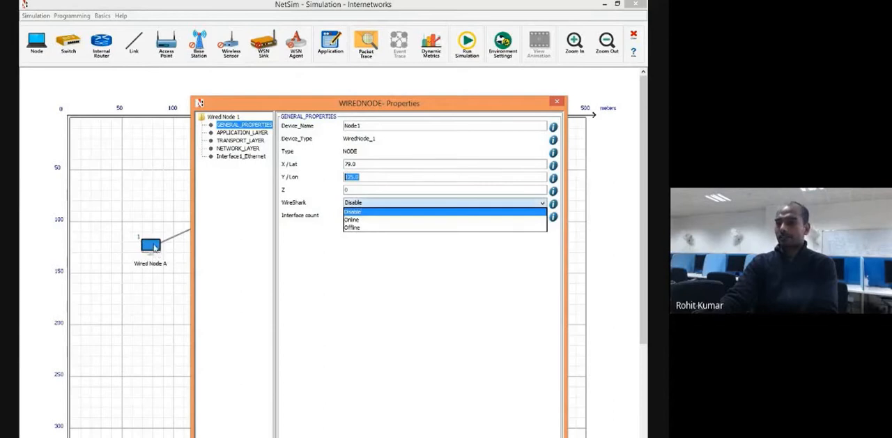
{"action": "key", "text": "Down"}
{"action": "key", "text": "Down"}
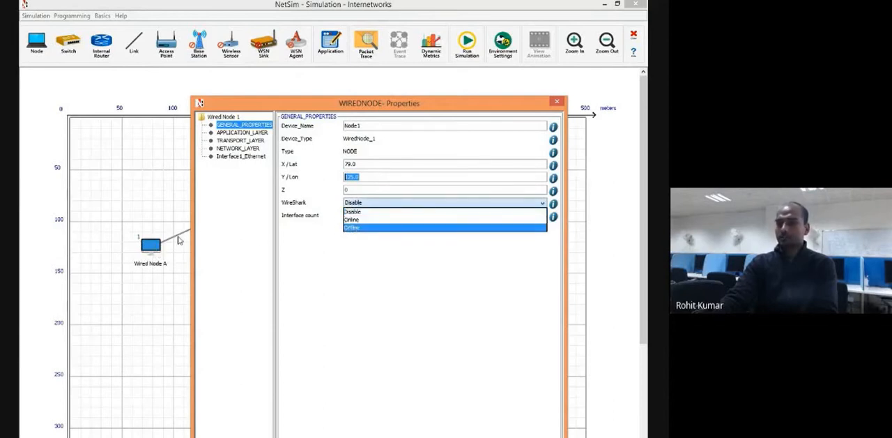
{"action": "left_click", "coordinate": [316, 254]}
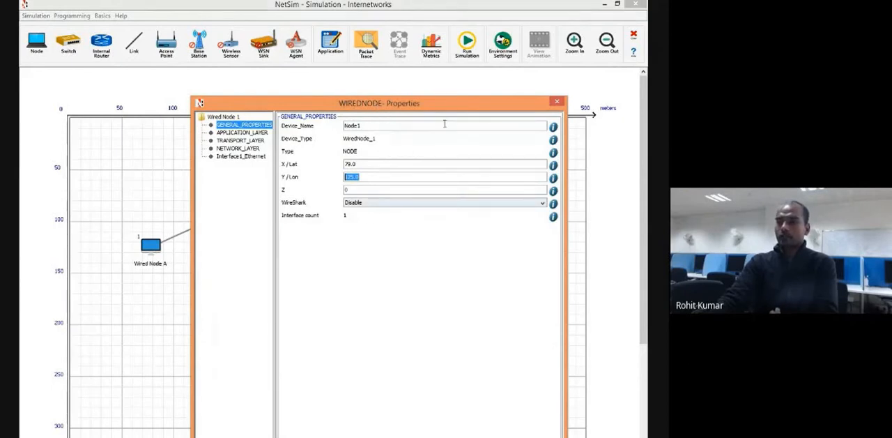
Read the help descriptions for the Device_Name and WireShark properties and close them.
{"action": "left_click", "coordinate": [554, 128]}
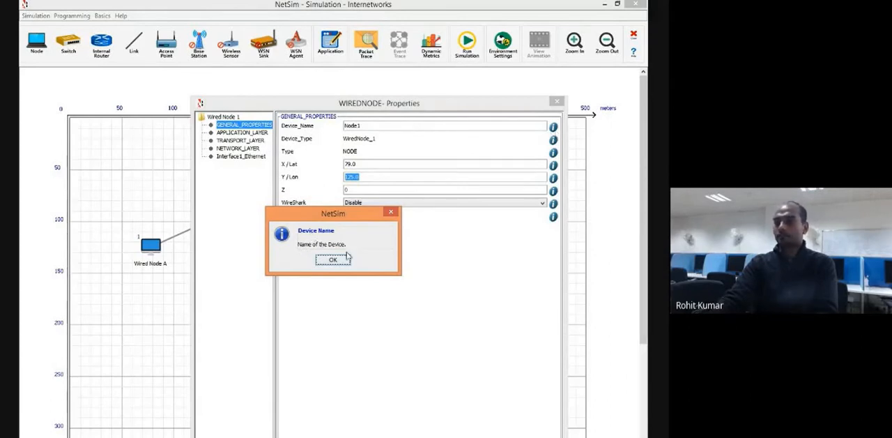
{"action": "left_click", "coordinate": [333, 260]}
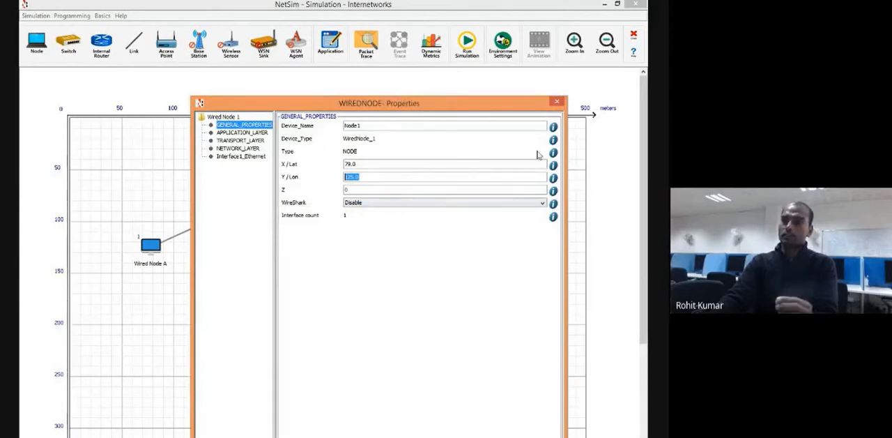
{"action": "left_click", "coordinate": [553, 203]}
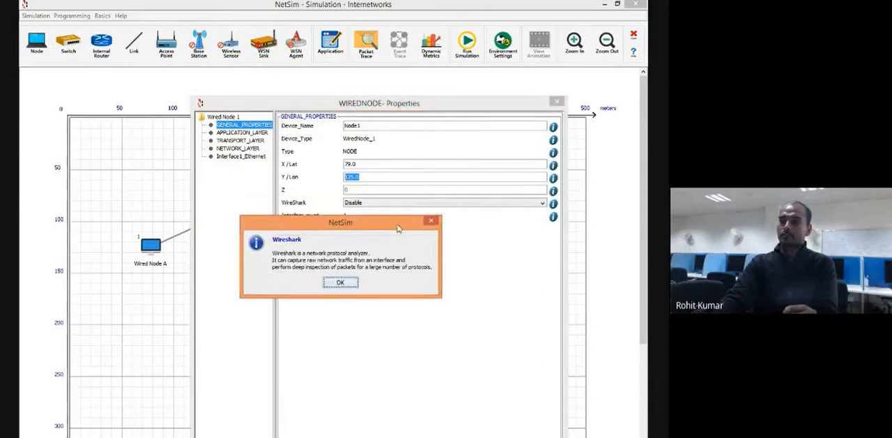
{"action": "left_click_drag", "start_coordinate": [398, 228], "coordinate": [415, 260]}
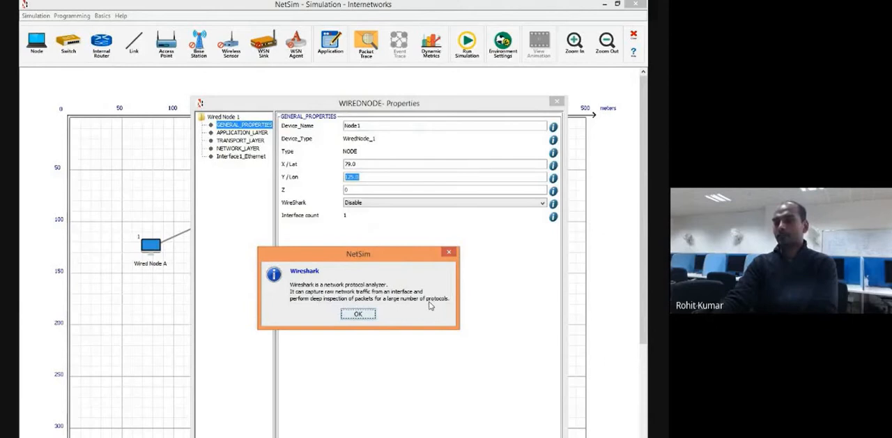
{"action": "left_click", "coordinate": [356, 314]}
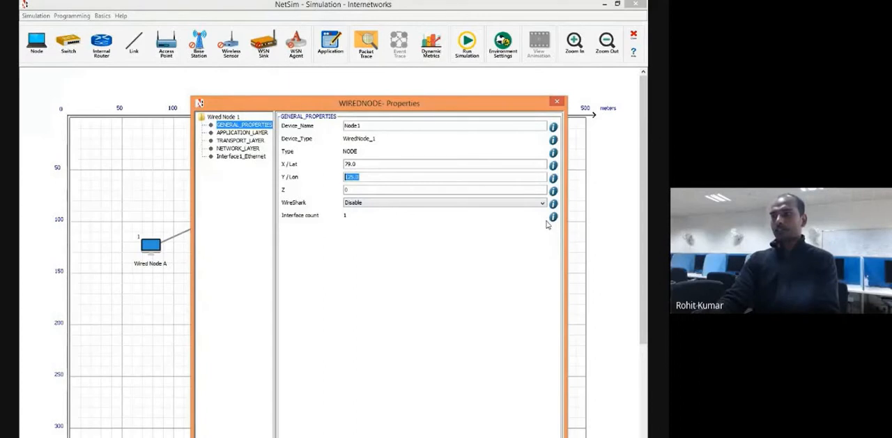
Read the help descriptions for the device name, Y/Lon and Z coordinate properties, closing each one.
{"action": "left_click", "coordinate": [554, 127]}
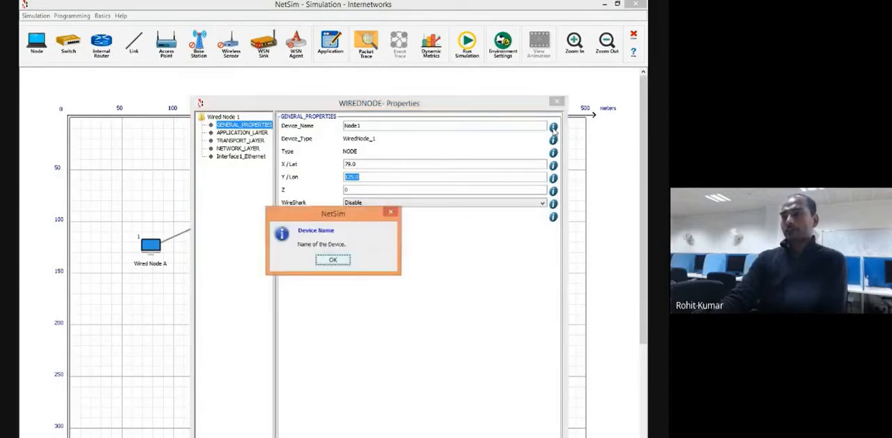
{"action": "left_click", "coordinate": [389, 214]}
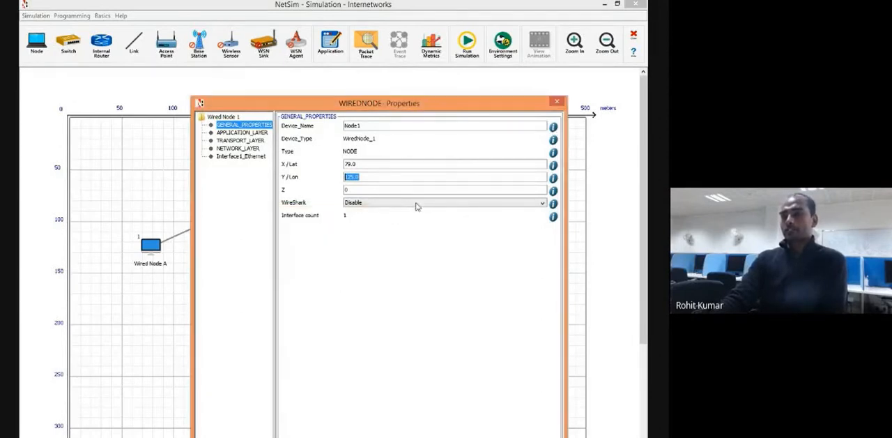
{"action": "left_click", "coordinate": [553, 177]}
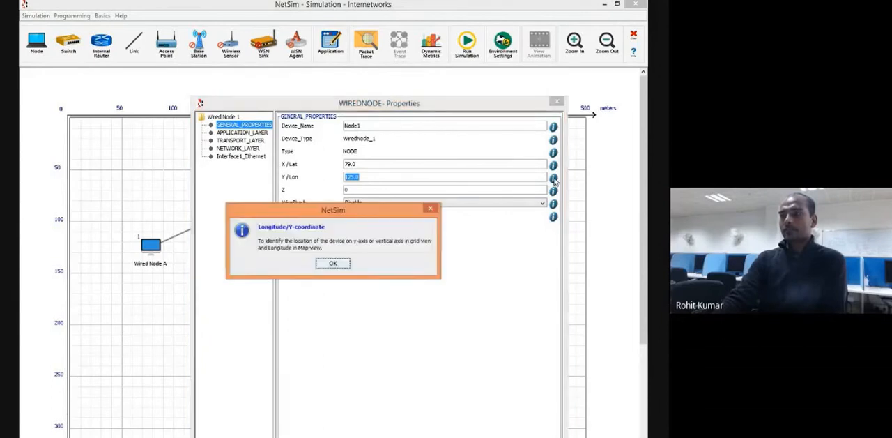
{"action": "left_click", "coordinate": [432, 210]}
{"action": "left_click", "coordinate": [553, 178]}
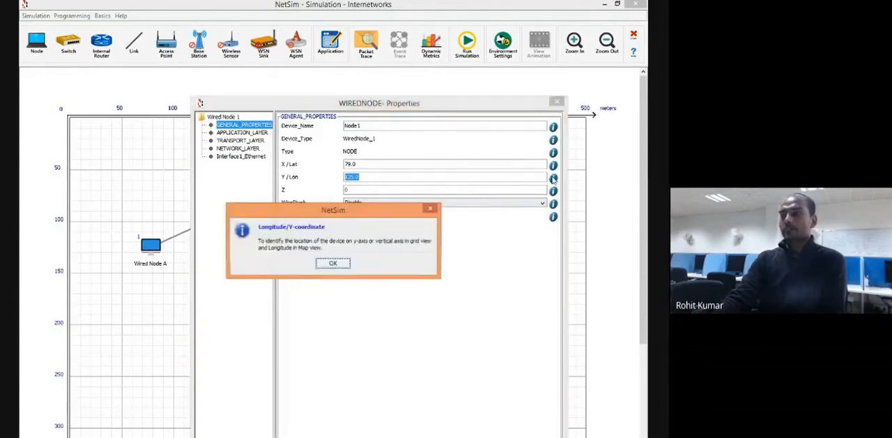
{"action": "left_click", "coordinate": [429, 211]}
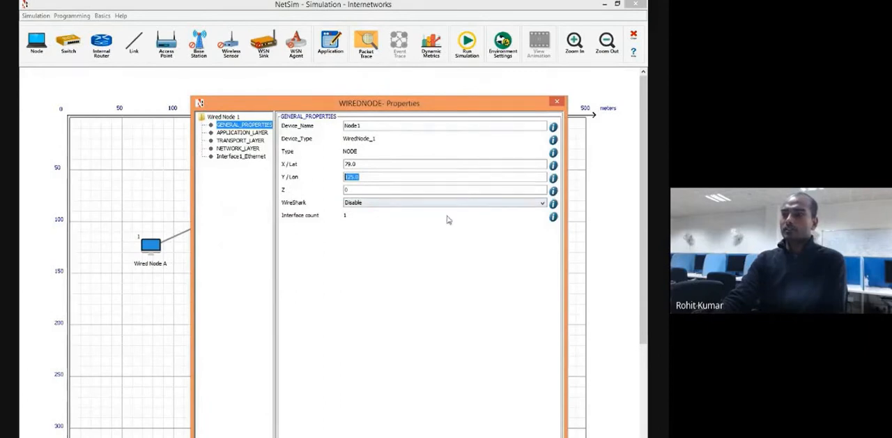
{"action": "left_click", "coordinate": [553, 191]}
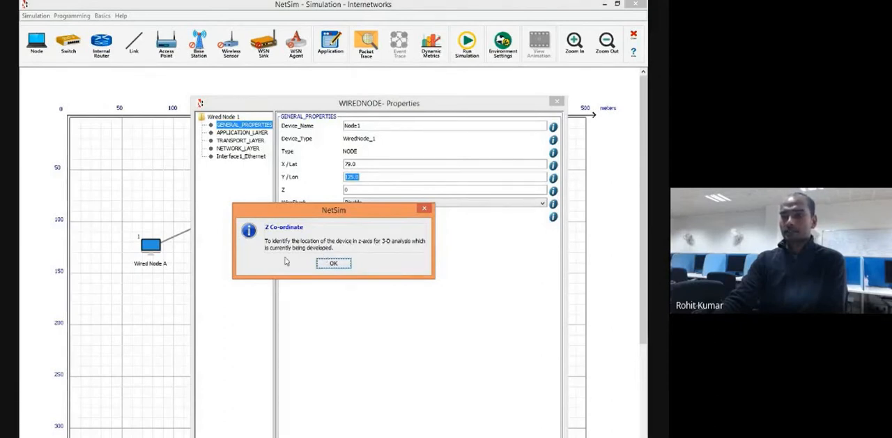
{"action": "left_click", "coordinate": [336, 263]}
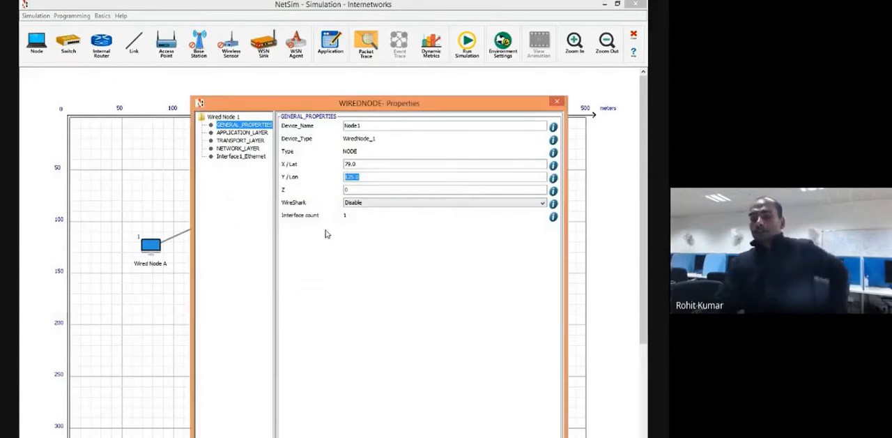
Check the application layer entry's configuration message, dismiss it, and accept the node's properties.
{"action": "left_click_drag", "start_coordinate": [487, 106], "coordinate": [489, 36]}
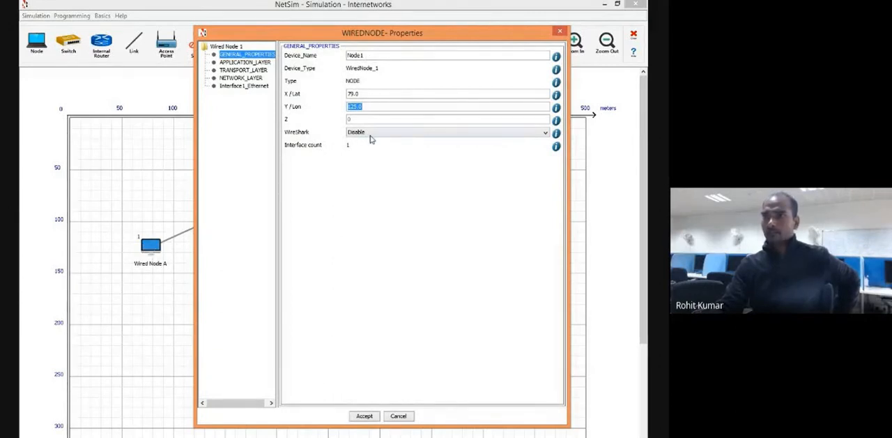
{"action": "left_click", "coordinate": [243, 63]}
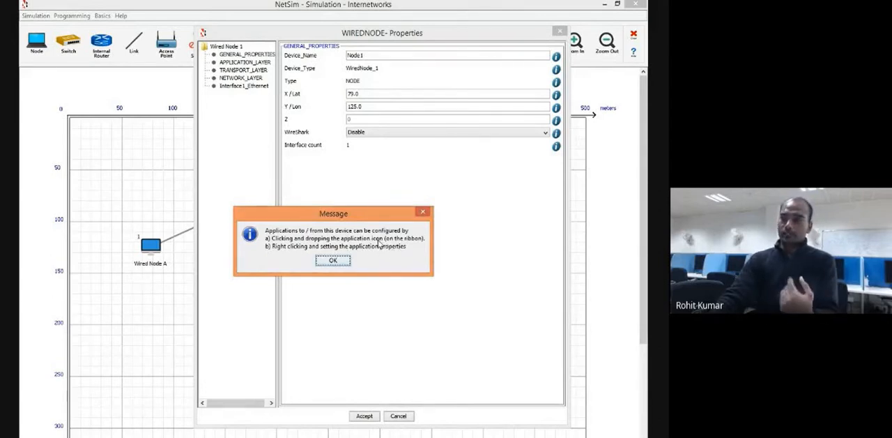
{"action": "left_click", "coordinate": [345, 262]}
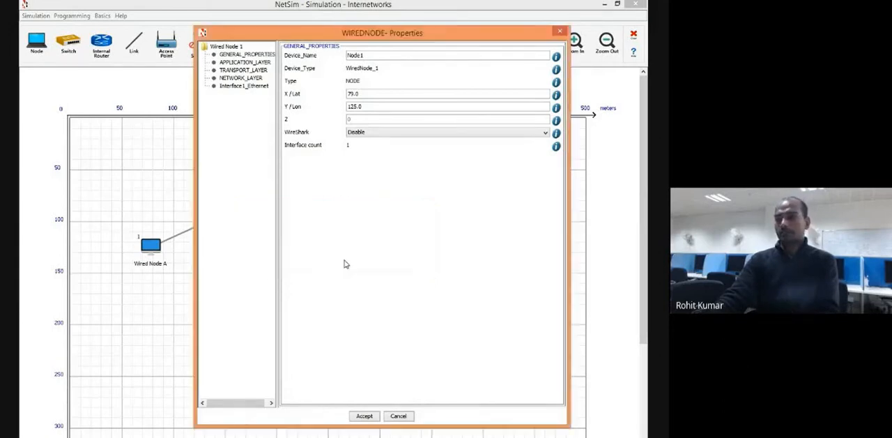
{"action": "left_click", "coordinate": [370, 417]}
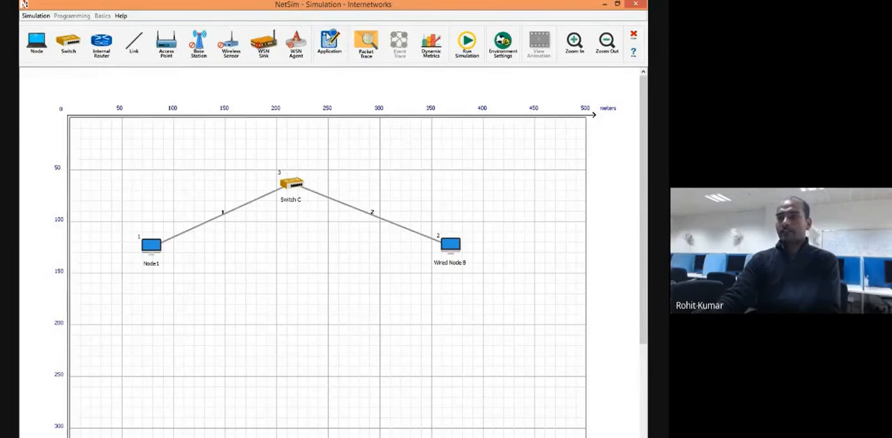
Reopen Node1's properties and display its transport layer settings.
{"action": "right_click", "coordinate": [148, 247]}
{"action": "left_click", "coordinate": [156, 252]}
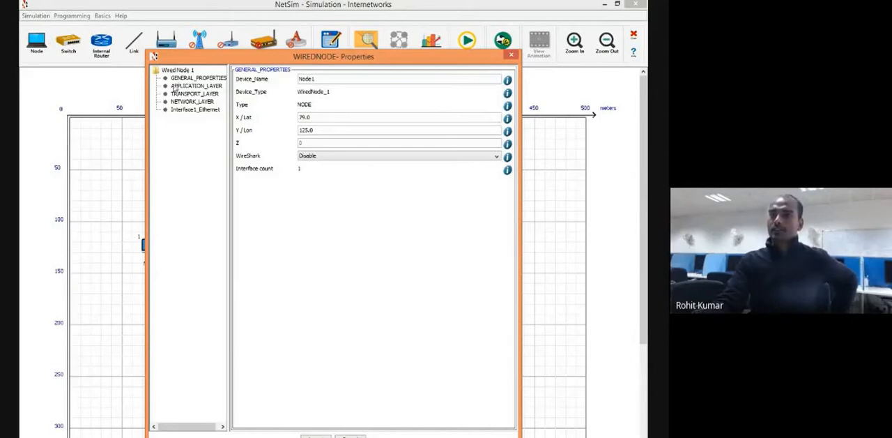
{"action": "left_click_drag", "start_coordinate": [218, 65], "coordinate": [208, 51]}
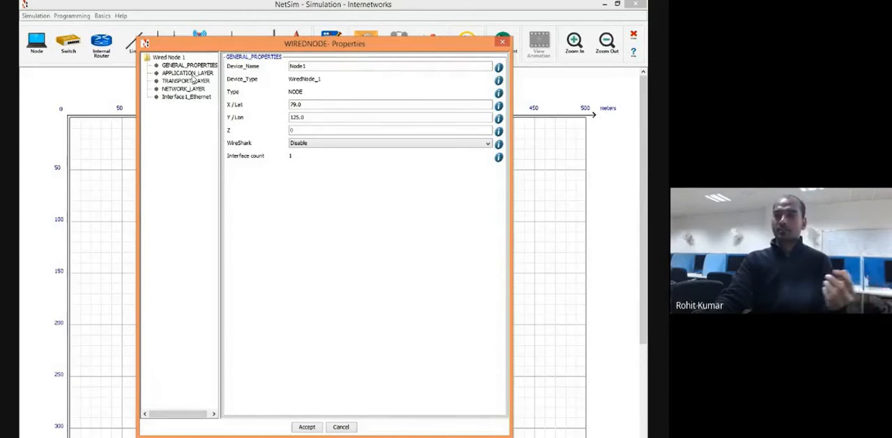
{"action": "left_click", "coordinate": [180, 82]}
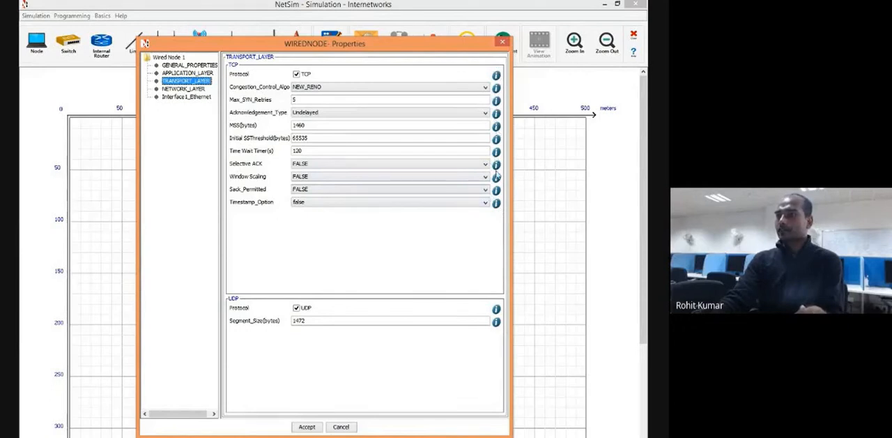
Read the help description of the TCP congestion control algorithms and close it.
{"action": "left_click", "coordinate": [496, 88]}
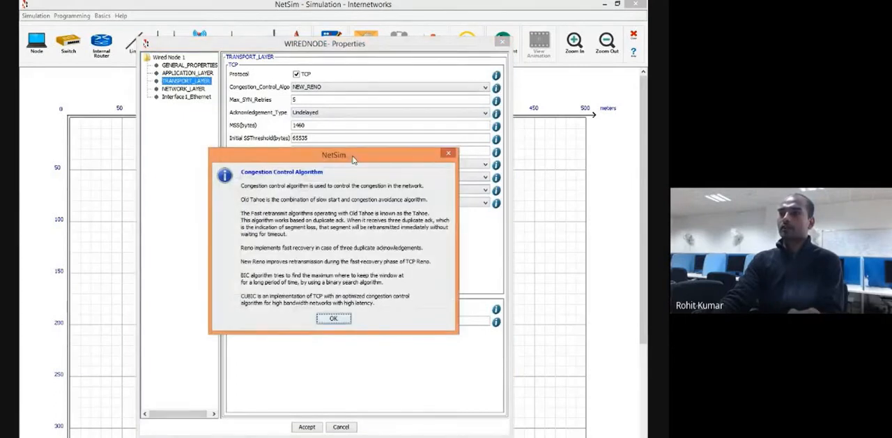
{"action": "left_click_drag", "start_coordinate": [344, 164], "coordinate": [452, 260]}
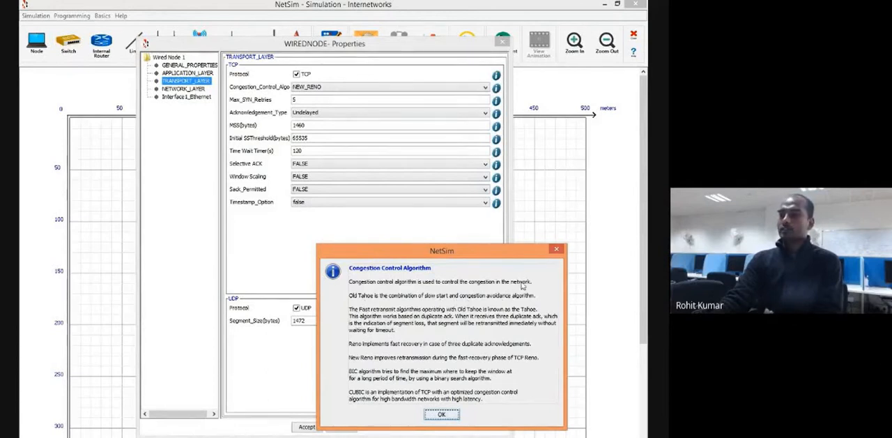
{"action": "left_click", "coordinate": [442, 414]}
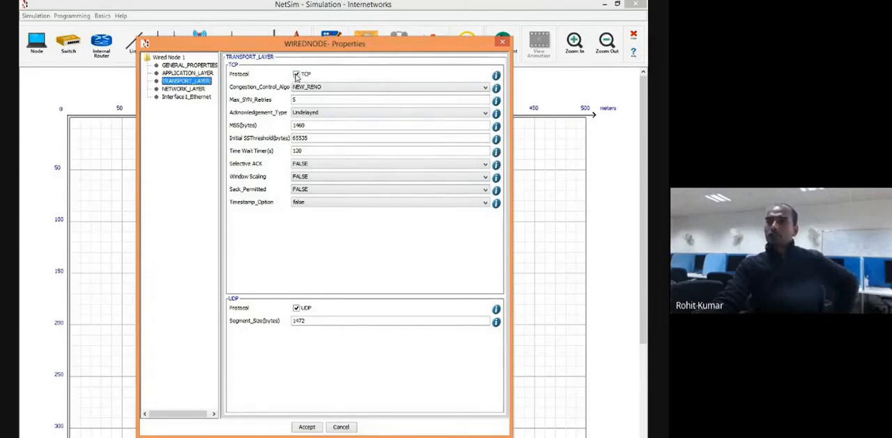
Disable the UDP protocol in Node1's transport layer while keeping TCP enabled.
{"action": "left_click", "coordinate": [296, 75]}
{"action": "left_click", "coordinate": [296, 75]}
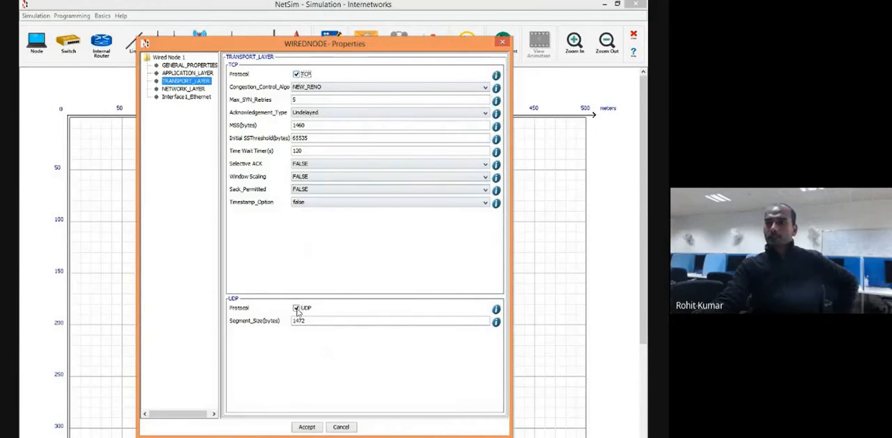
{"action": "left_click", "coordinate": [297, 308]}
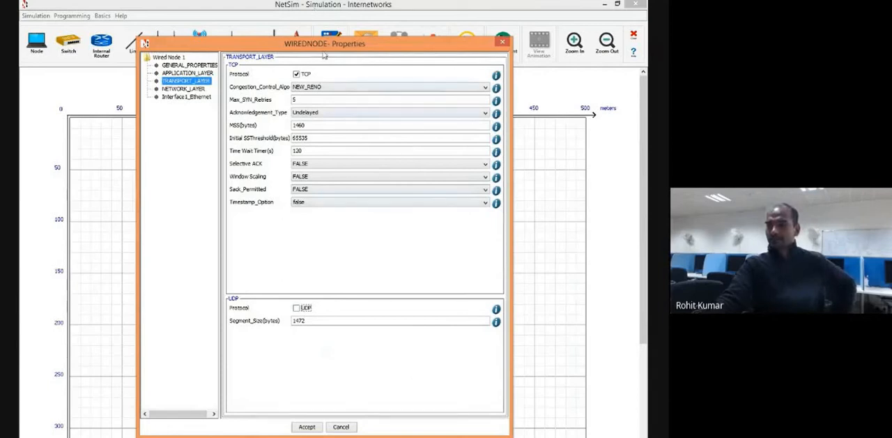
View the available TCP congestion control algorithms and close the list, keeping NEW_RENO.
{"action": "left_click_drag", "start_coordinate": [324, 56], "coordinate": [392, 54]}
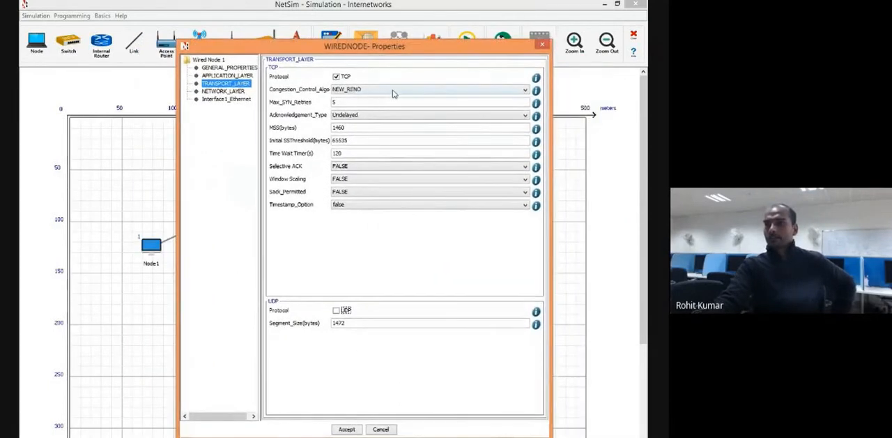
{"action": "left_click", "coordinate": [392, 90]}
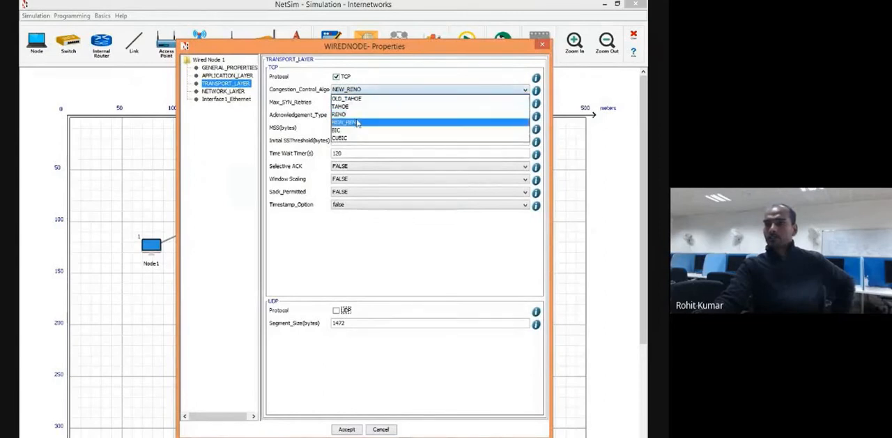
{"action": "left_click", "coordinate": [402, 79]}
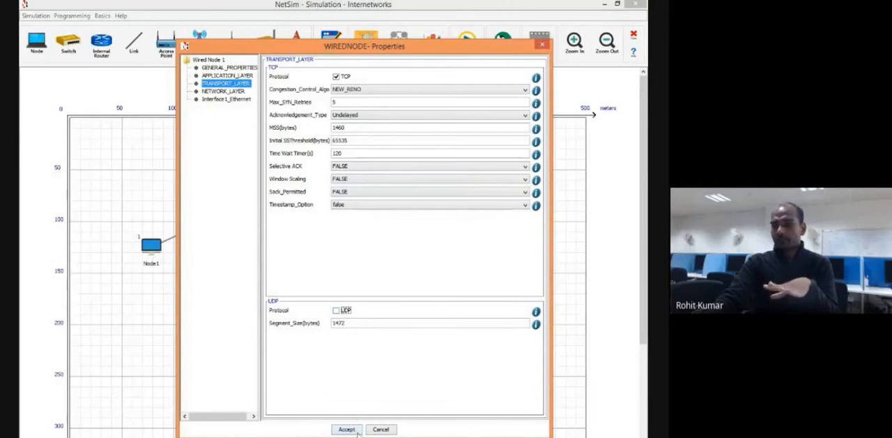
Accept Node1's transport layer changes, reopen its properties, and review the transport and network layer settings.
{"action": "left_click", "coordinate": [346, 429]}
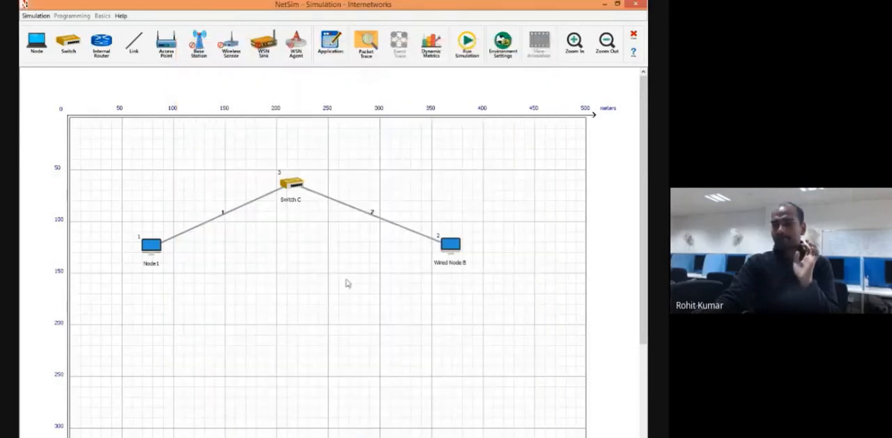
{"action": "right_click", "coordinate": [155, 249]}
{"action": "left_click", "coordinate": [174, 250]}
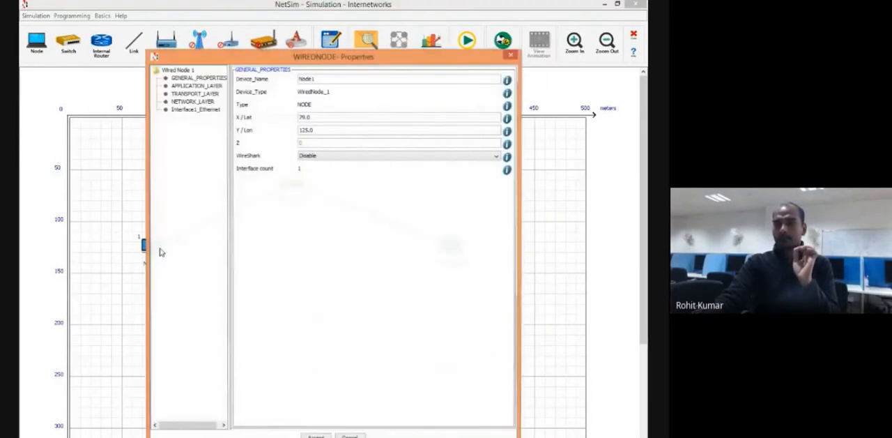
{"action": "left_click", "coordinate": [187, 102]}
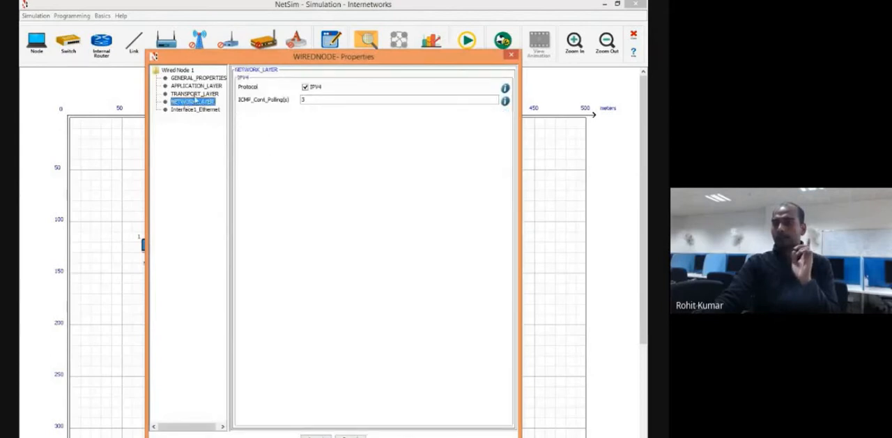
{"action": "left_click", "coordinate": [199, 93]}
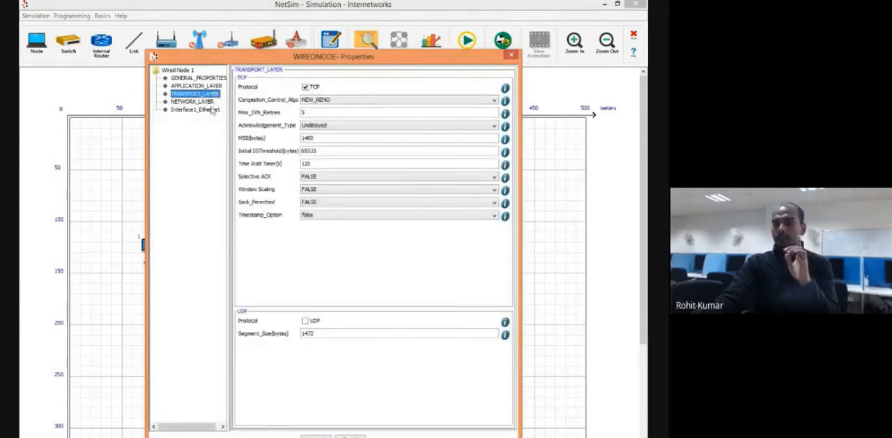
{"action": "left_click", "coordinate": [206, 102]}
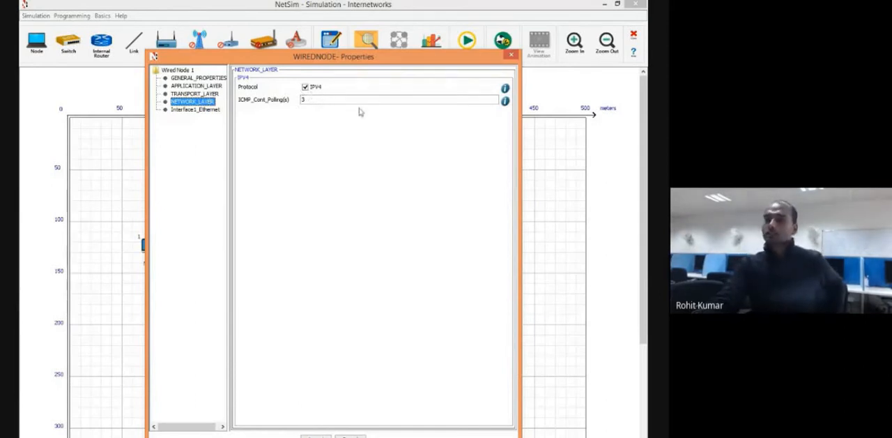
Toggle the IPV4 protocol in Node1's network layer and read its help description.
{"action": "left_click", "coordinate": [461, 102]}
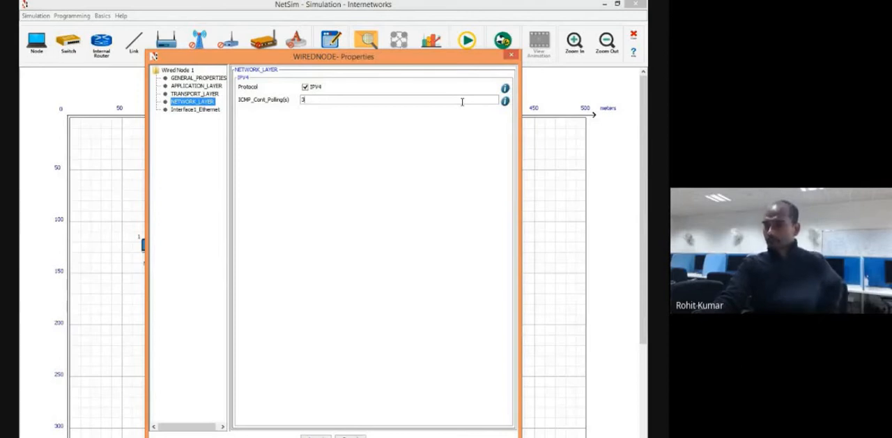
{"action": "left_click", "coordinate": [305, 88]}
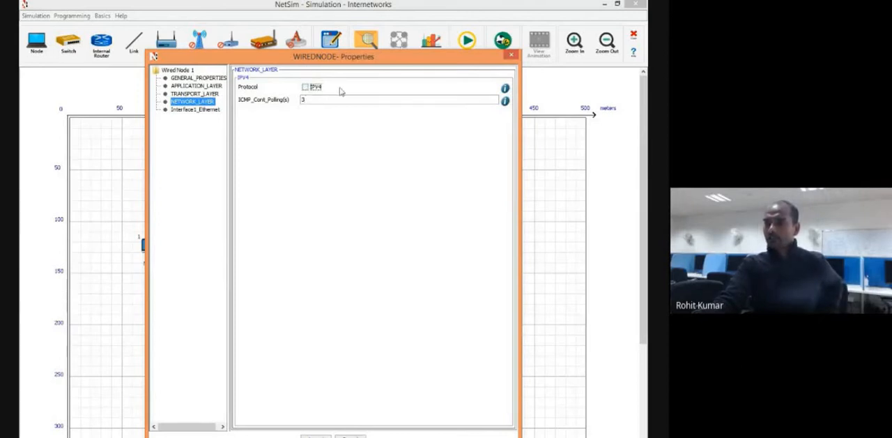
{"action": "left_click", "coordinate": [505, 89]}
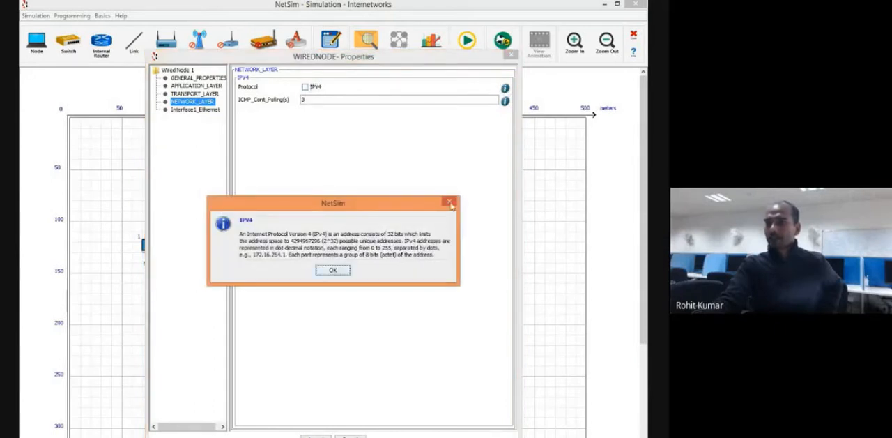
{"action": "left_click", "coordinate": [450, 202]}
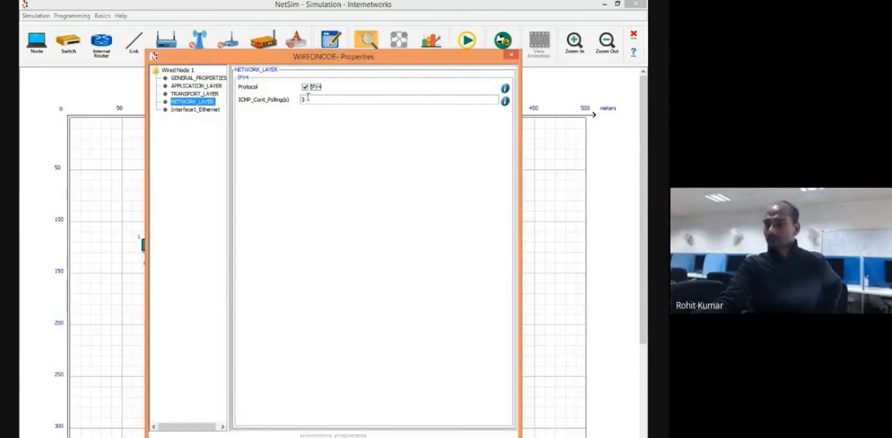
Read the help description of the ICMP continuous polling time and close it.
{"action": "double_click", "coordinate": [309, 99]}
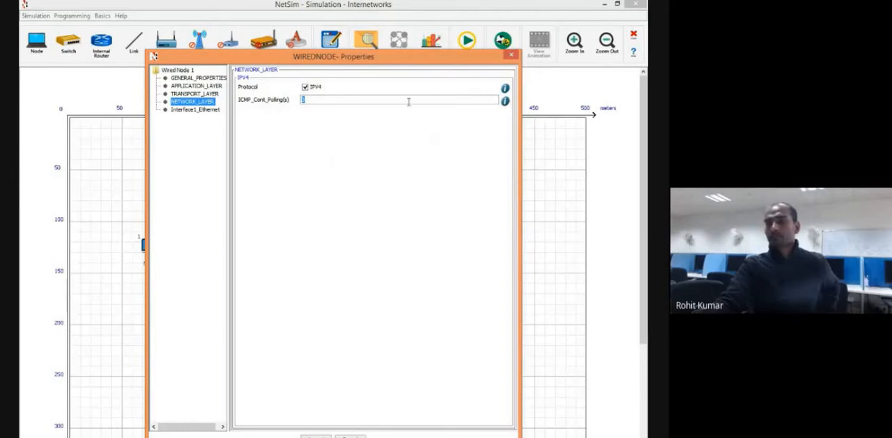
{"action": "left_click", "coordinate": [505, 101]}
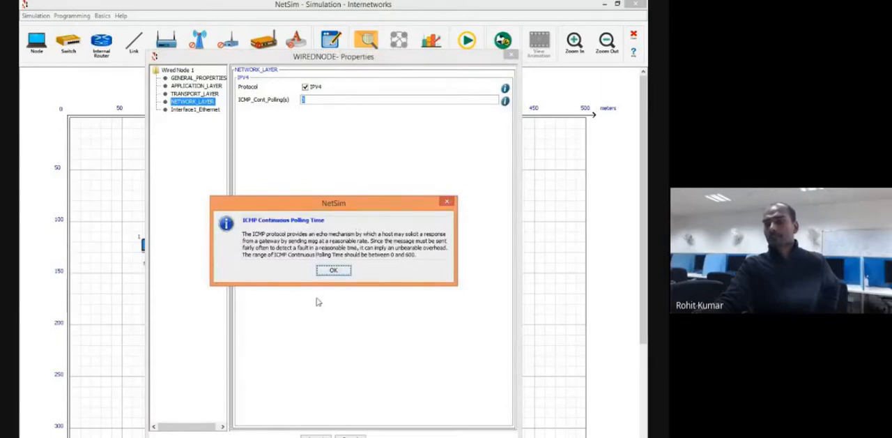
{"action": "left_click", "coordinate": [446, 203]}
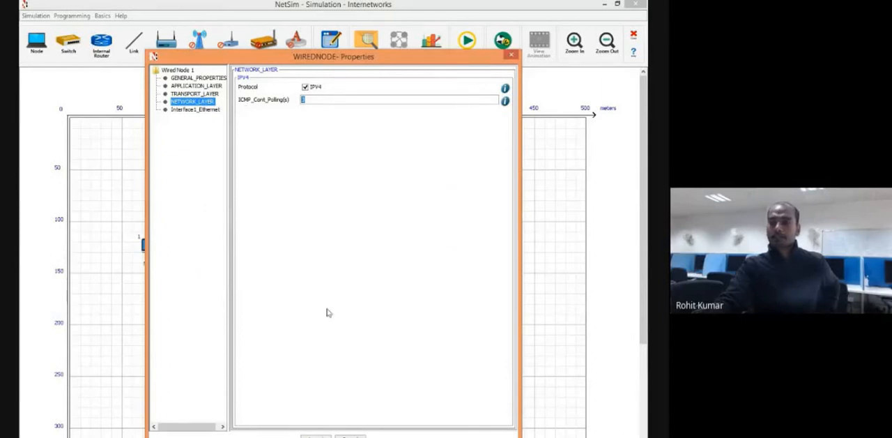
Display Node1's Interface1_Ethernet settings and examine the IP address entry, keeping its value.
{"action": "left_click", "coordinate": [198, 111]}
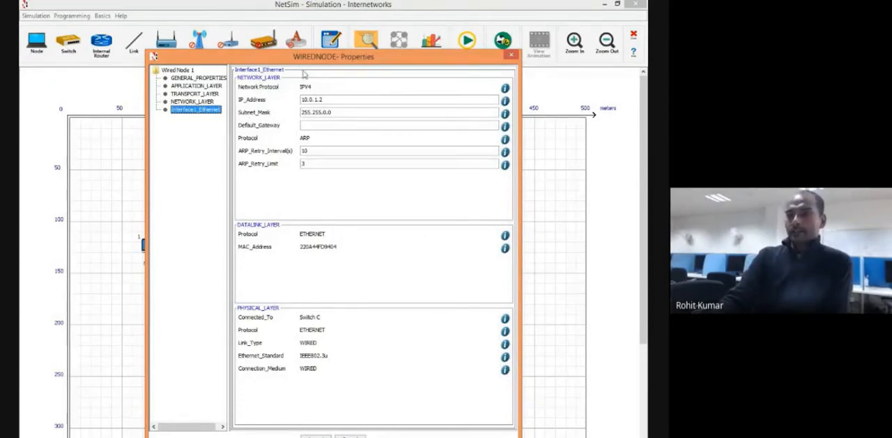
{"action": "left_click_drag", "start_coordinate": [314, 59], "coordinate": [427, 72]}
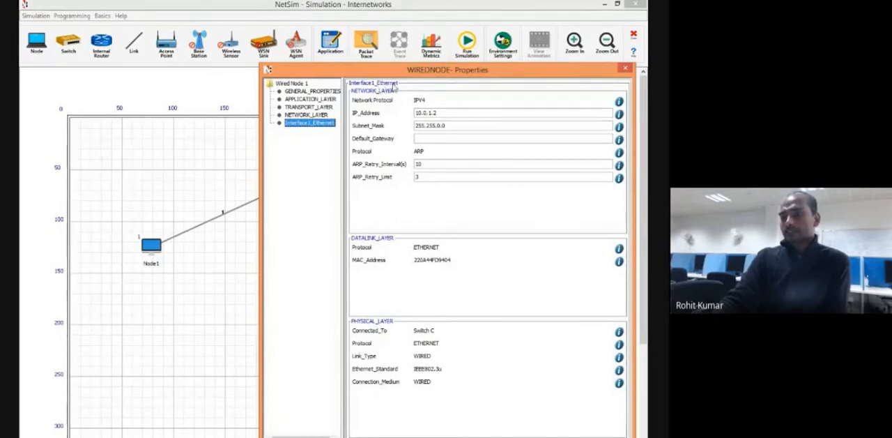
{"action": "left_click_drag", "start_coordinate": [417, 70], "coordinate": [408, 53]}
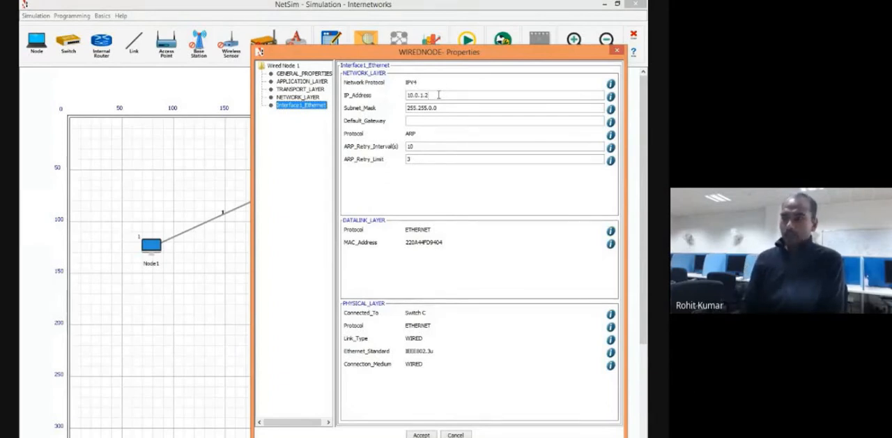
{"action": "key", "text": "BackSpace"}
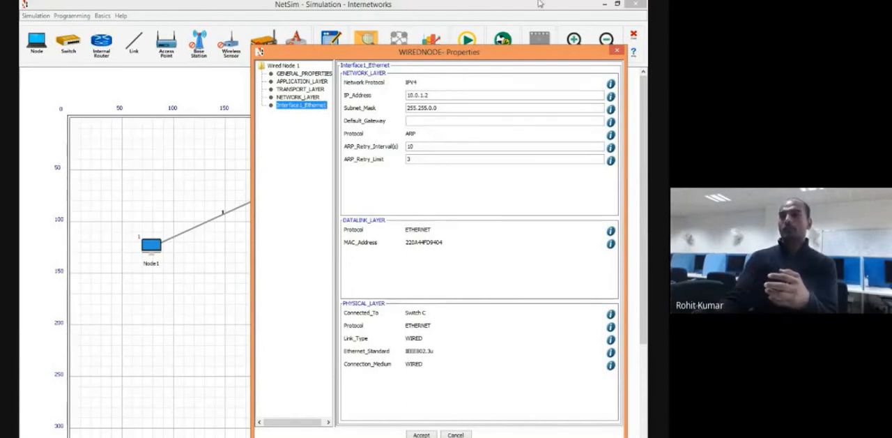
Reposition Node1's properties window below the topology to view both nodes and the switch alongside the interface's IP settings.
{"action": "left_click_drag", "start_coordinate": [483, 58], "coordinate": [515, 251]}
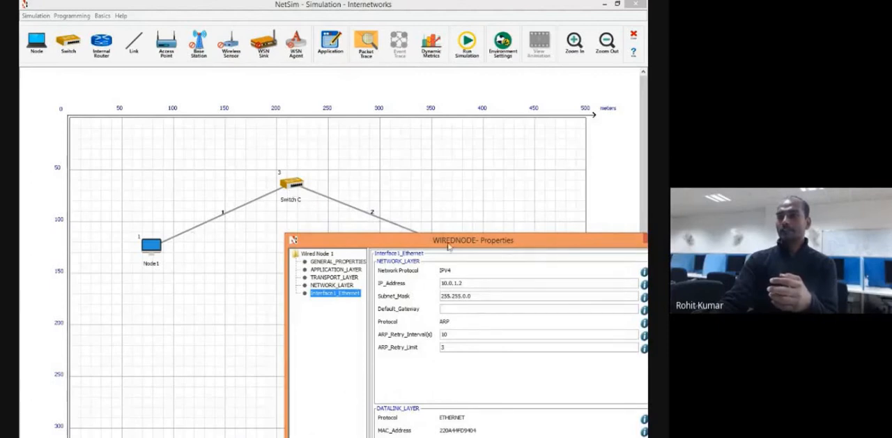
{"action": "left_click_drag", "start_coordinate": [447, 244], "coordinate": [375, 299]}
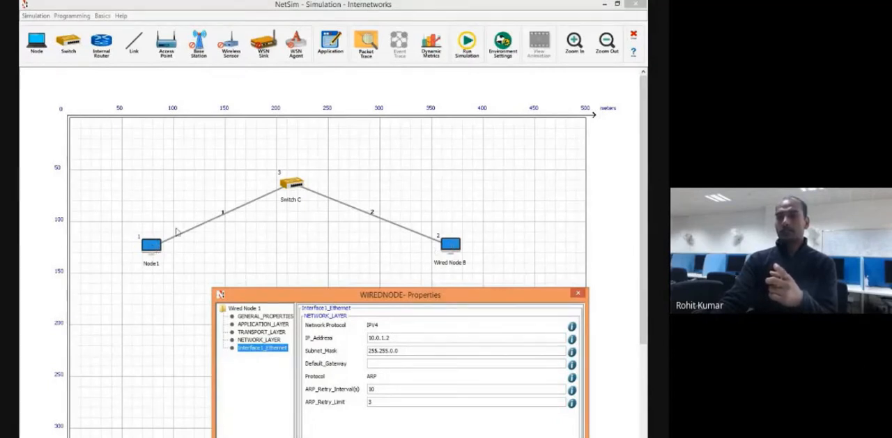
{"action": "left_click_drag", "start_coordinate": [418, 297], "coordinate": [422, 329]}
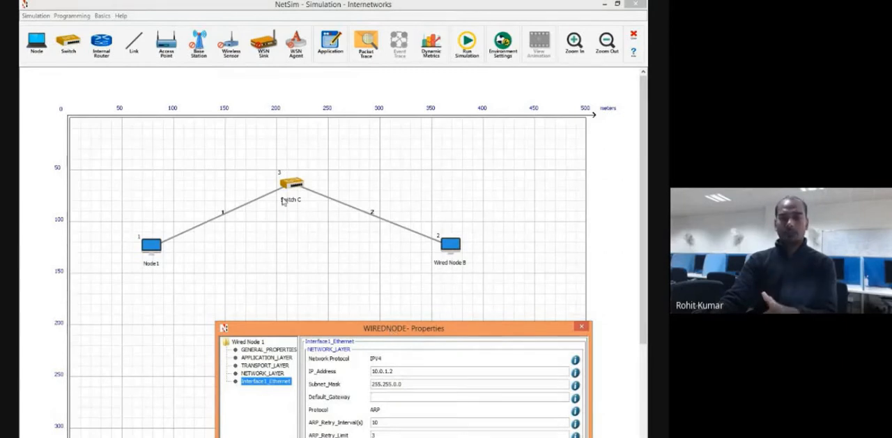
{"action": "left_click_drag", "start_coordinate": [407, 327], "coordinate": [313, 322]}
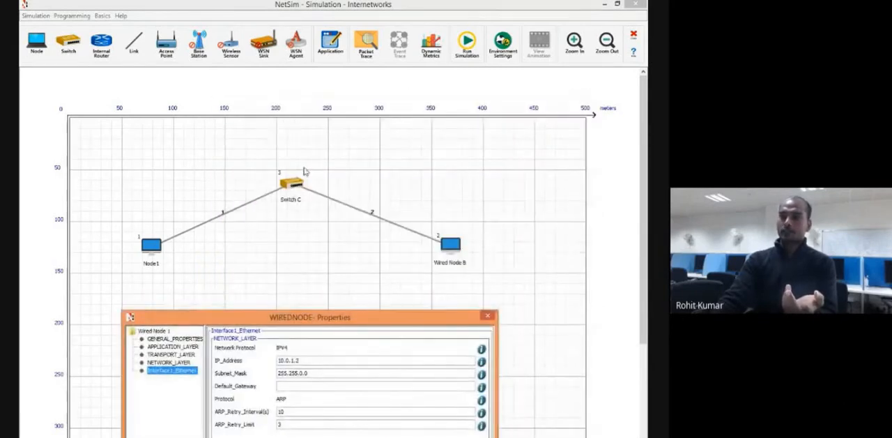
{"action": "left_click_drag", "start_coordinate": [310, 321], "coordinate": [374, 292]}
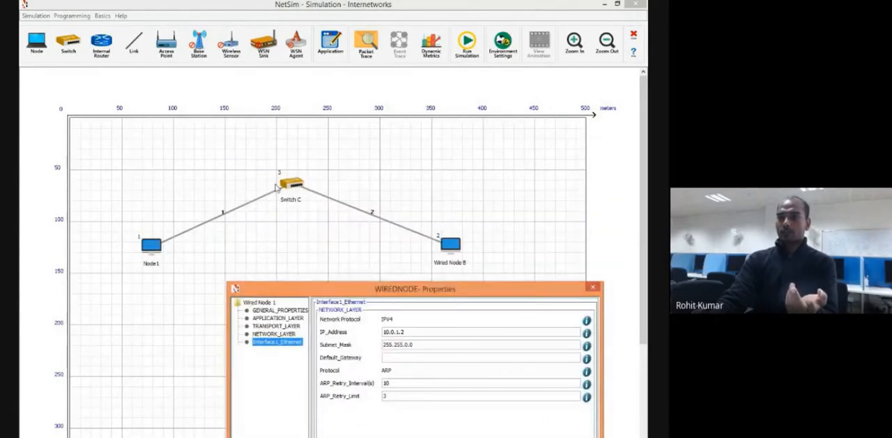
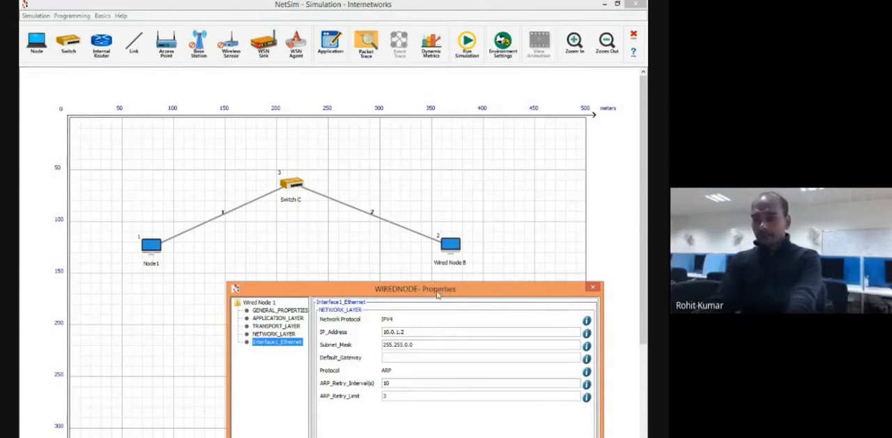
Reposition Node1's properties window around the topology and examine the interface's IP address and subnet mask entries.
{"action": "left_click_drag", "start_coordinate": [439, 293], "coordinate": [304, 291]}
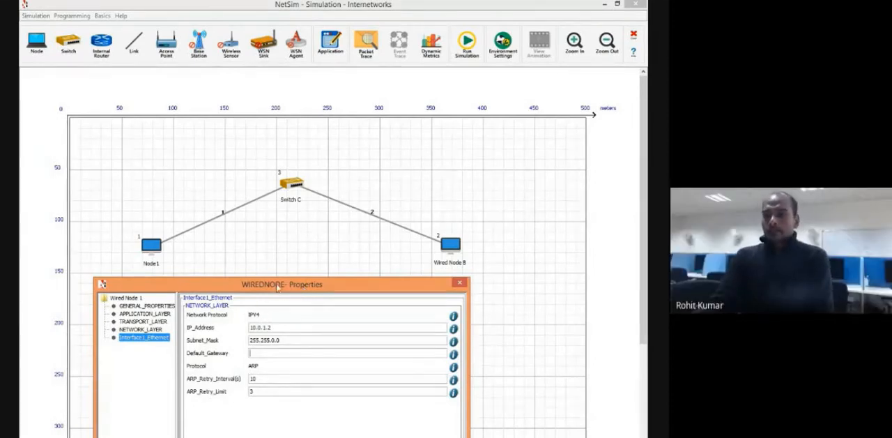
{"action": "left_click_drag", "start_coordinate": [277, 285], "coordinate": [344, 287]}
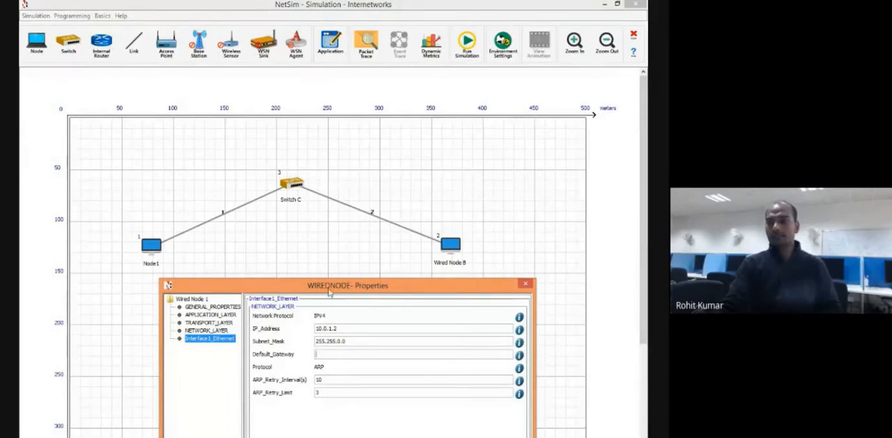
{"action": "left_click_drag", "start_coordinate": [334, 290], "coordinate": [536, 121]}
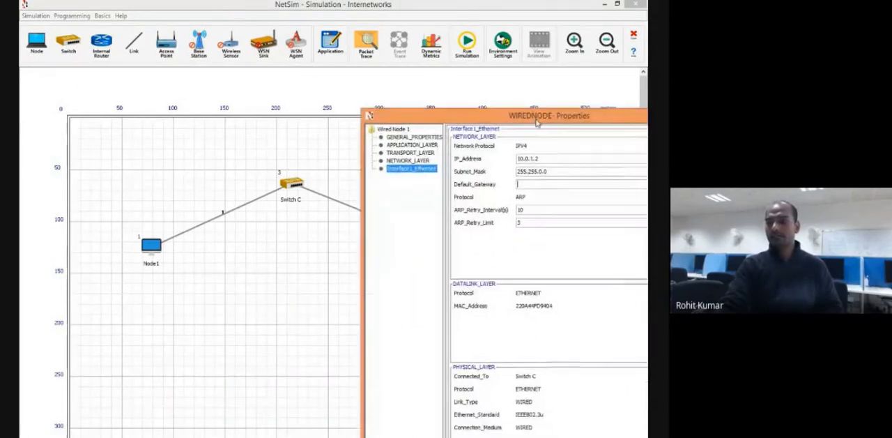
{"action": "left_click", "coordinate": [533, 159]}
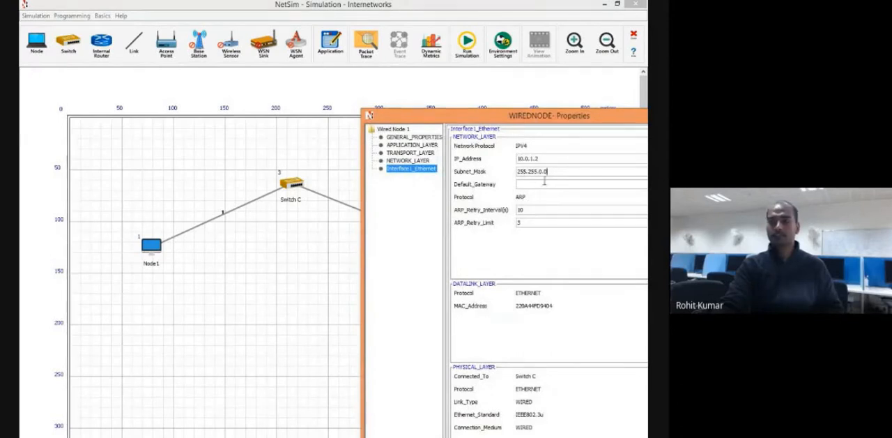
{"action": "left_click_drag", "start_coordinate": [557, 122], "coordinate": [350, 302]}
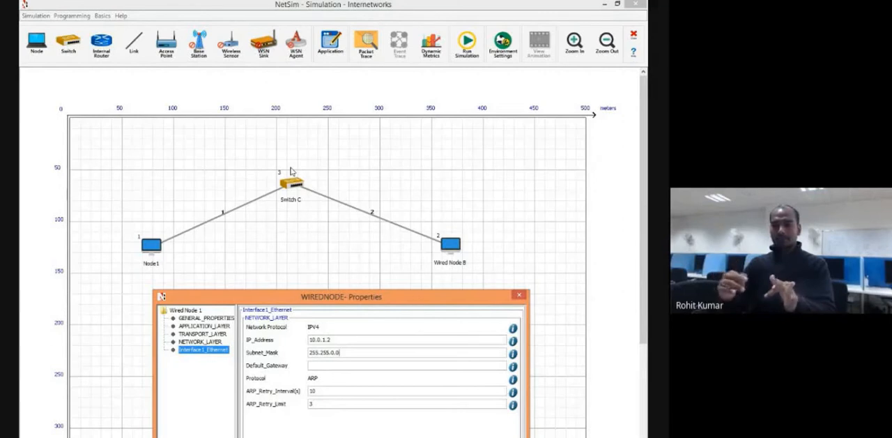
{"action": "left_click", "coordinate": [340, 352]}
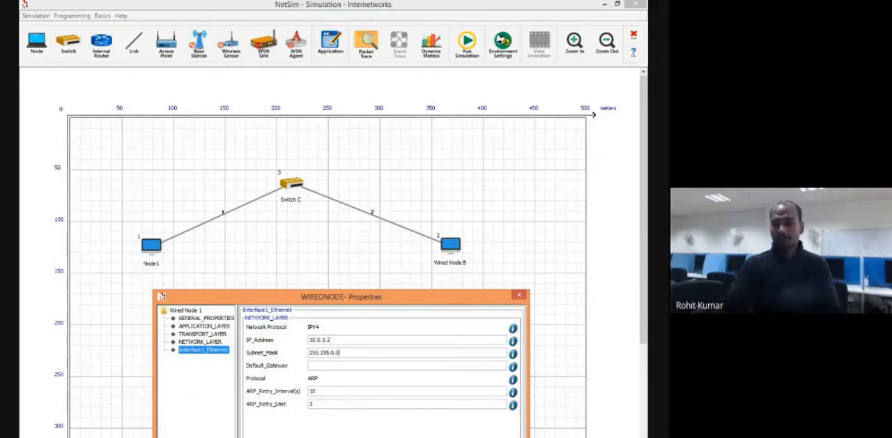
Switch to the Chrome meeting window and open a new browser tab.
{"action": "left_click", "coordinate": [179, 436]}
{"action": "left_click", "coordinate": [124, 411]}
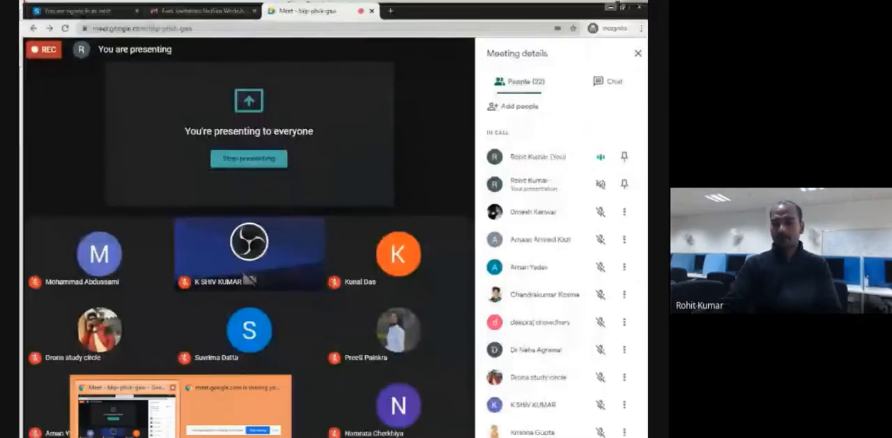
{"action": "left_click", "coordinate": [386, 7]}
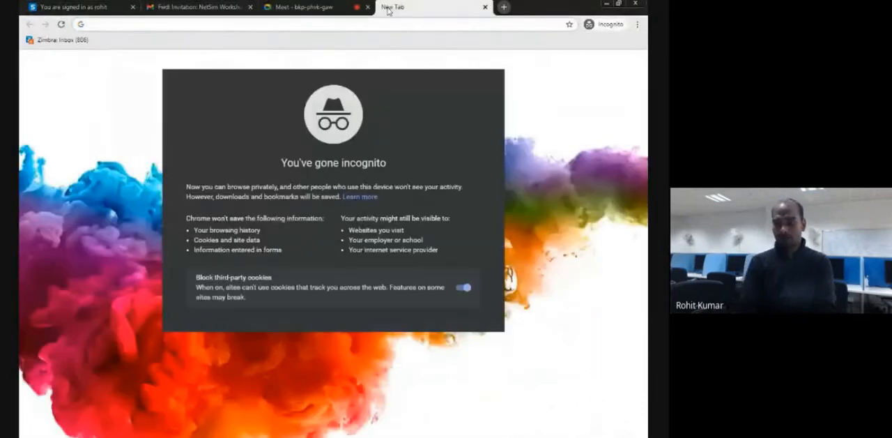
Search Google for "protocol structure in osi".
{"action": "type", "text": "google.com"}
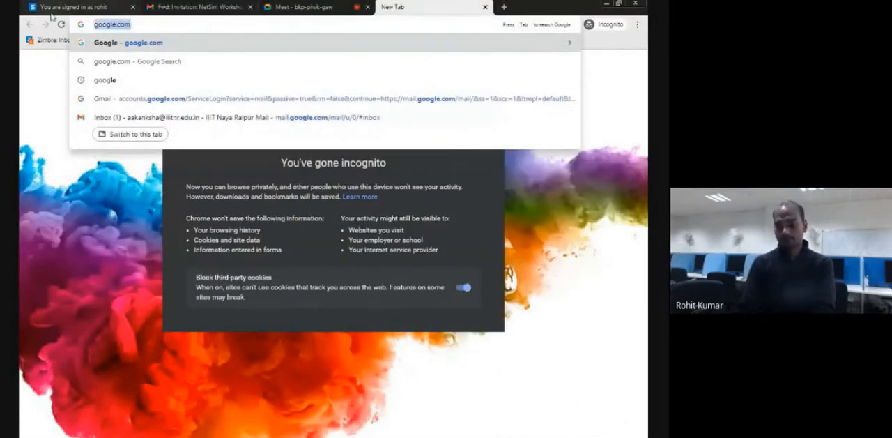
{"action": "key", "text": "ctrl+a"}
{"action": "type", "text": "protocol stri"}
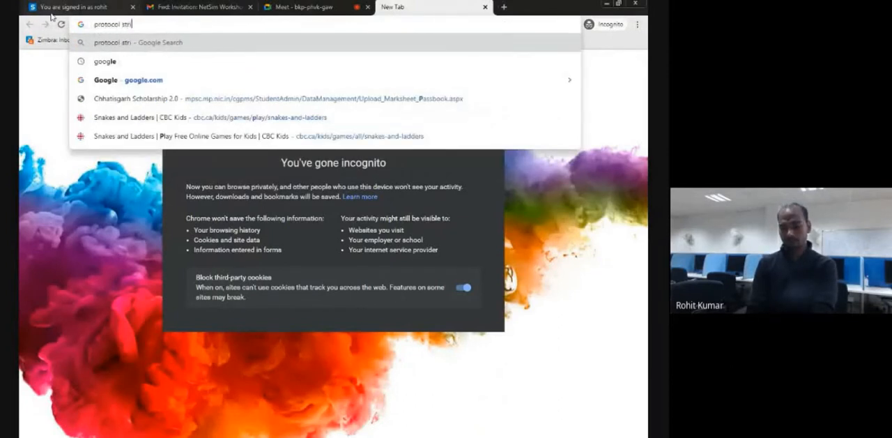
{"action": "key", "text": "BackSpace"}
{"action": "type", "text": "cu"}
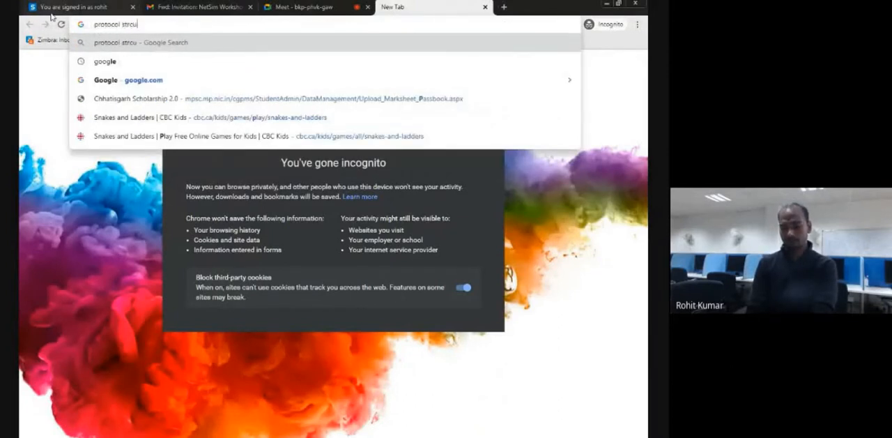
{"action": "type", "text": "ture"}
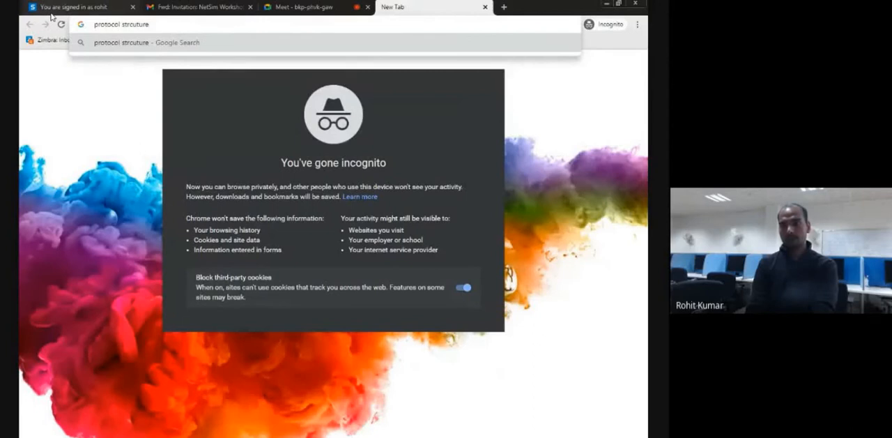
{"action": "key", "text": "BackSpace"}
{"action": "key", "text": "BackSpace"}
{"action": "key", "text": "BackSpace"}
{"action": "key", "text": "BackSpace"}
{"action": "key", "text": "BackSpace"}
{"action": "key", "text": "BackSpace"}
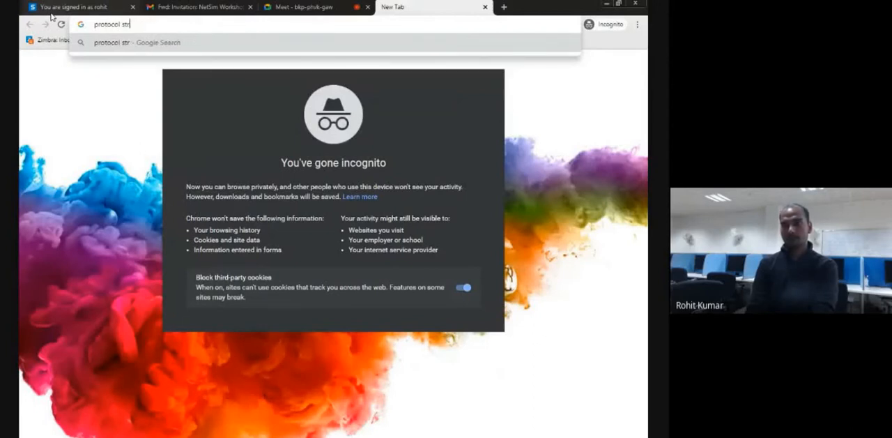
{"action": "type", "text": "ucture in"}
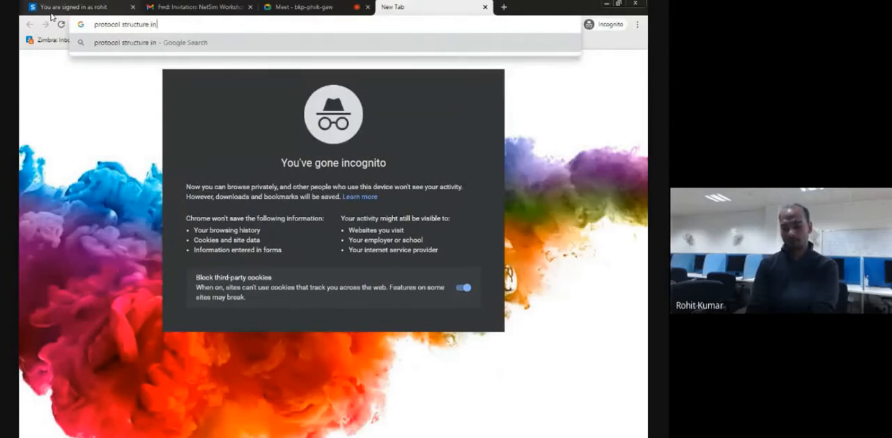
{"action": "type", "text": " osui"}
{"action": "key", "text": "BackSpace"}
{"action": "key", "text": "BackSpace"}
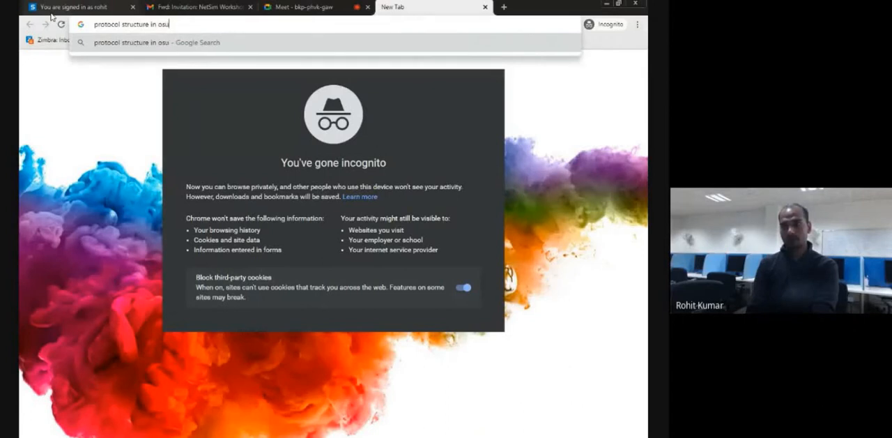
{"action": "type", "text": "i"}
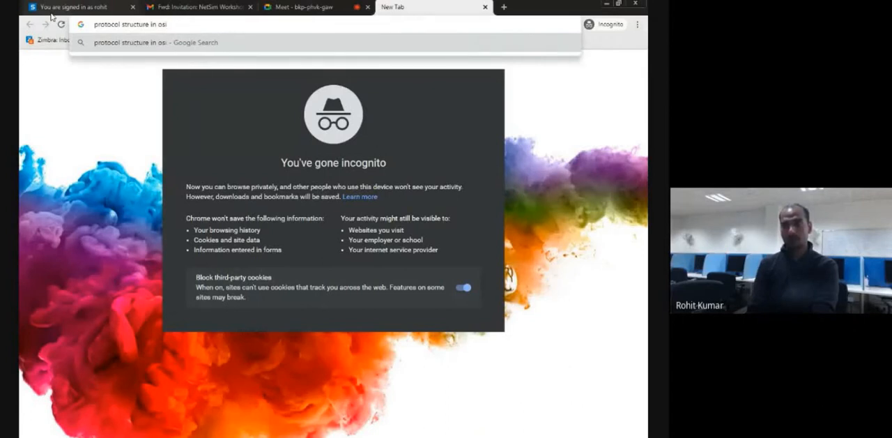
{"action": "key", "text": "Return"}
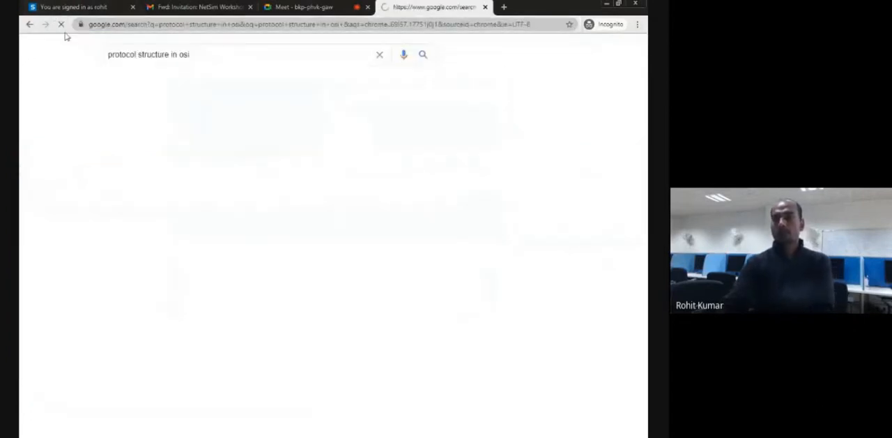
Show the image results and open the Electronic Design article behind the OSI Seven-Layer Network Model picture.
{"action": "left_click", "coordinate": [157, 83]}
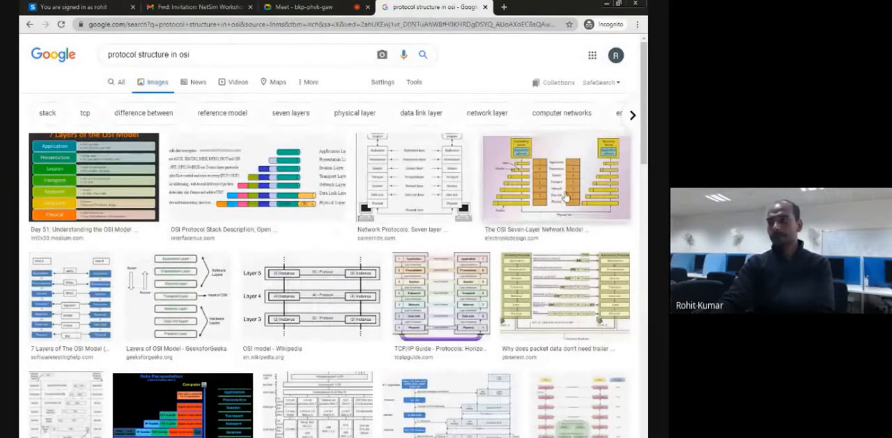
{"action": "left_click", "coordinate": [565, 197]}
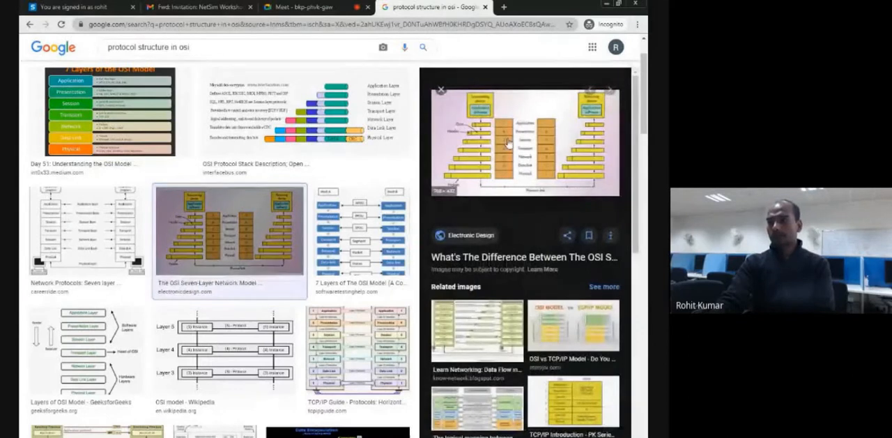
{"action": "left_click", "coordinate": [515, 143]}
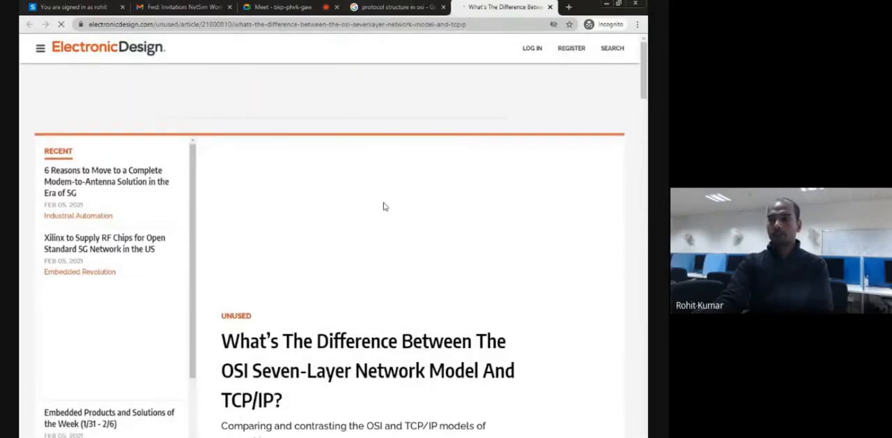
Dismiss the advertisement and skim the article's layer descriptions, header figures and summary.
{"action": "scroll", "coordinate": [380, 202], "scroll_direction": "down", "scroll_amount": 15}
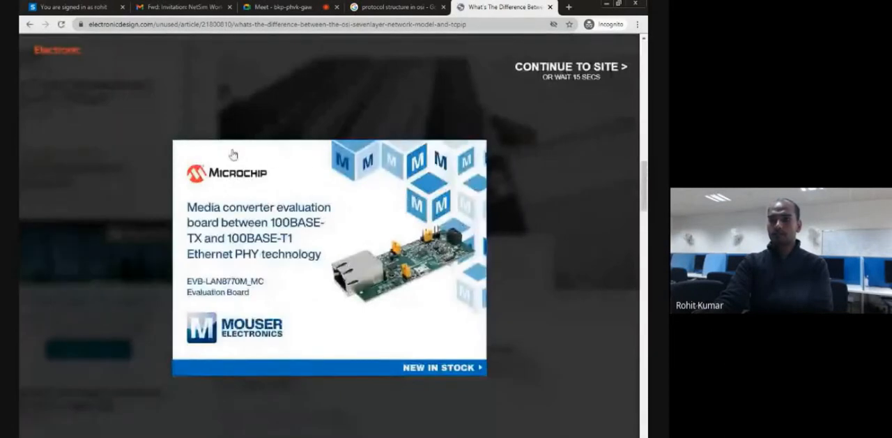
{"action": "left_click", "coordinate": [85, 103]}
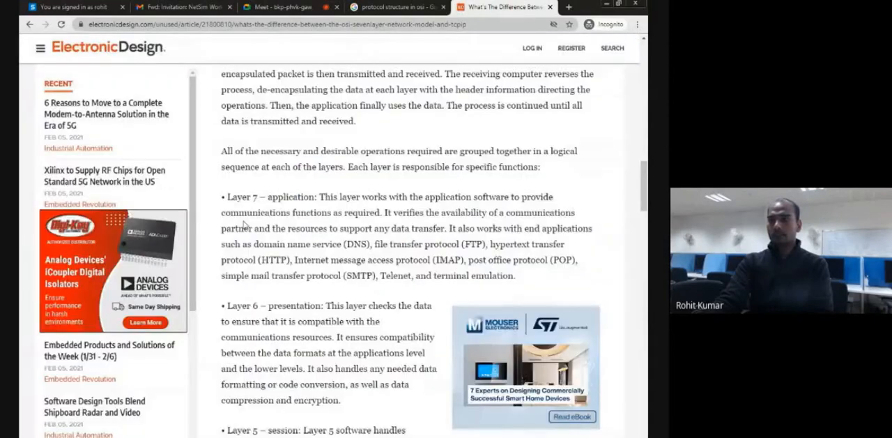
{"action": "scroll", "coordinate": [336, 221], "scroll_direction": "down", "scroll_amount": 10}
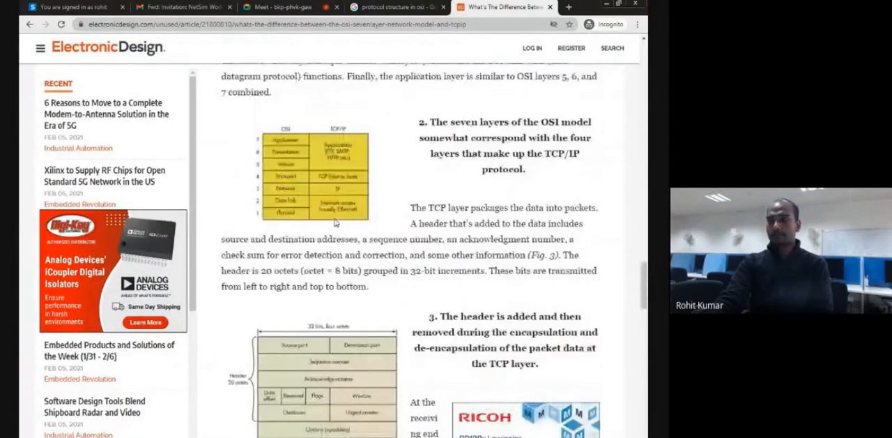
{"action": "scroll", "coordinate": [335, 222], "scroll_direction": "down", "scroll_amount": 15}
{"action": "scroll", "coordinate": [333, 217], "scroll_direction": "up", "scroll_amount": 6}
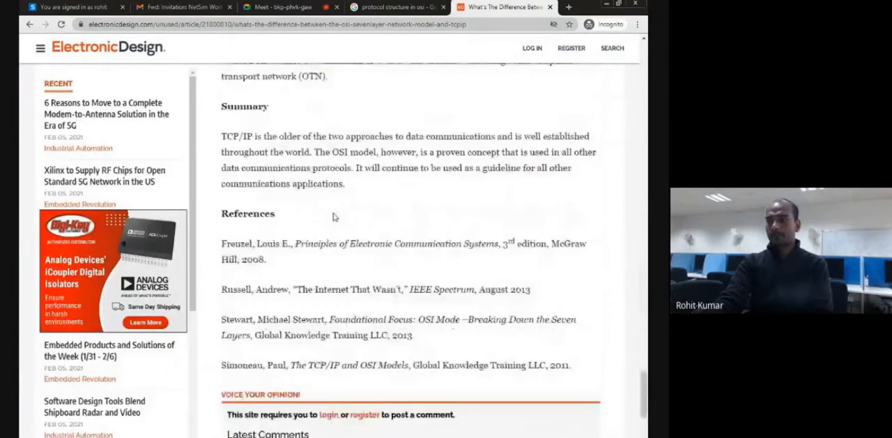
{"action": "scroll", "coordinate": [333, 217], "scroll_direction": "up", "scroll_amount": 10}
{"action": "scroll", "coordinate": [333, 213], "scroll_direction": "down", "scroll_amount": 20}
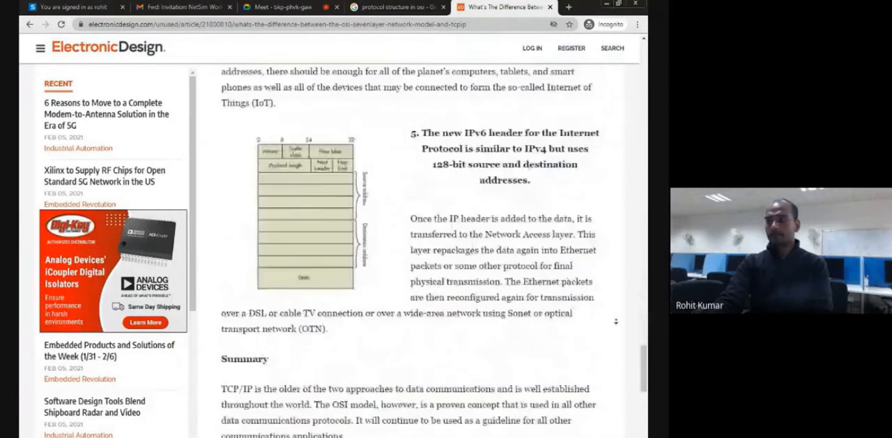
Return to the article's opening diagram and examine the seven layers between the transmitting and receiving devices.
{"action": "scroll", "coordinate": [334, 213], "scroll_direction": "up", "scroll_amount": 20}
{"action": "scroll", "coordinate": [330, 218], "scroll_direction": "up", "scroll_amount": 15}
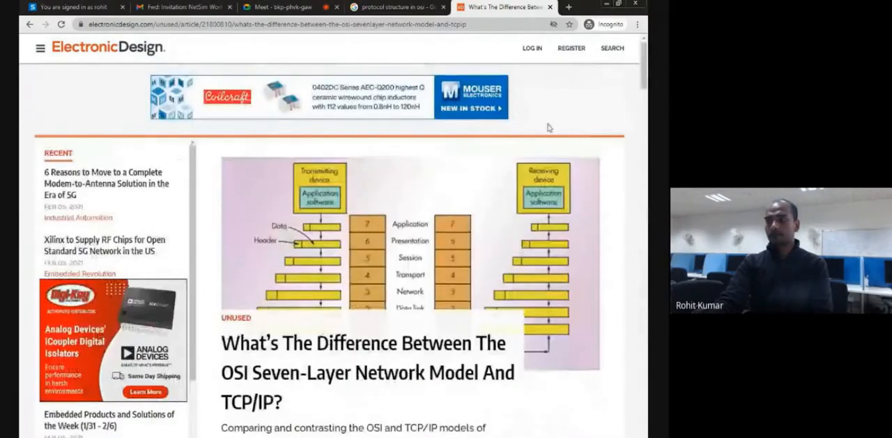
{"action": "scroll", "coordinate": [565, 428], "scroll_direction": "down", "scroll_amount": 2}
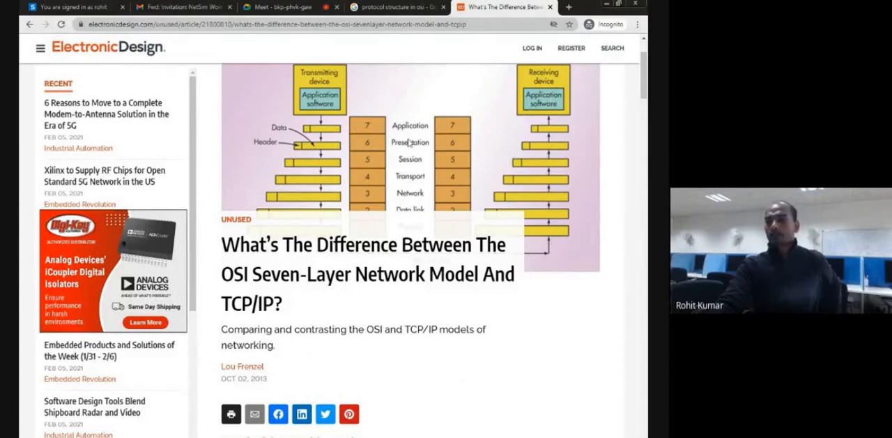
{"action": "scroll", "coordinate": [365, 177], "scroll_direction": "down", "scroll_amount": 1}
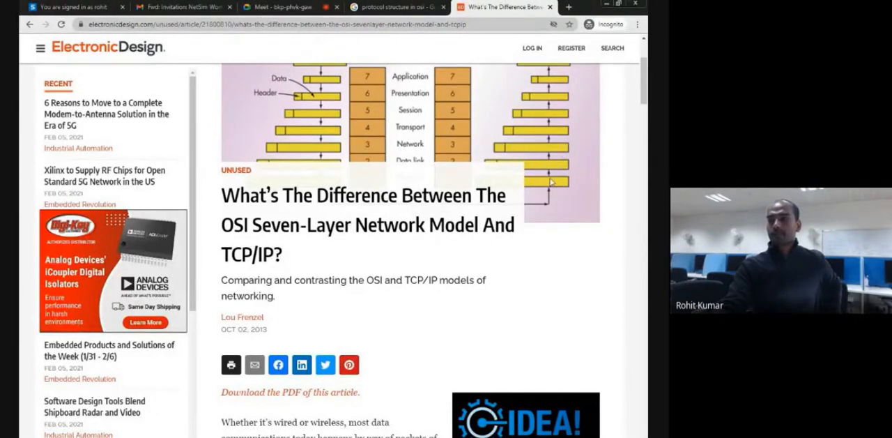
{"action": "scroll", "coordinate": [547, 118], "scroll_direction": "up", "scroll_amount": 1}
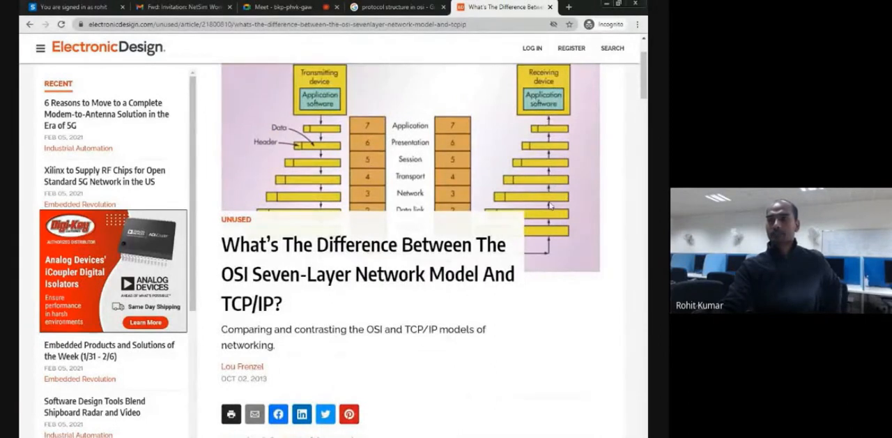
Close the Electronic Design article and switch back to NetSim with Node1's properties.
{"action": "left_click", "coordinate": [550, 7]}
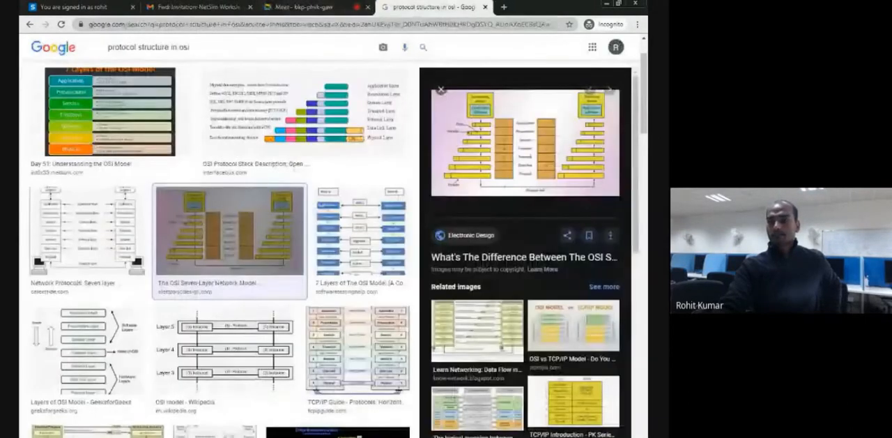
{"action": "mouse_move", "coordinate": [333, 436]}
{"action": "left_click", "coordinate": [279, 413]}
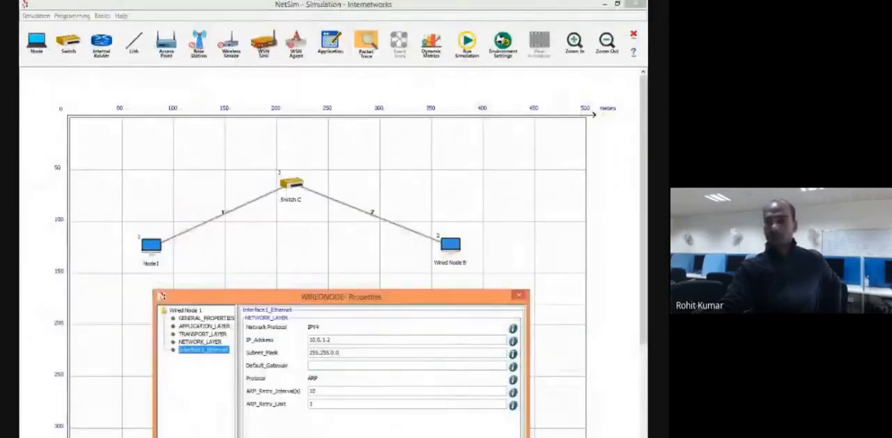
{"action": "left_click", "coordinate": [322, 252]}
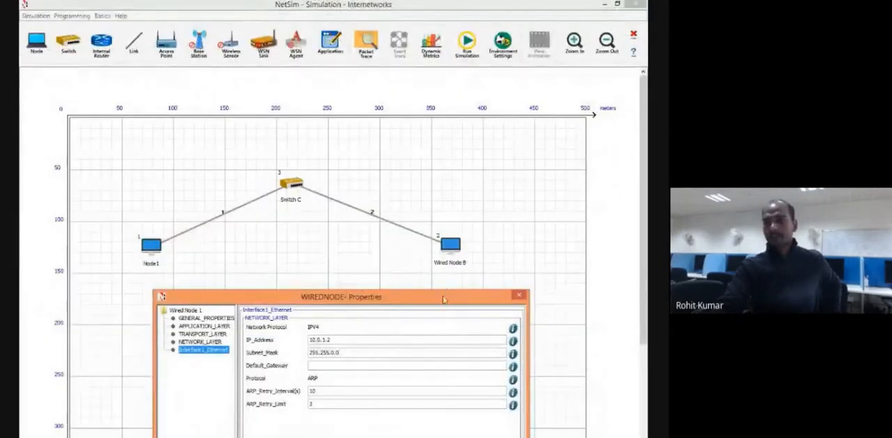
Move Node1's properties window to inspect the topology, and bring the interface's network, data link and physical layer settings fully into view.
{"action": "left_click_drag", "start_coordinate": [443, 300], "coordinate": [473, 386]}
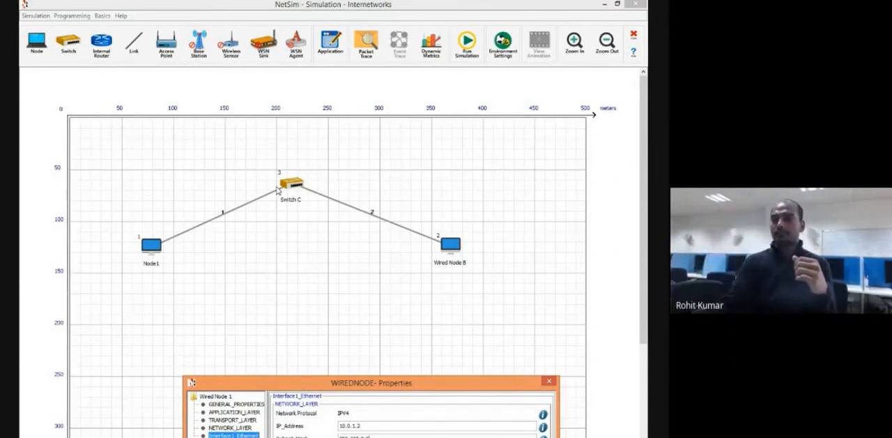
{"action": "left_click_drag", "start_coordinate": [524, 386], "coordinate": [520, 252]}
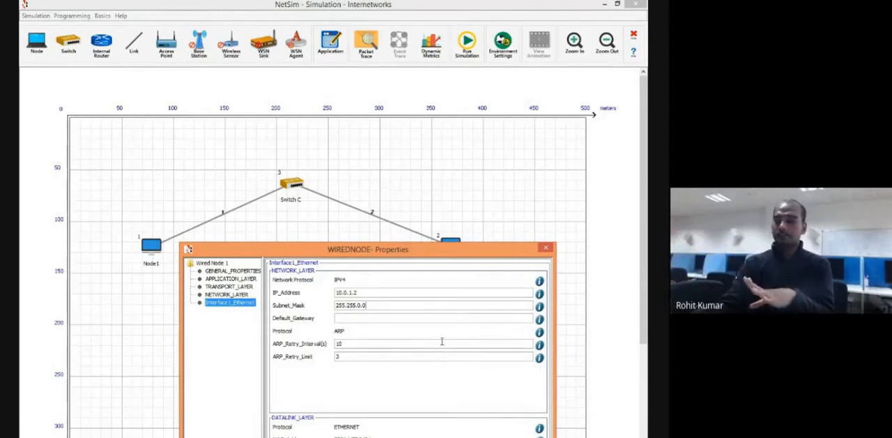
{"action": "left_click_drag", "start_coordinate": [485, 254], "coordinate": [424, 54]}
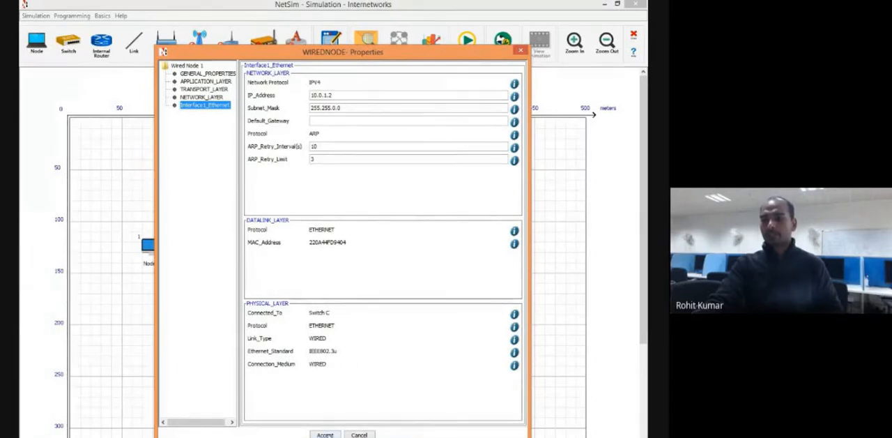
Accept Node1's properties and set the device name of Switch C to "my switch" in its general properties.
{"action": "left_click", "coordinate": [329, 435]}
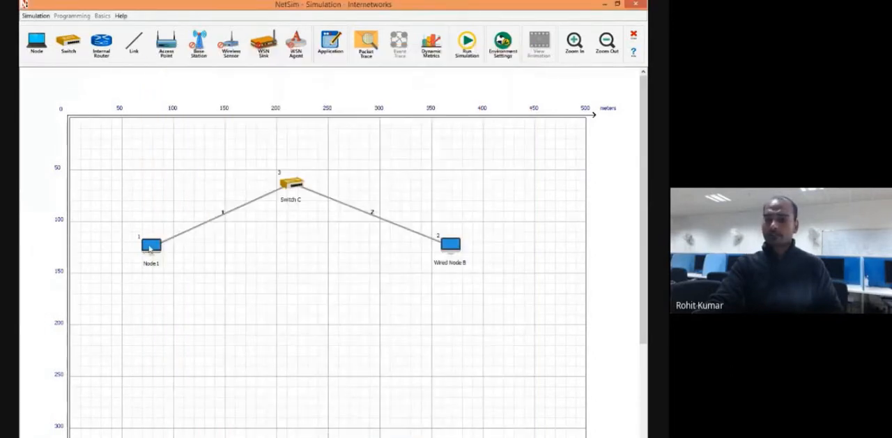
{"action": "right_click", "coordinate": [298, 186]}
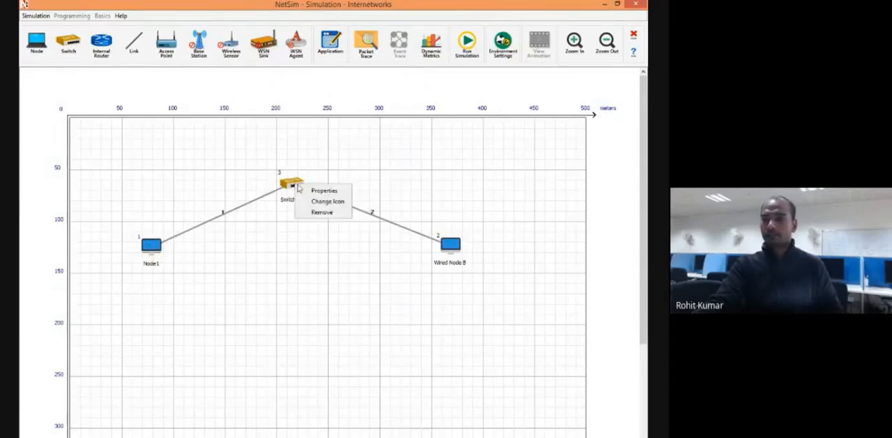
{"action": "left_click", "coordinate": [323, 190]}
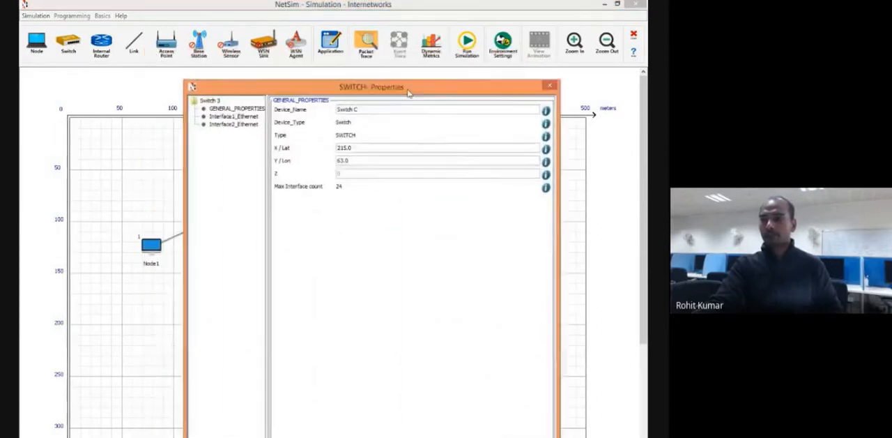
{"action": "left_click_drag", "start_coordinate": [408, 93], "coordinate": [538, 118]}
{"action": "left_click_drag", "start_coordinate": [414, 112], "coordinate": [185, 82]}
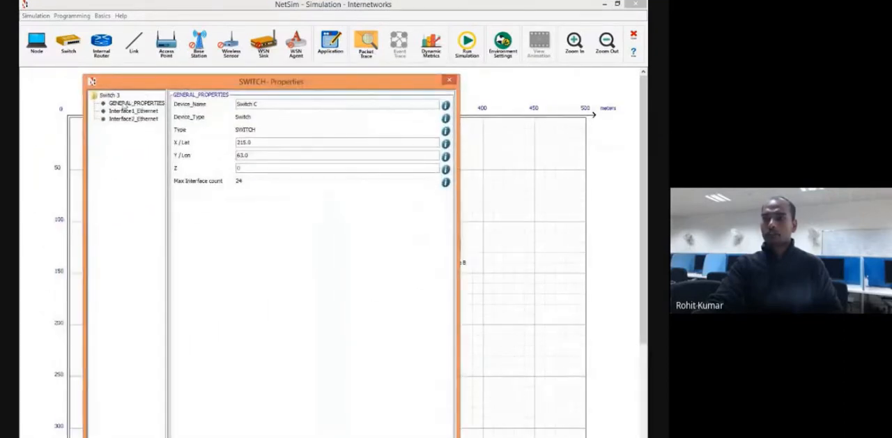
{"action": "left_click_drag", "start_coordinate": [267, 105], "coordinate": [234, 107]}
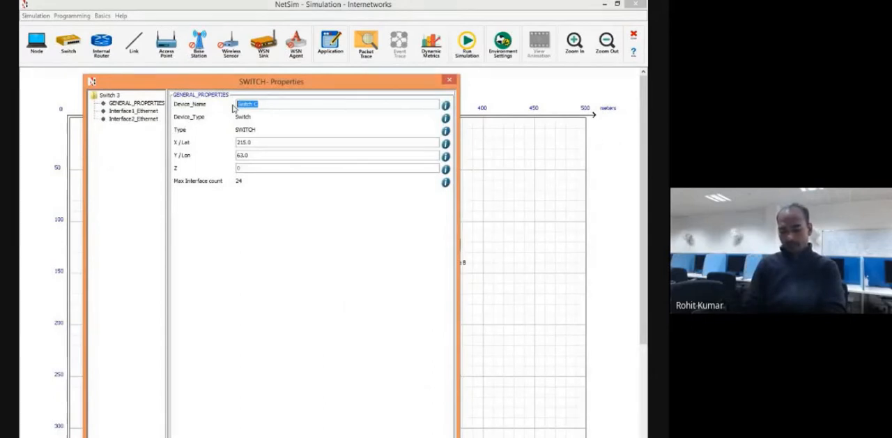
{"action": "type", "text": "switch"}
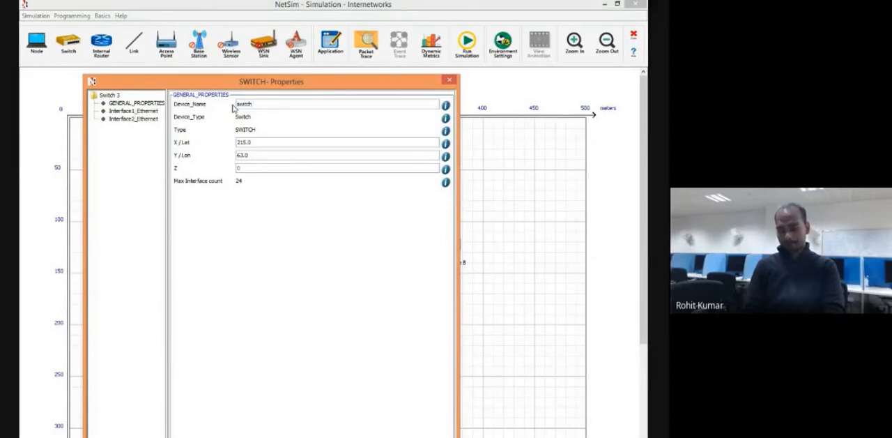
{"action": "type", "text": "my"}
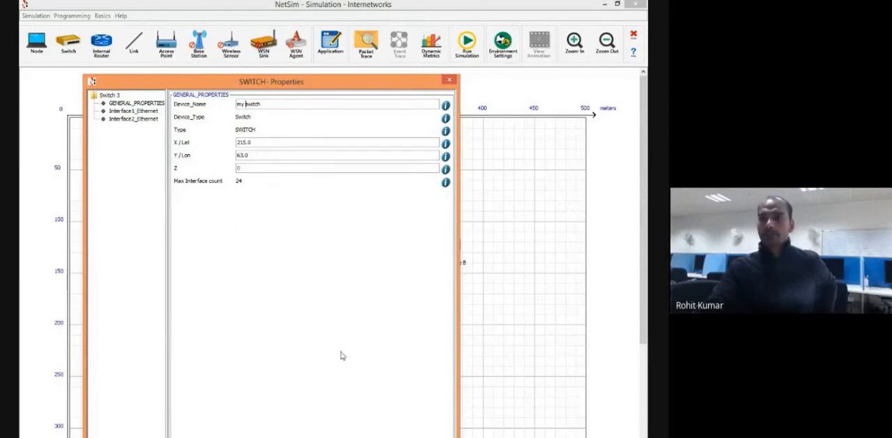
Move the switch's properties window clear of the topology to inspect the switch's links to both nodes.
{"action": "left_click_drag", "start_coordinate": [342, 82], "coordinate": [417, 38]}
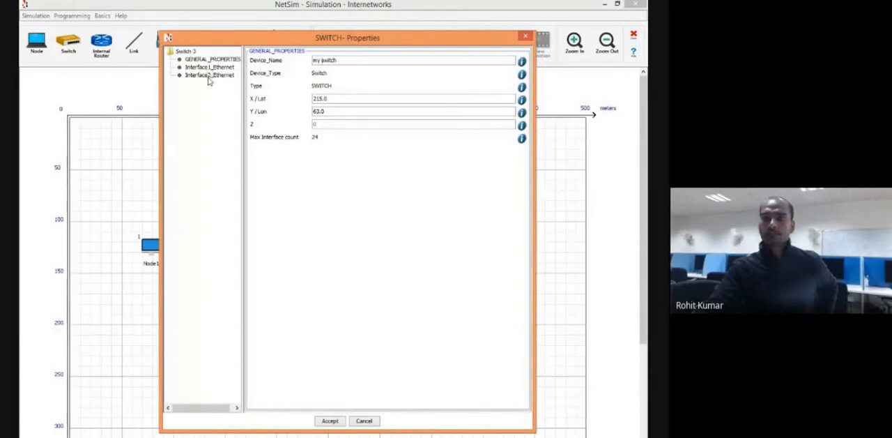
{"action": "left_click_drag", "start_coordinate": [227, 38], "coordinate": [360, 252]}
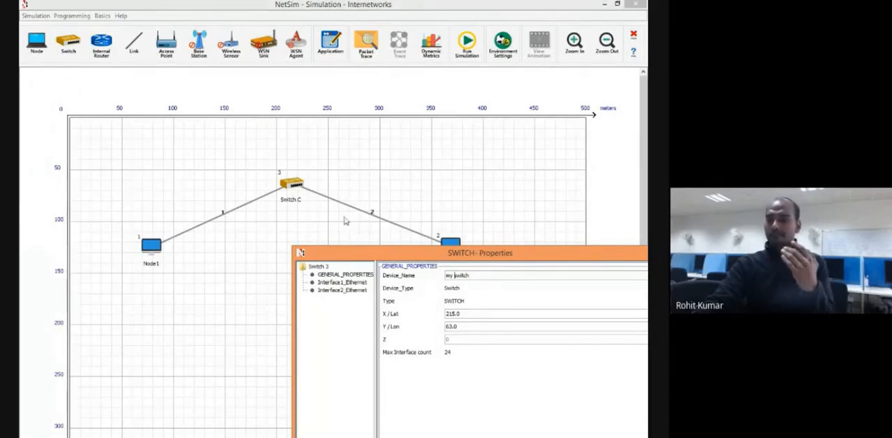
{"action": "left_click_drag", "start_coordinate": [487, 258], "coordinate": [292, 296]}
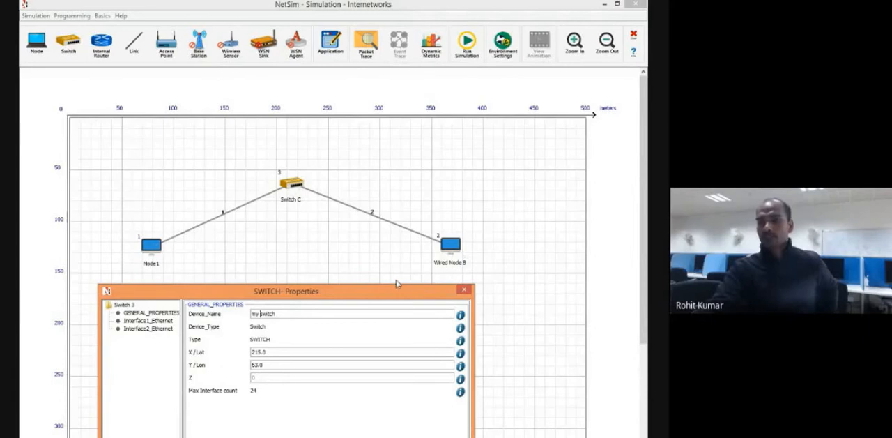
{"action": "left_click_drag", "start_coordinate": [370, 294], "coordinate": [479, 286]}
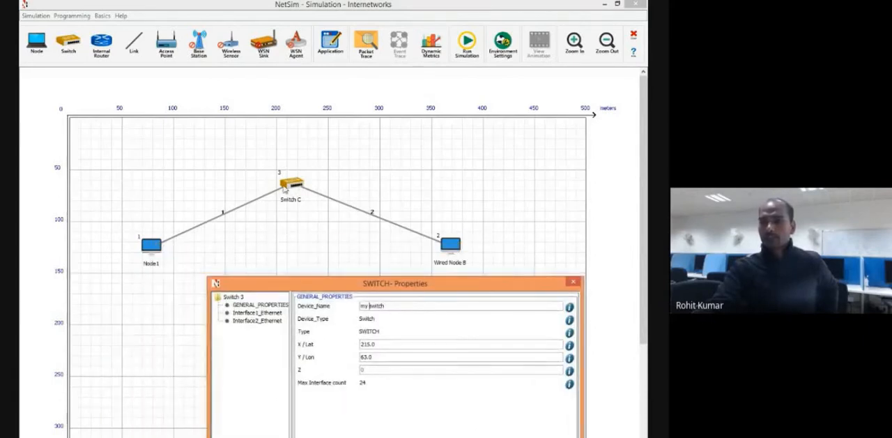
Examine the switch's Interface1_Ethernet data link and physical layer settings, and read the description of its physical layer Ethernet standard.
{"action": "left_click", "coordinate": [258, 313]}
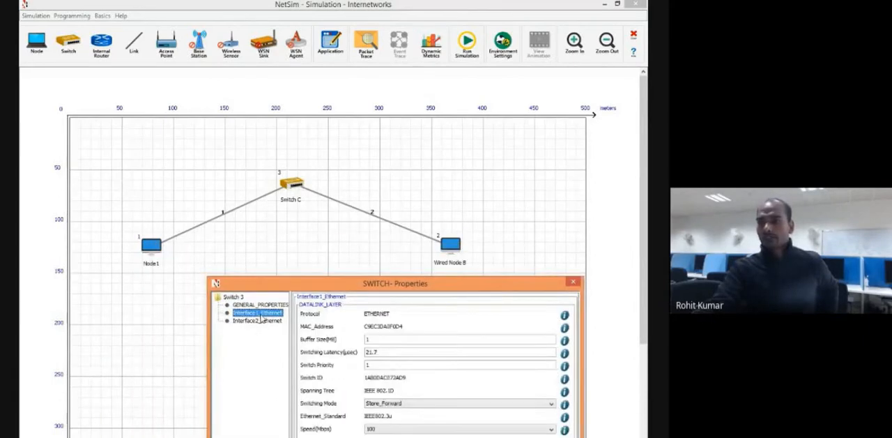
{"action": "left_click_drag", "start_coordinate": [440, 286], "coordinate": [476, 232]}
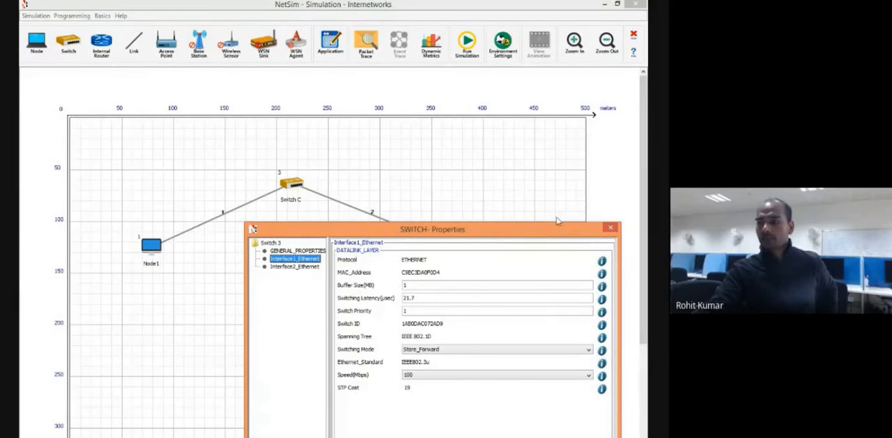
{"action": "left_click_drag", "start_coordinate": [542, 233], "coordinate": [529, 154]}
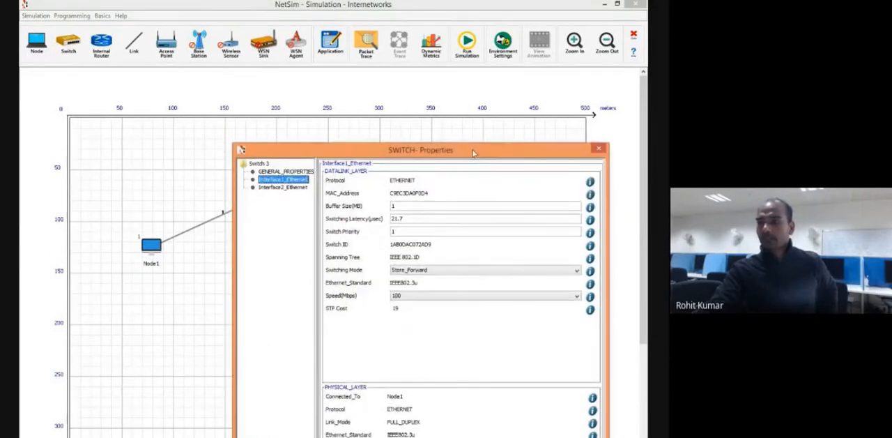
{"action": "left_click_drag", "start_coordinate": [473, 152], "coordinate": [492, 76]}
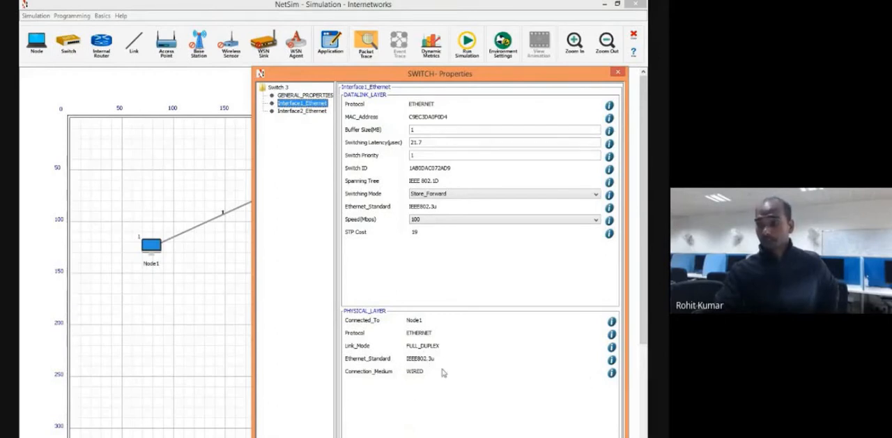
{"action": "left_click", "coordinate": [611, 360]}
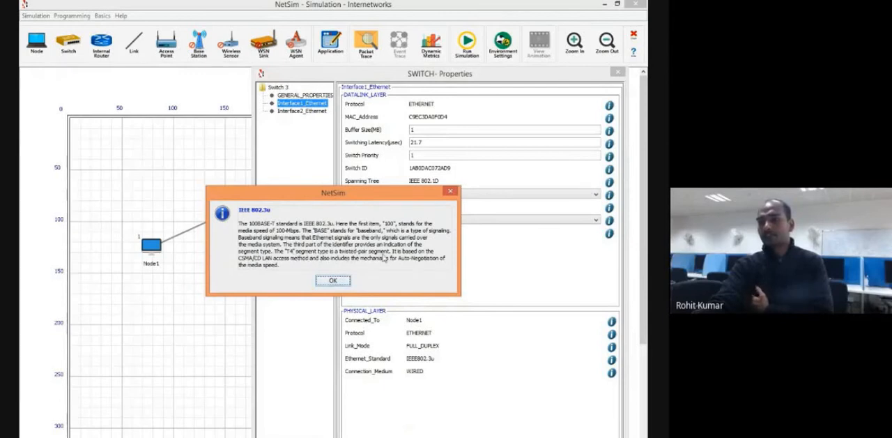
{"action": "left_click", "coordinate": [324, 279]}
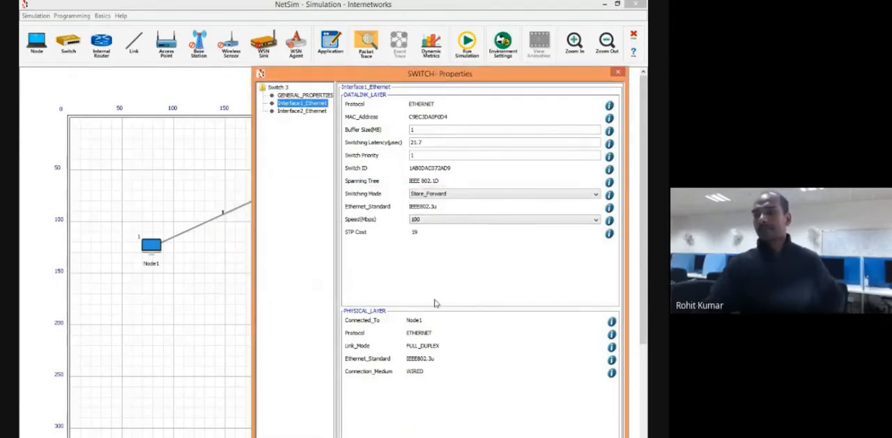
Review the switch's Interface2_Ethernet settings for the link to Wired Node B and accept the switch's properties.
{"action": "left_click", "coordinate": [321, 112]}
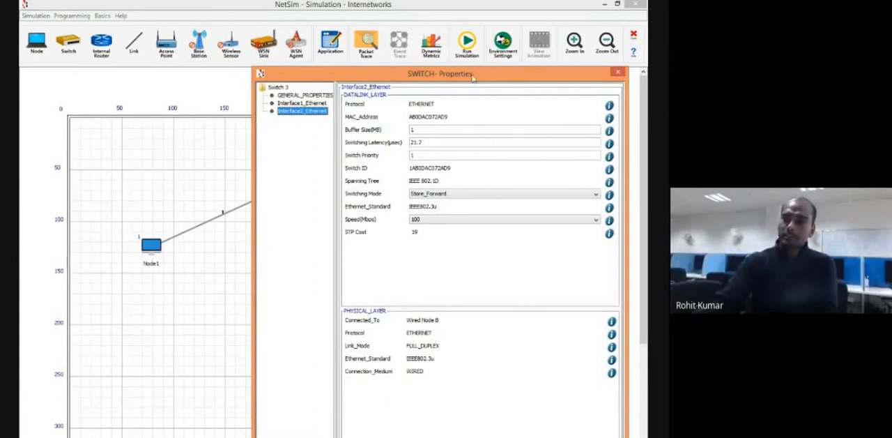
{"action": "left_click_drag", "start_coordinate": [486, 76], "coordinate": [388, 63]}
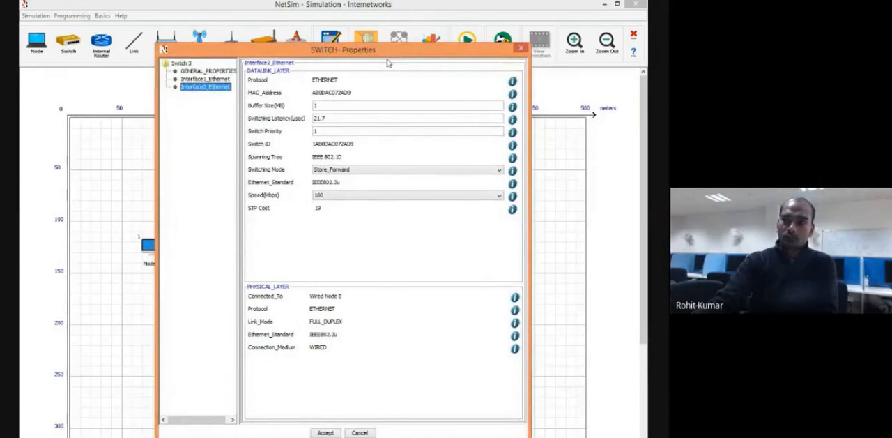
{"action": "left_click", "coordinate": [326, 433]}
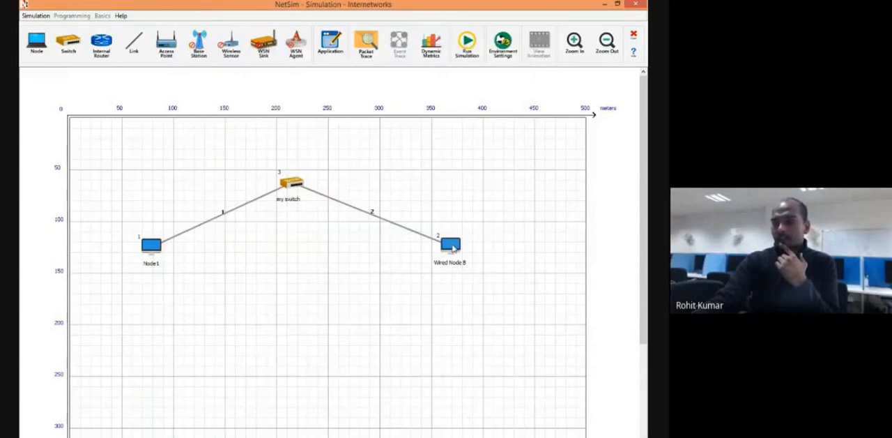
Open the properties of Wired Node B and set its device name to node2.
{"action": "right_click", "coordinate": [453, 250]}
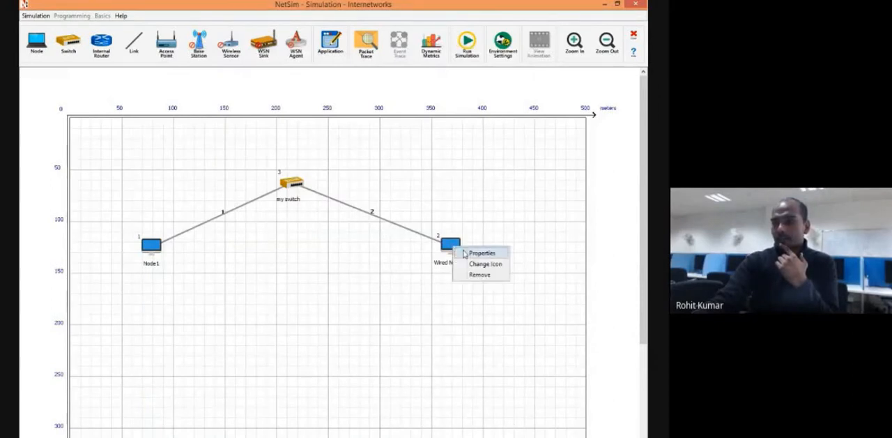
{"action": "left_click", "coordinate": [464, 252]}
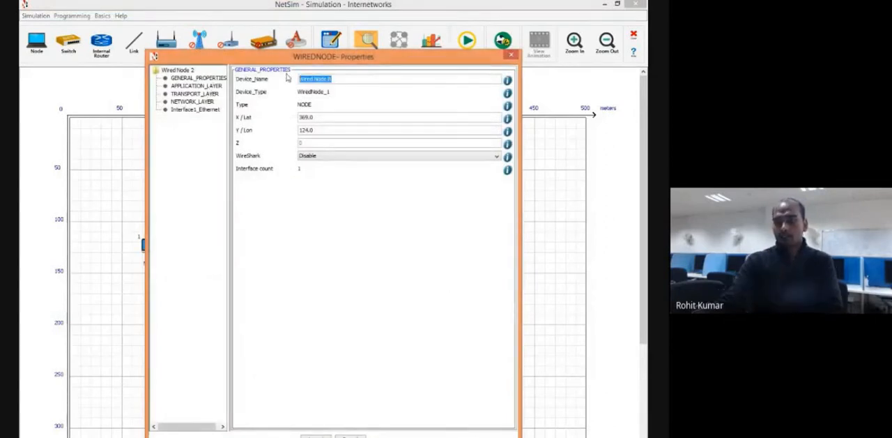
{"action": "type", "text": "node2"}
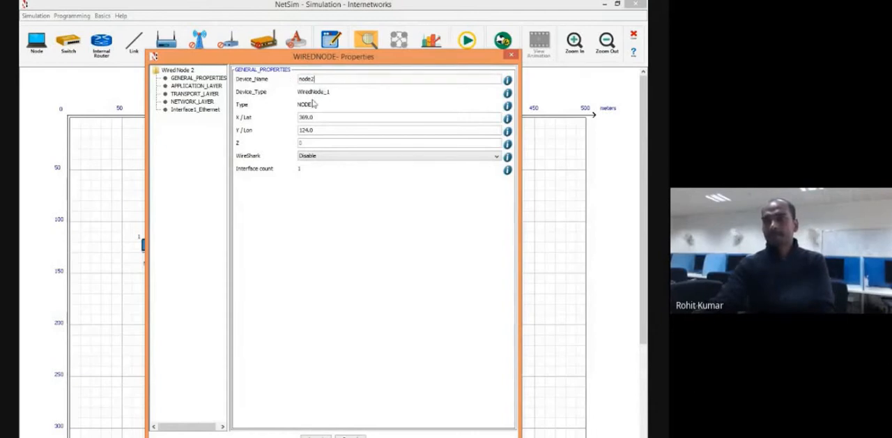
Check the node's application layer, read the UDP segment size description in its transport layer, and disable the UDP protocol.
{"action": "left_click", "coordinate": [196, 86]}
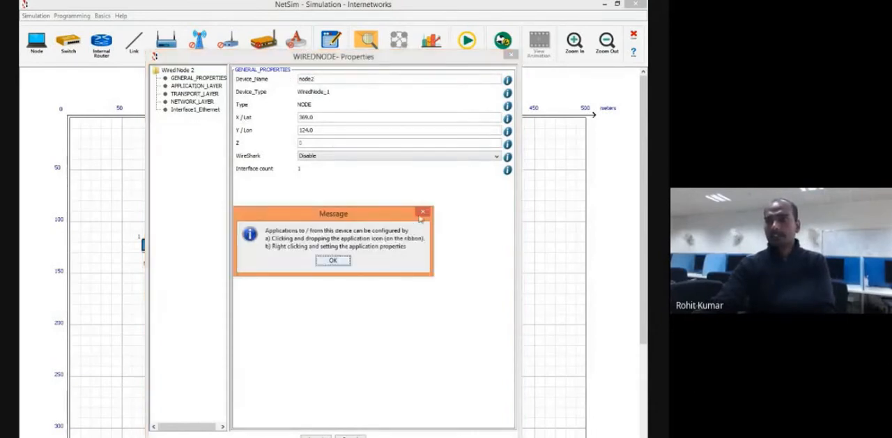
{"action": "left_click", "coordinate": [347, 261]}
{"action": "left_click", "coordinate": [187, 95]}
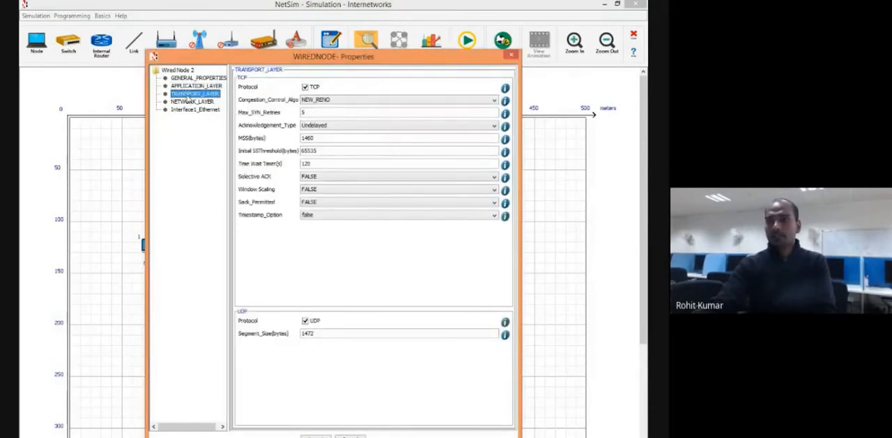
{"action": "left_click_drag", "start_coordinate": [315, 333], "coordinate": [296, 333]}
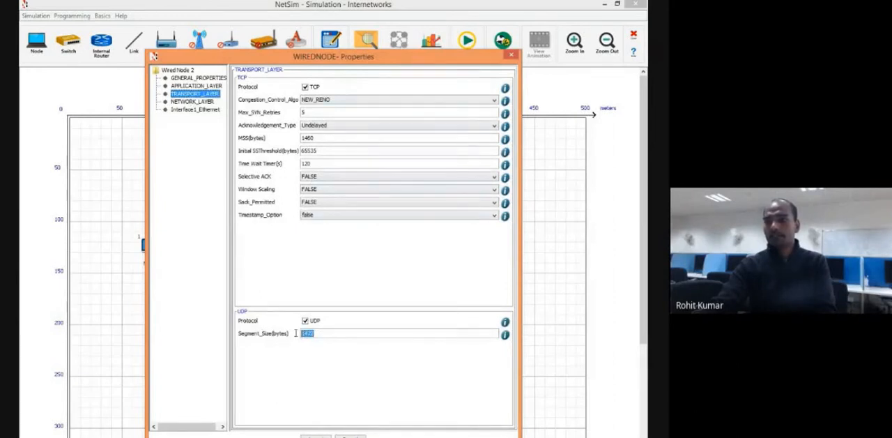
{"action": "left_click", "coordinate": [506, 335]}
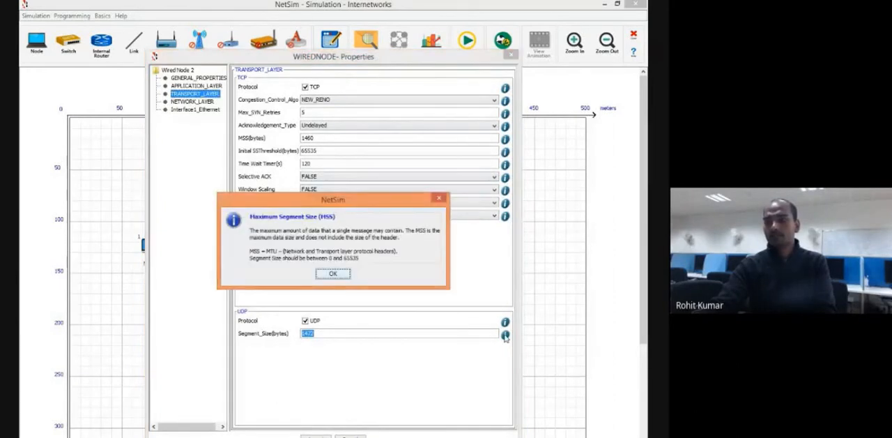
{"action": "left_click", "coordinate": [342, 275]}
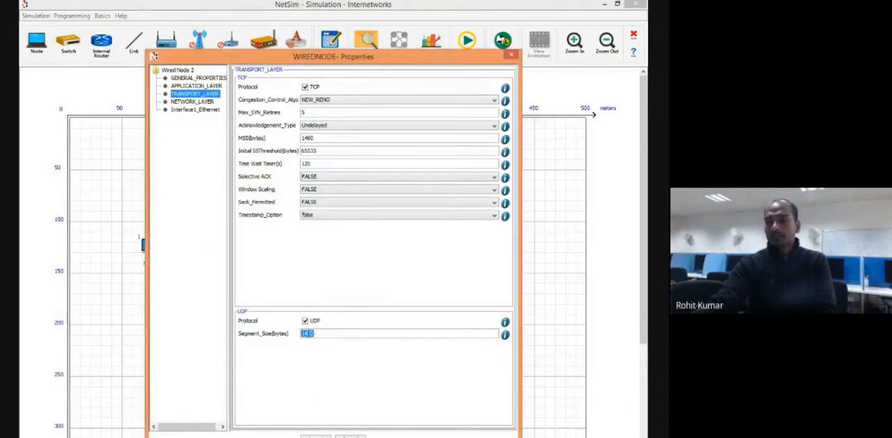
{"action": "left_click", "coordinate": [305, 321]}
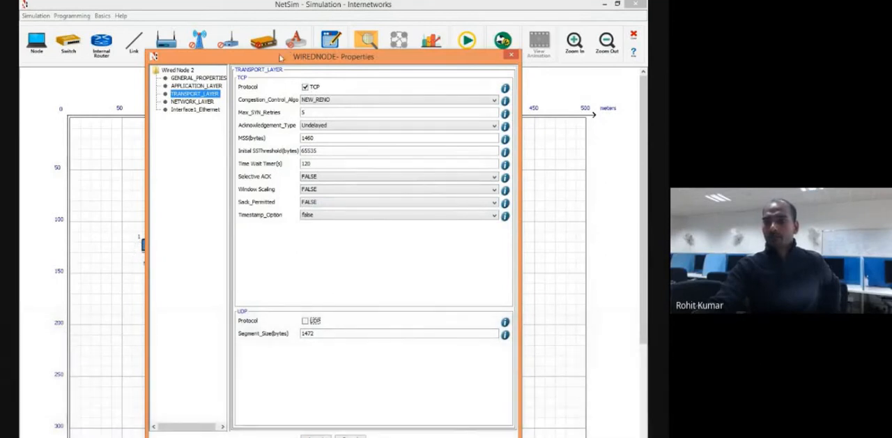
Examine the second node's network layer and Interface1_Ethernet settings, highlighting the interface's IP address.
{"action": "left_click_drag", "start_coordinate": [282, 55], "coordinate": [323, 67]}
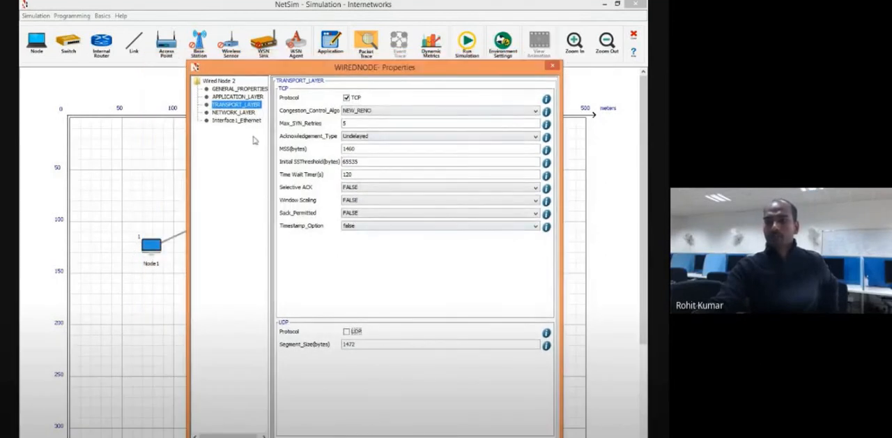
{"action": "left_click", "coordinate": [240, 112]}
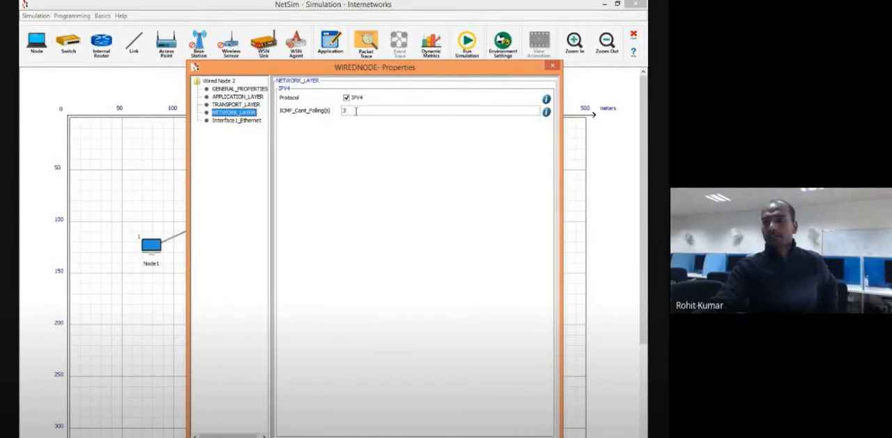
{"action": "left_click", "coordinate": [223, 122]}
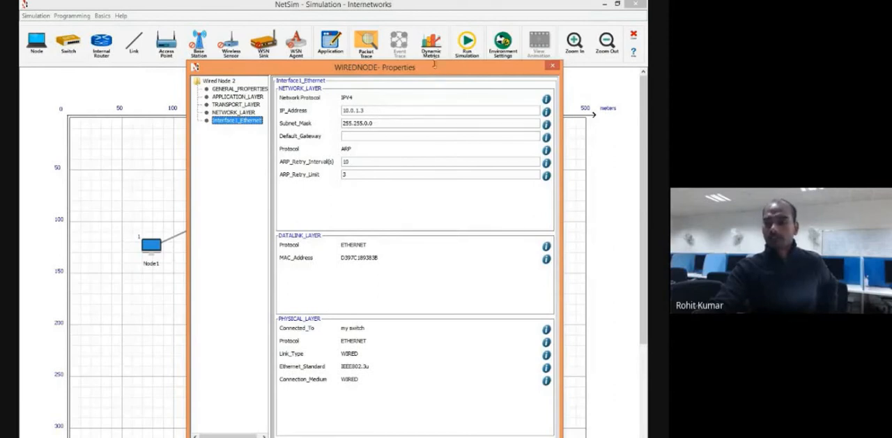
{"action": "left_click_drag", "start_coordinate": [433, 71], "coordinate": [436, 30]}
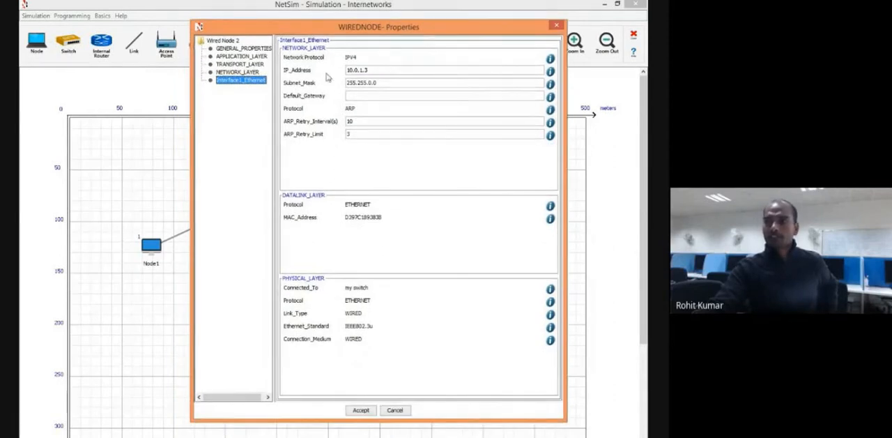
{"action": "left_click_drag", "start_coordinate": [374, 71], "coordinate": [350, 71]}
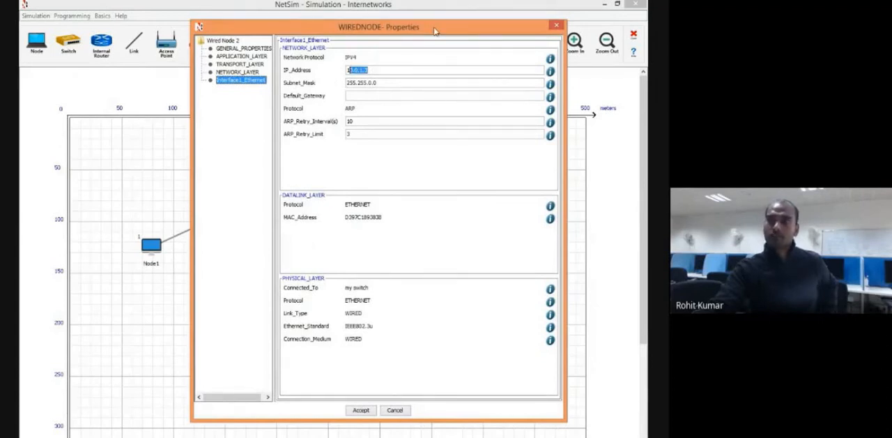
{"action": "left_click_drag", "start_coordinate": [434, 29], "coordinate": [409, 26]}
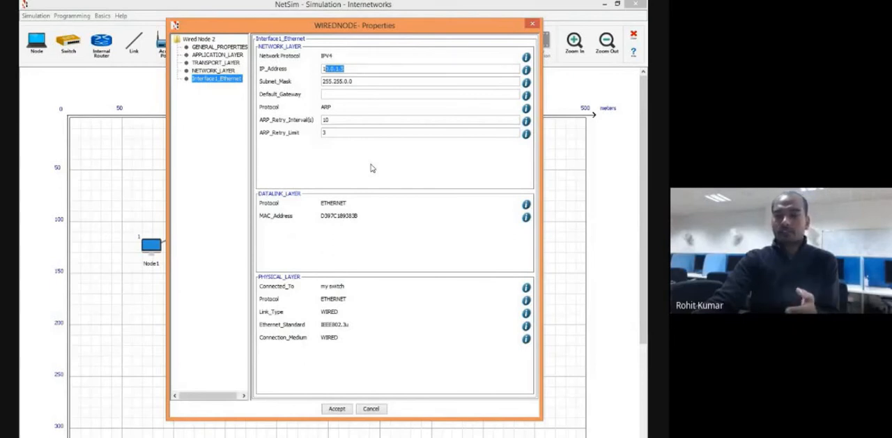
Accept the properties of the second node and return to the network layout.
{"action": "left_click", "coordinate": [337, 409]}
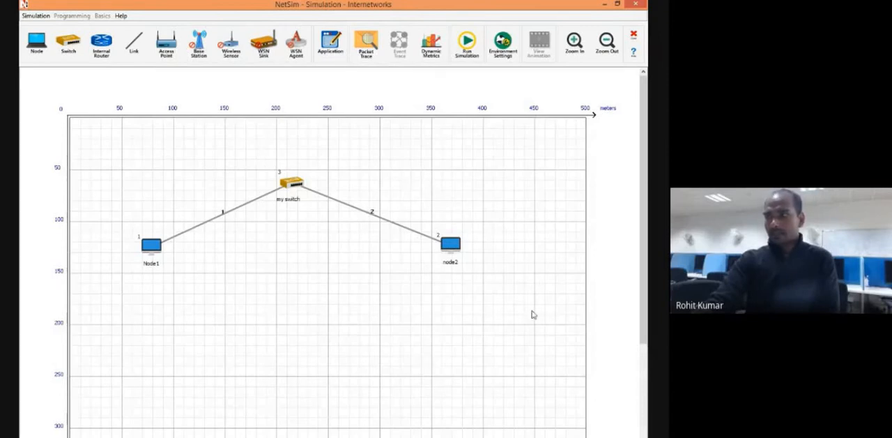
{"action": "left_click_drag", "start_coordinate": [639, 230], "coordinate": [644, 257]}
{"action": "scroll", "coordinate": [434, 262], "scroll_direction": "up", "scroll_amount": 2}
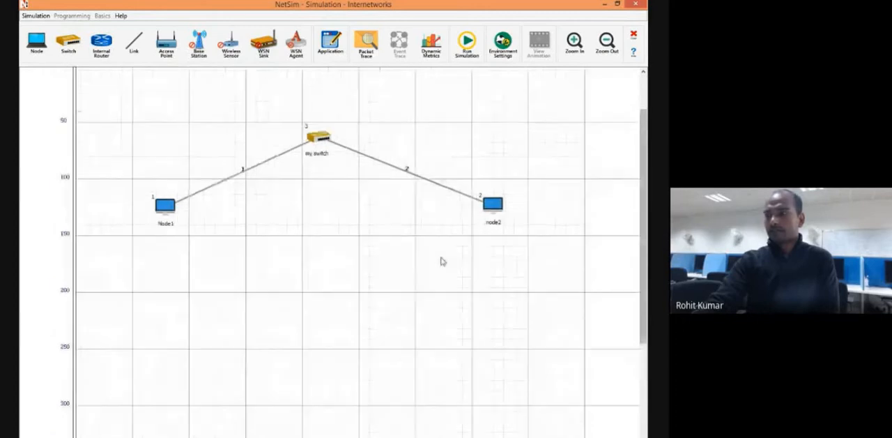
{"action": "left_click", "coordinate": [605, 43]}
{"action": "left_click", "coordinate": [604, 43]}
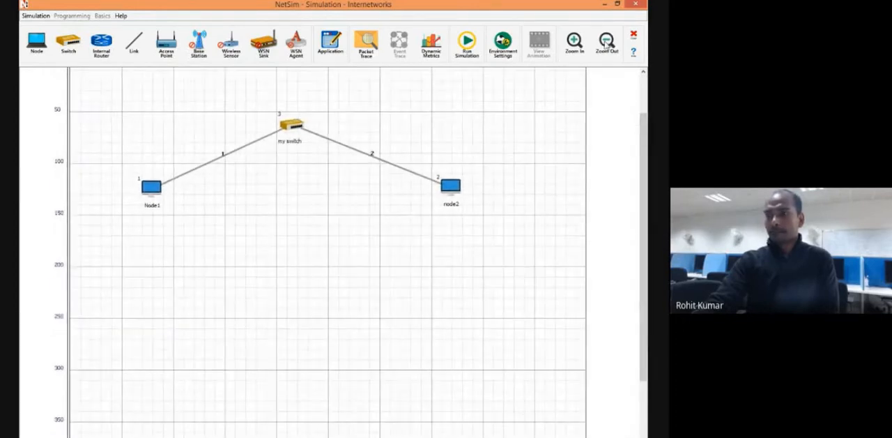
{"action": "scroll", "coordinate": [429, 282], "scroll_direction": "up", "scroll_amount": 2}
{"action": "scroll", "coordinate": [556, 265], "scroll_direction": "down", "scroll_amount": 1}
{"action": "scroll", "coordinate": [556, 265], "scroll_direction": "down", "scroll_amount": 1}
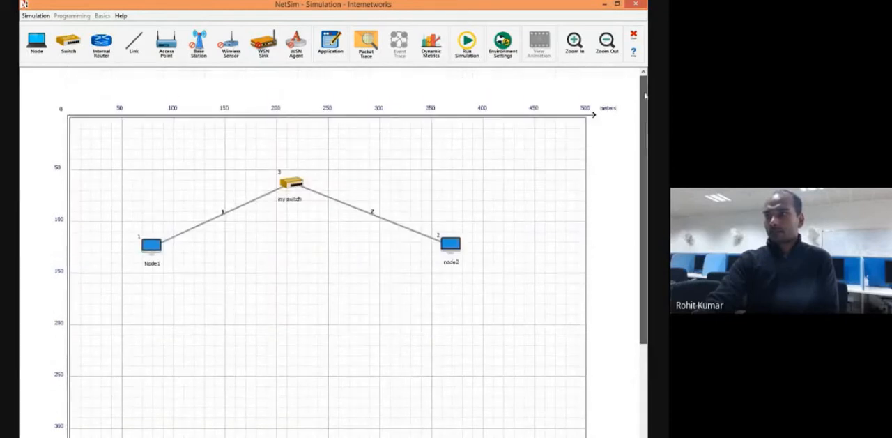
{"action": "scroll", "coordinate": [534, 149], "scroll_direction": "up", "scroll_amount": 1}
Review the packet trace log setting and its list of selected attributes, then close the settings without changes.
{"action": "left_click", "coordinate": [366, 43]}
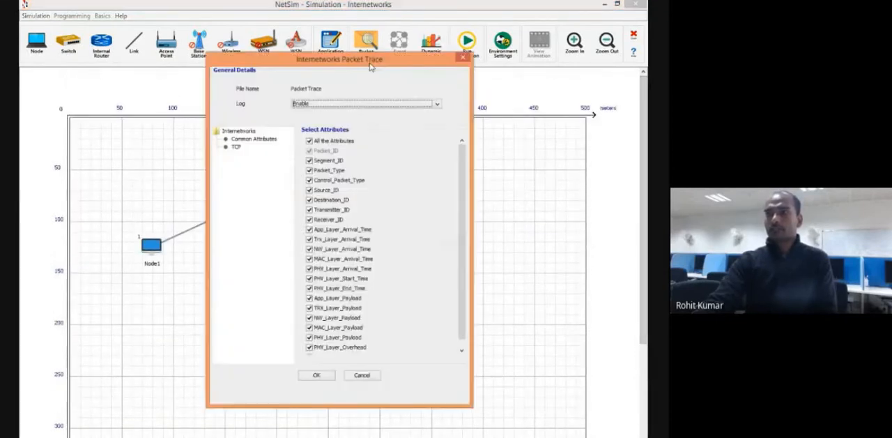
{"action": "left_click", "coordinate": [464, 57]}
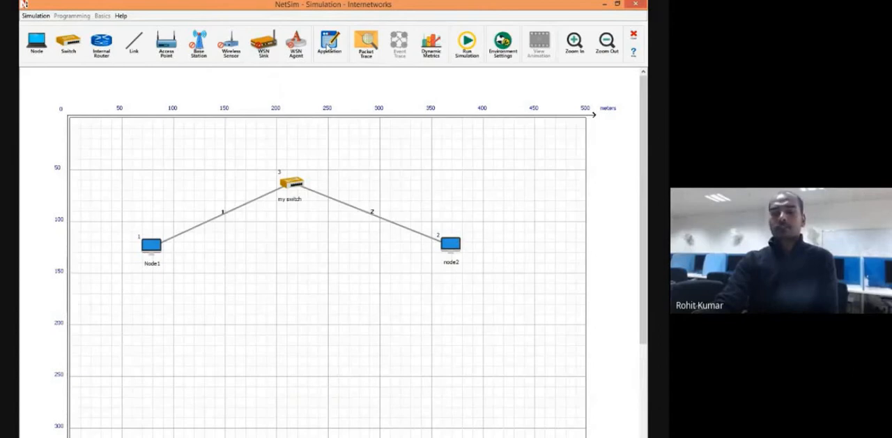
{"action": "left_click_drag", "start_coordinate": [329, 45], "coordinate": [294, 92]}
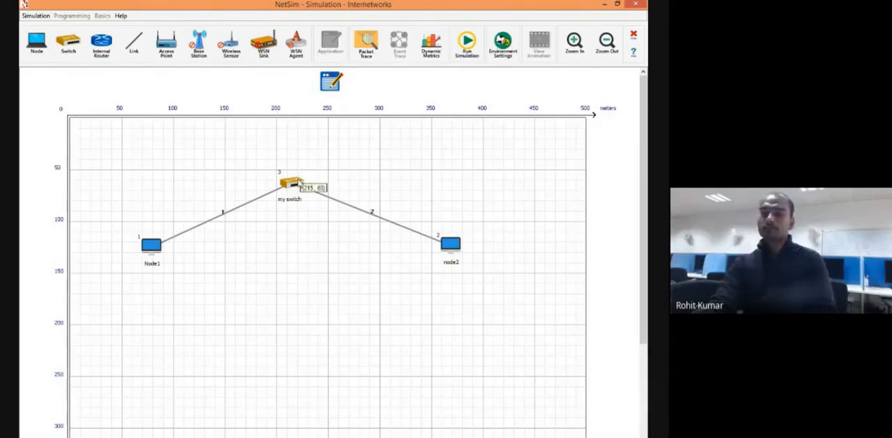
{"action": "right_click", "coordinate": [333, 83]}
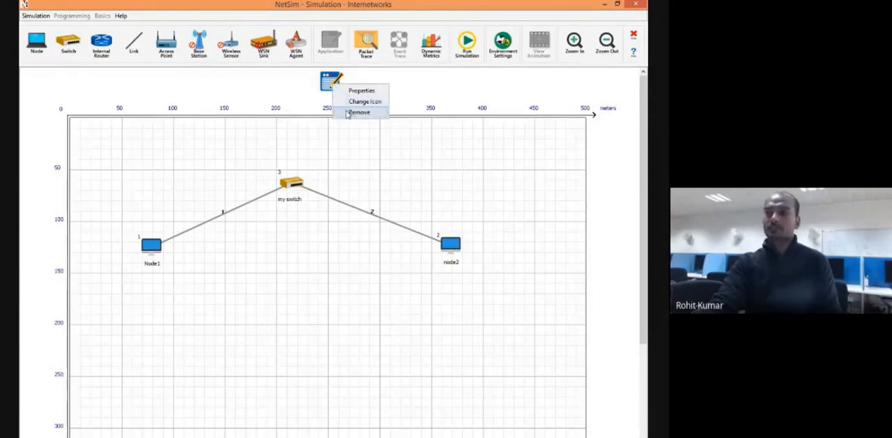
{"action": "left_click", "coordinate": [347, 112]}
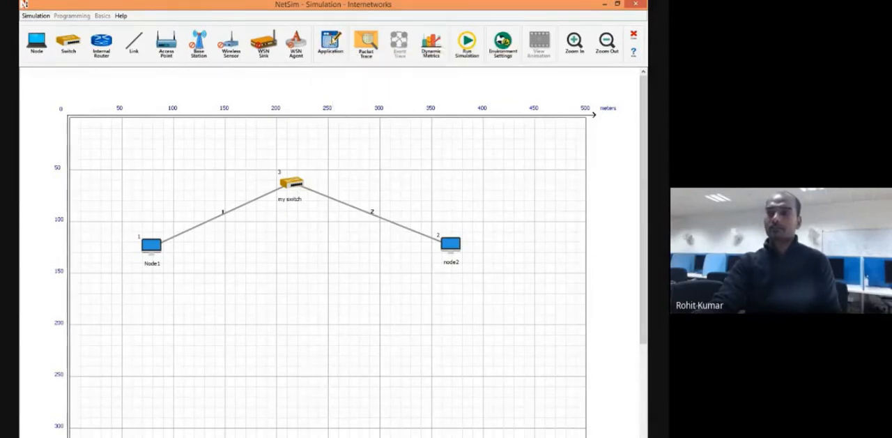
Add an application to the network workspace and open its properties.
{"action": "left_click", "coordinate": [329, 43]}
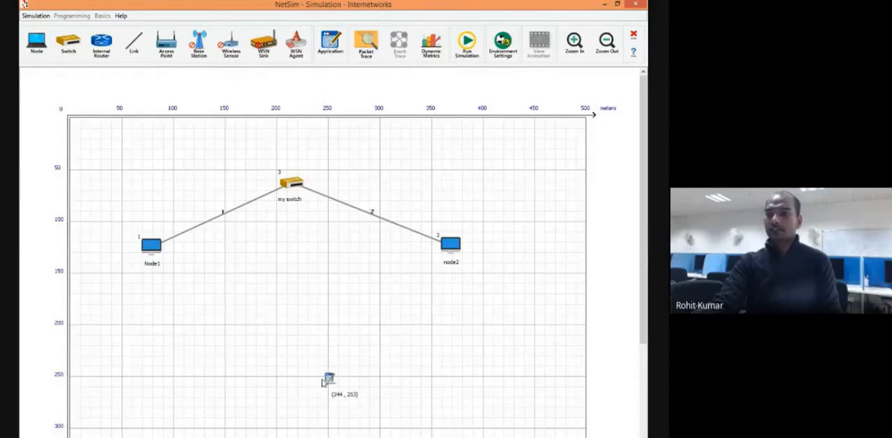
{"action": "left_click", "coordinate": [324, 382]}
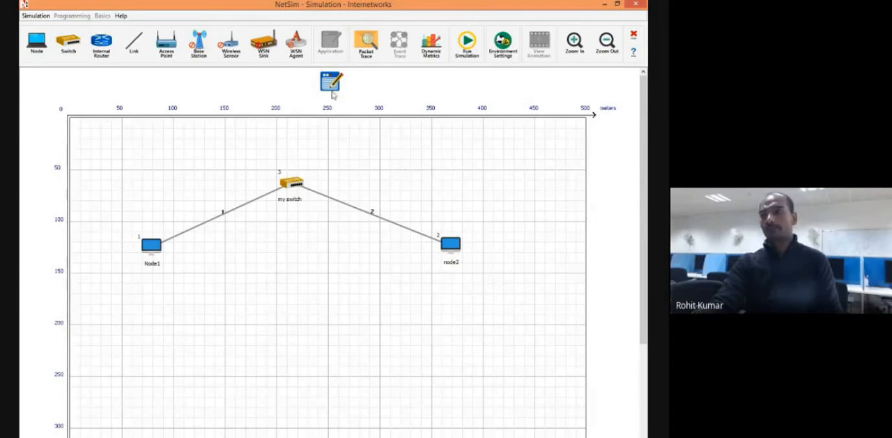
{"action": "right_click", "coordinate": [333, 82]}
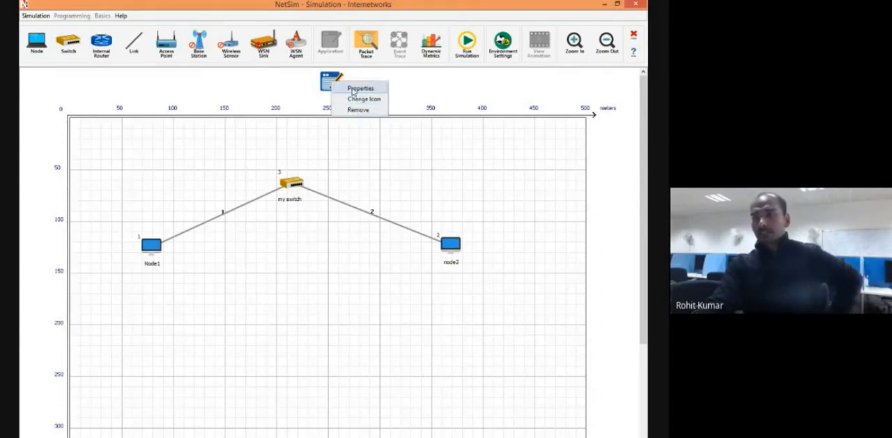
{"action": "left_click", "coordinate": [353, 89]}
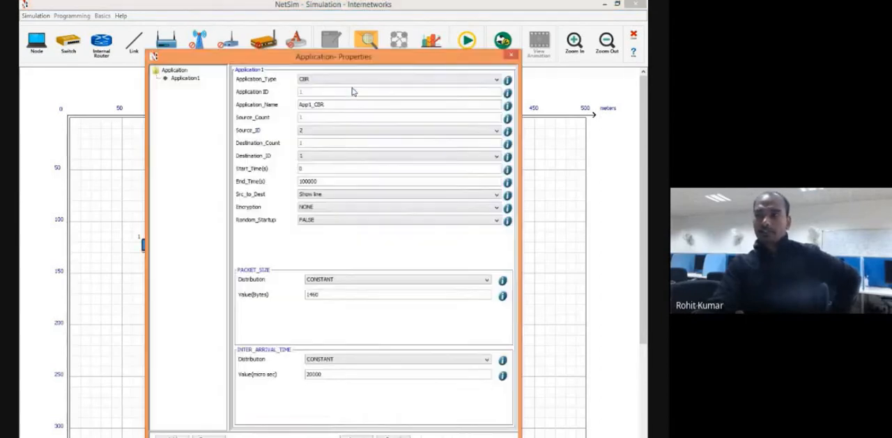
{"action": "left_click_drag", "start_coordinate": [377, 57], "coordinate": [342, 42]}
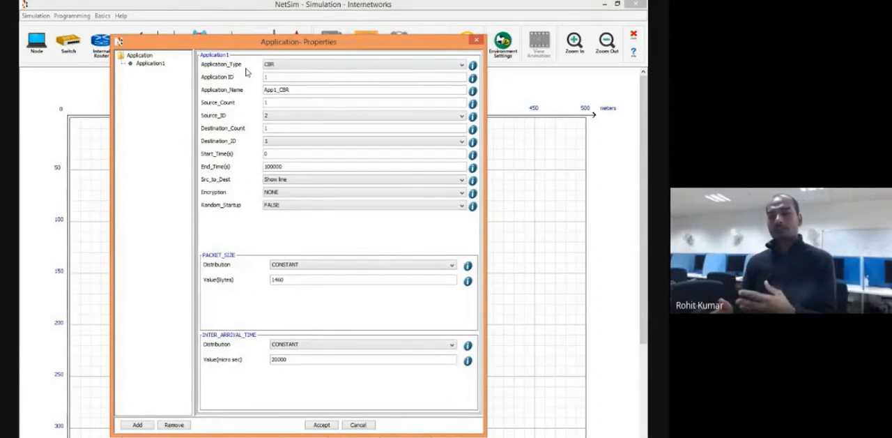
Examine the available application types for Application1, keeping CBR selected.
{"action": "left_click", "coordinate": [283, 65]}
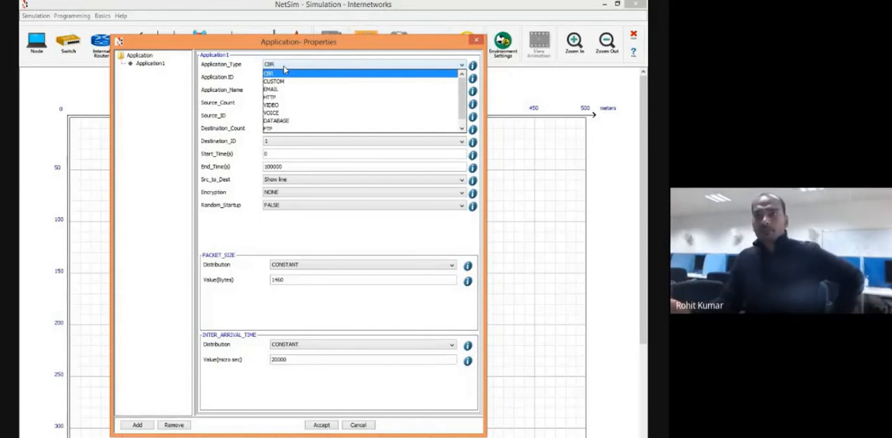
{"action": "left_click", "coordinate": [284, 70]}
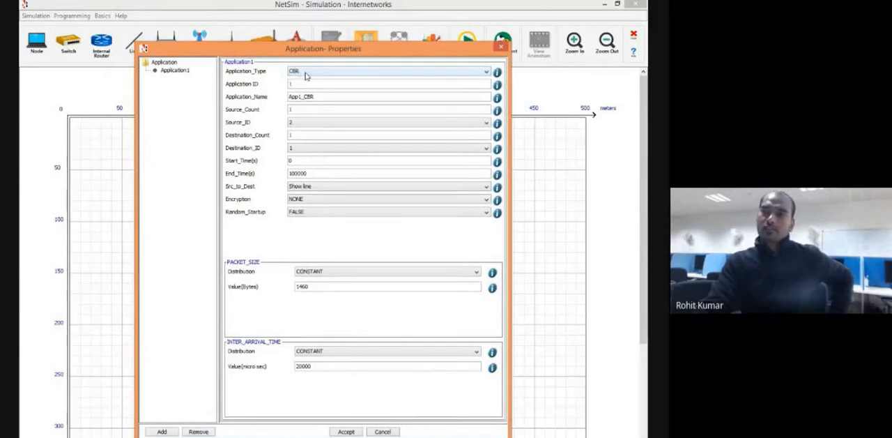
{"action": "left_click", "coordinate": [305, 72]}
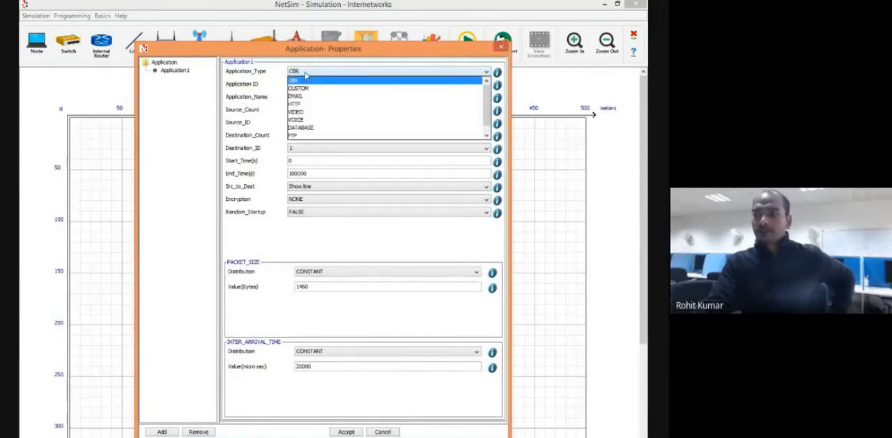
{"action": "left_click", "coordinate": [305, 72]}
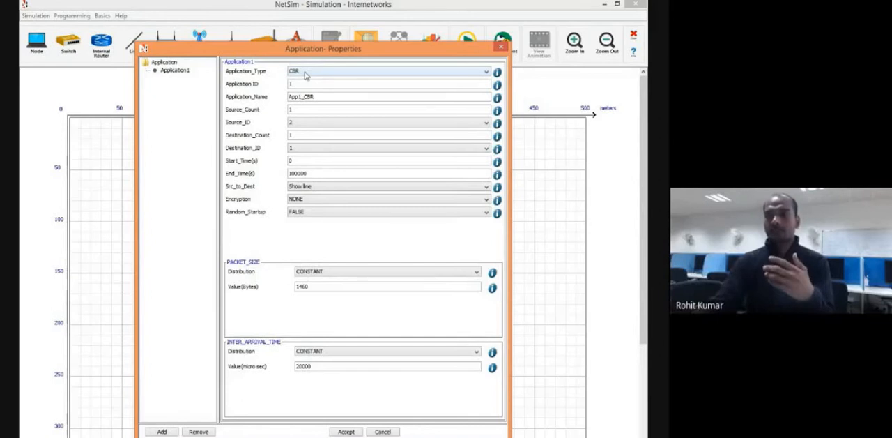
{"action": "left_click", "coordinate": [304, 72]}
{"action": "left_click", "coordinate": [305, 75]}
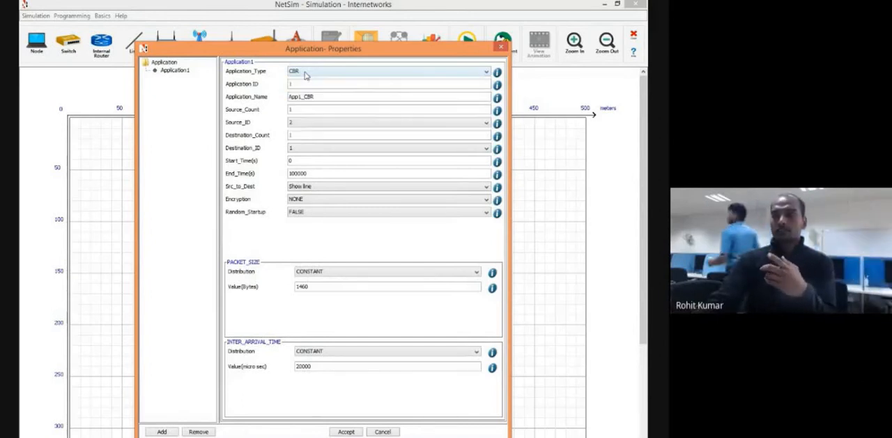
{"action": "left_click", "coordinate": [304, 75]}
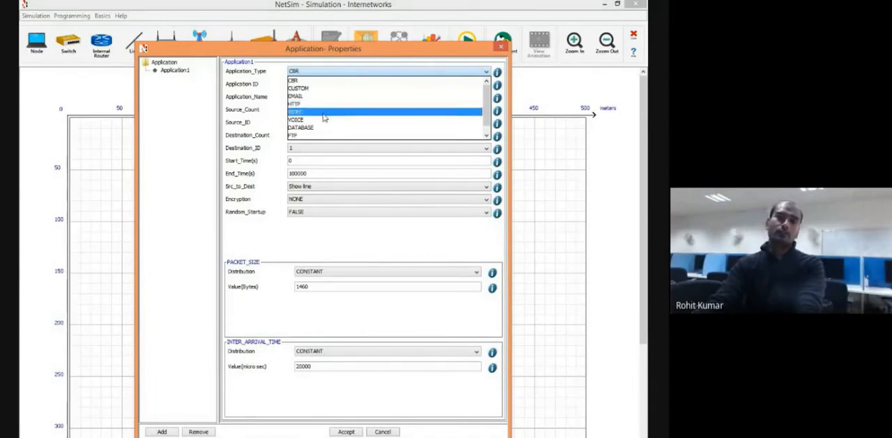
{"action": "left_click", "coordinate": [299, 81]}
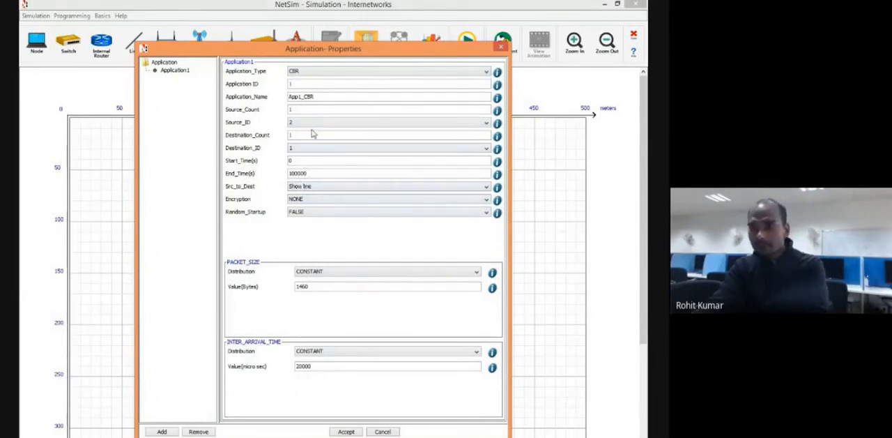
Set the application type to VIDEO and inspect its encryption and random startup options.
{"action": "left_click", "coordinate": [325, 71]}
{"action": "left_click", "coordinate": [309, 115]}
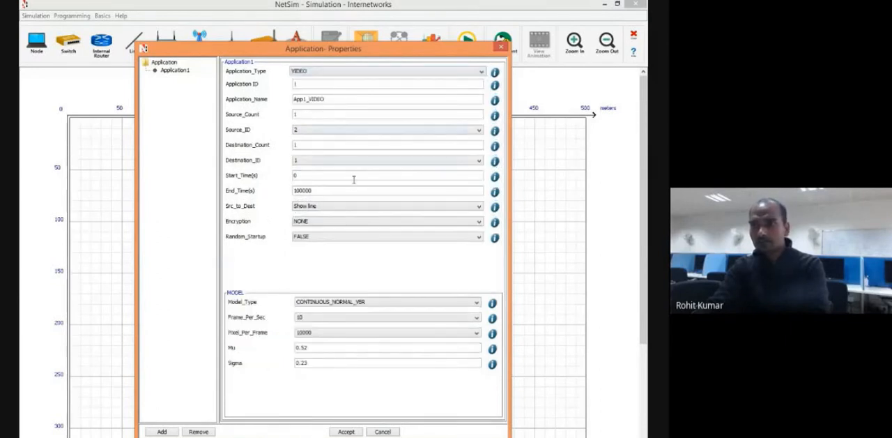
{"action": "left_click", "coordinate": [346, 221]}
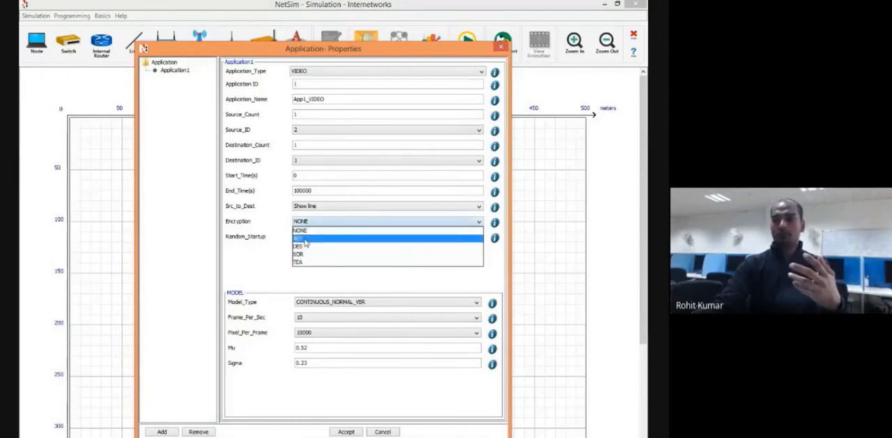
{"action": "left_click", "coordinate": [264, 260]}
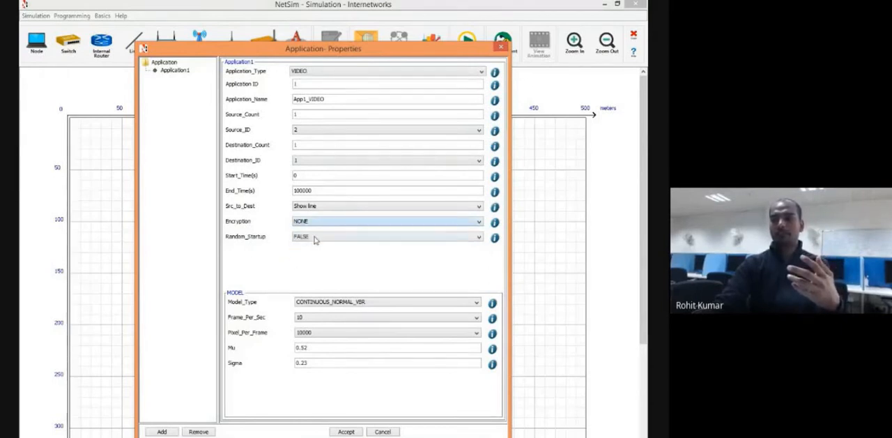
{"action": "left_click", "coordinate": [314, 238]}
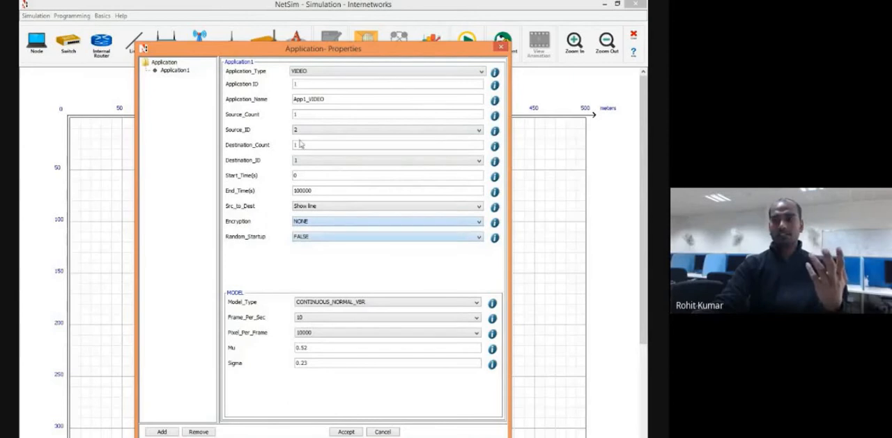
Set the application type to VOICE, inspect its codec options, and return the type to CBR.
{"action": "left_click", "coordinate": [314, 72]}
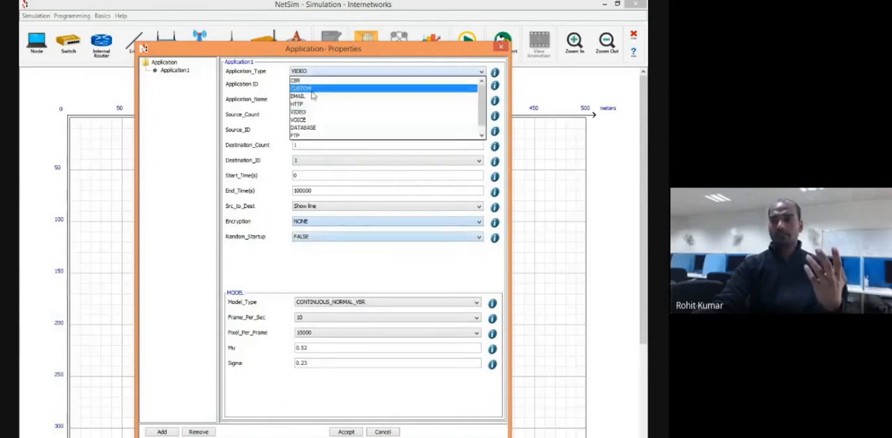
{"action": "left_click", "coordinate": [308, 120]}
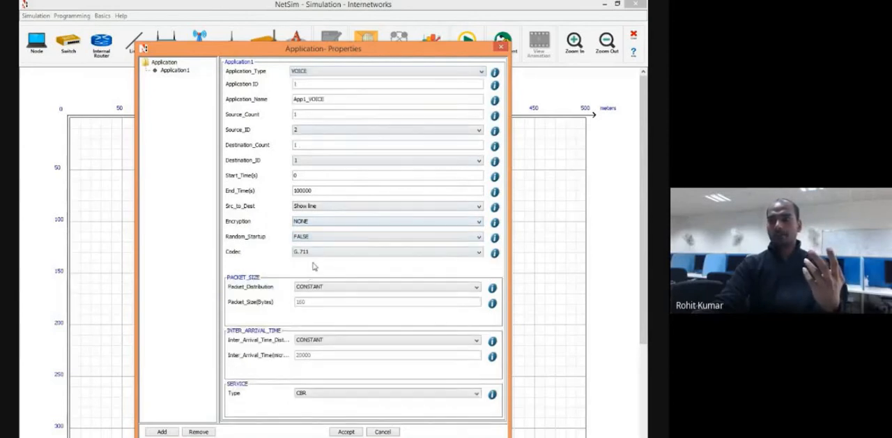
{"action": "left_click", "coordinate": [320, 255]}
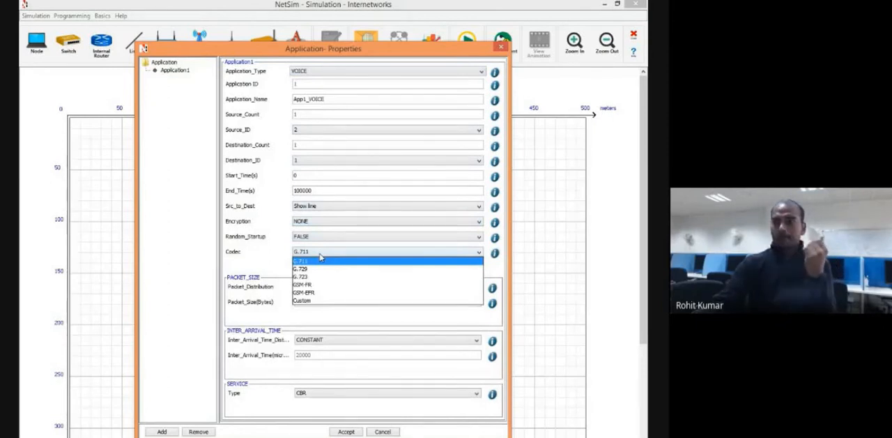
{"action": "left_click", "coordinate": [321, 259]}
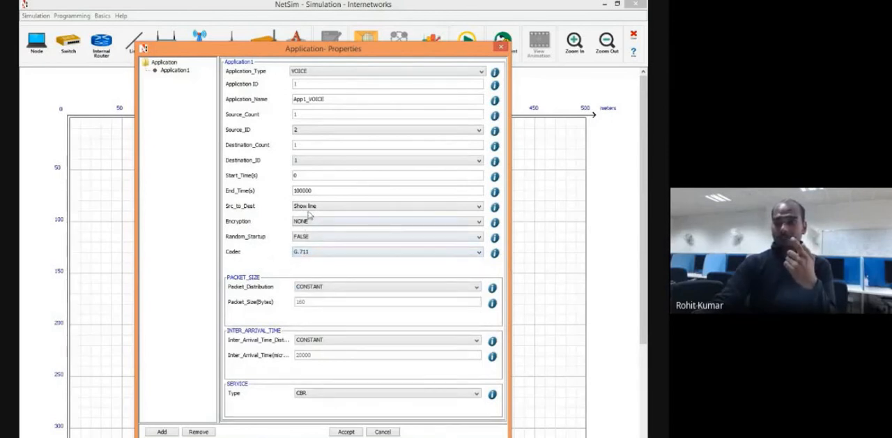
{"action": "left_click", "coordinate": [315, 73]}
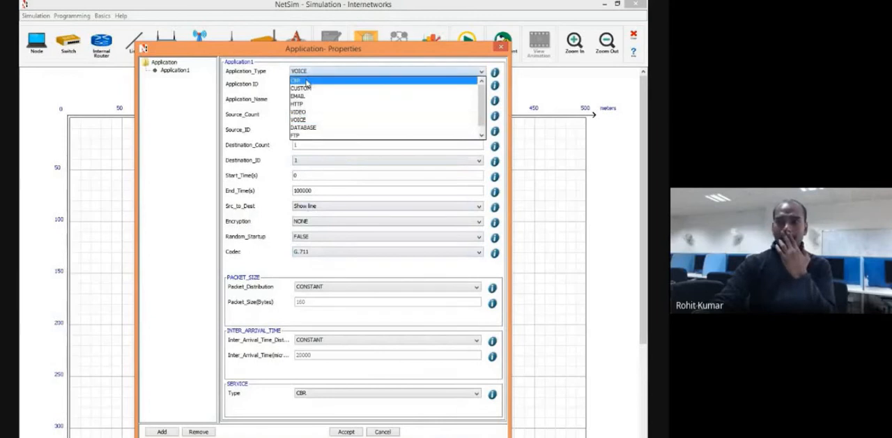
{"action": "left_click", "coordinate": [308, 81]}
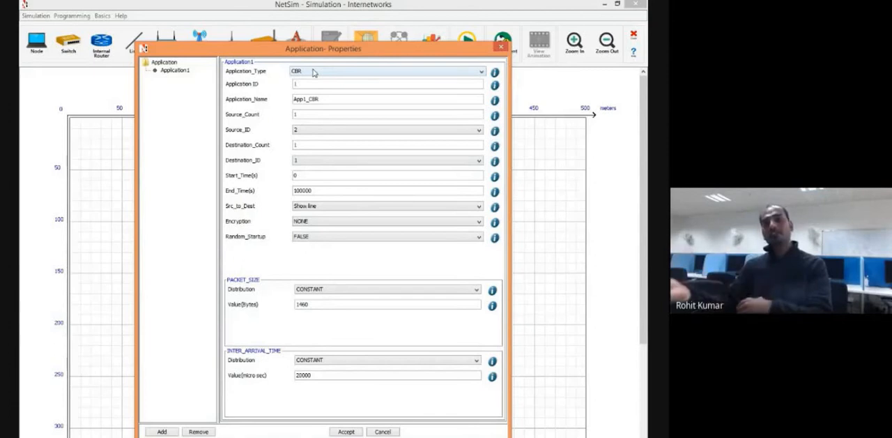
Set the application type to CUSTOM and rename the application as application.
{"action": "left_click", "coordinate": [313, 73]}
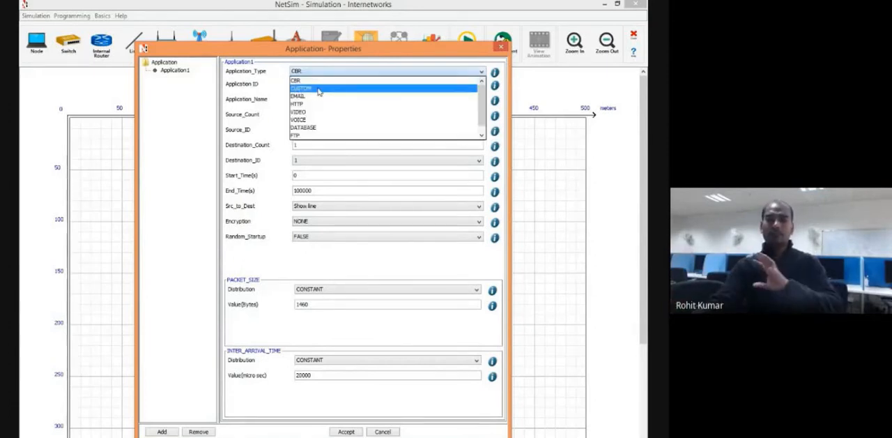
{"action": "left_click", "coordinate": [318, 89]}
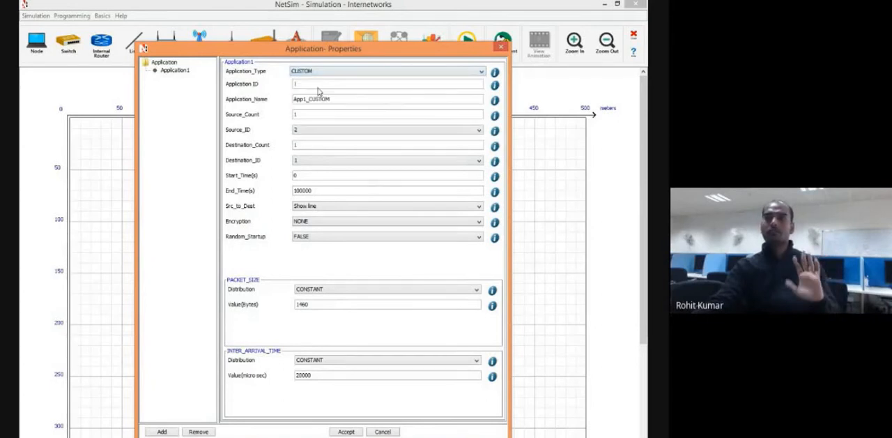
{"action": "left_click_drag", "start_coordinate": [333, 99], "coordinate": [293, 99]}
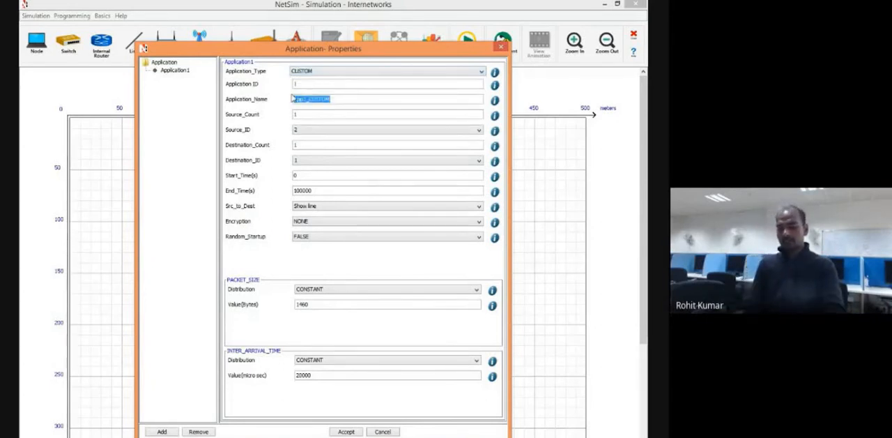
{"action": "type", "text": "application"}
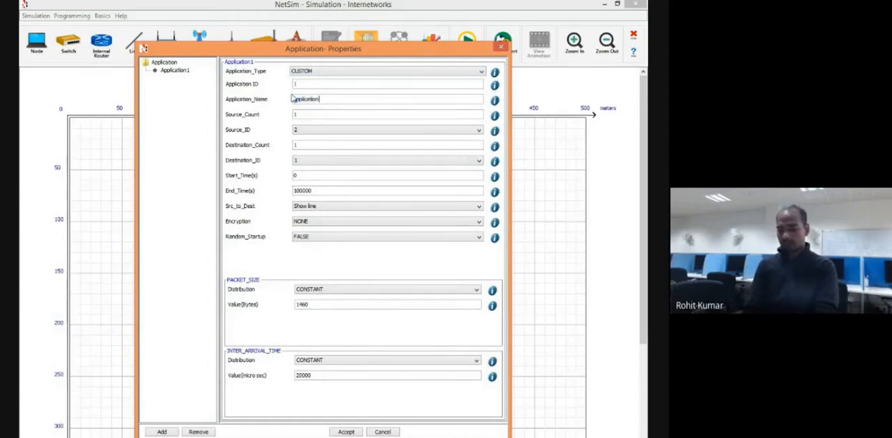
{"action": "type", "text": "my_"}
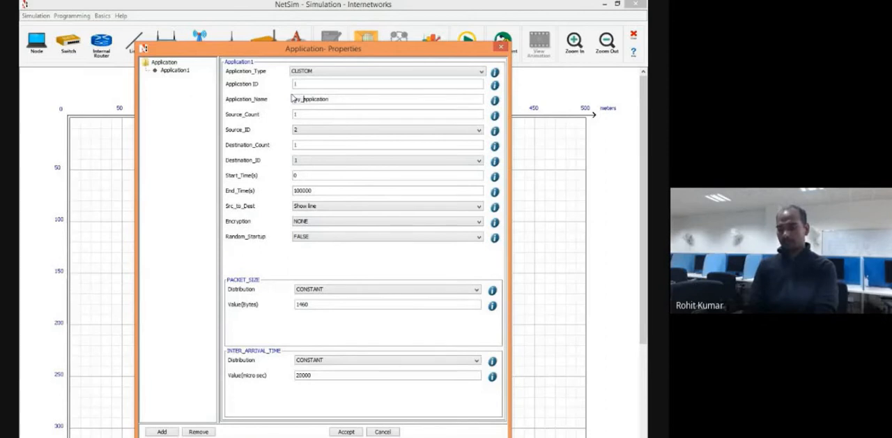
Set the application's source ID to 1 and destination ID to 2, matching the node numbers in the network layout.
{"action": "left_click", "coordinate": [310, 133]}
{"action": "left_click", "coordinate": [311, 133]}
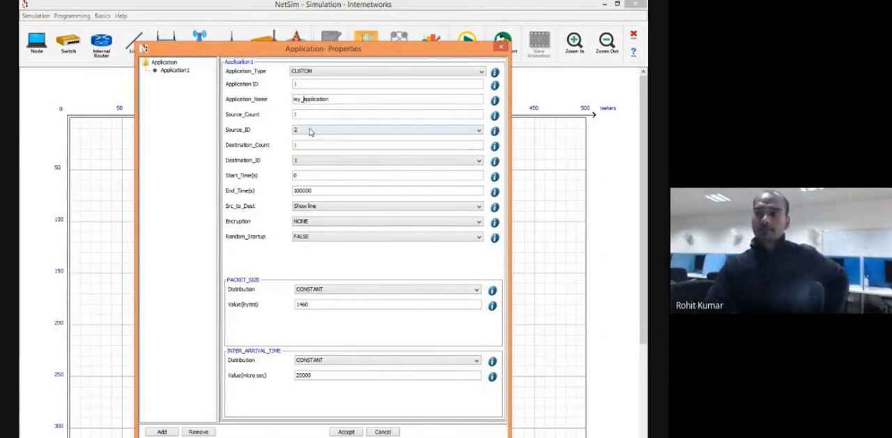
{"action": "left_click_drag", "start_coordinate": [357, 51], "coordinate": [245, 349]}
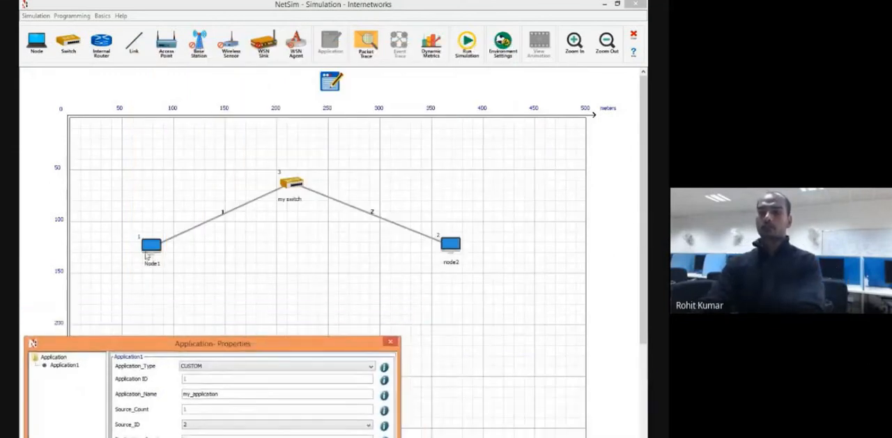
{"action": "left_click_drag", "start_coordinate": [344, 342], "coordinate": [543, 86]}
{"action": "left_click", "coordinate": [433, 169]}
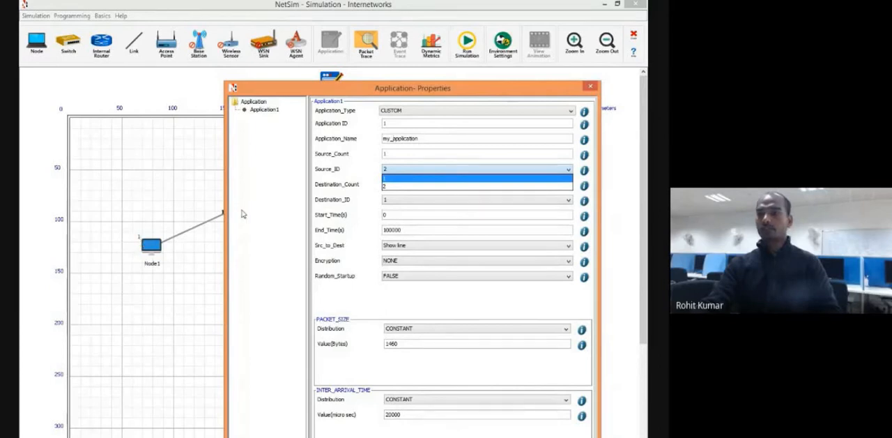
{"action": "left_click", "coordinate": [390, 181]}
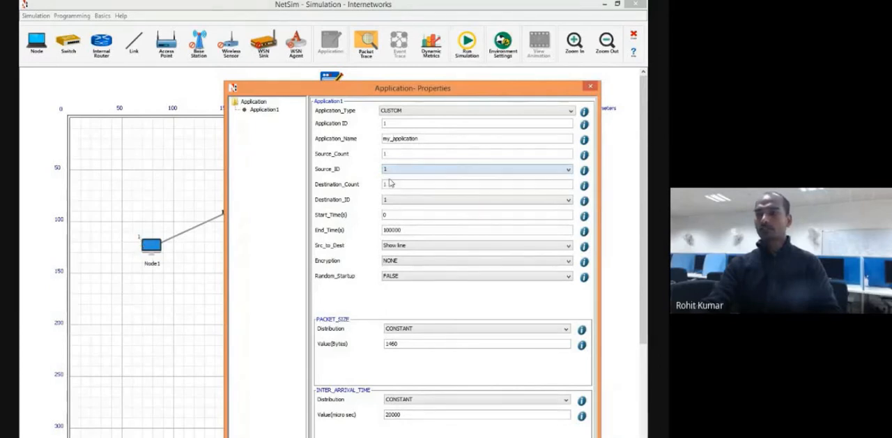
{"action": "left_click", "coordinate": [390, 201]}
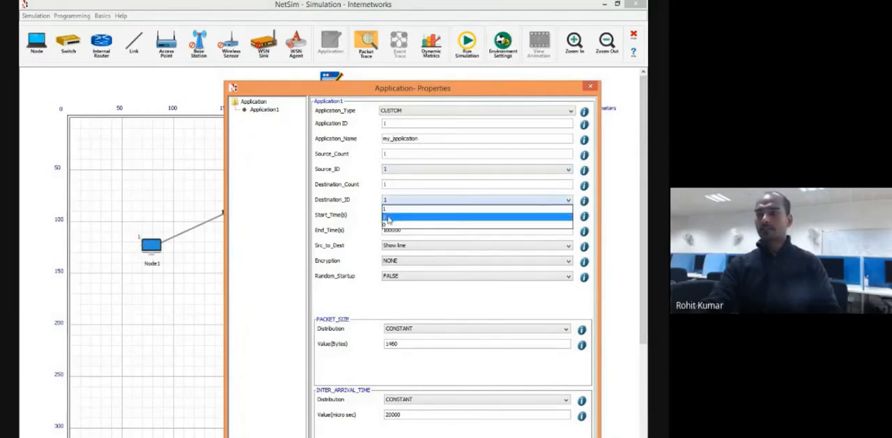
{"action": "left_click", "coordinate": [388, 217]}
{"action": "left_click_drag", "start_coordinate": [468, 92], "coordinate": [447, 96]}
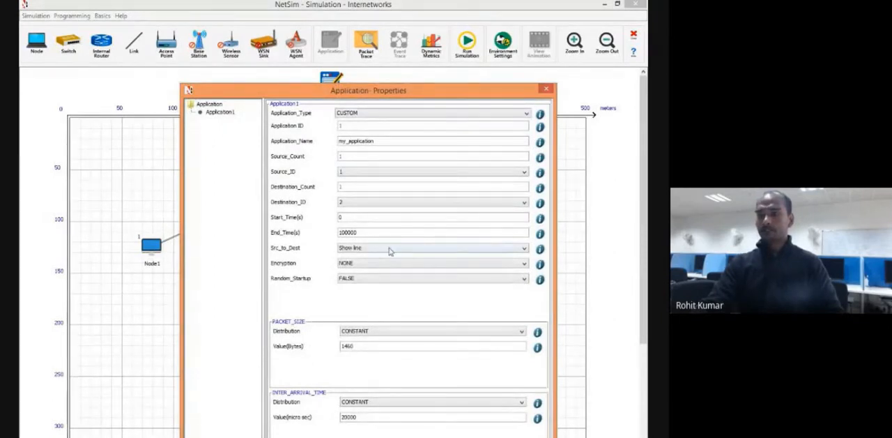
Read the help description of the application end time and set the end time to 1000 seconds.
{"action": "left_click", "coordinate": [540, 235]}
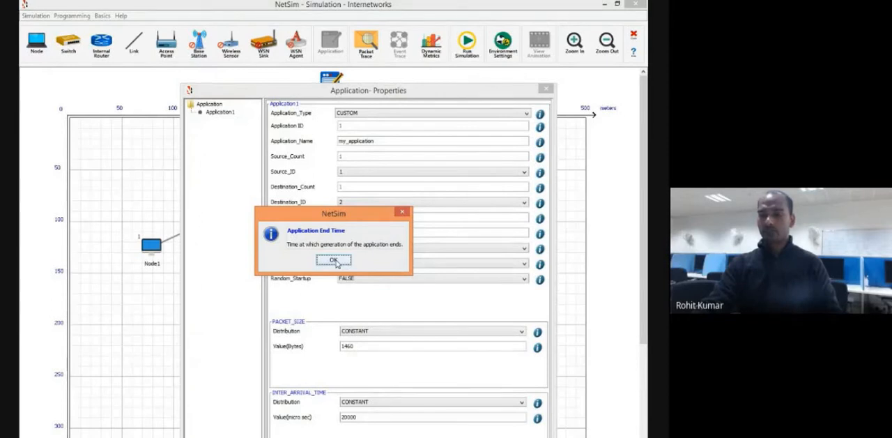
{"action": "left_click", "coordinate": [334, 259]}
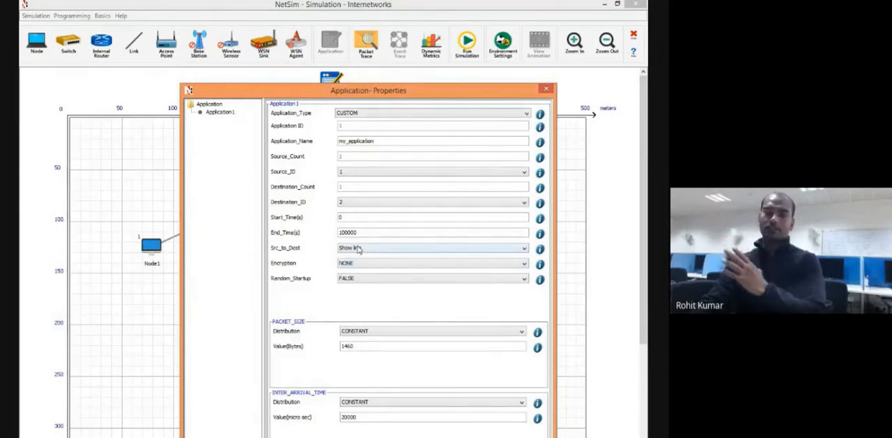
{"action": "left_click", "coordinate": [363, 232]}
{"action": "key", "text": "BackSpace"}
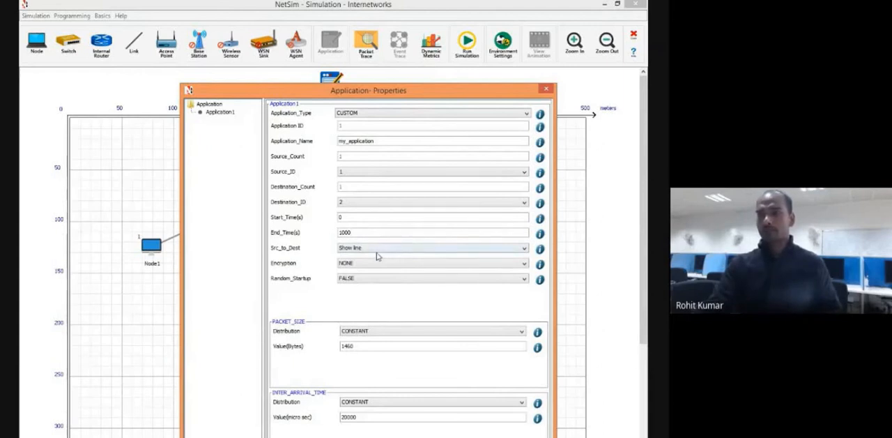
Examine the source-to-destination line display options alongside the network layout, keeping Show line selected.
{"action": "left_click", "coordinate": [373, 249]}
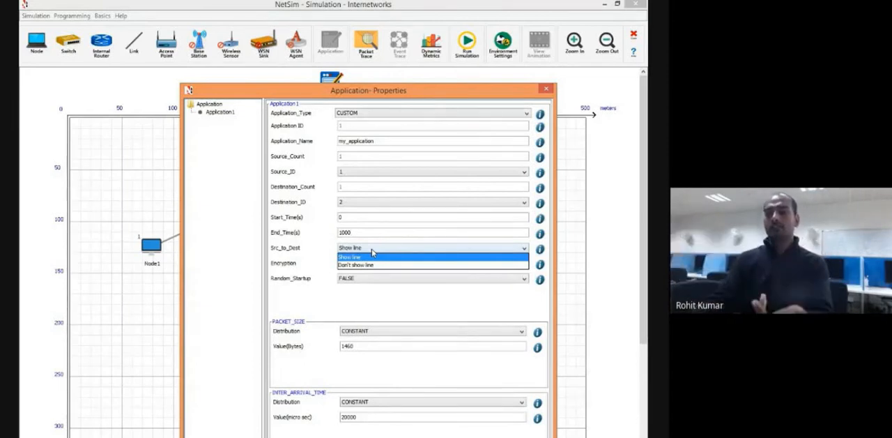
{"action": "left_click", "coordinate": [514, 96]}
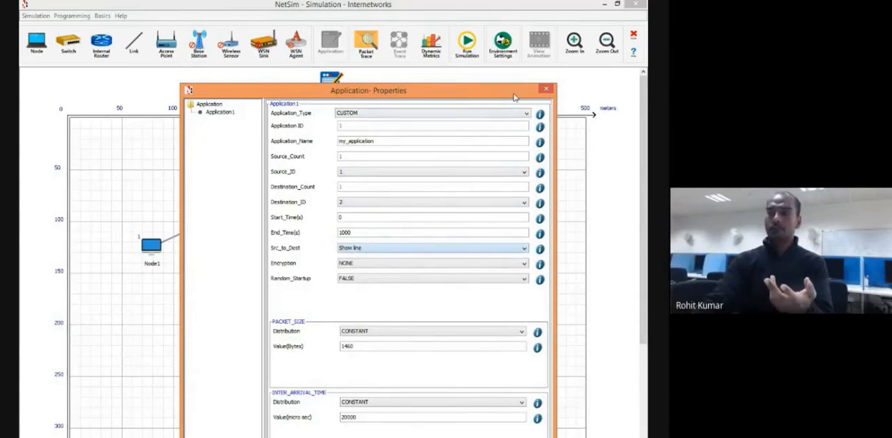
{"action": "mouse_move", "coordinate": [515, 97]}
{"action": "left_mouse_down"}
{"action": "mouse_move", "coordinate": [590, 192]}
{"action": "mouse_move", "coordinate": [503, 96]}
{"action": "left_mouse_up"}
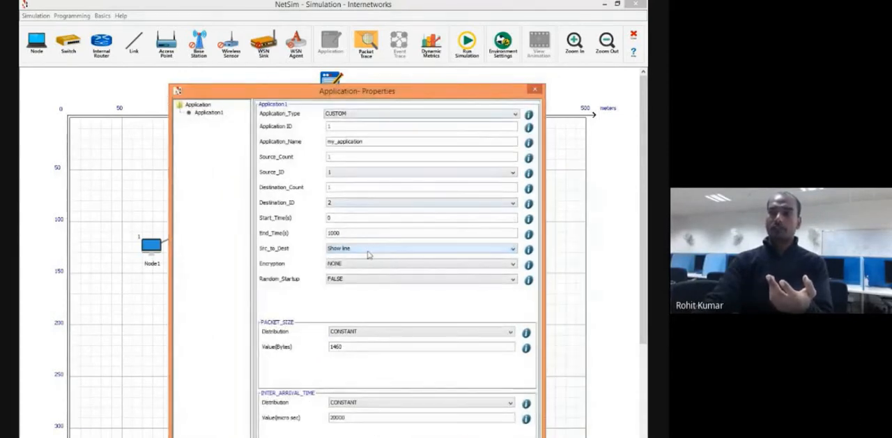
{"action": "left_click", "coordinate": [365, 251]}
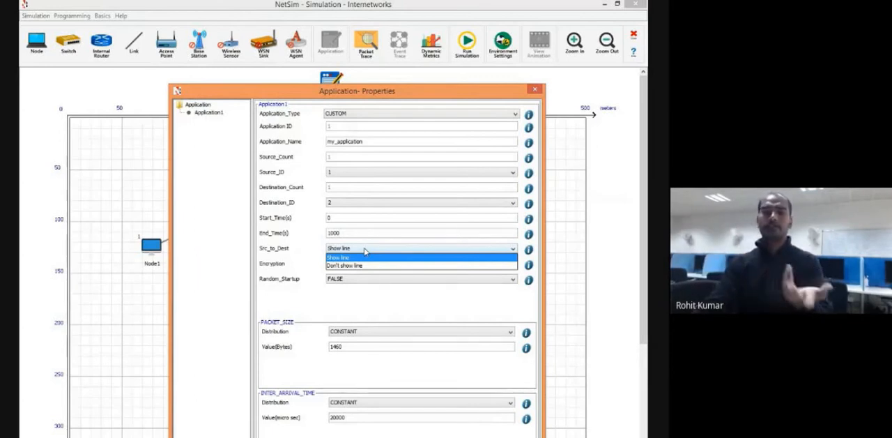
{"action": "left_click_drag", "start_coordinate": [396, 93], "coordinate": [430, 424]}
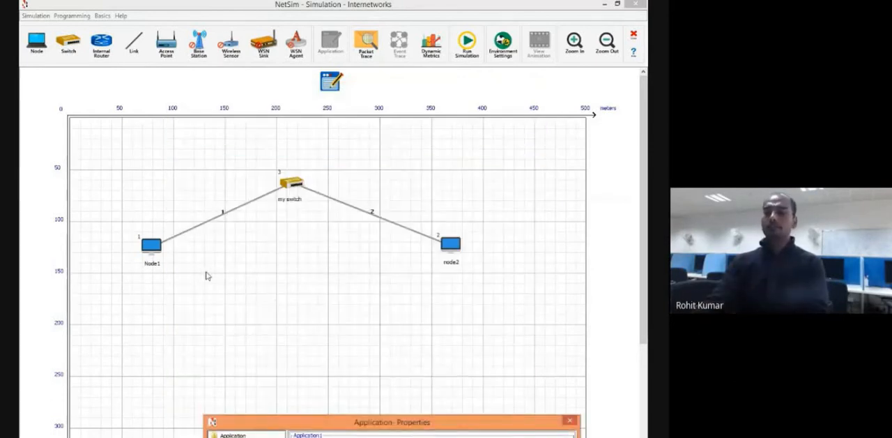
{"action": "left_click_drag", "start_coordinate": [365, 422], "coordinate": [344, 66]}
{"action": "left_click", "coordinate": [355, 228]}
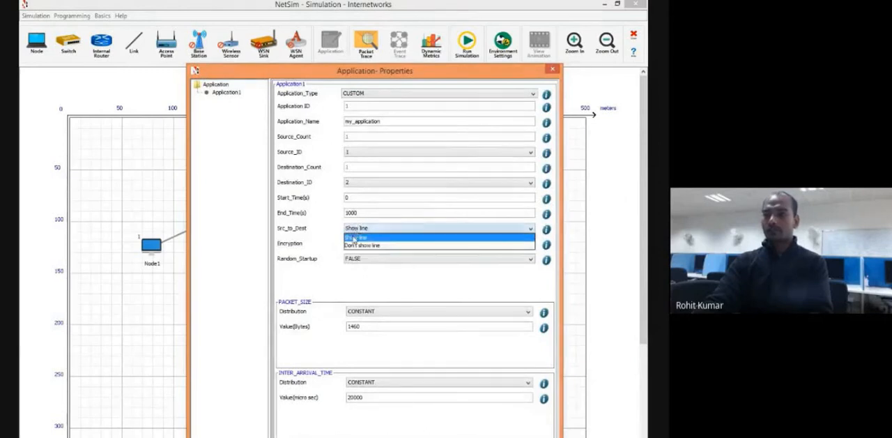
{"action": "left_click", "coordinate": [354, 238]}
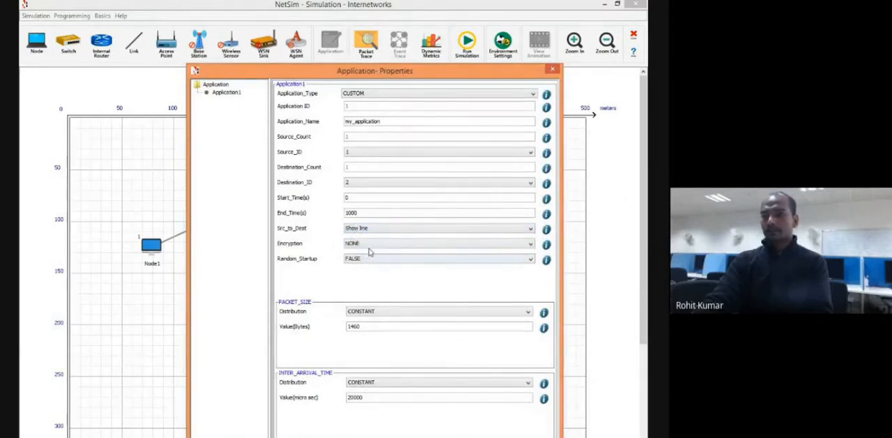
Try AES encryption for the application, return it to NONE, and review the encryption choices.
{"action": "left_click", "coordinate": [369, 247]}
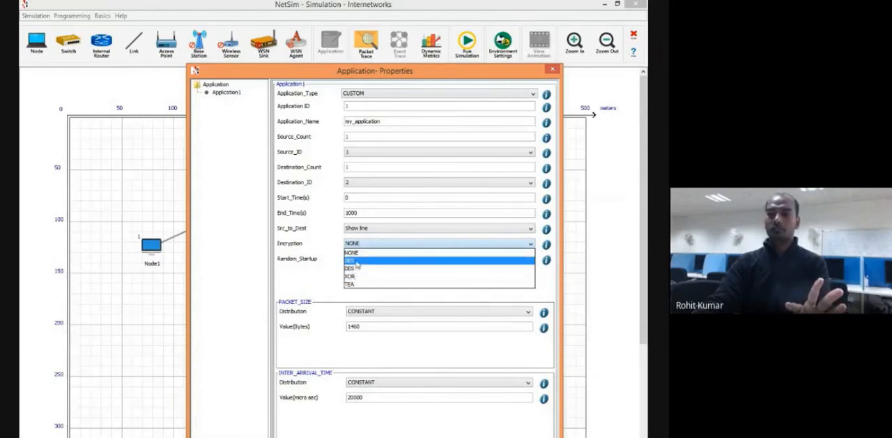
{"action": "left_click", "coordinate": [356, 260]}
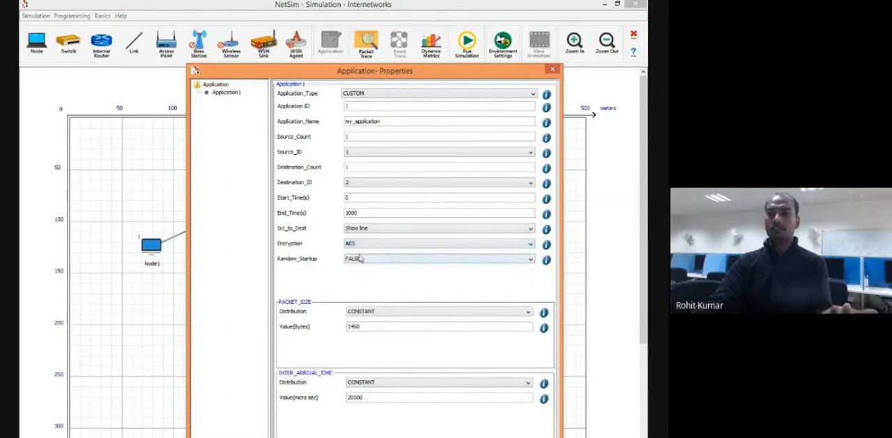
{"action": "left_click", "coordinate": [363, 245]}
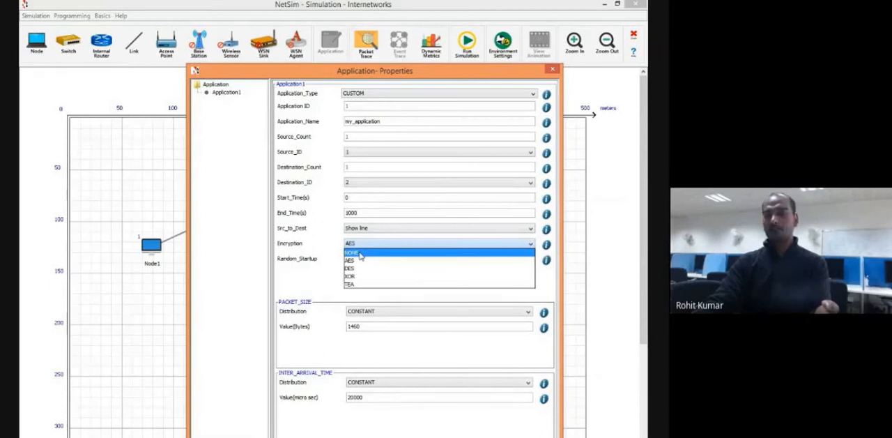
{"action": "left_click", "coordinate": [361, 253]}
{"action": "left_click", "coordinate": [359, 258]}
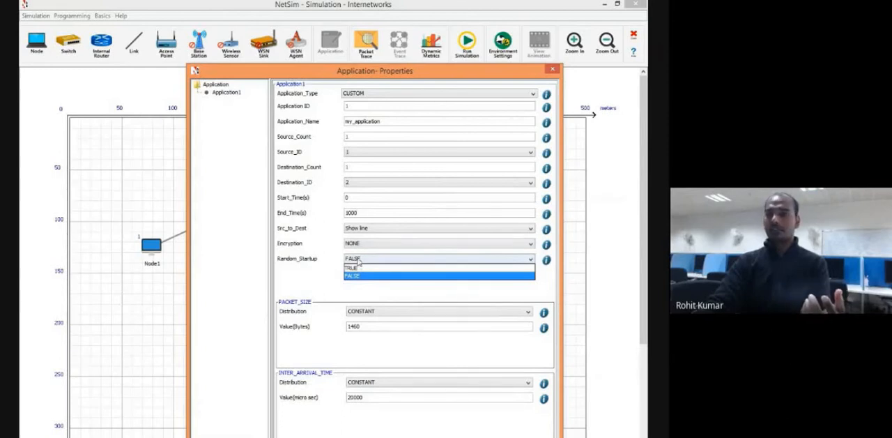
{"action": "left_click", "coordinate": [360, 244]}
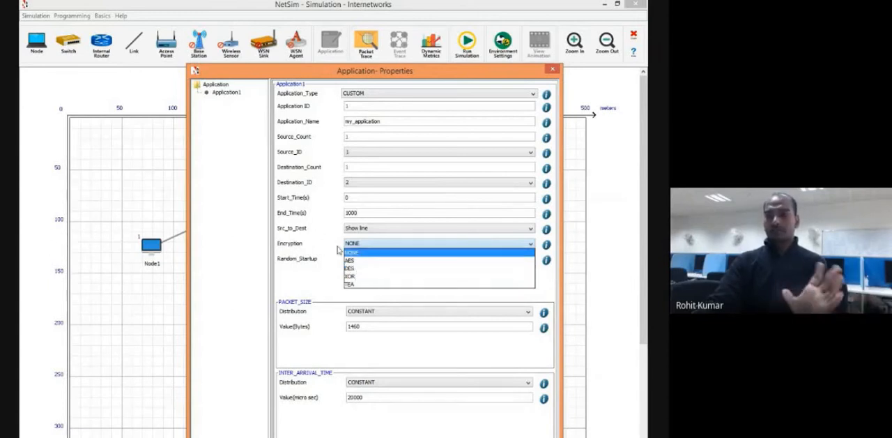
{"action": "left_click", "coordinate": [345, 253]}
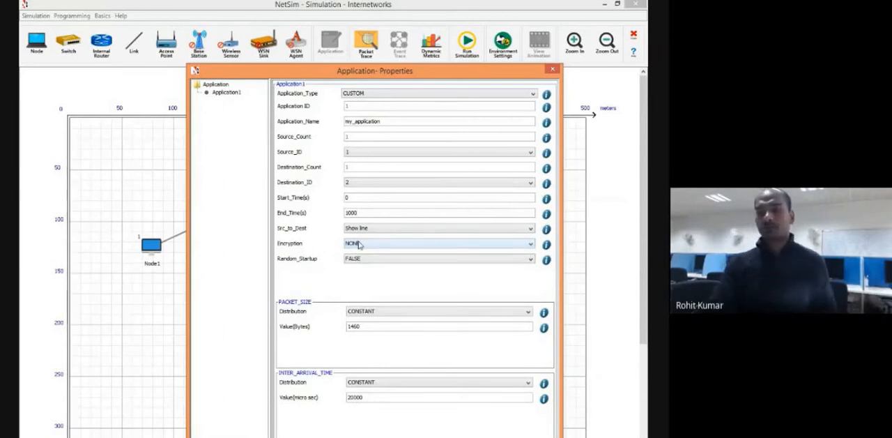
Set the application's random startup option to TRUE.
{"action": "left_click", "coordinate": [359, 260]}
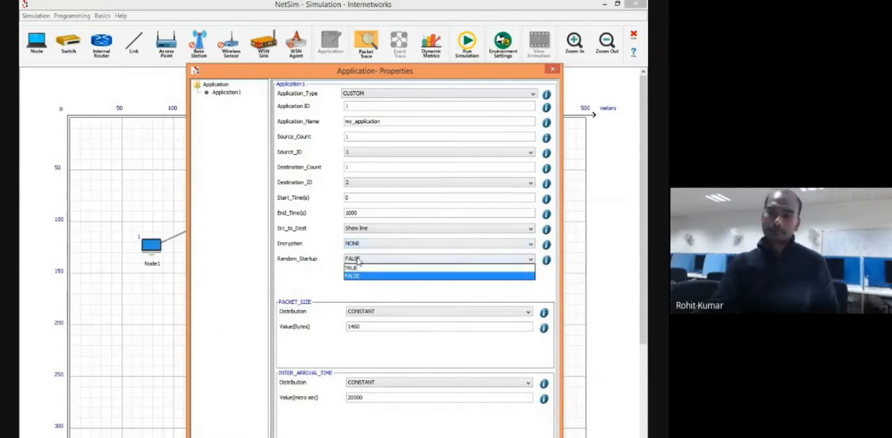
{"action": "left_click", "coordinate": [358, 259]}
{"action": "left_click", "coordinate": [358, 260]}
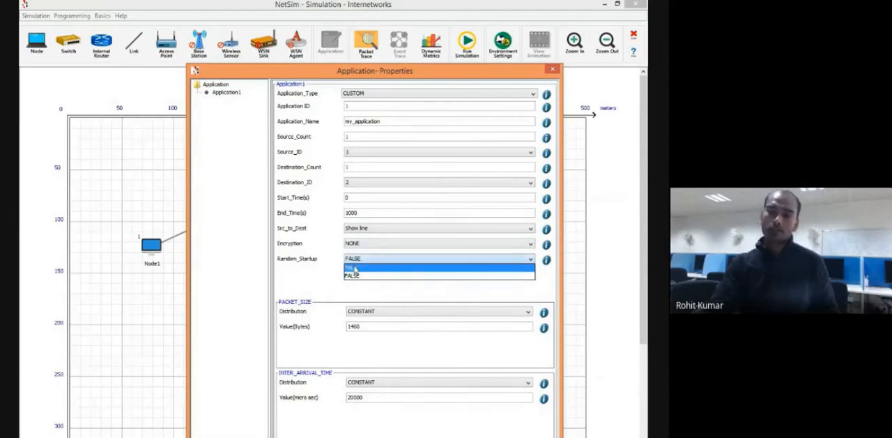
{"action": "left_click", "coordinate": [355, 268]}
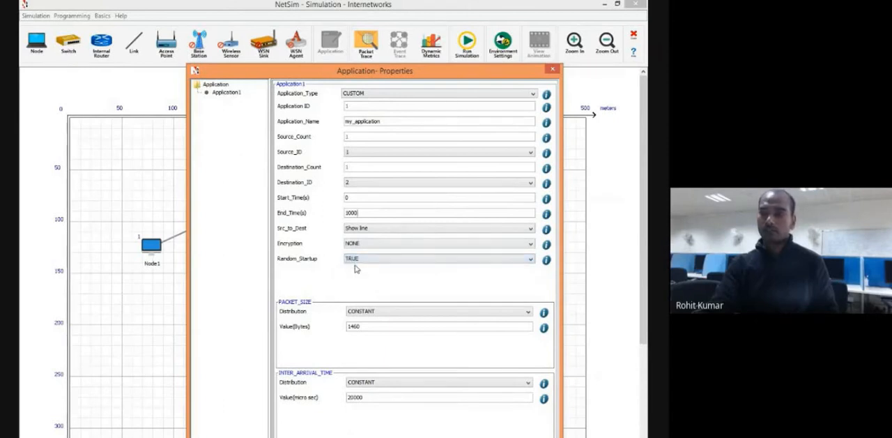
Examine the packet size distribution choices and their help description, keeping CONSTANT selected.
{"action": "left_click", "coordinate": [388, 313]}
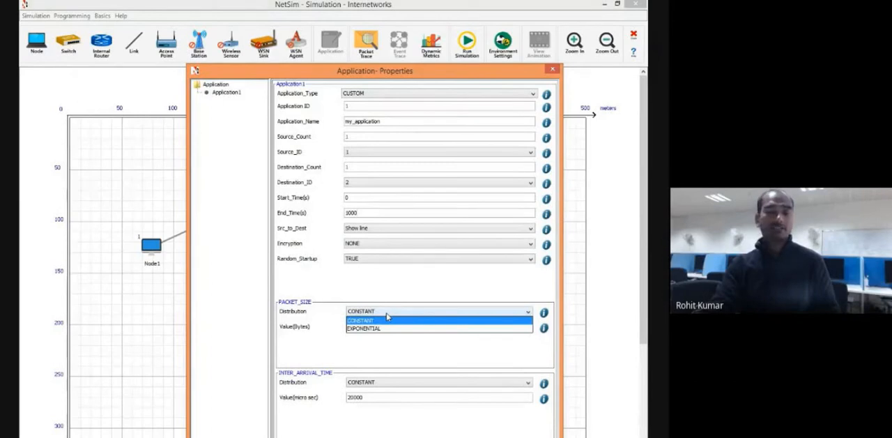
{"action": "left_click", "coordinate": [367, 294]}
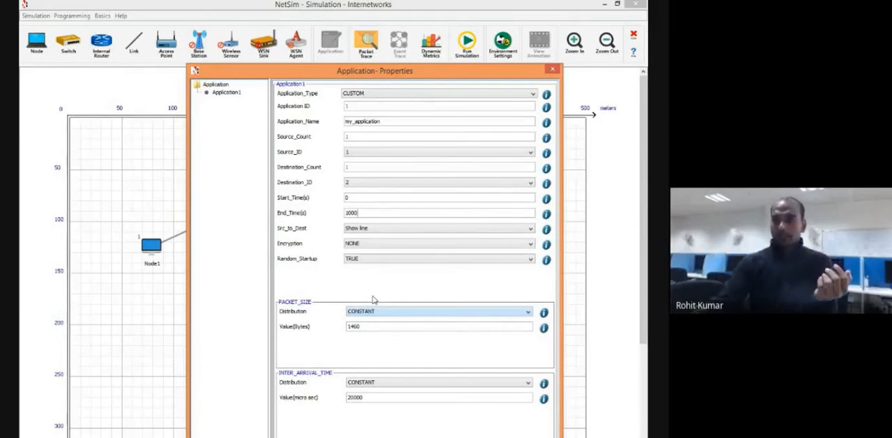
{"action": "left_click_drag", "start_coordinate": [361, 326], "coordinate": [346, 333]}
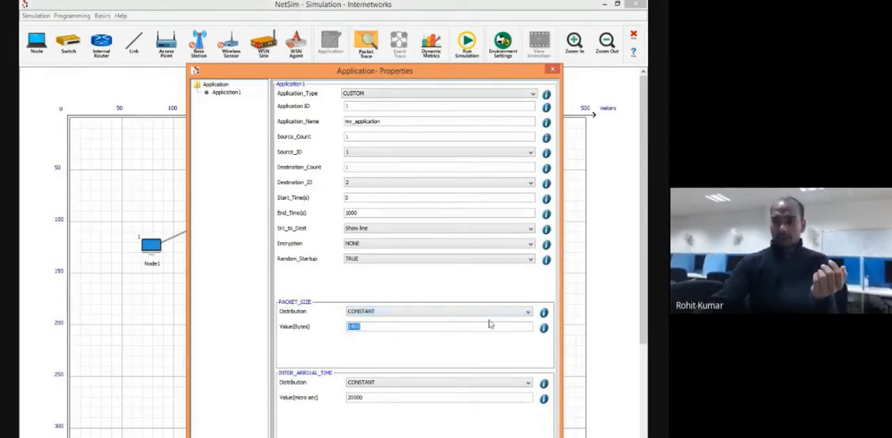
{"action": "left_click", "coordinate": [544, 315]}
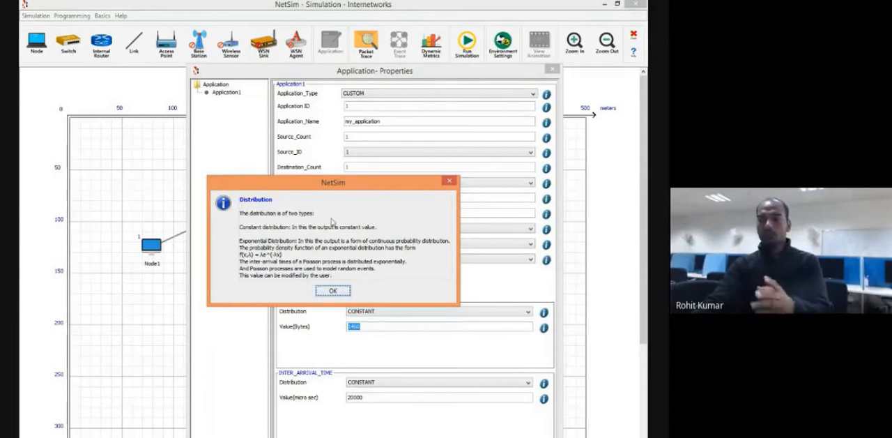
{"action": "left_click", "coordinate": [334, 291]}
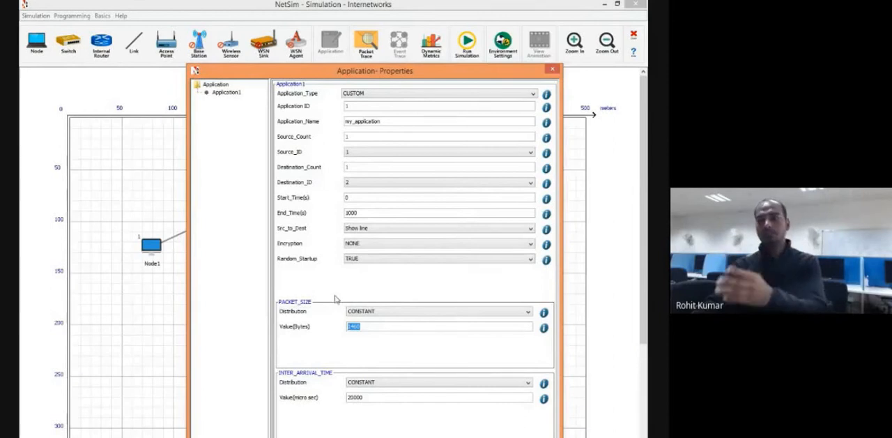
{"action": "left_click", "coordinate": [363, 313]}
{"action": "left_click", "coordinate": [363, 310]}
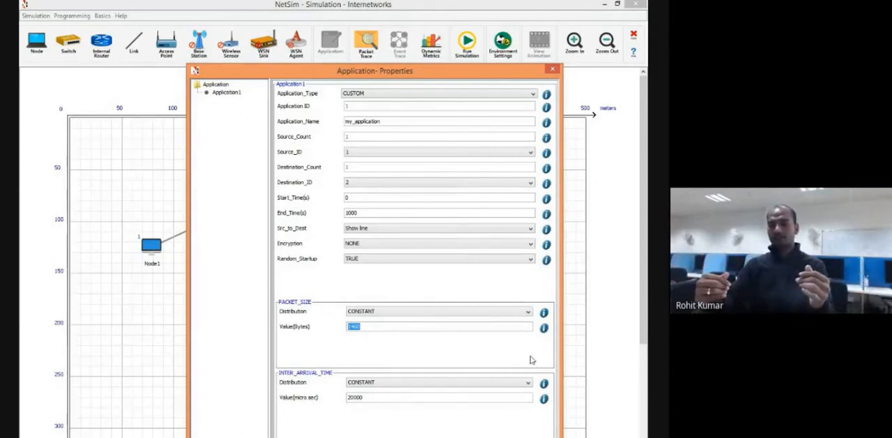
Examine the inter-arrival time distribution choices, keeping CONSTANT, and bring the whole application properties dialog into view.
{"action": "left_click", "coordinate": [527, 382]}
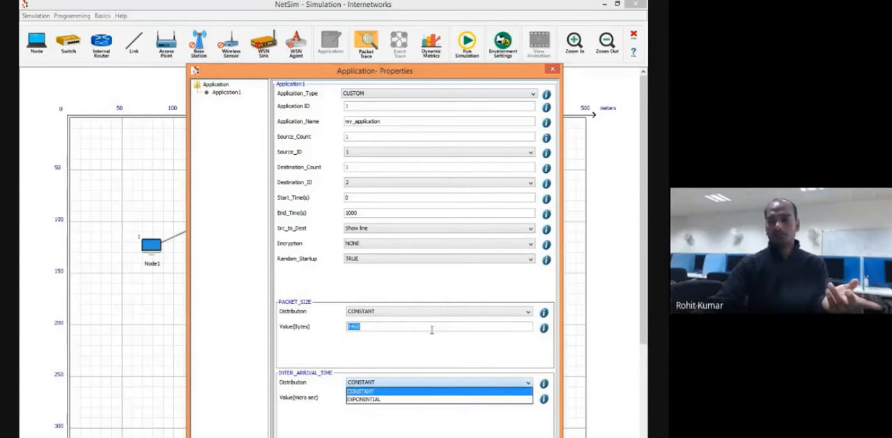
{"action": "left_click", "coordinate": [416, 357]}
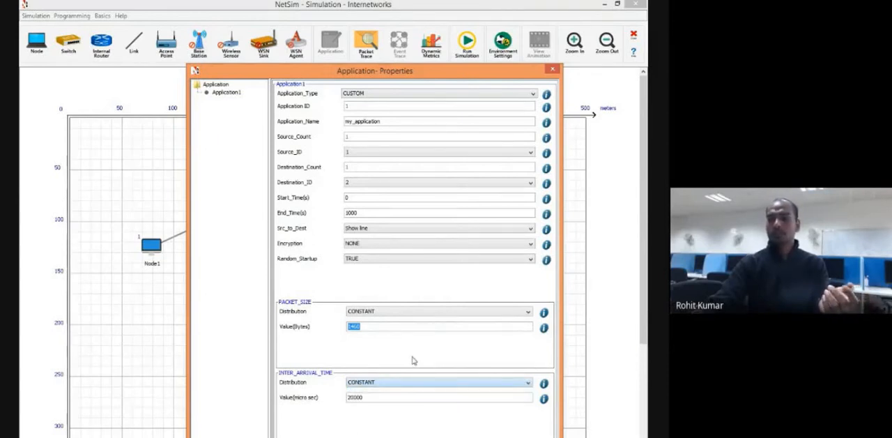
{"action": "left_click_drag", "start_coordinate": [412, 77], "coordinate": [398, 32]}
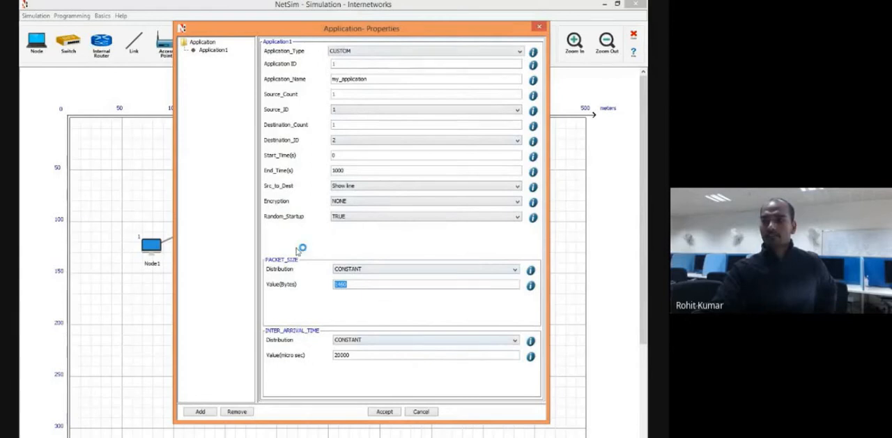
Accept the application properties with type CUSTOM and Src_to_Dest kept at Show line, and enable packet trace logging.
{"action": "left_click", "coordinate": [353, 53]}
{"action": "left_click", "coordinate": [353, 68]}
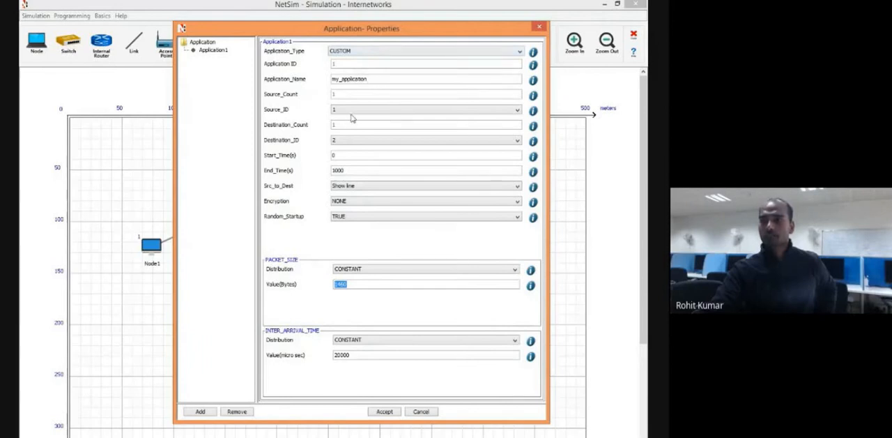
{"action": "left_click", "coordinate": [347, 186]}
{"action": "left_click", "coordinate": [347, 187]}
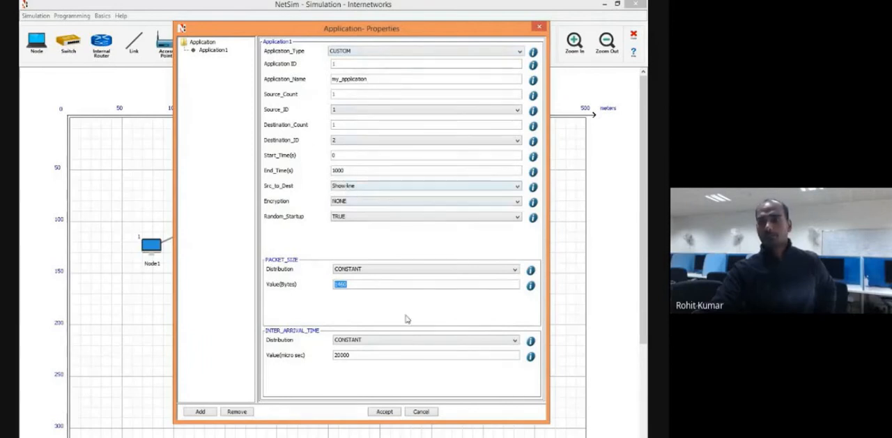
{"action": "left_click", "coordinate": [385, 412]}
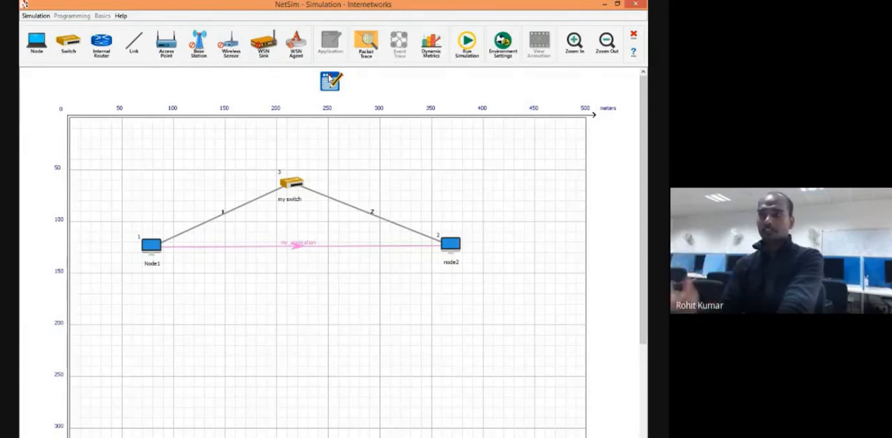
{"action": "left_click", "coordinate": [371, 44]}
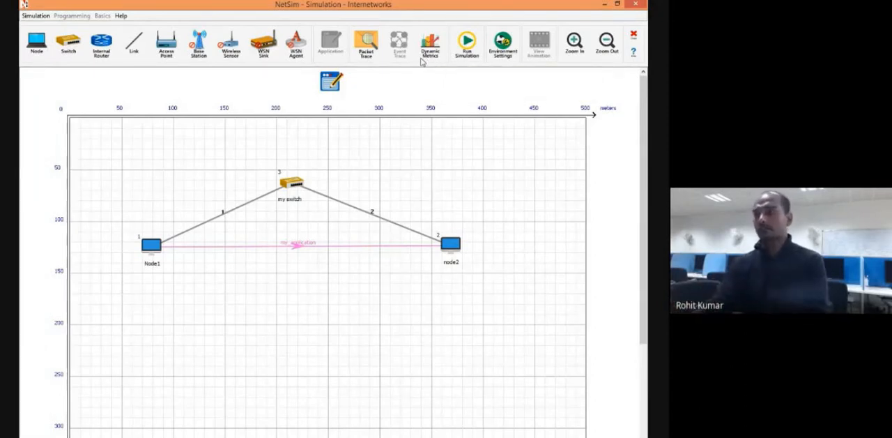
Open the run settings for the simulation and set the simulation time to 10 s.
{"action": "left_click", "coordinate": [467, 43]}
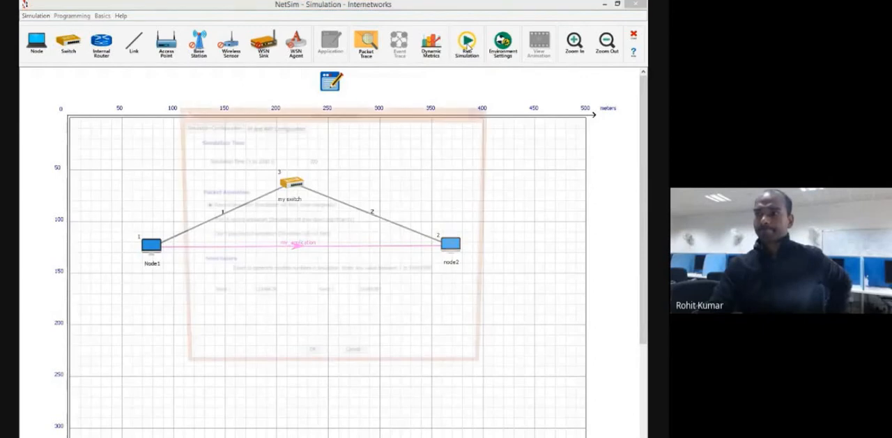
{"action": "left_click_drag", "start_coordinate": [421, 117], "coordinate": [410, 91]}
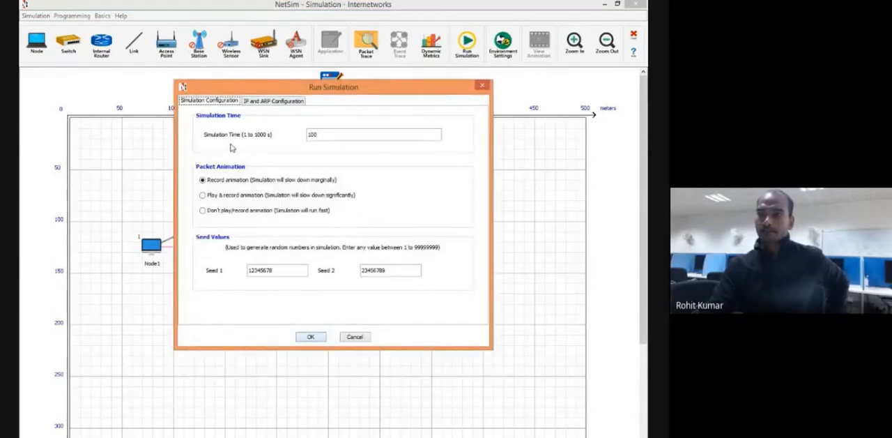
{"action": "left_click", "coordinate": [330, 136]}
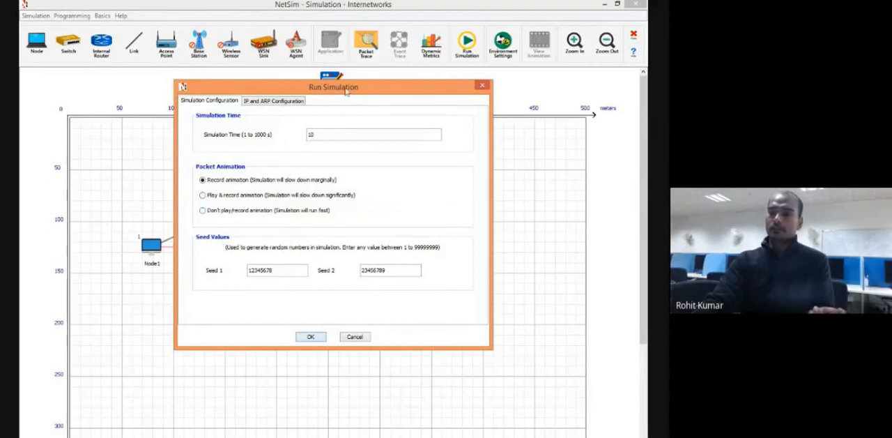
Examine the packet animation options and the two random-number seed values, keeping the run settings in view over the network.
{"action": "left_click_drag", "start_coordinate": [346, 92], "coordinate": [462, 118]}
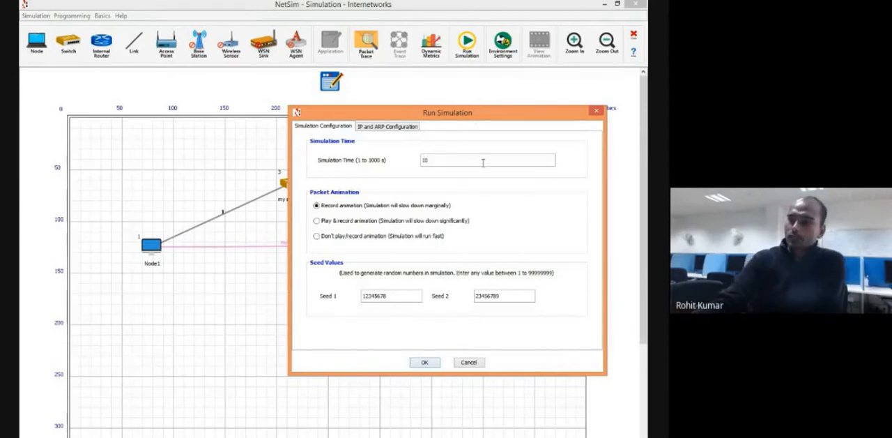
{"action": "left_click_drag", "start_coordinate": [478, 119], "coordinate": [470, 79]}
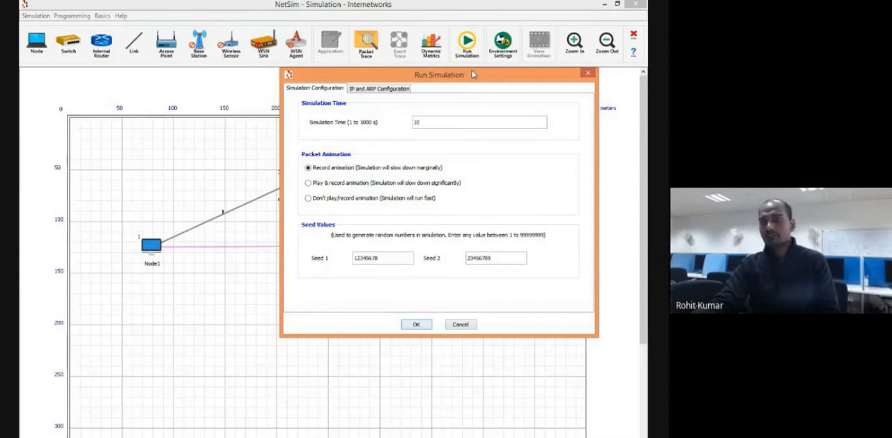
{"action": "left_click_drag", "start_coordinate": [471, 77], "coordinate": [423, 89]}
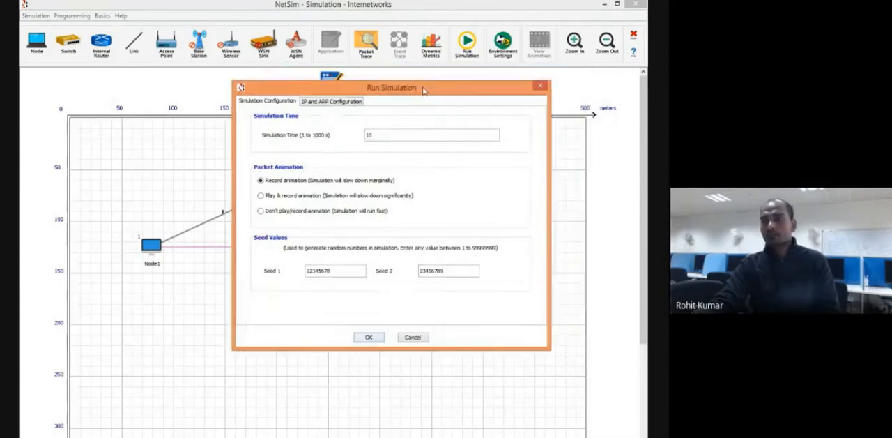
{"action": "left_click", "coordinate": [333, 270]}
{"action": "left_click_drag", "start_coordinate": [333, 270], "coordinate": [293, 272]}
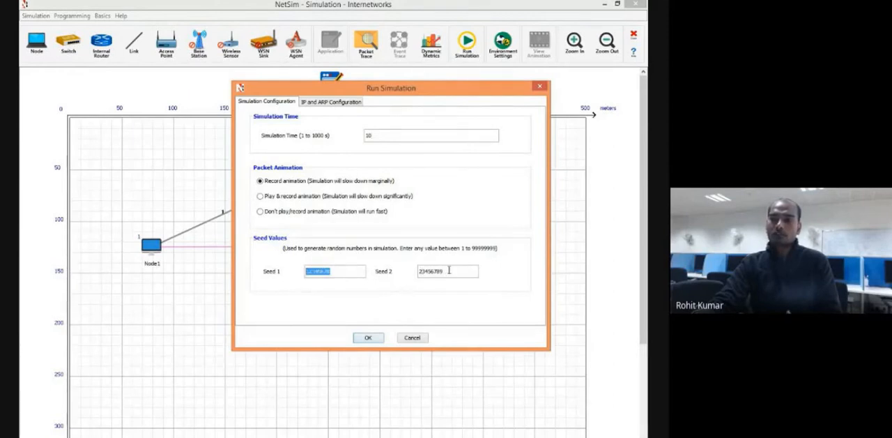
{"action": "left_click_drag", "start_coordinate": [450, 271], "coordinate": [420, 269]}
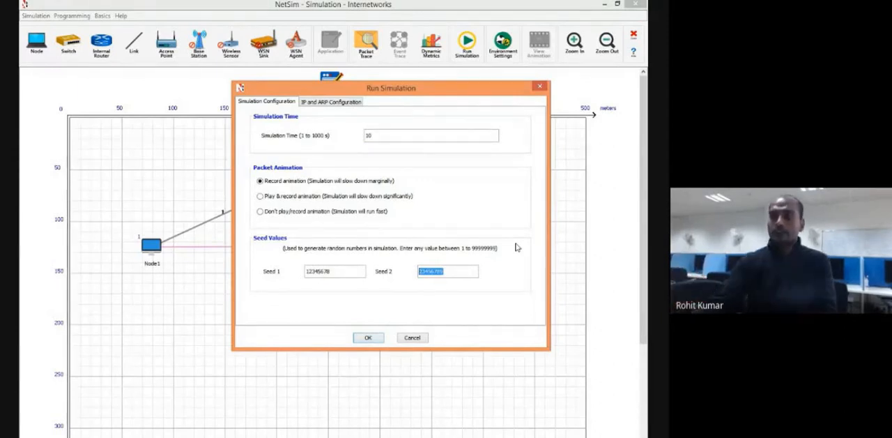
{"action": "left_click_drag", "start_coordinate": [430, 94], "coordinate": [360, 124]}
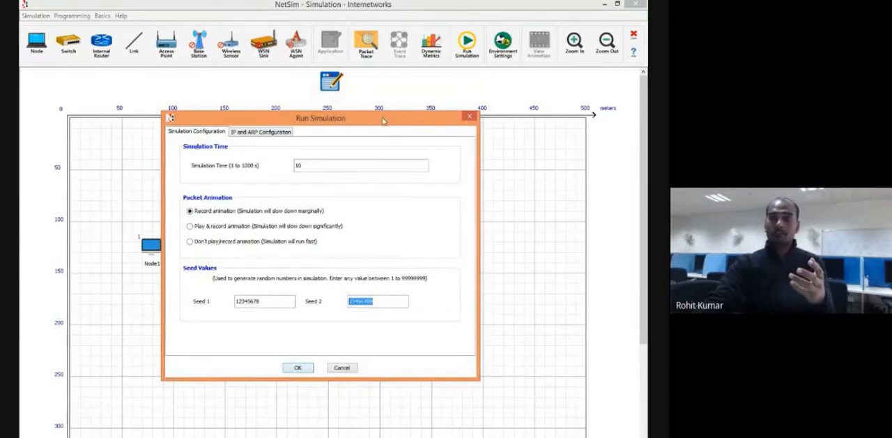
{"action": "mouse_move", "coordinate": [384, 116]}
{"action": "left_mouse_down"}
{"action": "mouse_move", "coordinate": [403, 107]}
{"action": "mouse_move", "coordinate": [385, 116]}
{"action": "left_mouse_up"}
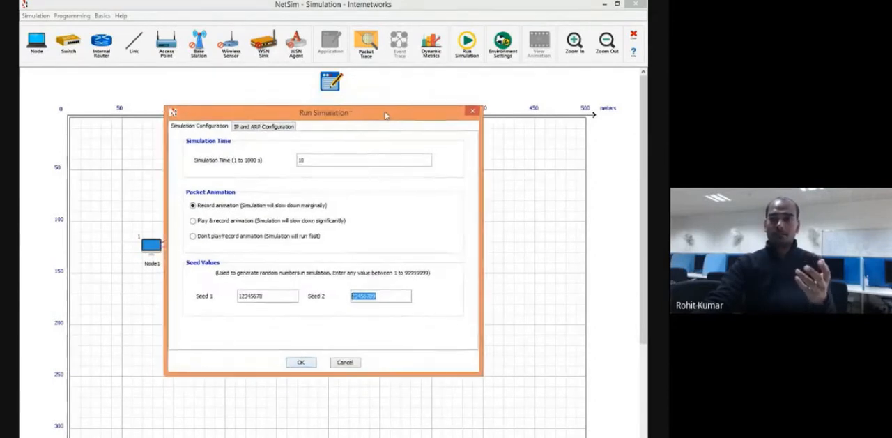
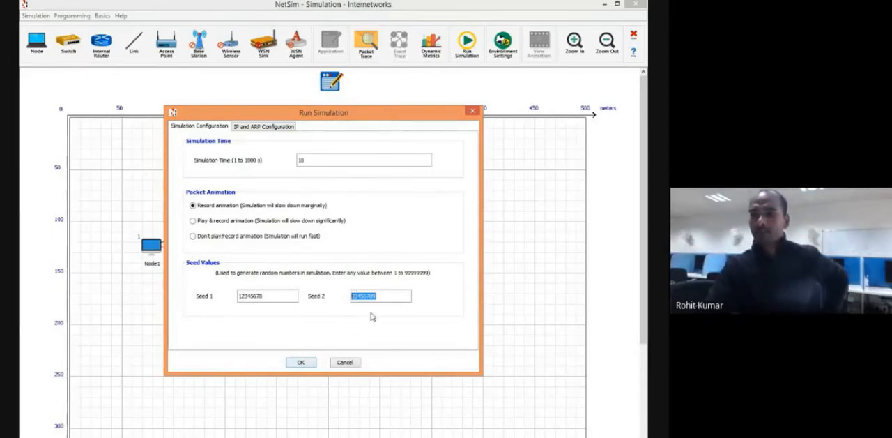
Set Seed 1 to 12345 and Seed 2 to 23456 for the random-number generation in the run settings.
{"action": "left_click", "coordinate": [376, 297]}
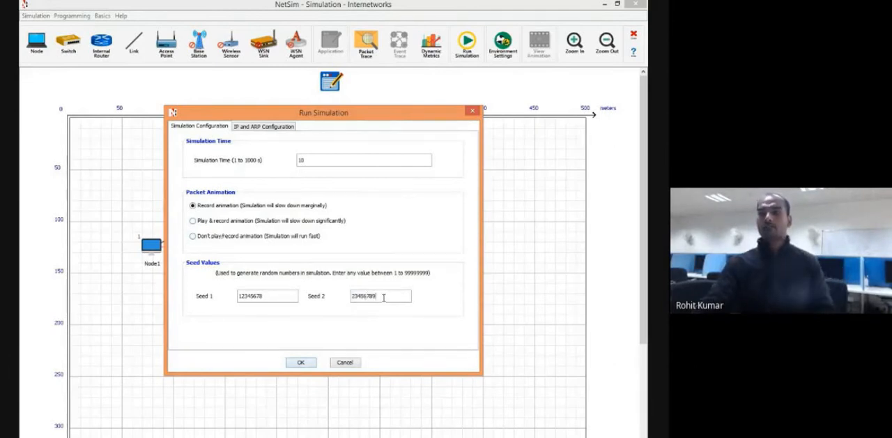
{"action": "left_click_drag", "start_coordinate": [383, 297], "coordinate": [348, 301]}
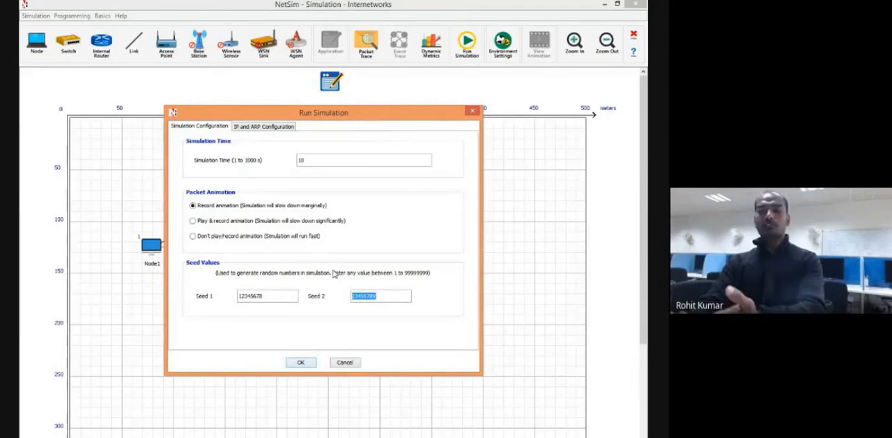
{"action": "left_click_drag", "start_coordinate": [290, 297], "coordinate": [239, 296]}
{"action": "left_click", "coordinate": [264, 296]}
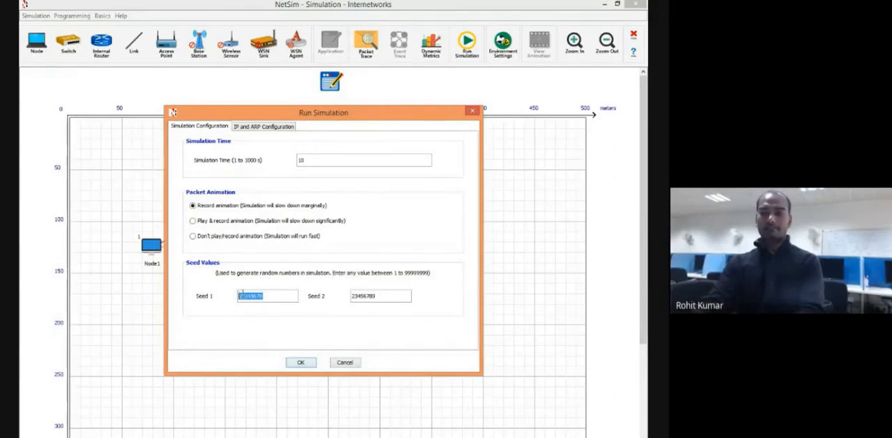
{"action": "left_click_drag", "start_coordinate": [356, 114], "coordinate": [333, 134]}
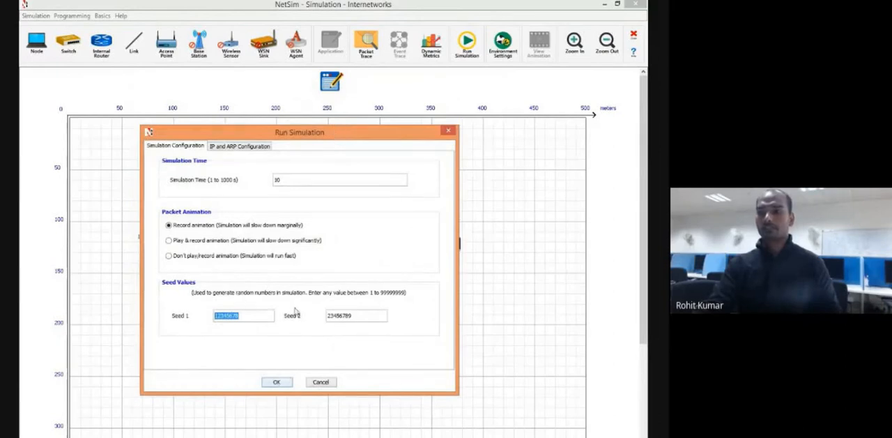
{"action": "left_click", "coordinate": [256, 318]}
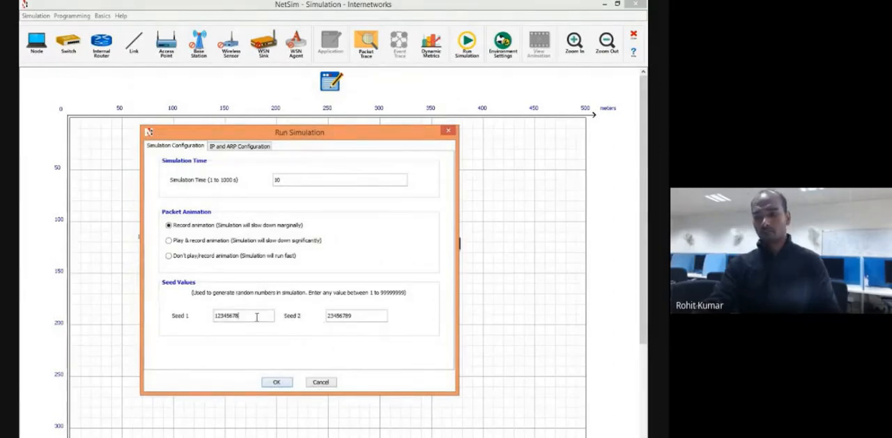
{"action": "key", "text": "BackSpace"}
{"action": "key", "text": "BackSpace"}
{"action": "key", "text": "BackSpace"}
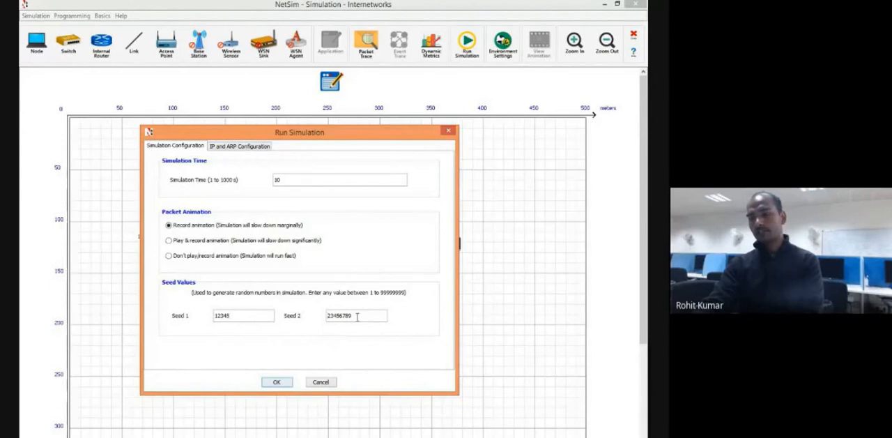
Choose Record animation for the packet animation after trying Play & record animation, and start the simulation.
{"action": "left_click", "coordinate": [310, 240]}
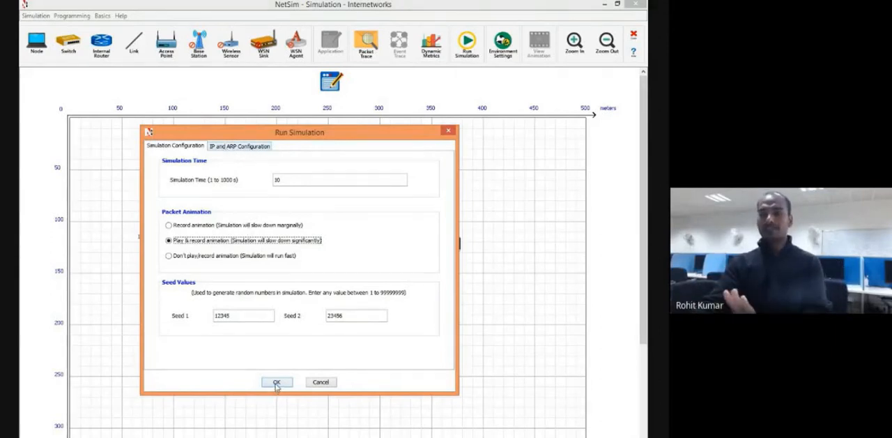
{"action": "left_click", "coordinate": [276, 385]}
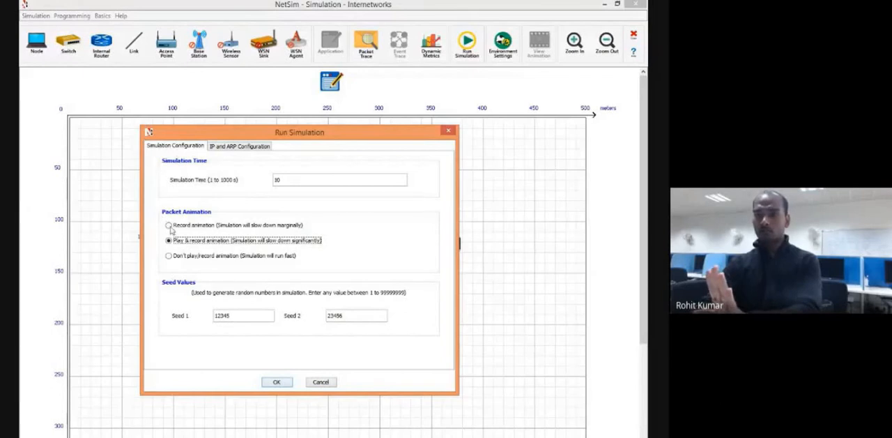
{"action": "left_click", "coordinate": [169, 225]}
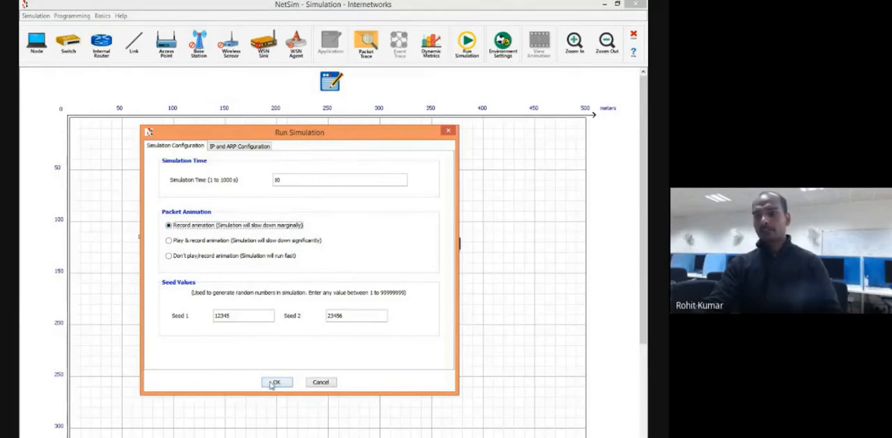
{"action": "left_click", "coordinate": [274, 383]}
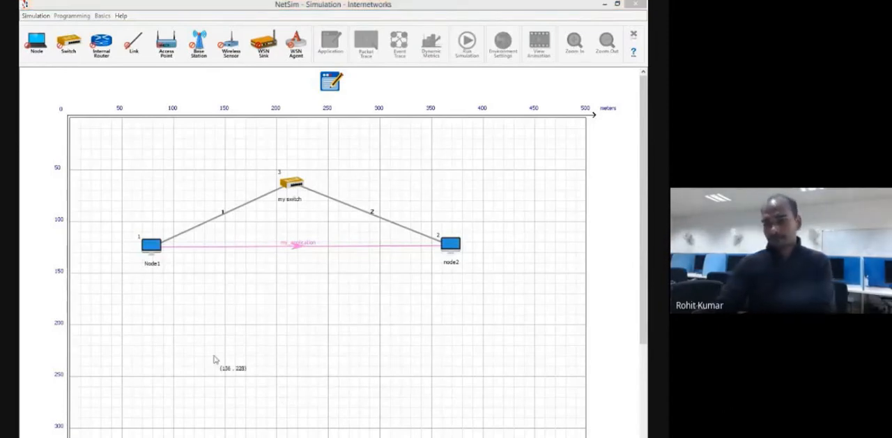
{"action": "mouse_move", "coordinate": [333, 437]}
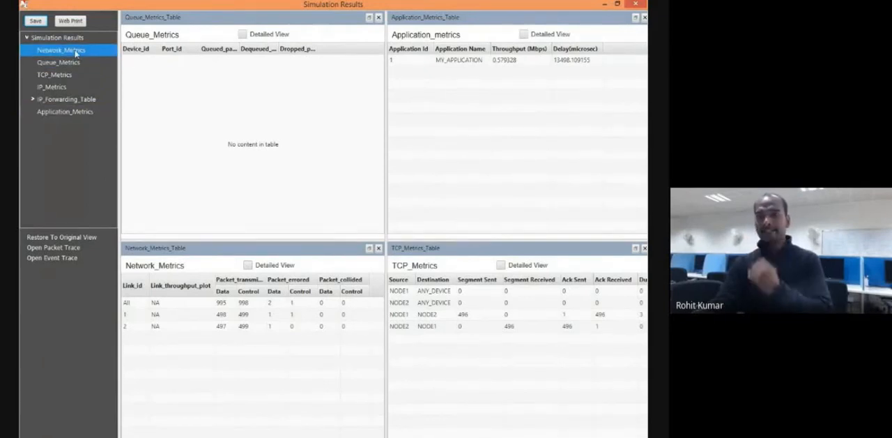
View the network, queue, TCP and IP metrics tables from the simulation results, and close the IP metrics table.
{"action": "left_click", "coordinate": [28, 38]}
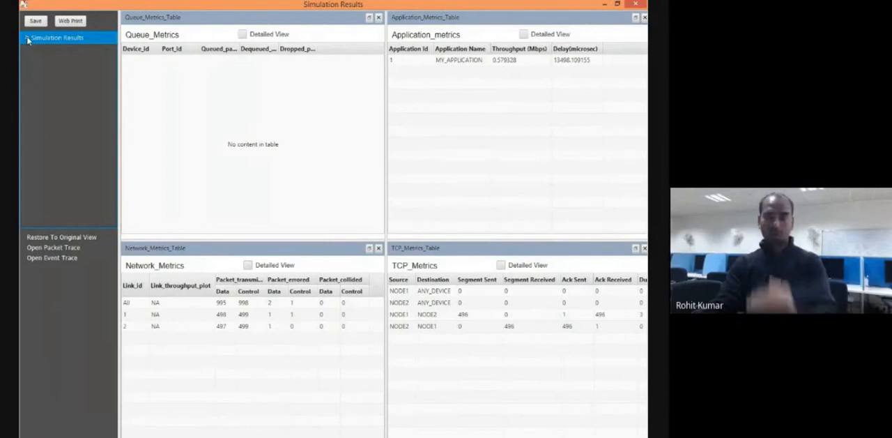
{"action": "left_click", "coordinate": [28, 39]}
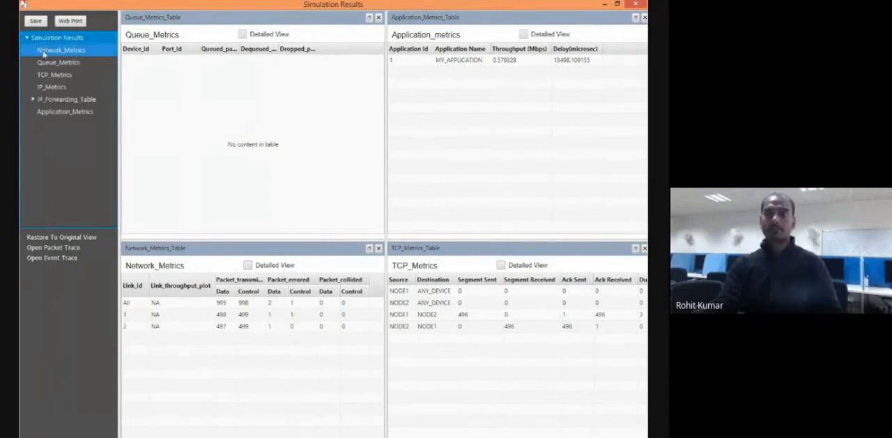
{"action": "left_click", "coordinate": [44, 51]}
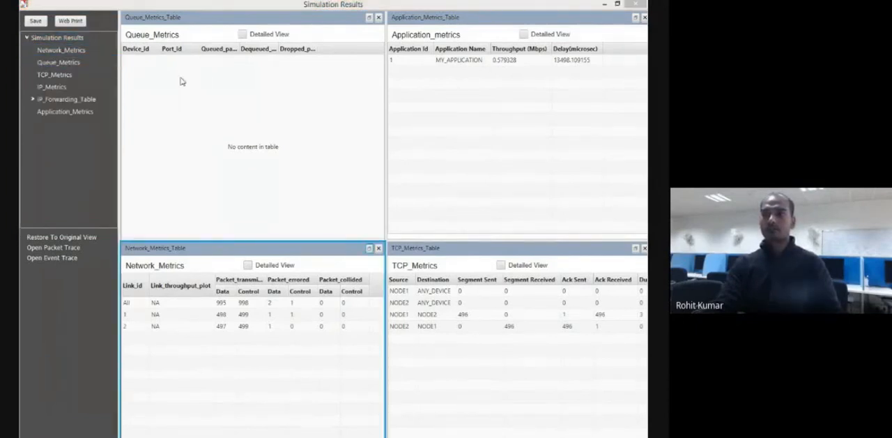
{"action": "left_click", "coordinate": [67, 74]}
{"action": "left_click", "coordinate": [65, 62]}
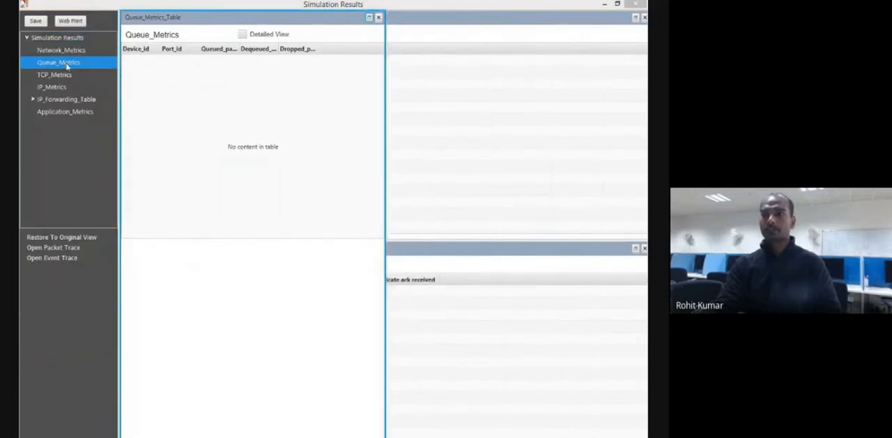
{"action": "left_click", "coordinate": [52, 74]}
{"action": "left_click", "coordinate": [51, 86]}
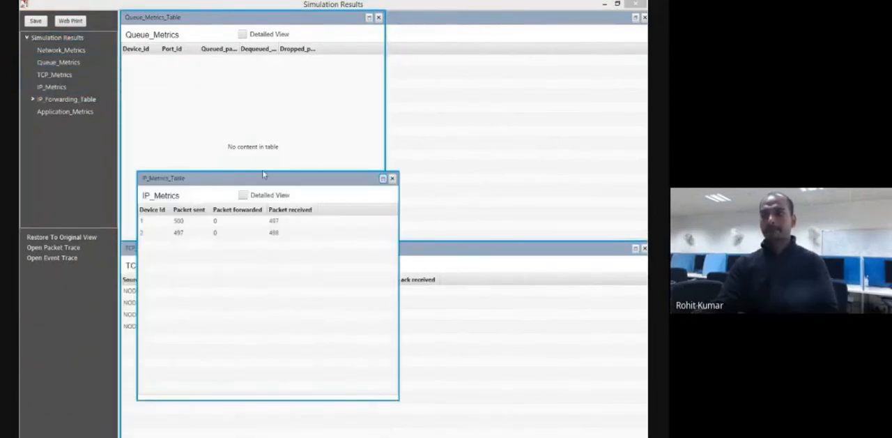
{"action": "left_click_drag", "start_coordinate": [262, 180], "coordinate": [269, 283]}
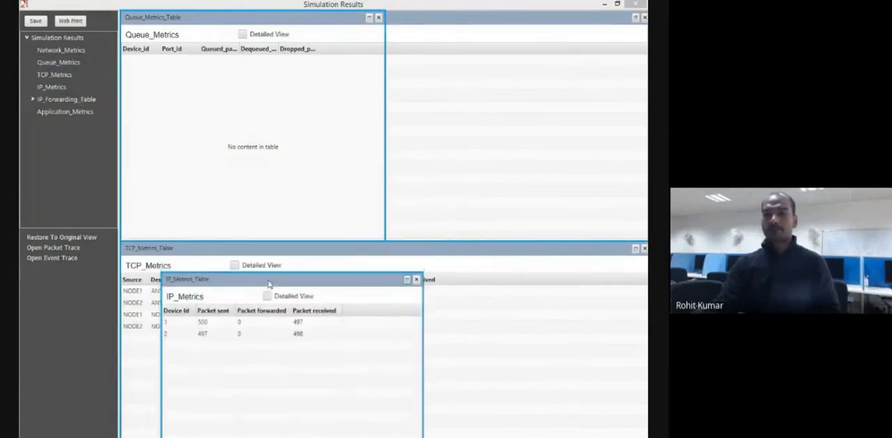
{"action": "left_click", "coordinate": [415, 279]}
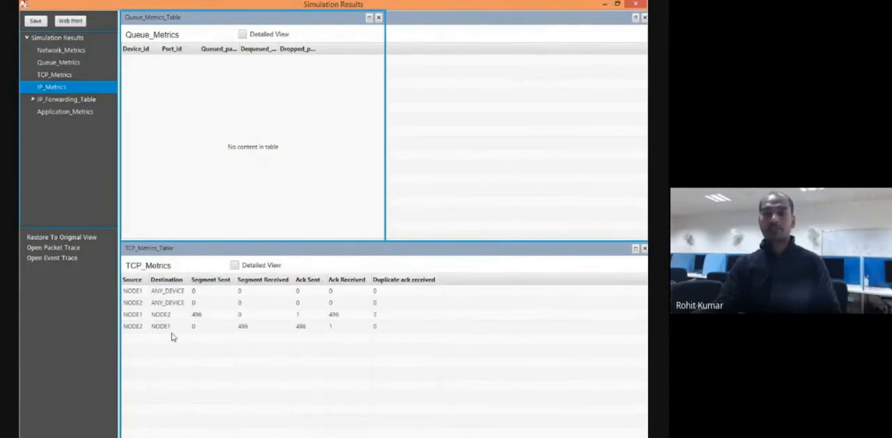
View the IP forwarding table of NODE1 and close it again.
{"action": "left_click", "coordinate": [64, 99]}
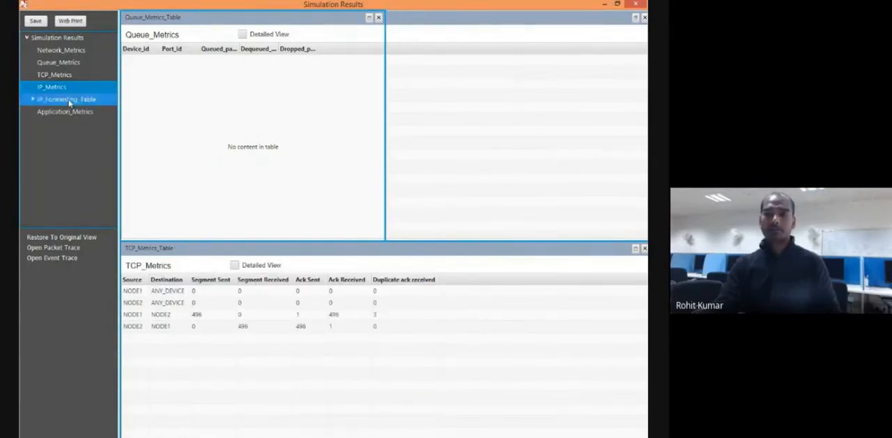
{"action": "left_click", "coordinate": [31, 100]}
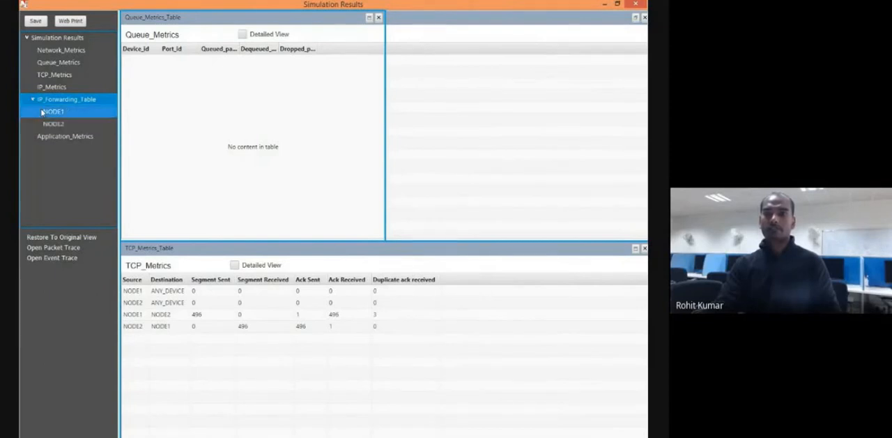
{"action": "left_click", "coordinate": [50, 112]}
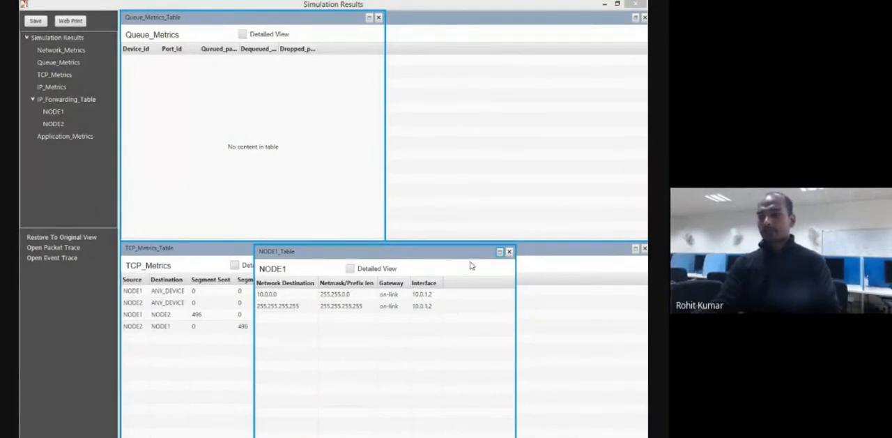
{"action": "left_click_drag", "start_coordinate": [454, 255], "coordinate": [473, 187]}
{"action": "left_click", "coordinate": [530, 184]}
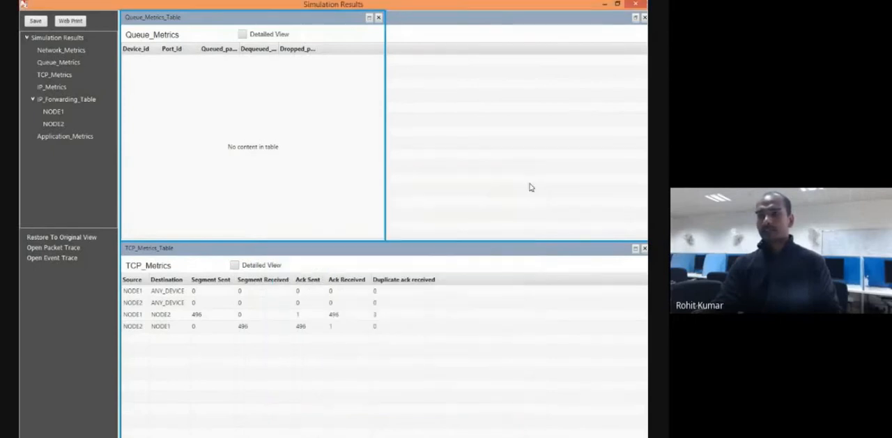
Restore the simulation results to the original view with the list of metrics expanded.
{"action": "left_click", "coordinate": [26, 37]}
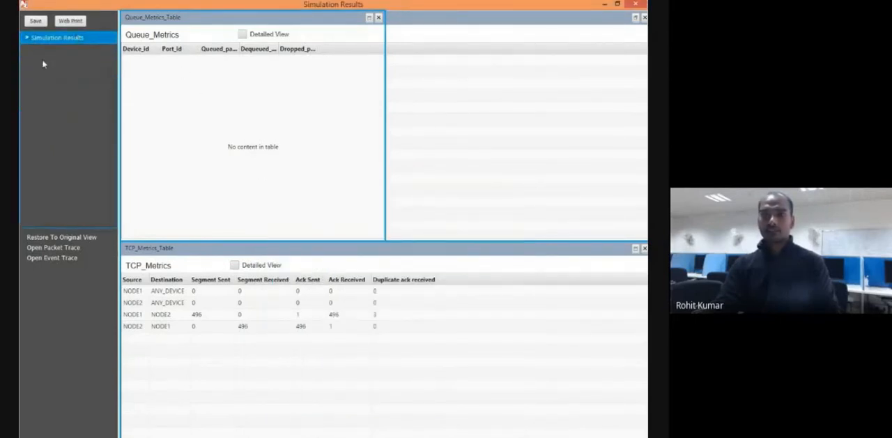
{"action": "left_click", "coordinate": [78, 237]}
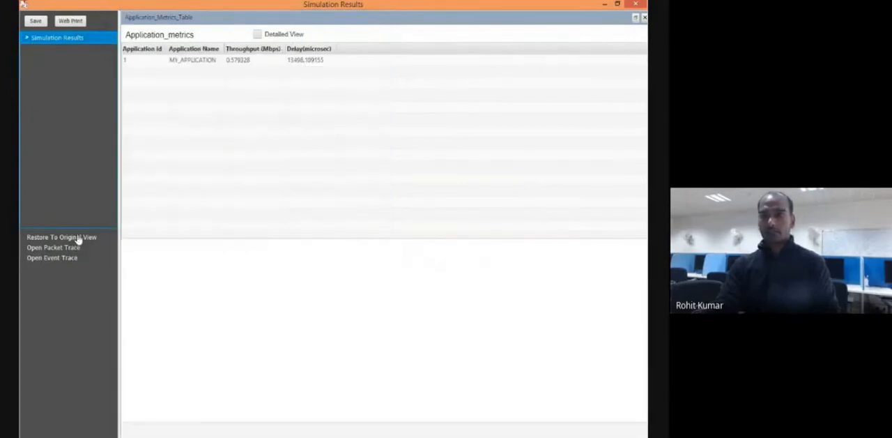
{"action": "left_click", "coordinate": [26, 38]}
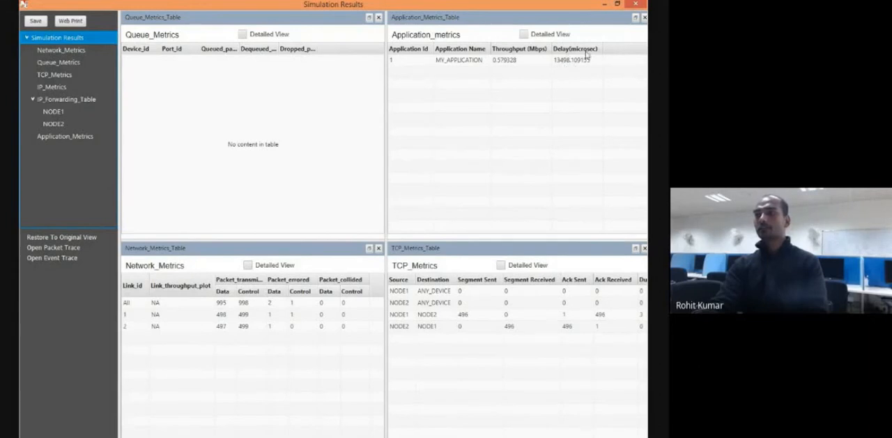
Show the application metrics in detailed view and examine all columns from application ID to throughput and delay.
{"action": "left_click", "coordinate": [524, 34]}
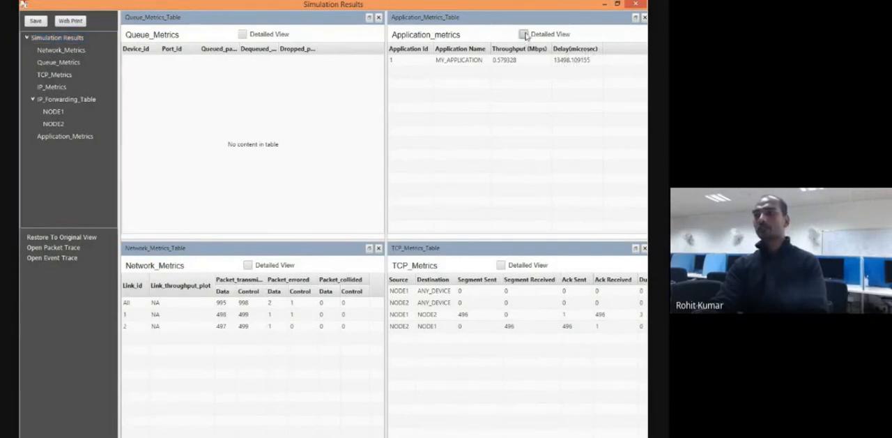
{"action": "left_click_drag", "start_coordinate": [491, 437], "coordinate": [519, 437]}
{"action": "left_click_drag", "start_coordinate": [494, 232], "coordinate": [552, 233]}
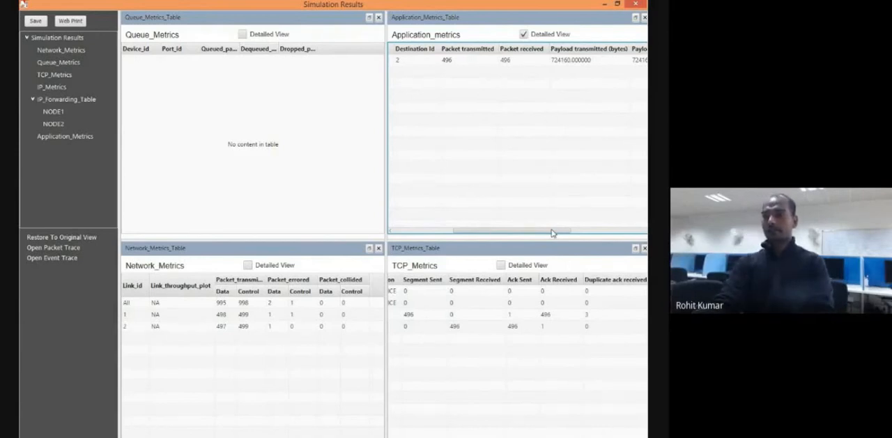
{"action": "left_click_drag", "start_coordinate": [552, 233], "coordinate": [639, 241]}
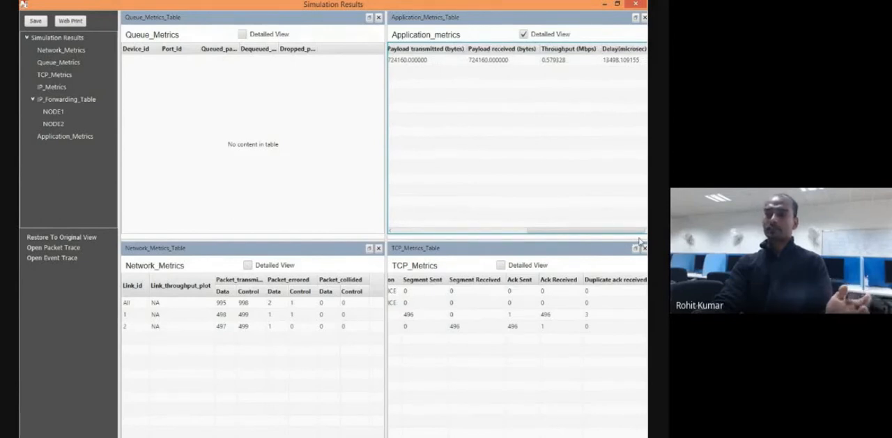
{"action": "left_click_drag", "start_coordinate": [627, 232], "coordinate": [488, 245]}
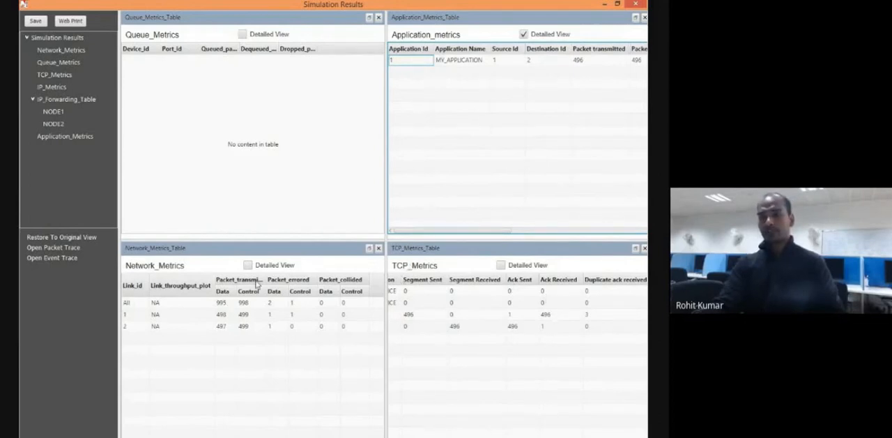
Close the queue metrics table and leave the simulation results.
{"action": "left_click", "coordinate": [379, 17]}
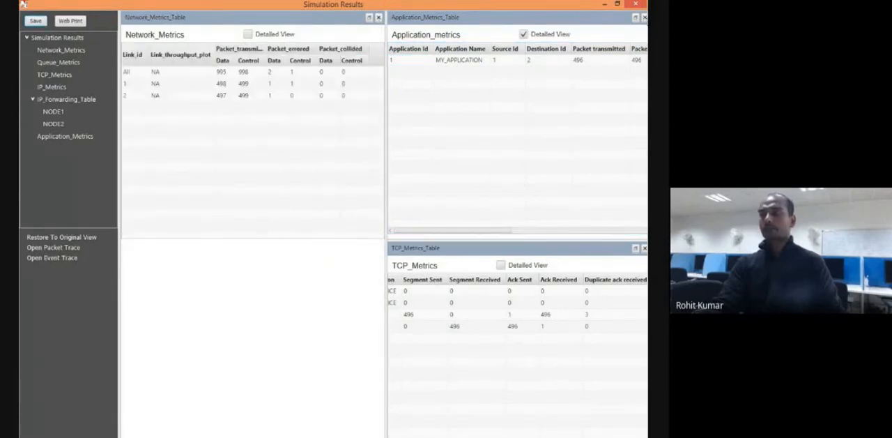
{"action": "left_click", "coordinate": [634, 4]}
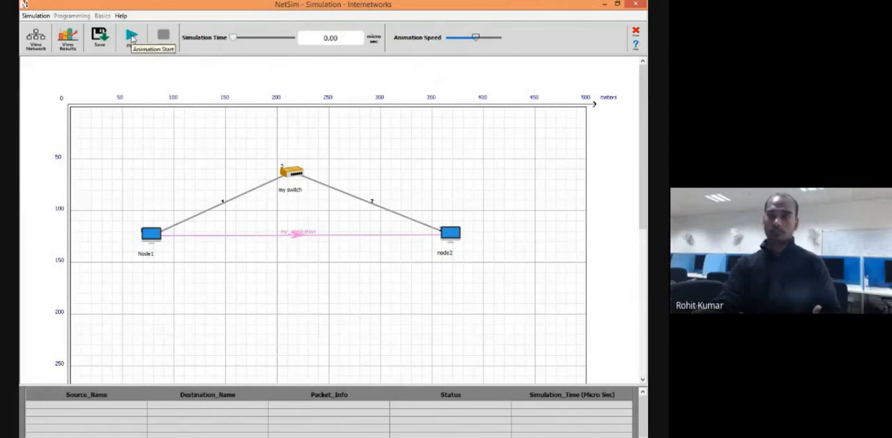
Play the packet animation at a much lower speed, pause it during the TCP_SYNACK transfer, and raise the animation speed slightly.
{"action": "left_click", "coordinate": [131, 39]}
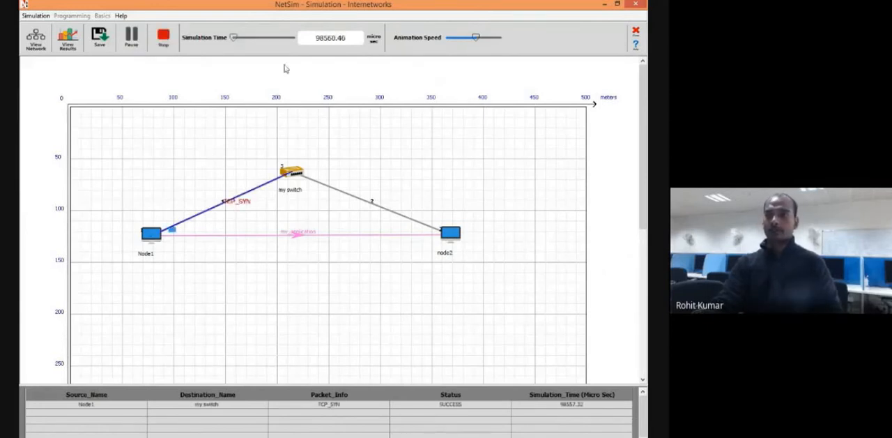
{"action": "left_click_drag", "start_coordinate": [477, 40], "coordinate": [450, 39]}
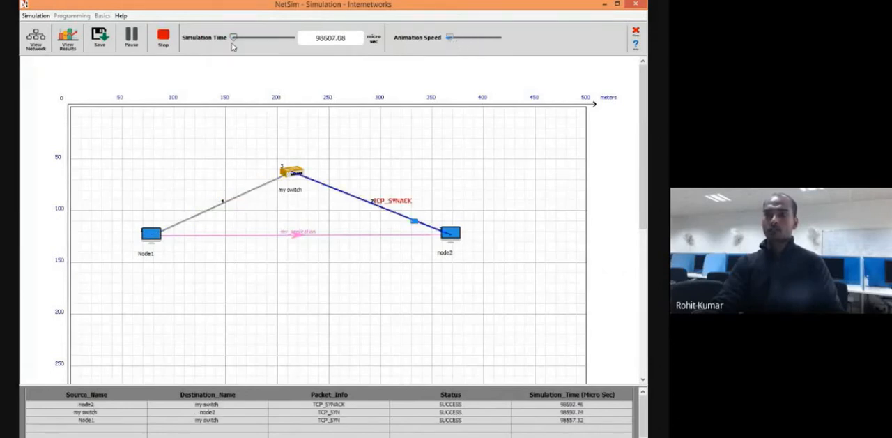
{"action": "left_click", "coordinate": [131, 36]}
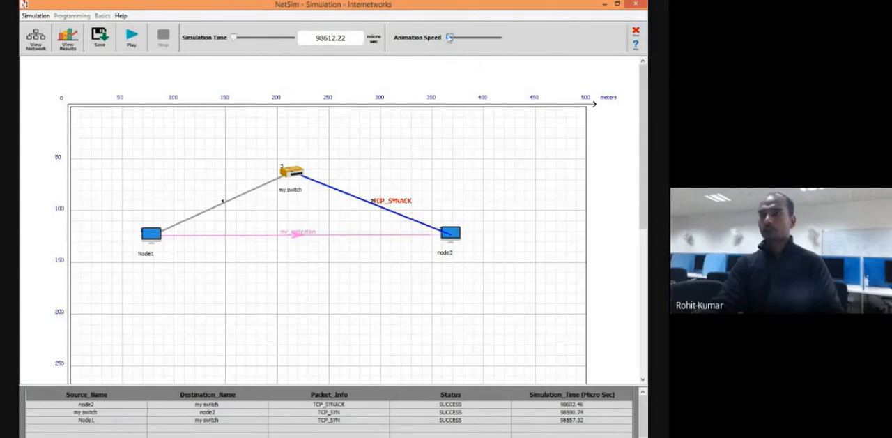
{"action": "mouse_move", "coordinate": [450, 38]}
{"action": "left_mouse_down"}
{"action": "mouse_move", "coordinate": [465, 40]}
{"action": "mouse_move", "coordinate": [455, 40]}
{"action": "left_mouse_up"}
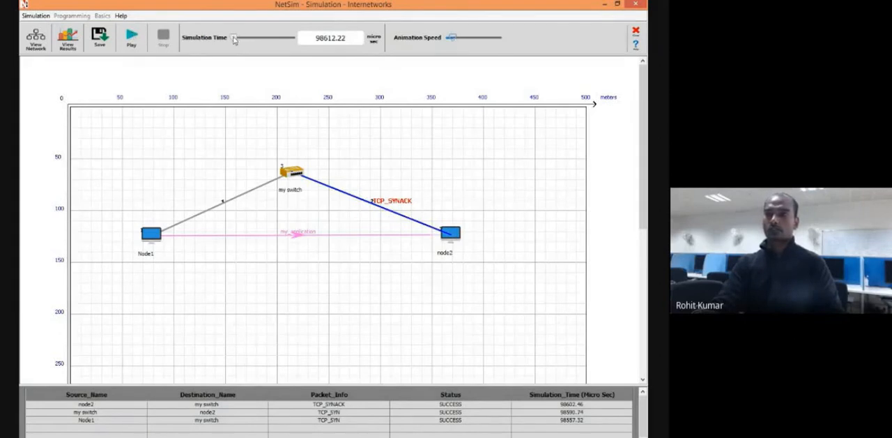
Play the packet animation, pausing during the switch-to-Node1 TCP_SYNACK transfer, and rerun it at the lowest speed until pausing at MY_APPLICATION-1.
{"action": "left_click", "coordinate": [133, 43]}
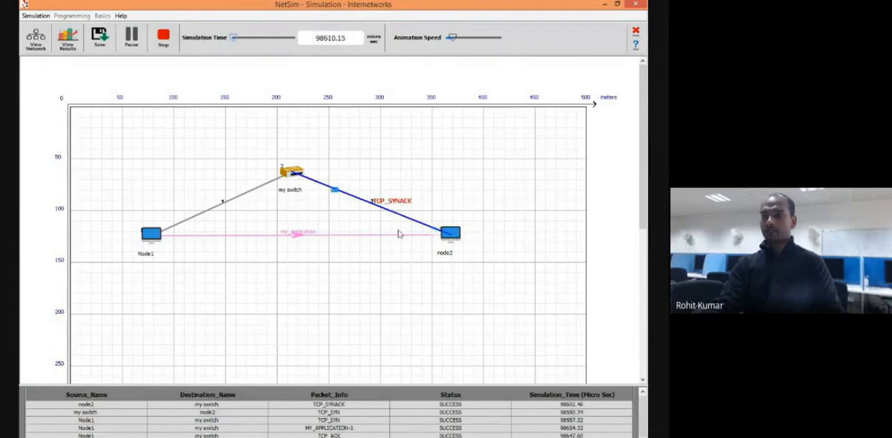
{"action": "left_click", "coordinate": [131, 36]}
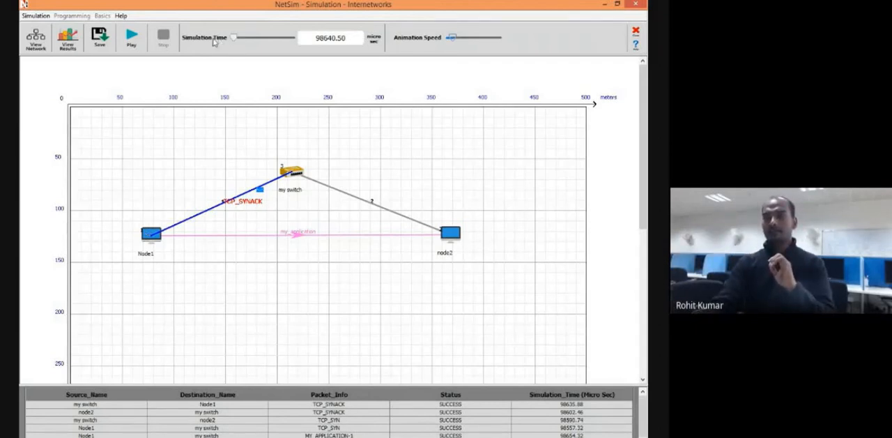
{"action": "left_click", "coordinate": [132, 36]}
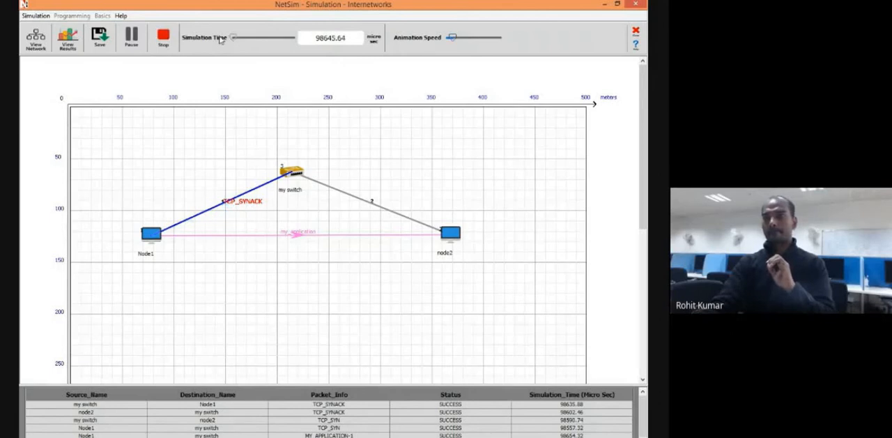
{"action": "left_click_drag", "start_coordinate": [452, 39], "coordinate": [412, 32]}
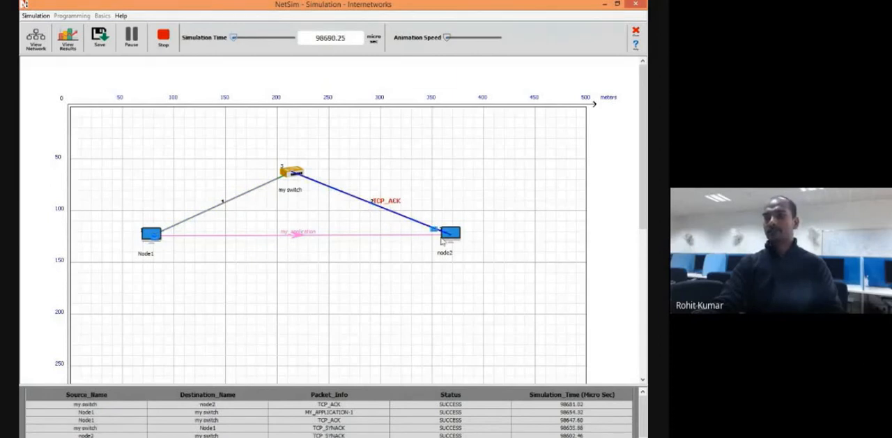
{"action": "left_click", "coordinate": [131, 38]}
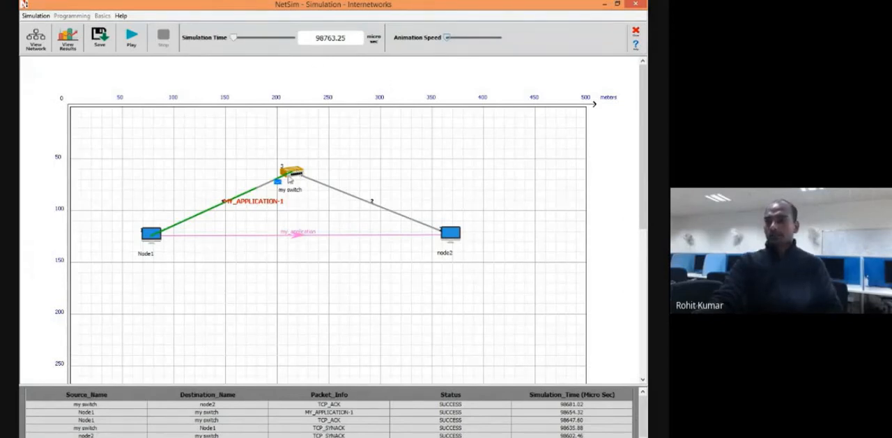
Resume the packet animation, advance the simulation time to about 7.1 s, and raise the animation speed to play it to the end.
{"action": "left_click", "coordinate": [132, 38]}
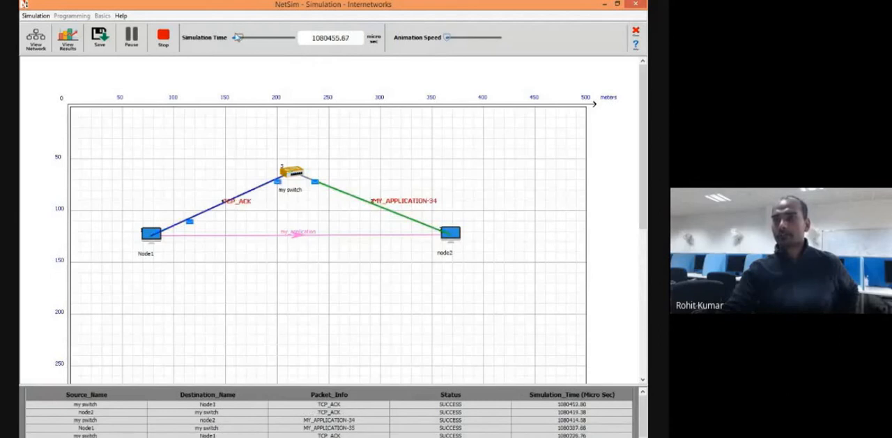
{"action": "left_click_drag", "start_coordinate": [244, 39], "coordinate": [276, 41]}
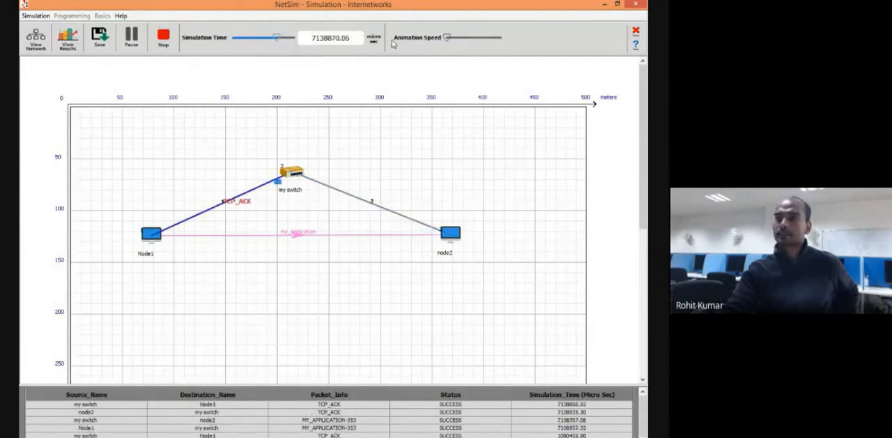
{"action": "left_click_drag", "start_coordinate": [447, 37], "coordinate": [475, 39]}
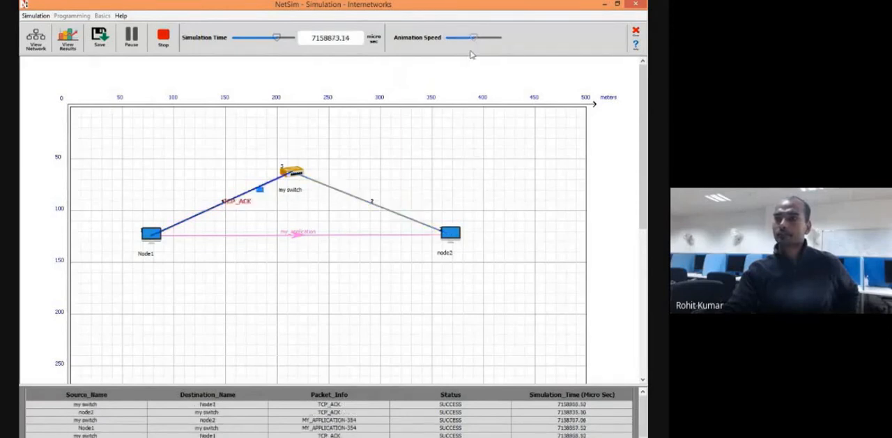
{"action": "left_click_drag", "start_coordinate": [474, 38], "coordinate": [492, 37]}
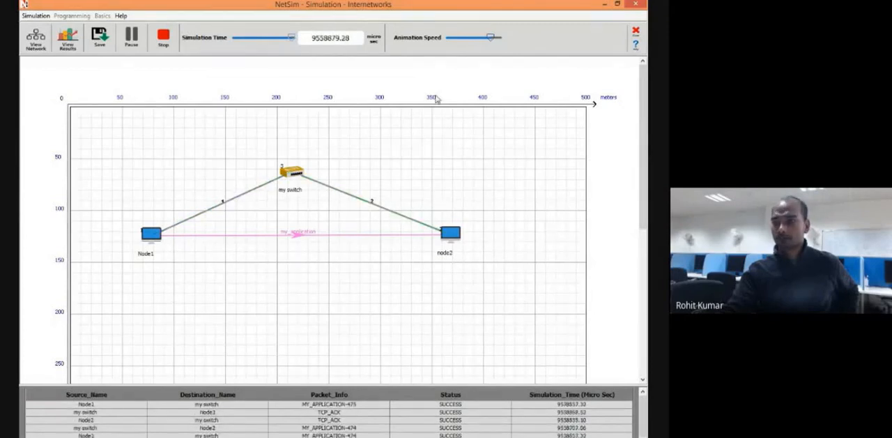
{"action": "scroll", "coordinate": [435, 99], "scroll_direction": "down", "scroll_amount": 5}
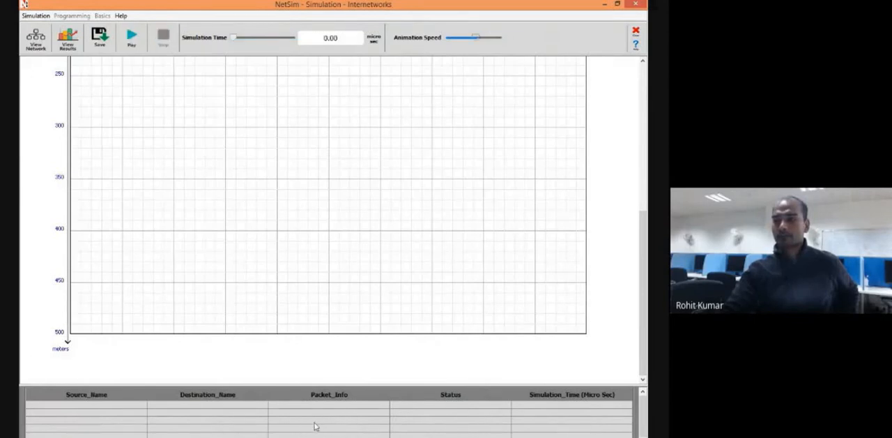
{"action": "scroll", "coordinate": [375, 254], "scroll_direction": "up", "scroll_amount": 5}
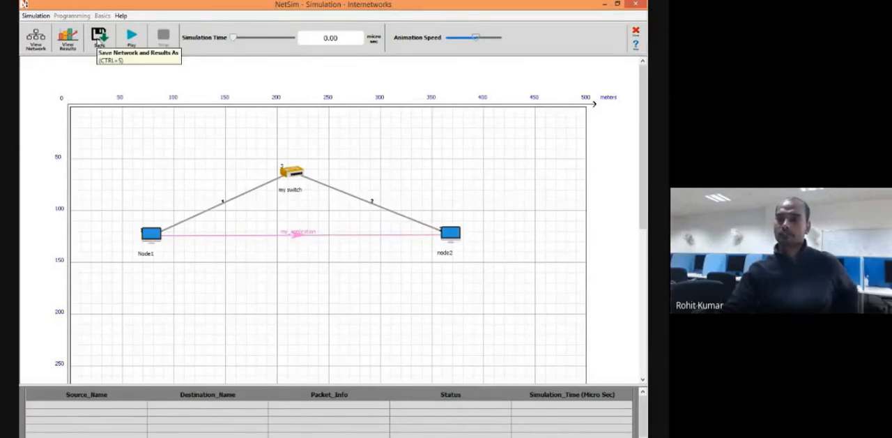
Start saving the network and results as Experiment1, and create a folder named "1st netsim workshop" in Documents.
{"action": "left_click", "coordinate": [99, 36]}
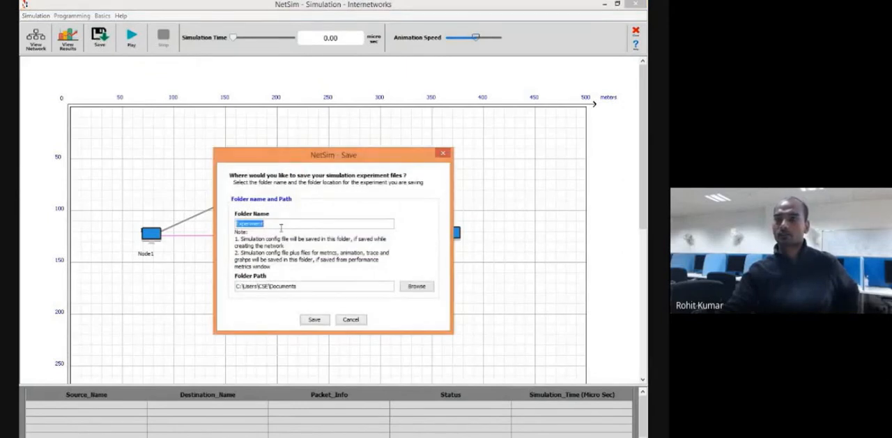
{"action": "left_click", "coordinate": [280, 227]}
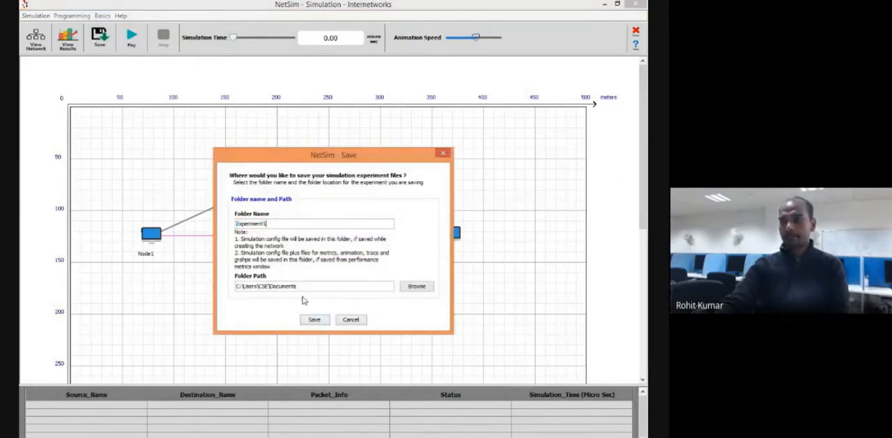
{"action": "left_click", "coordinate": [410, 288]}
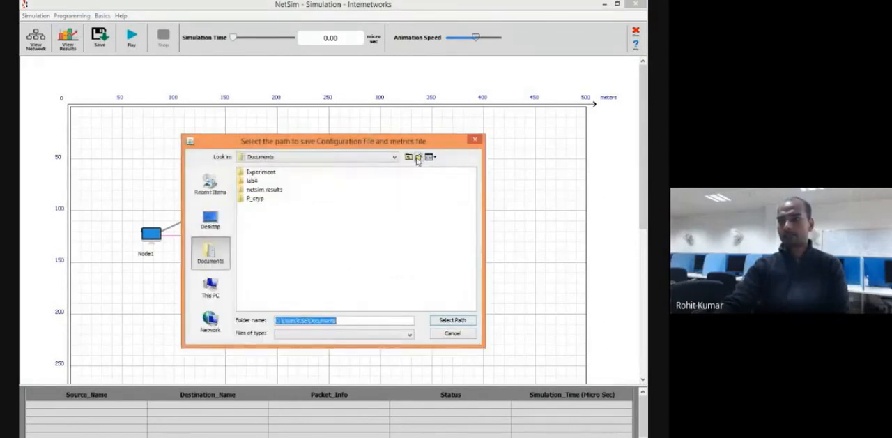
{"action": "left_click", "coordinate": [418, 158]}
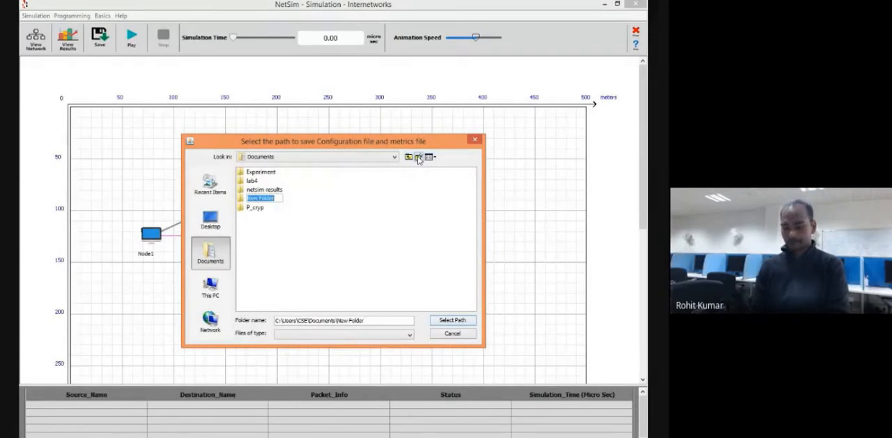
{"action": "type", "text": "netil"}
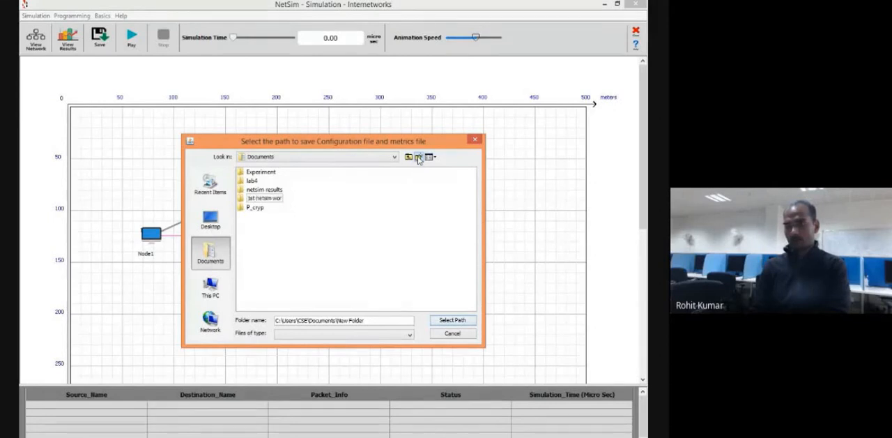
{"action": "key", "text": "Return"}
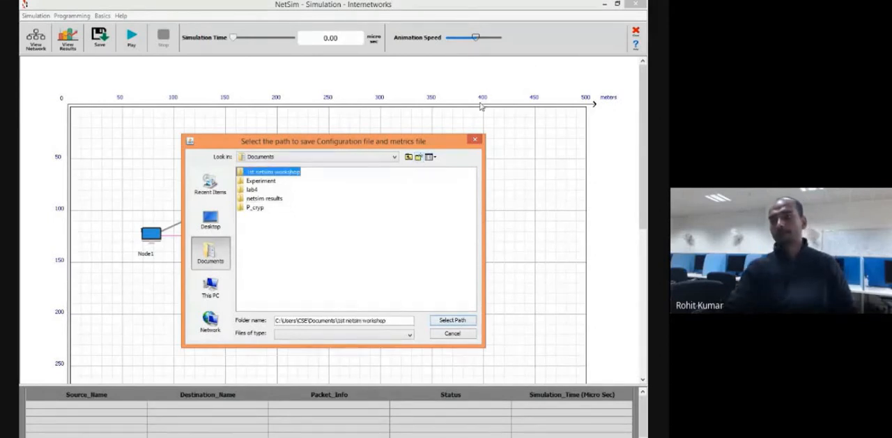
Choose the "1st netsim workshop" folder as the save path and save the experiment files.
{"action": "double_click", "coordinate": [291, 174]}
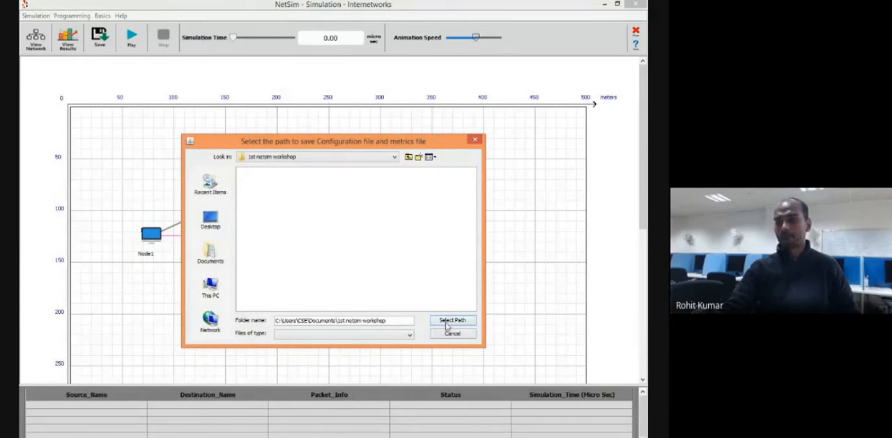
{"action": "left_click", "coordinate": [407, 338]}
{"action": "left_click", "coordinate": [437, 322]}
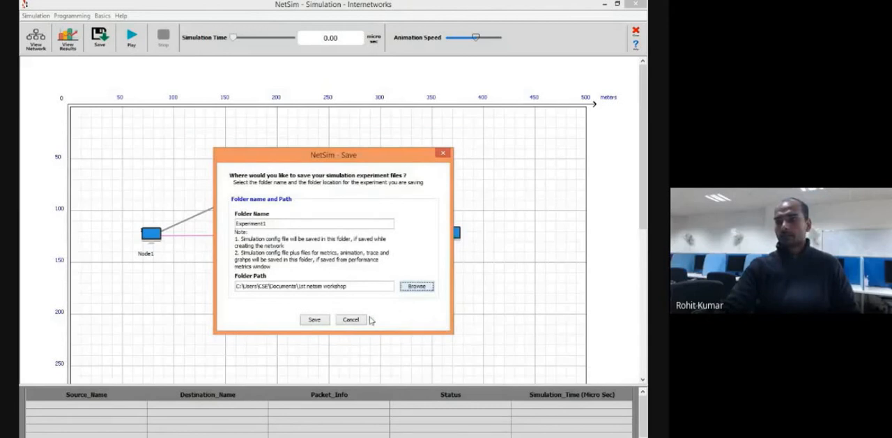
{"action": "left_click", "coordinate": [314, 319]}
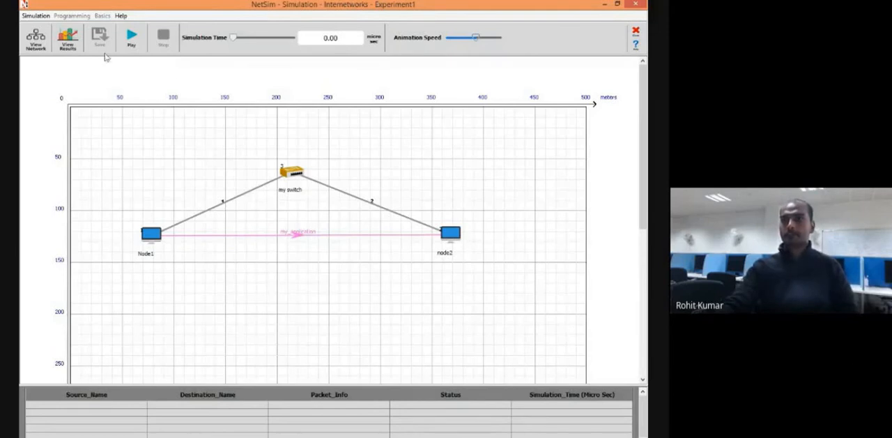
View the simulation results again and close them, keeping the program open when asked about closing it.
{"action": "left_click", "coordinate": [67, 39]}
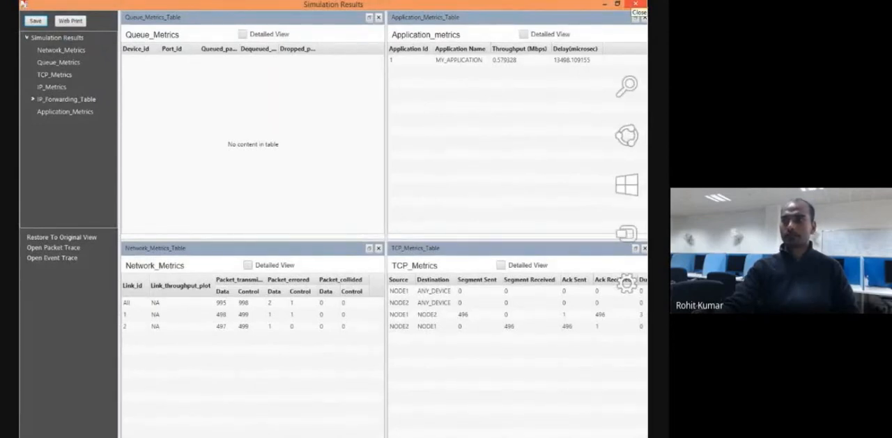
{"action": "left_click", "coordinate": [636, 5]}
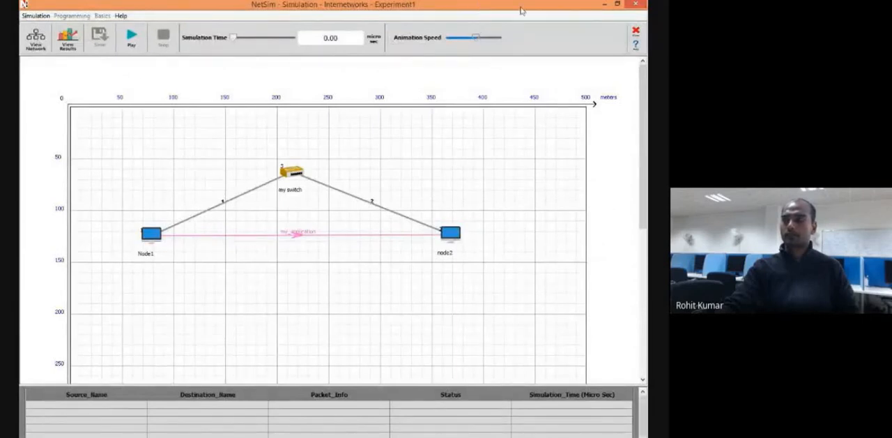
{"action": "left_click", "coordinate": [636, 4]}
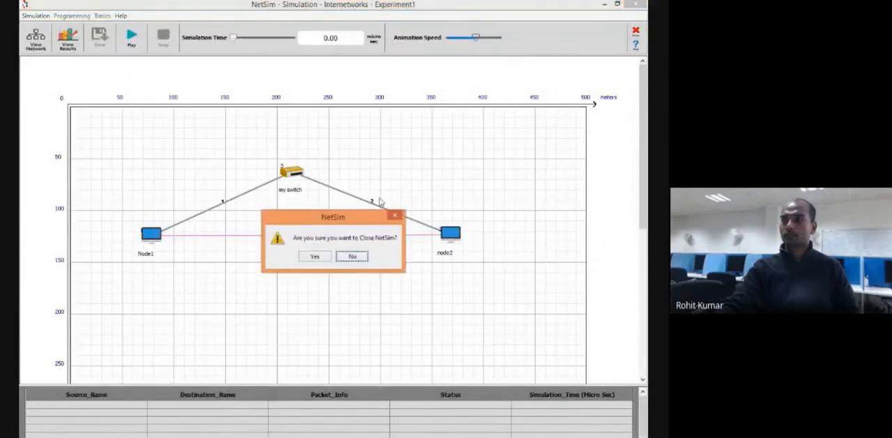
{"action": "left_click", "coordinate": [352, 256]}
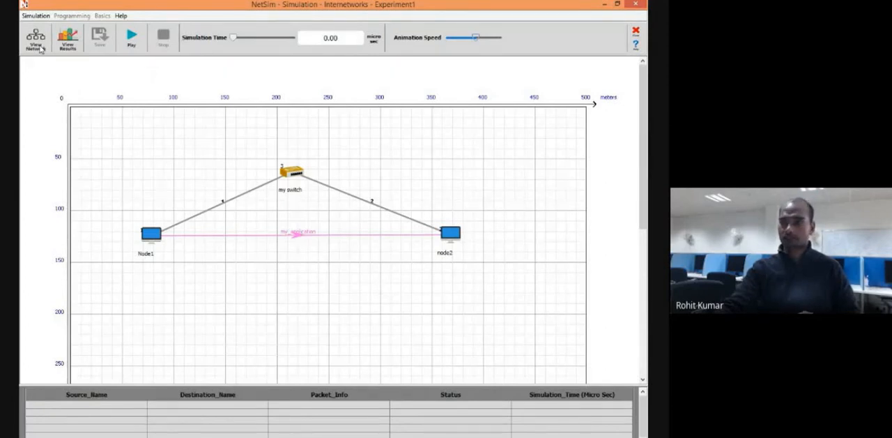
Switch from the animation to the network view and try to edit the layout near my switch.
{"action": "left_click", "coordinate": [40, 47]}
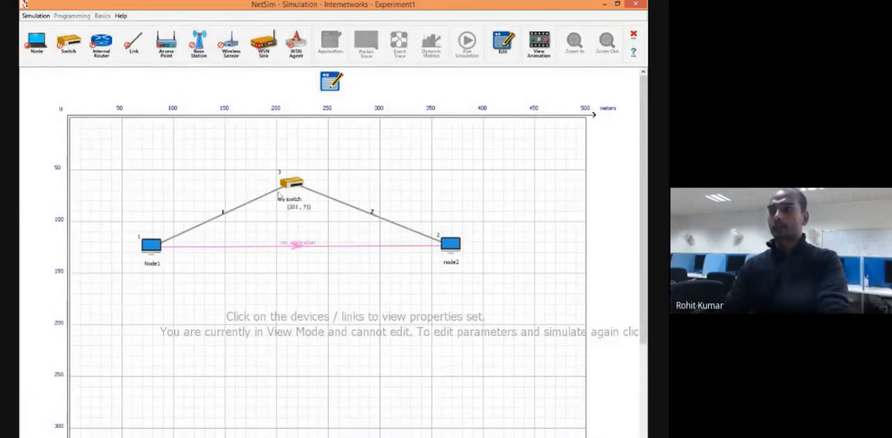
{"action": "left_click", "coordinate": [286, 213]}
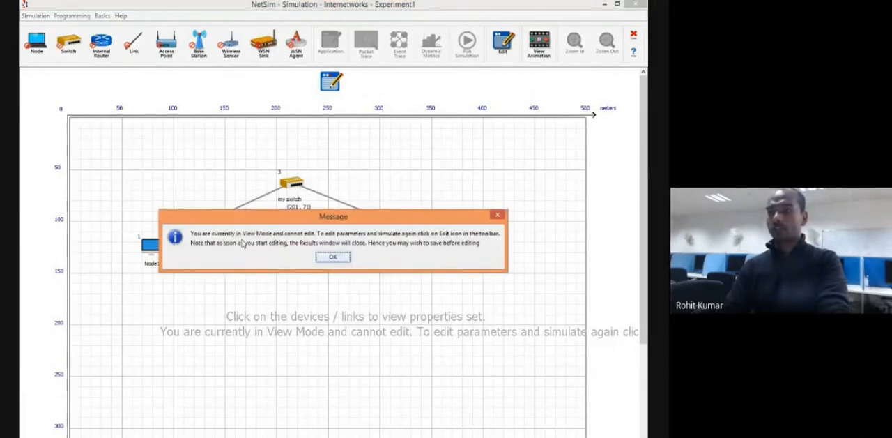
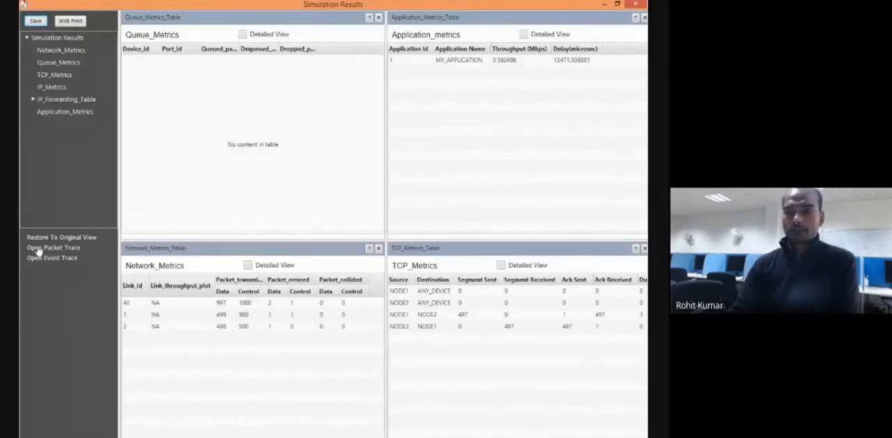
Close the queue, application and network metrics tables, try to close the TCP table too, and restore the results to their original view.
{"action": "left_click", "coordinate": [378, 17]}
{"action": "left_click", "coordinate": [644, 17]}
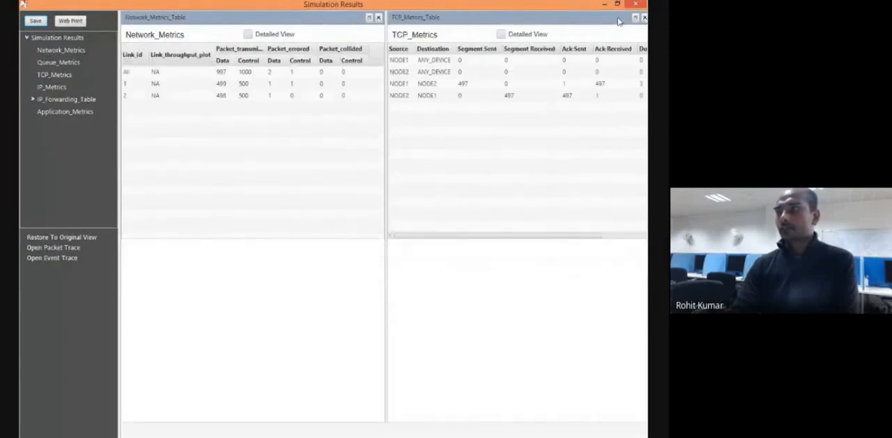
{"action": "left_click", "coordinate": [378, 17]}
{"action": "left_click", "coordinate": [644, 17]}
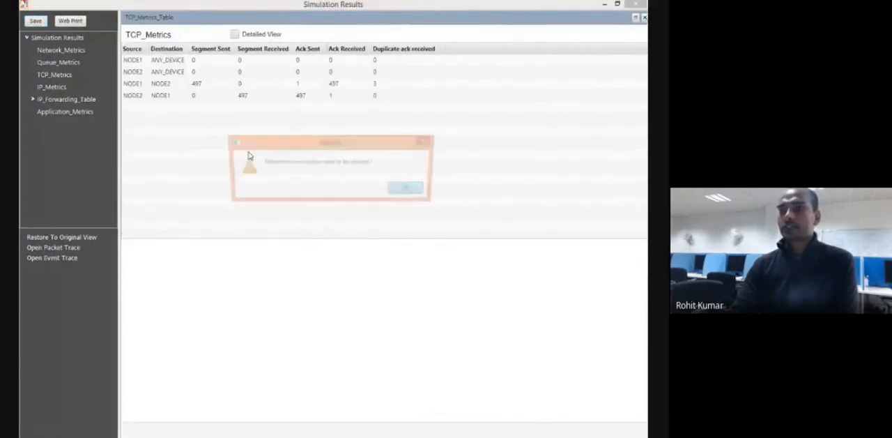
{"action": "left_click", "coordinate": [410, 189]}
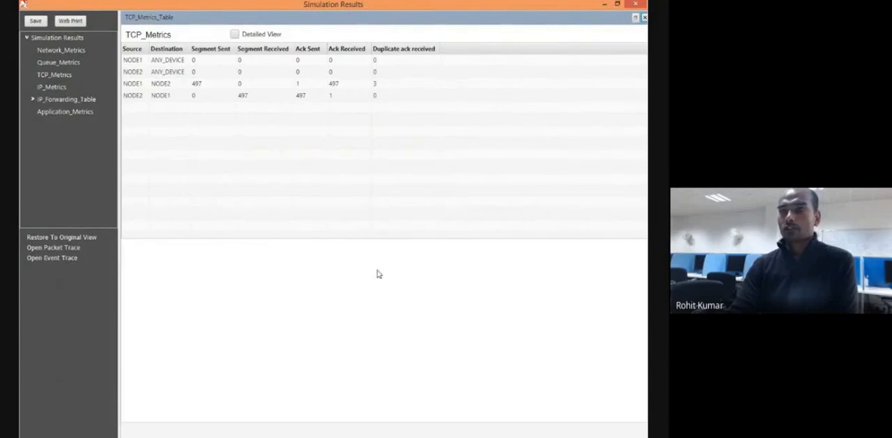
{"action": "left_click", "coordinate": [87, 238]}
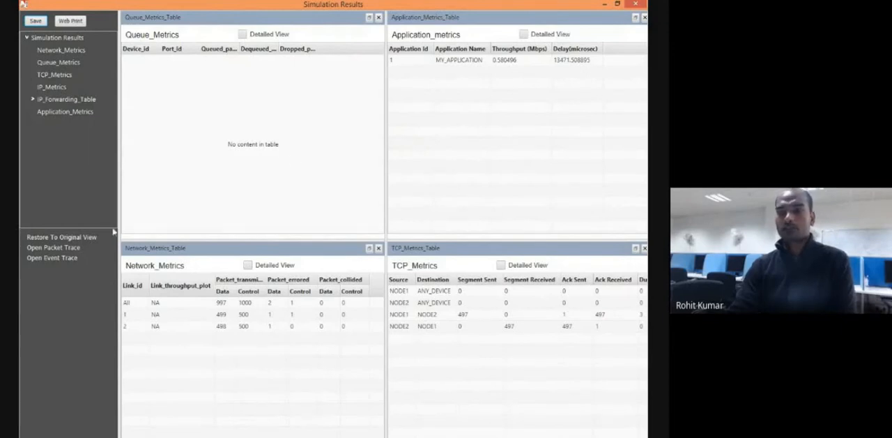
Try to open the simulation's packet trace and event trace, dismissing each message.
{"action": "left_click", "coordinate": [61, 248]}
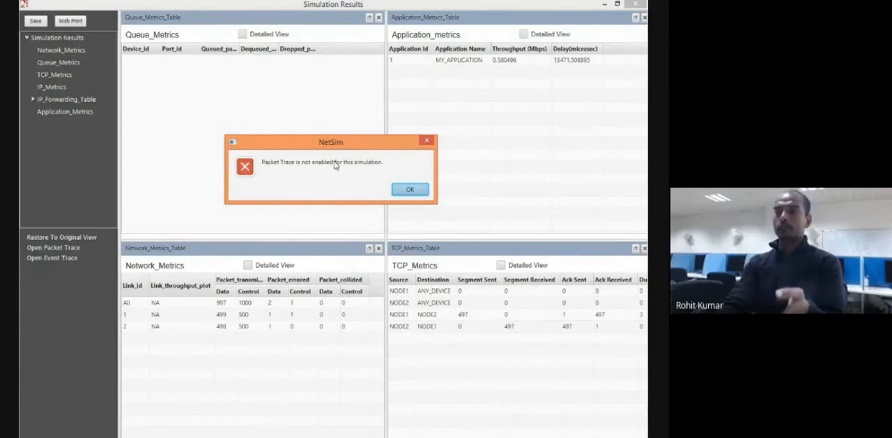
{"action": "left_click", "coordinate": [411, 190]}
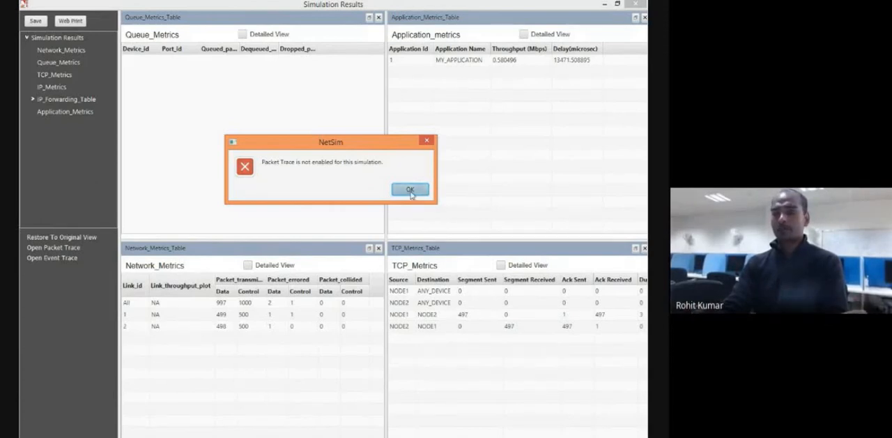
{"action": "left_click", "coordinate": [53, 258]}
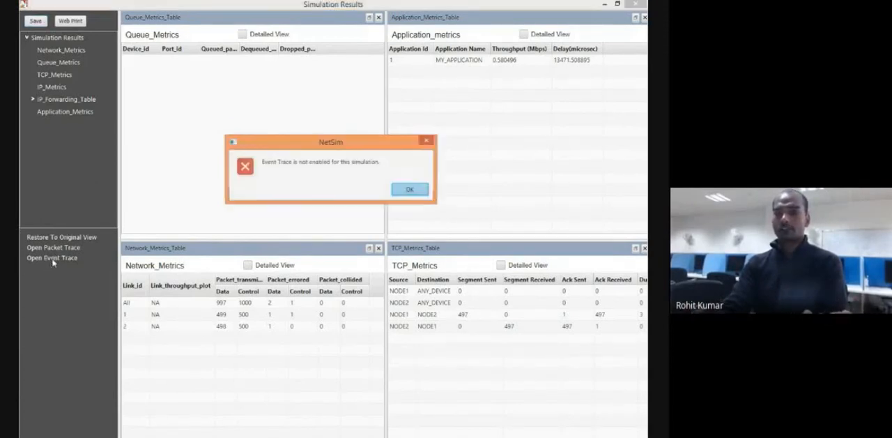
{"action": "left_click", "coordinate": [411, 191]}
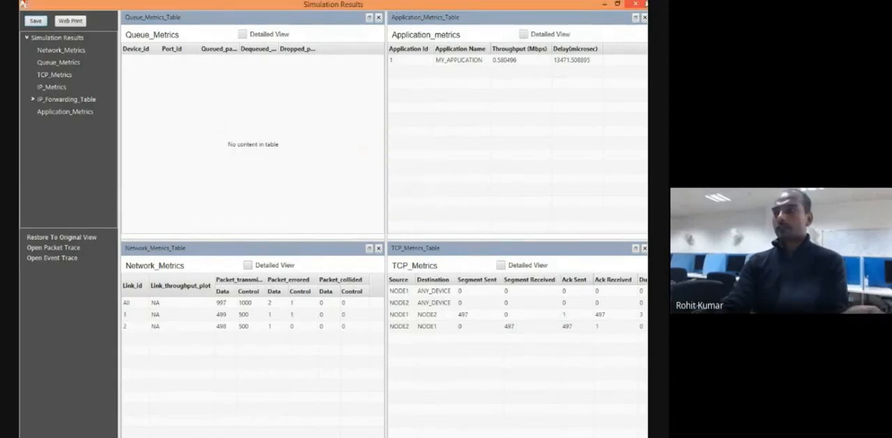
Close the simulation results, return to the network view and switch the experiment to edit mode without saving it.
{"action": "left_click", "coordinate": [635, 5]}
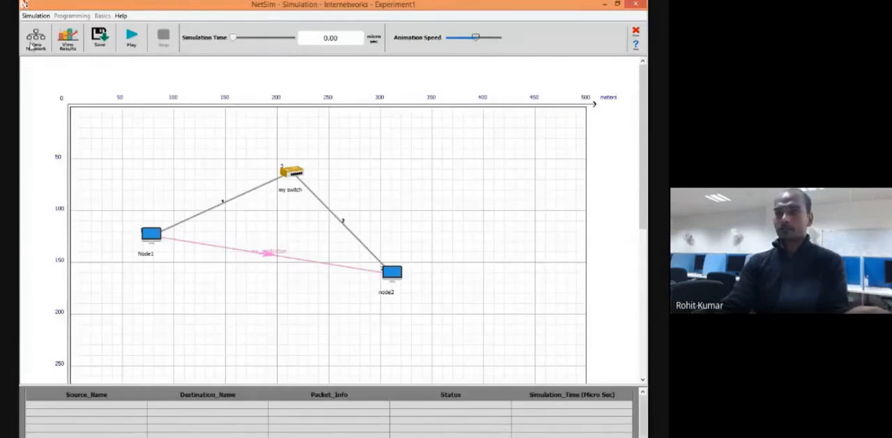
{"action": "left_click", "coordinate": [31, 43]}
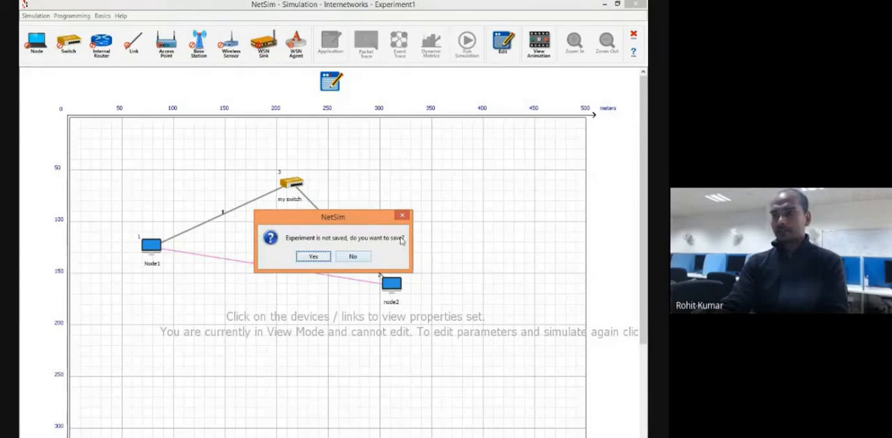
{"action": "left_click", "coordinate": [314, 257]}
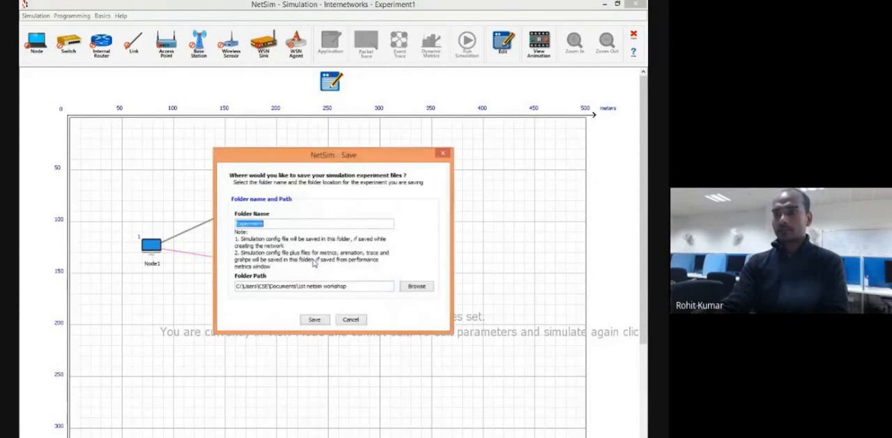
{"action": "left_click", "coordinate": [443, 153]}
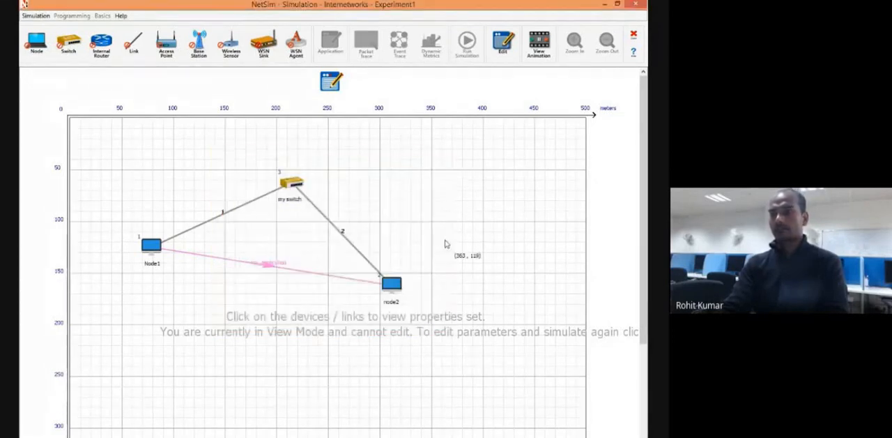
{"action": "left_click", "coordinate": [363, 257]}
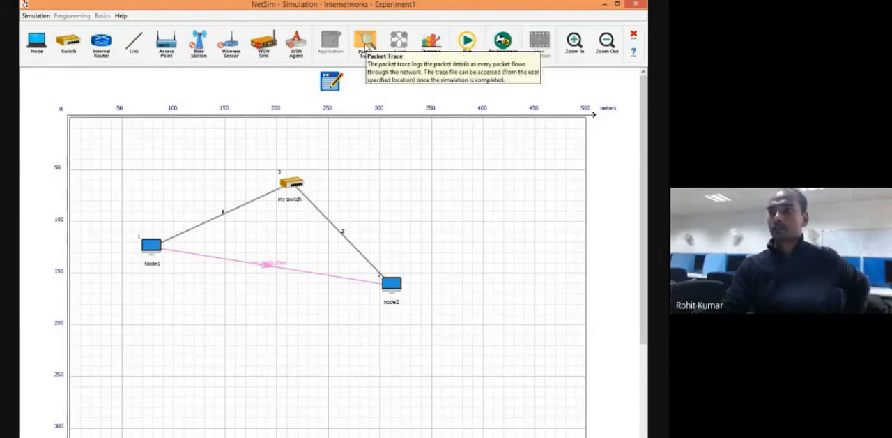
{"action": "left_click", "coordinate": [362, 42]}
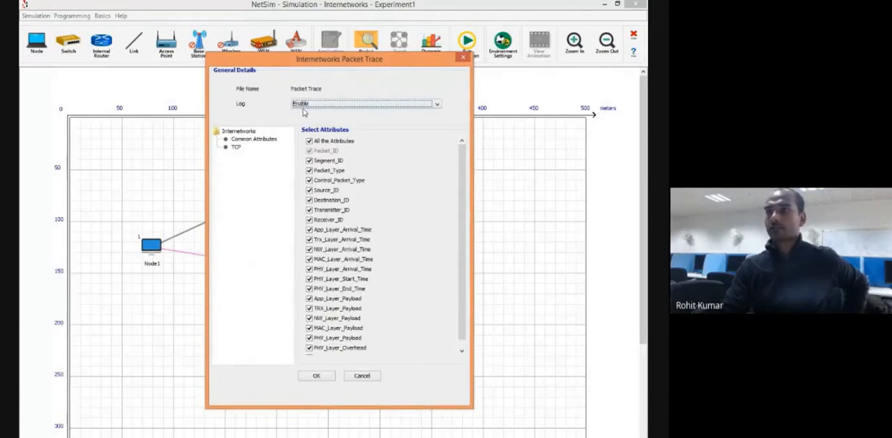
{"action": "left_click", "coordinate": [322, 104]}
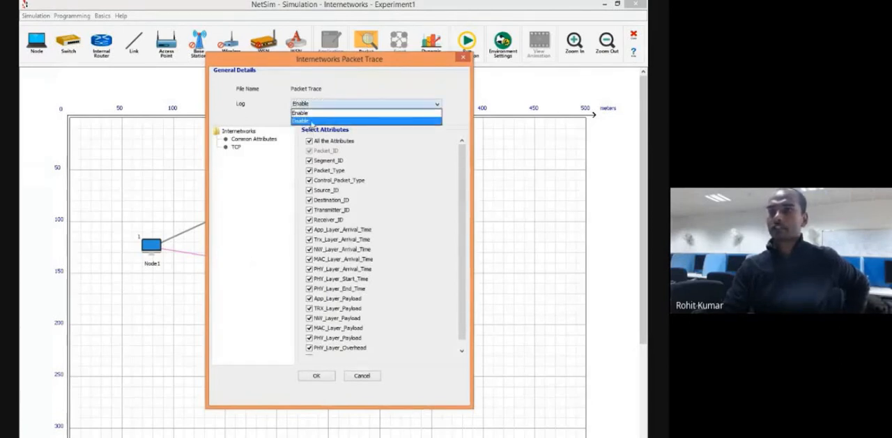
{"action": "left_click", "coordinate": [309, 113]}
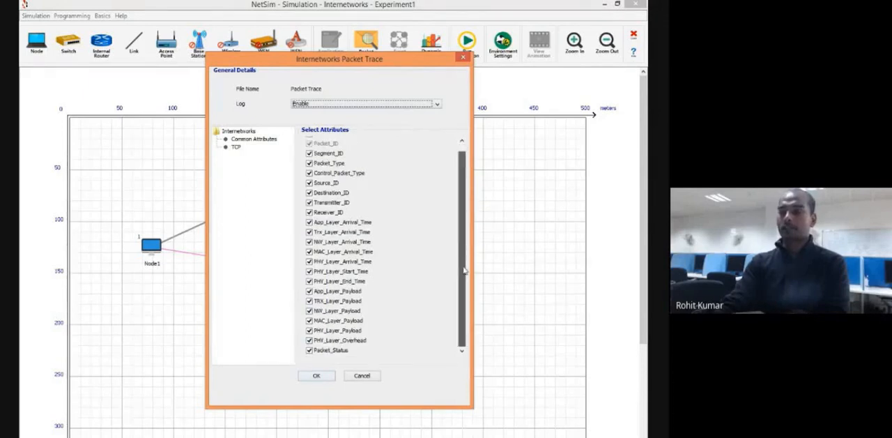
{"action": "scroll", "coordinate": [464, 270], "scroll_direction": "down", "scroll_amount": 1}
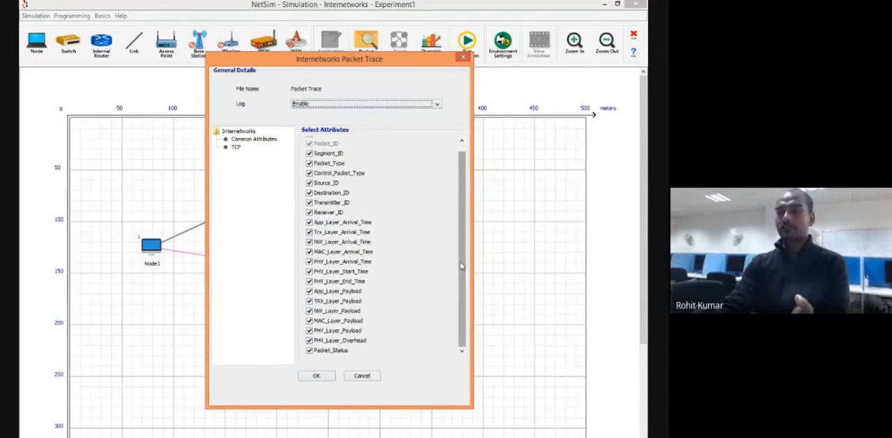
{"action": "scroll", "coordinate": [466, 238], "scroll_direction": "up", "scroll_amount": 1}
{"action": "left_click_drag", "start_coordinate": [404, 60], "coordinate": [380, 87]}
{"action": "left_click", "coordinate": [439, 86]}
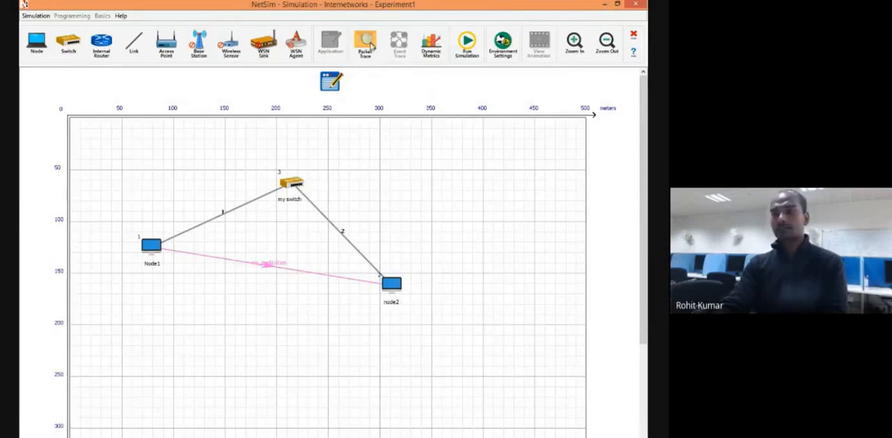
Enable the packet trace log with all the attributes selected.
{"action": "left_click", "coordinate": [366, 43]}
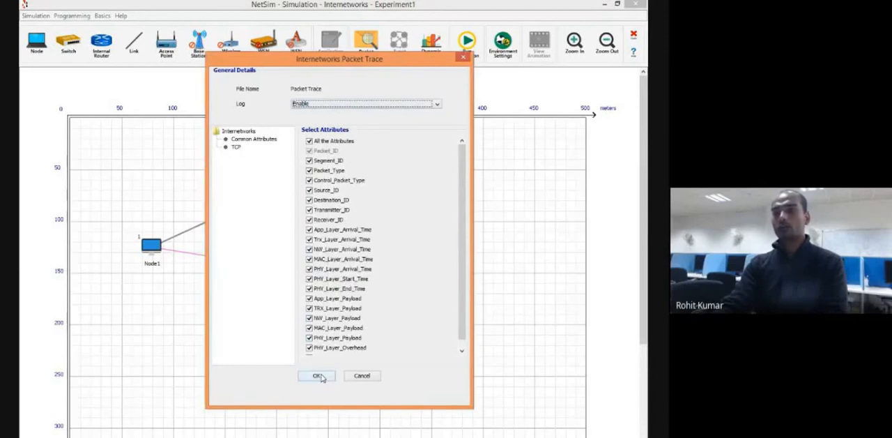
{"action": "left_click", "coordinate": [318, 379]}
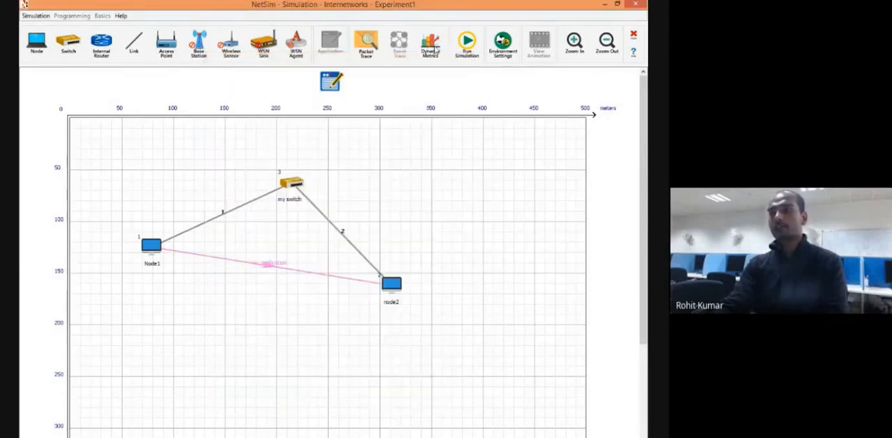
Set the dynamic metrics to plot throughput graphs after simulation for all the links and all the applications.
{"action": "left_click", "coordinate": [430, 45]}
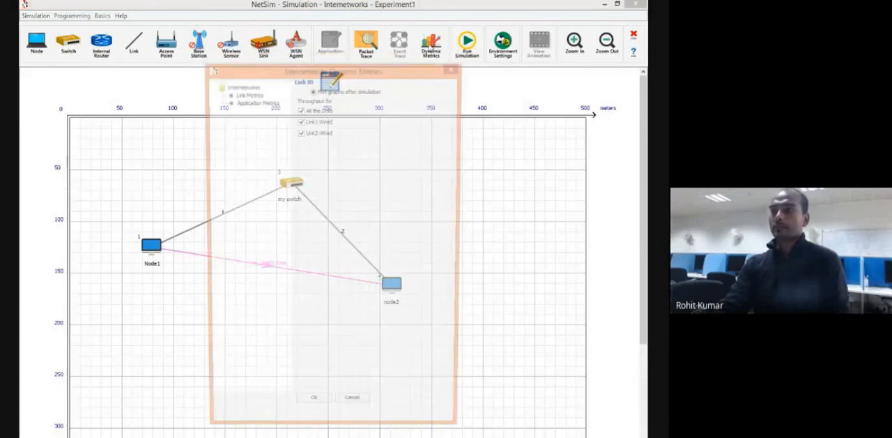
{"action": "left_click", "coordinate": [247, 95]}
{"action": "left_click", "coordinate": [254, 102]}
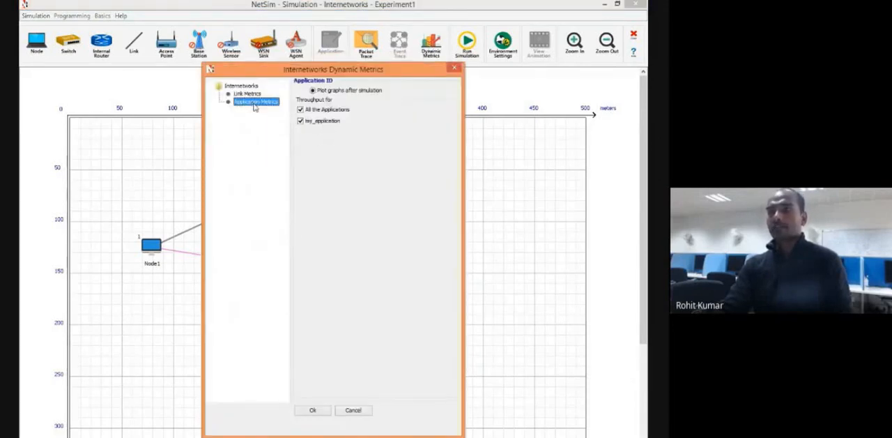
{"action": "left_click", "coordinate": [248, 94]}
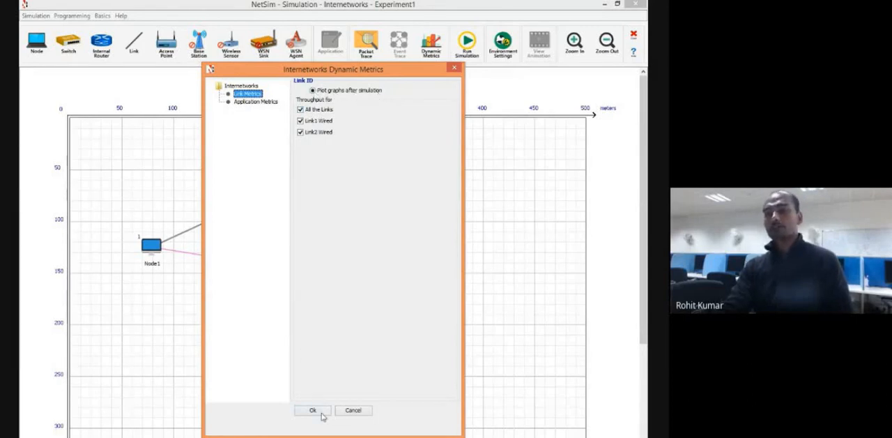
{"action": "left_click", "coordinate": [255, 102]}
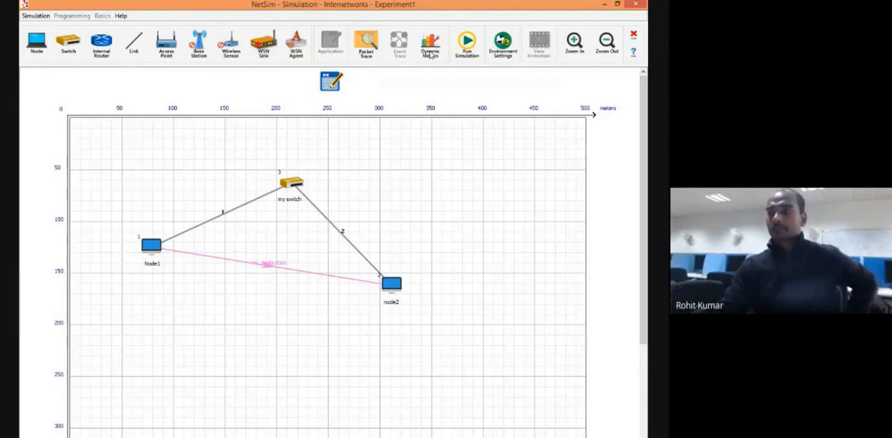
Run the simulation for 10 s with packet animation recorded.
{"action": "left_click", "coordinate": [464, 48]}
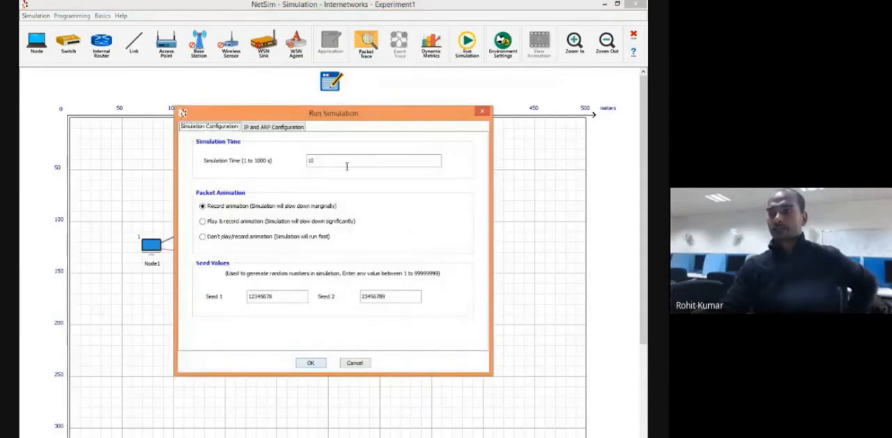
{"action": "left_click", "coordinate": [312, 363]}
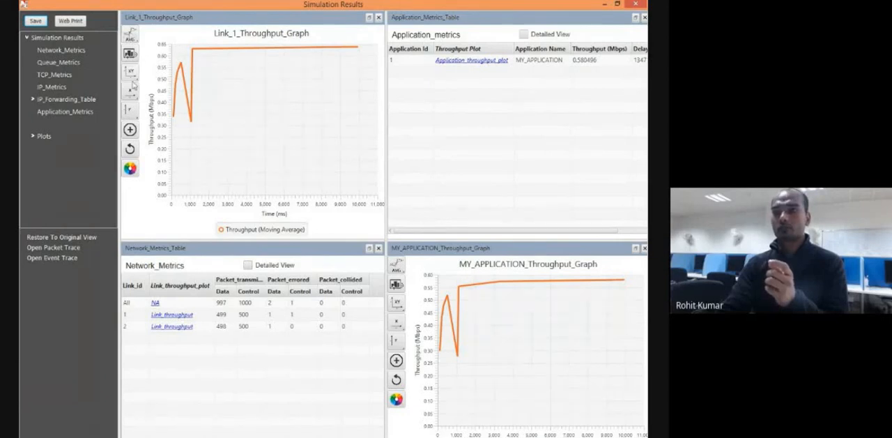
Zoom in on the early dip of the Link 1 throughput graph and reset the graph to full range.
{"action": "left_click", "coordinate": [130, 129]}
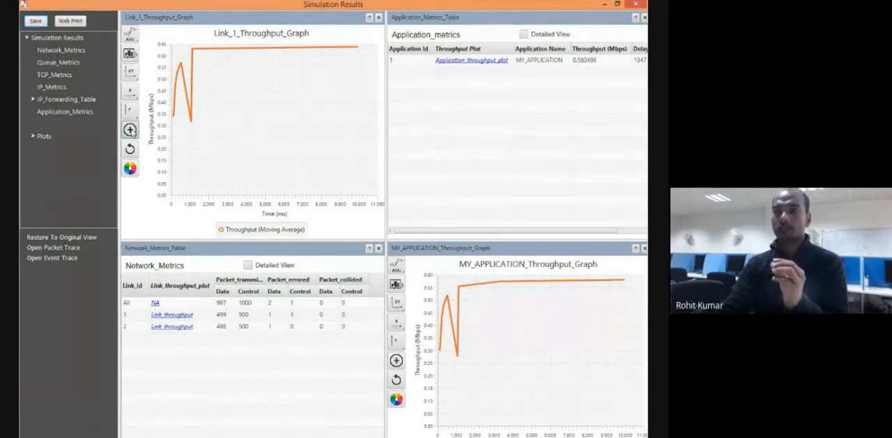
{"action": "left_click_drag", "start_coordinate": [175, 54], "coordinate": [203, 103]}
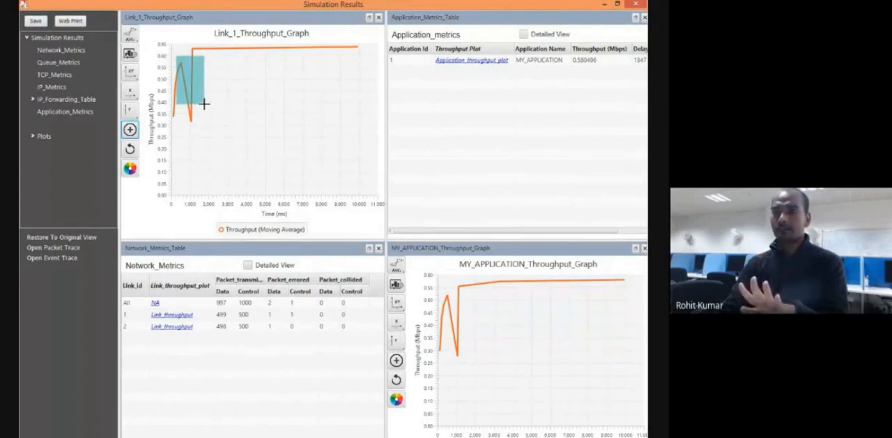
{"action": "left_click_drag", "start_coordinate": [203, 101], "coordinate": [202, 100]}
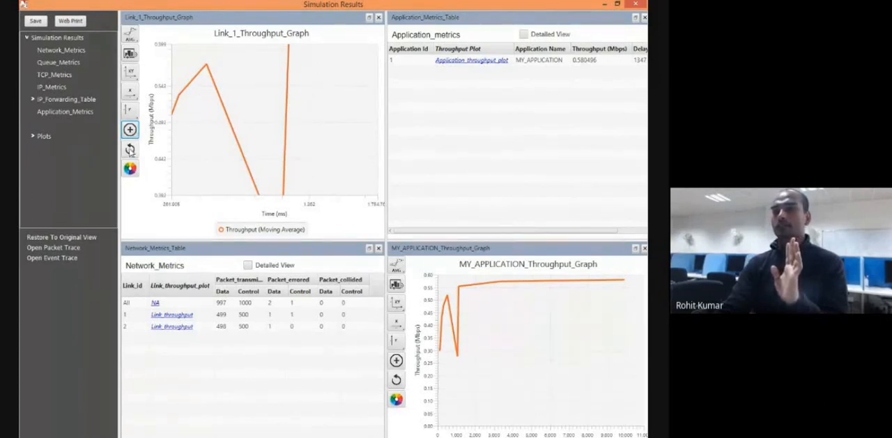
{"action": "left_click", "coordinate": [130, 149]}
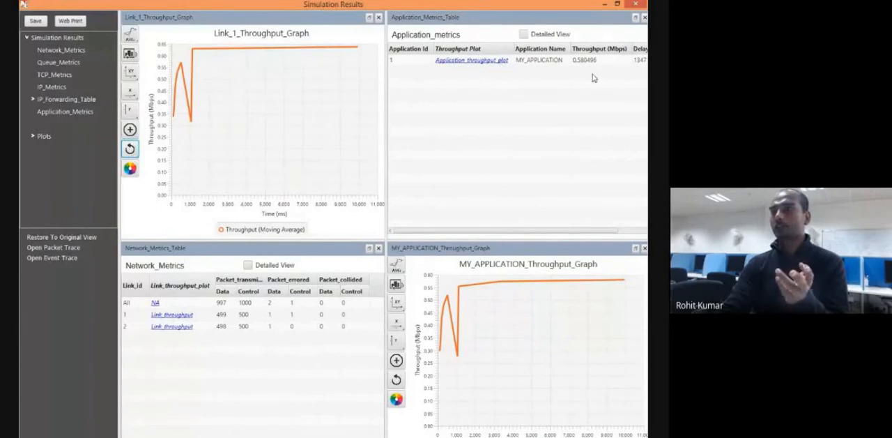
Examine the application metrics table's throughput and delay columns, and show its detailed view.
{"action": "left_click_drag", "start_coordinate": [481, 231], "coordinate": [528, 233]}
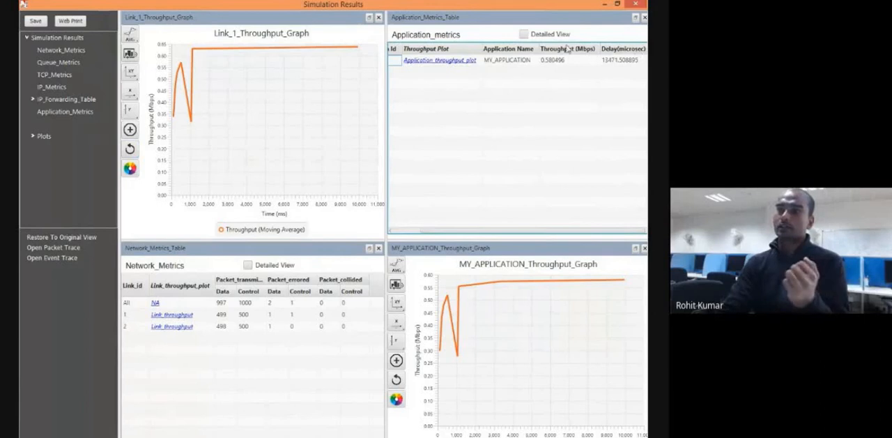
{"action": "left_click", "coordinate": [523, 34]}
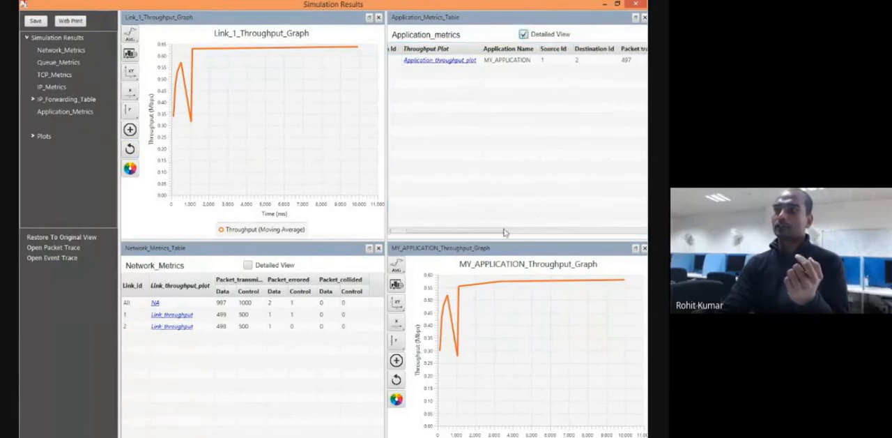
{"action": "left_click_drag", "start_coordinate": [505, 232], "coordinate": [242, 296]}
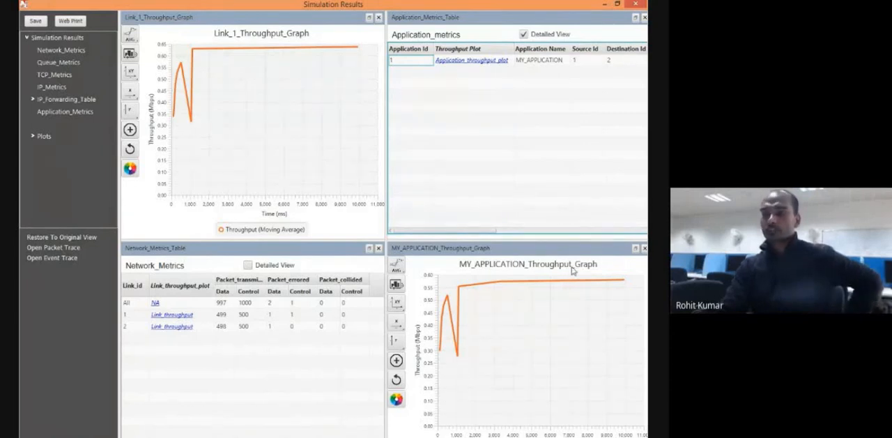
Open the throughput plot for link 2 and move it beneath the Link 1 graph for comparison.
{"action": "left_click", "coordinate": [173, 326]}
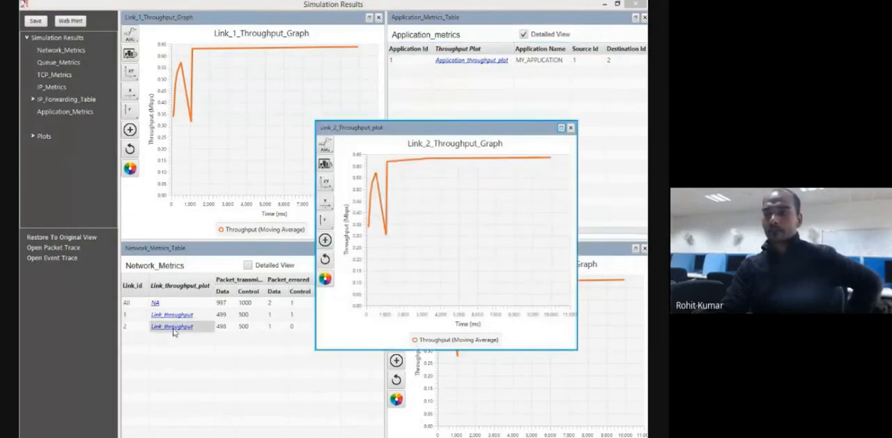
{"action": "left_click_drag", "start_coordinate": [433, 129], "coordinate": [169, 239]}
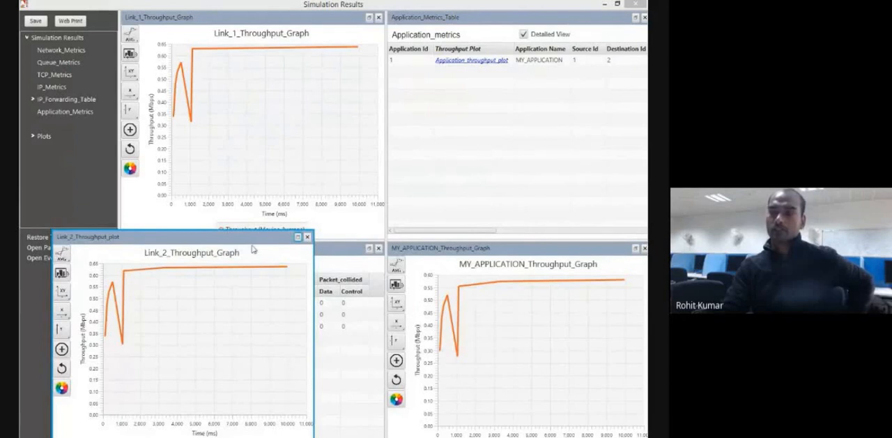
Close the Link 2 throughput plot and recolour the Link 1 throughput curve dark green.
{"action": "left_click", "coordinate": [307, 237]}
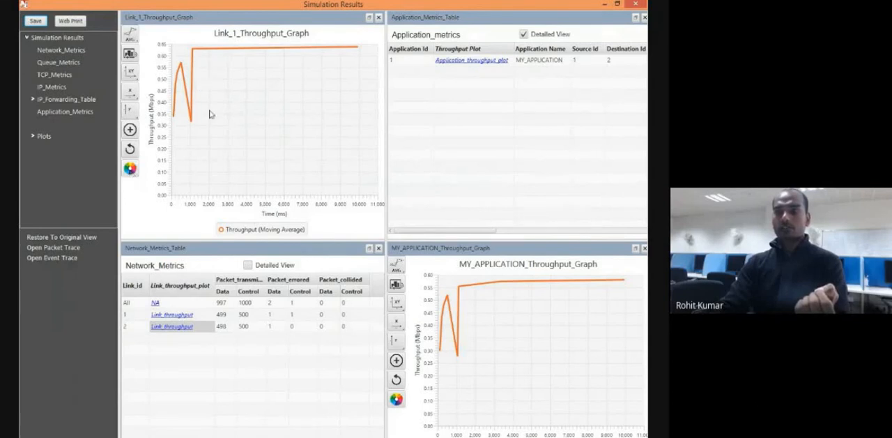
{"action": "left_click", "coordinate": [131, 170]}
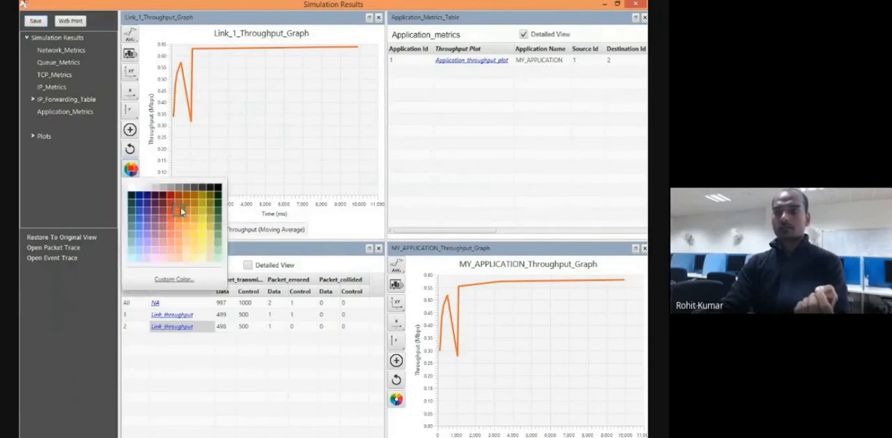
{"action": "left_click", "coordinate": [218, 220]}
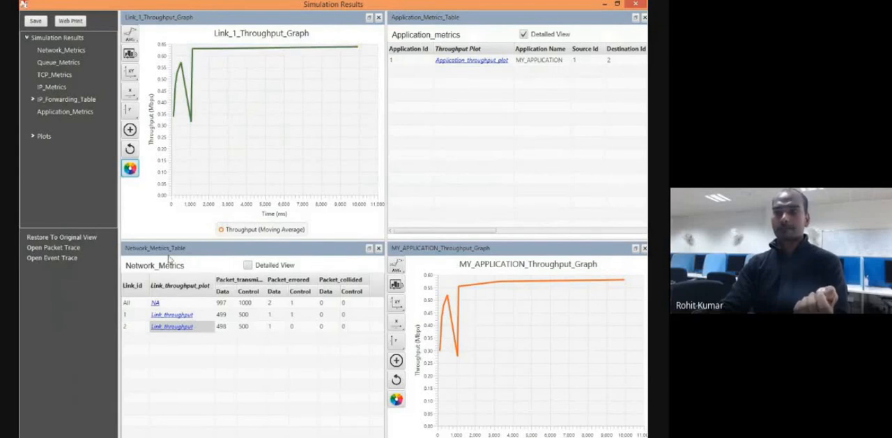
Look through the Link 1 graph's axis and chart properties, and add the Time Average line to the graph.
{"action": "left_click", "coordinate": [129, 95]}
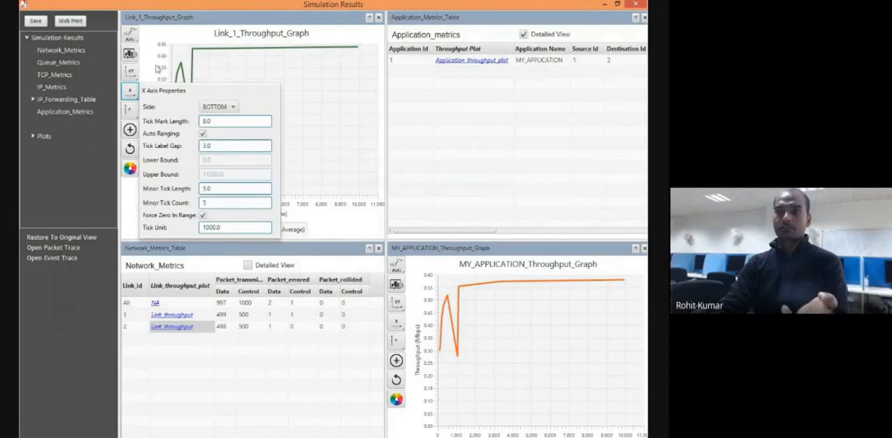
{"action": "left_click", "coordinate": [130, 71]}
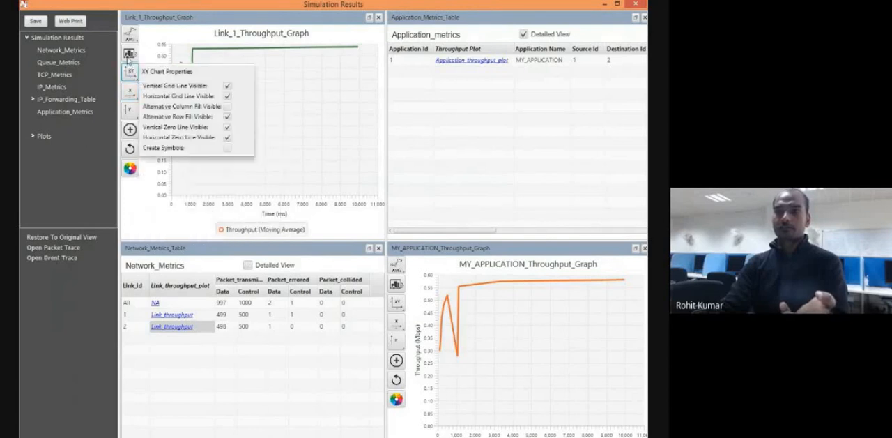
{"action": "left_click", "coordinate": [129, 57]}
{"action": "left_click", "coordinate": [129, 36]}
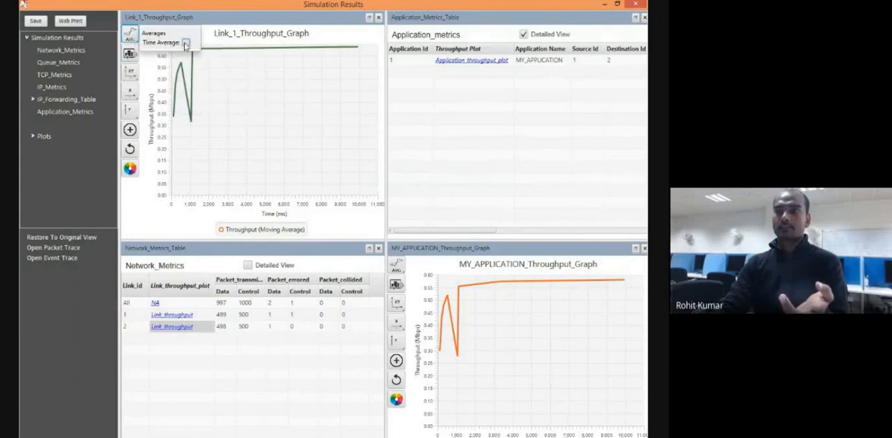
{"action": "left_click", "coordinate": [185, 43]}
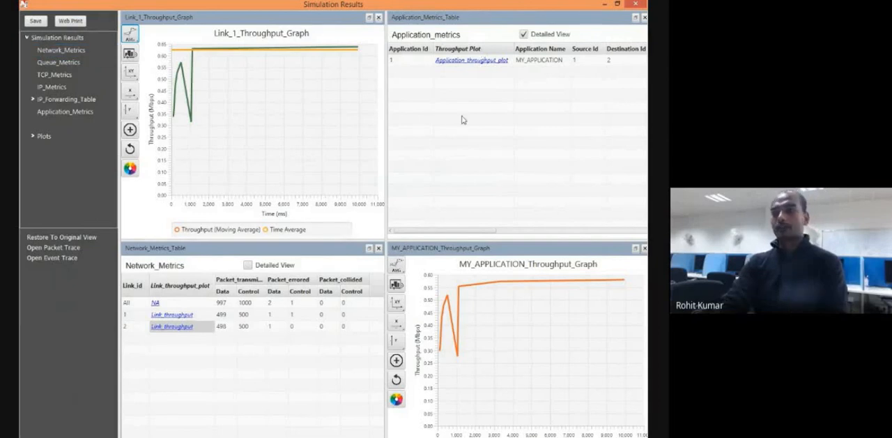
Try to open the event trace, and close the simulation results.
{"action": "left_click", "coordinate": [66, 258]}
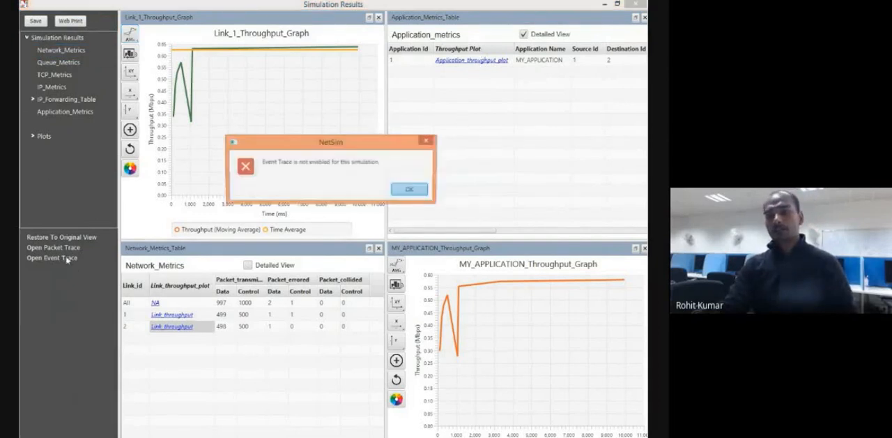
{"action": "left_click", "coordinate": [410, 189]}
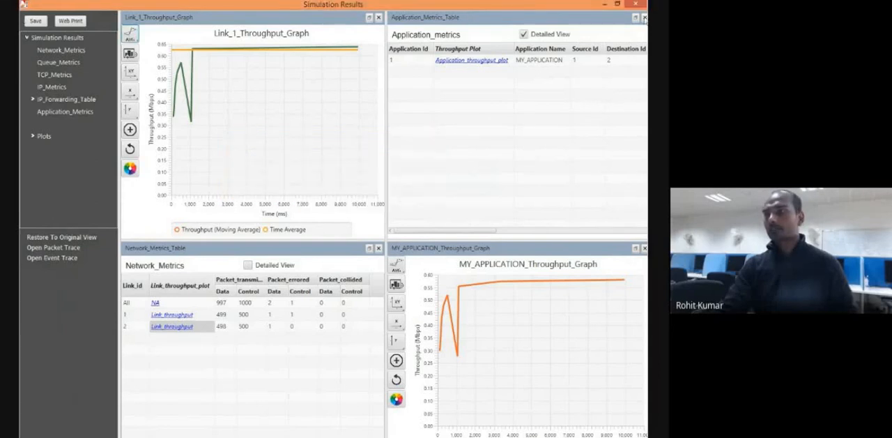
{"action": "left_click", "coordinate": [638, 4]}
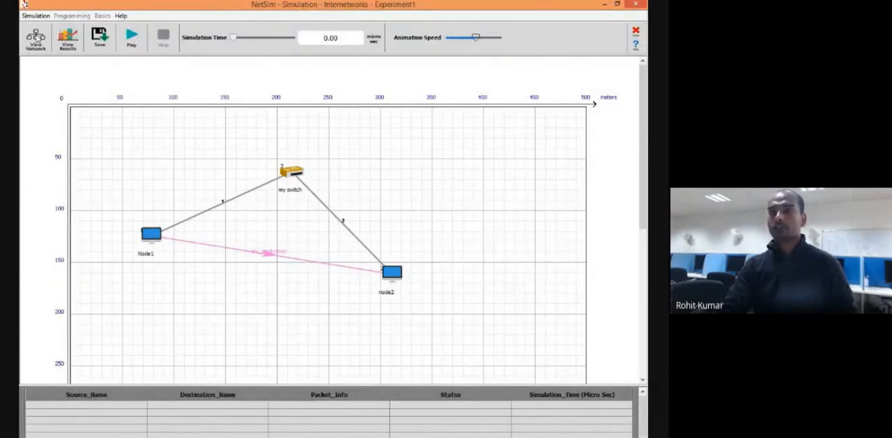
Return the network to edit mode without saving the experiment, and view the Radio Range Utility settings with the radio range kept OFF.
{"action": "left_click", "coordinate": [503, 43]}
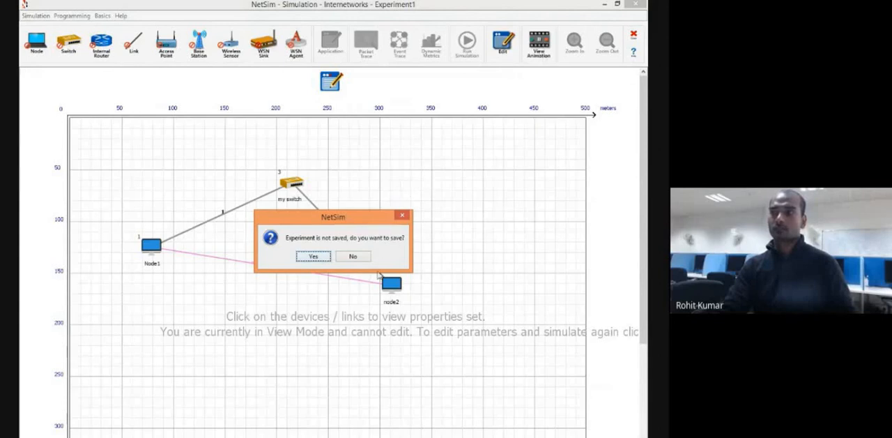
{"action": "left_click", "coordinate": [354, 256]}
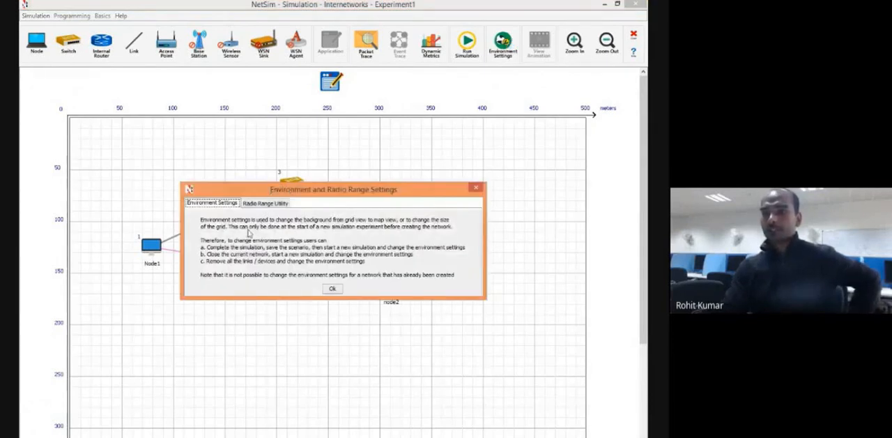
{"action": "left_click", "coordinate": [282, 205]}
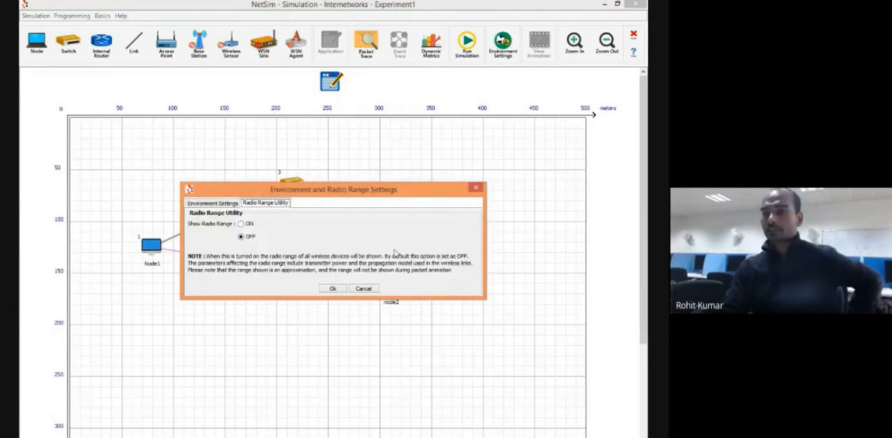
{"action": "left_click", "coordinate": [333, 288]}
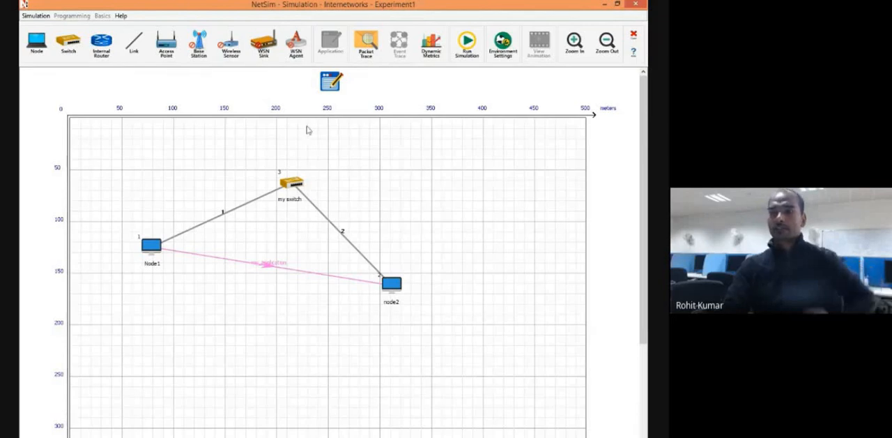
Open the run's IP and ARP configuration, try Enable(File) for Static ARP with its file browser, and restore Enable(Auto).
{"action": "left_click", "coordinate": [467, 44]}
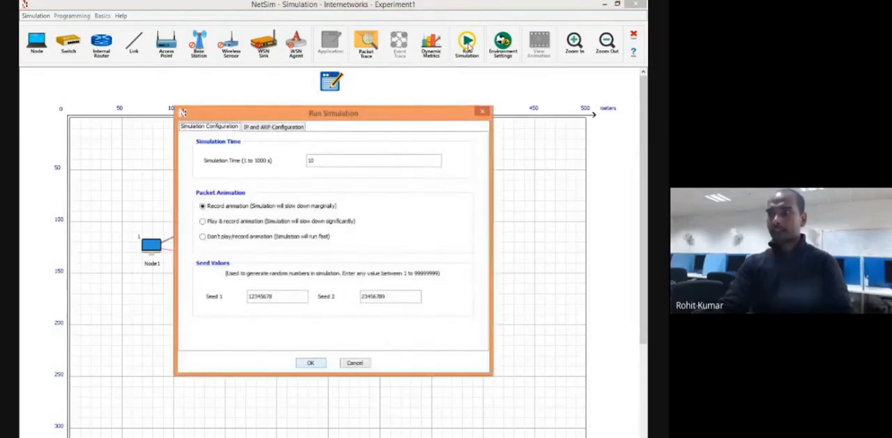
{"action": "left_click", "coordinate": [273, 128]}
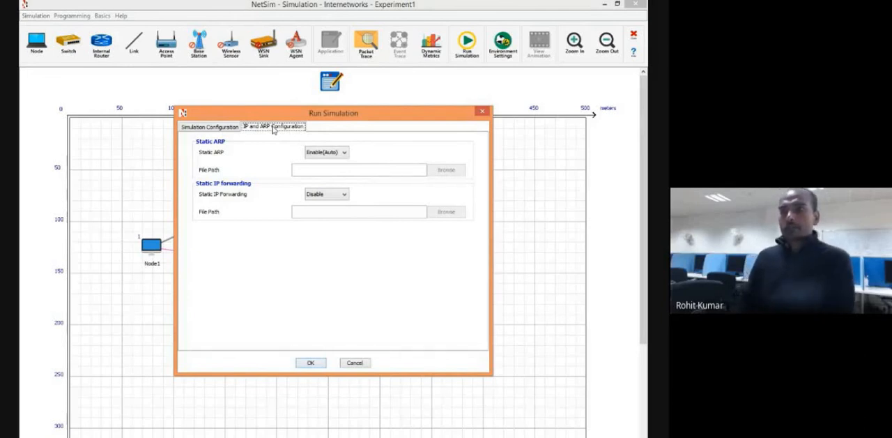
{"action": "left_click", "coordinate": [343, 153]}
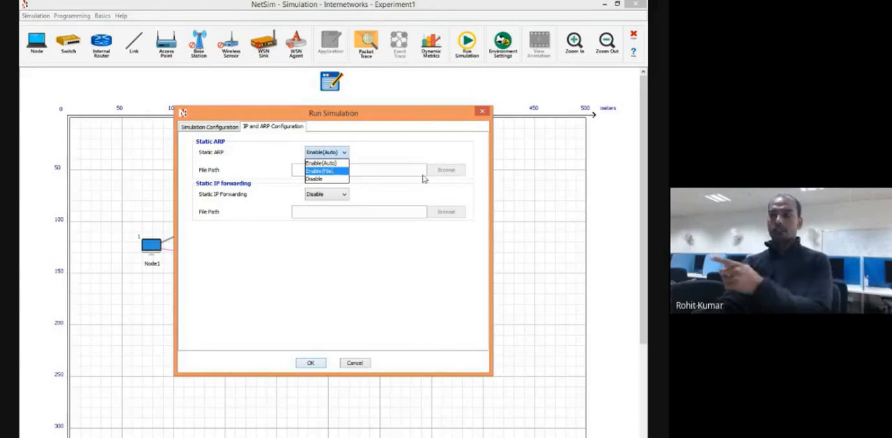
{"action": "left_click", "coordinate": [380, 180]}
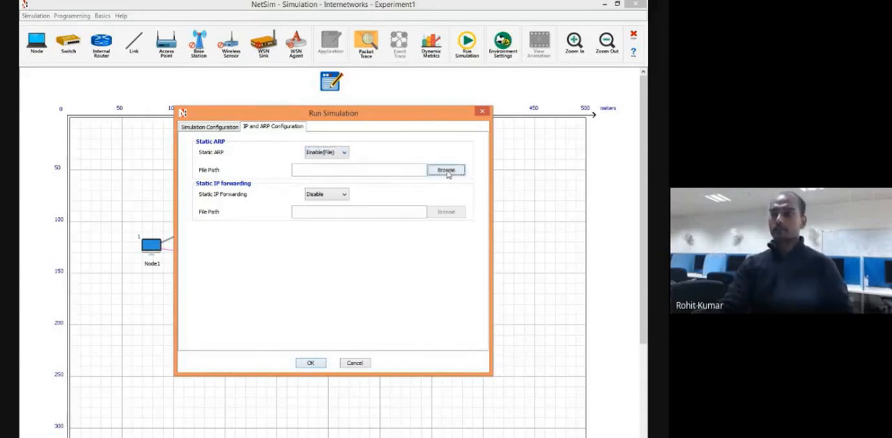
{"action": "left_click", "coordinate": [446, 170]}
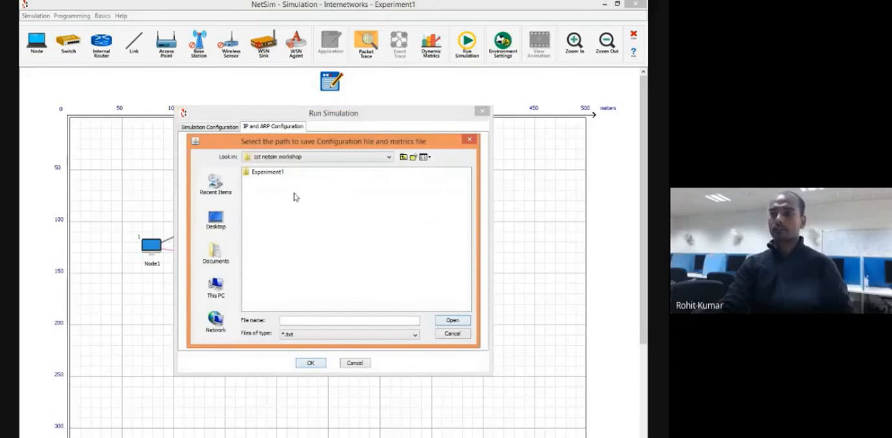
{"action": "left_click", "coordinate": [472, 140]}
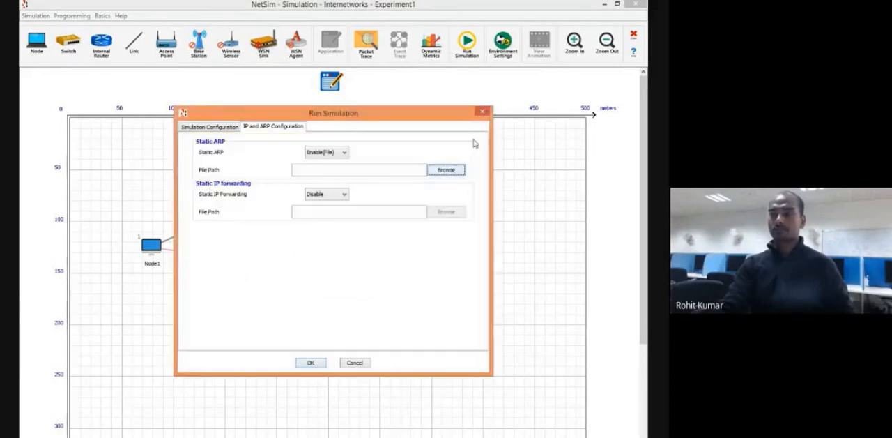
{"action": "left_click", "coordinate": [345, 154]}
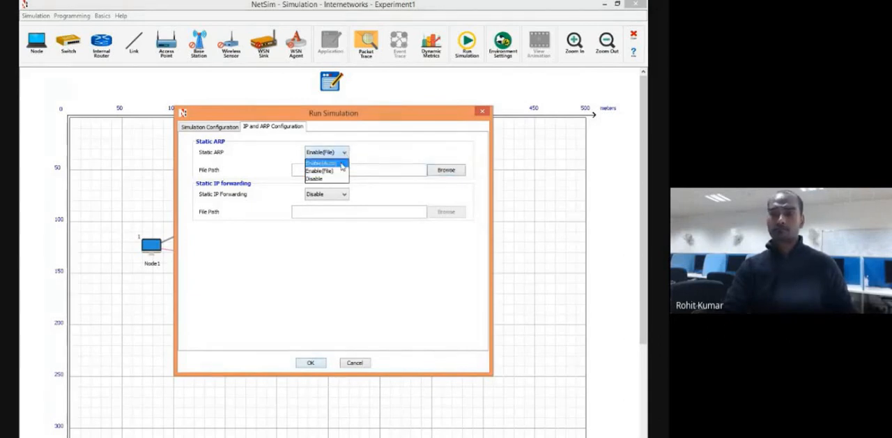
{"action": "left_click", "coordinate": [341, 163]}
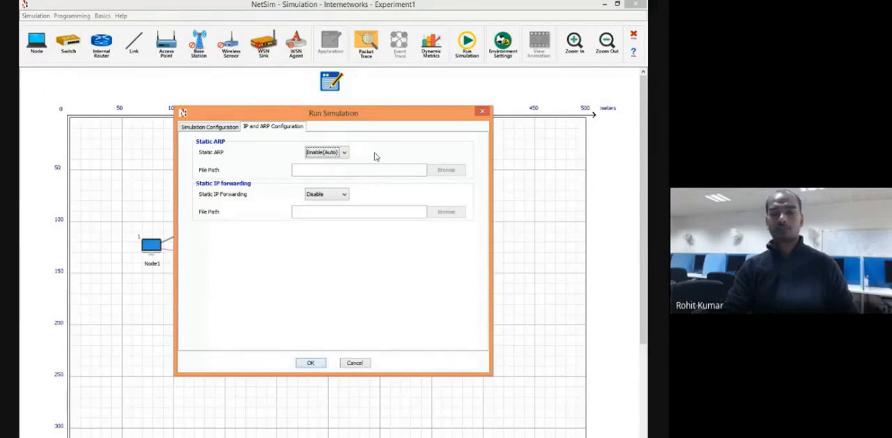
Try Enable(File) for Static IP Forwarding, review its options, and leave it at Disable.
{"action": "left_click", "coordinate": [330, 197]}
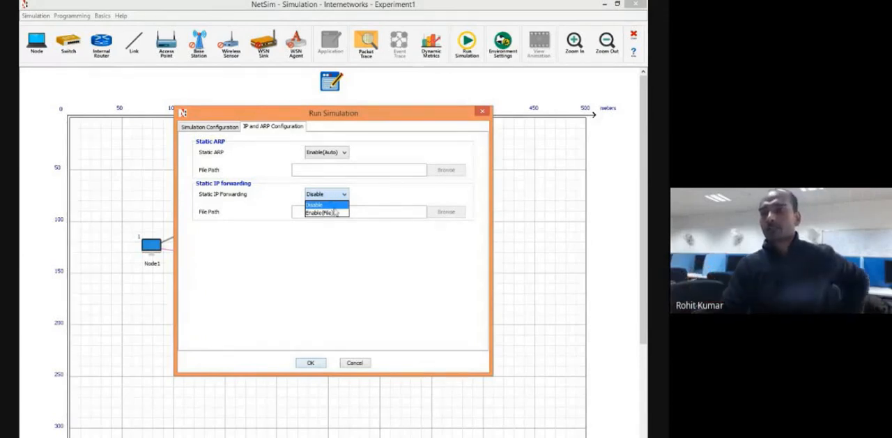
{"action": "left_click", "coordinate": [336, 213]}
{"action": "left_click", "coordinate": [338, 195]}
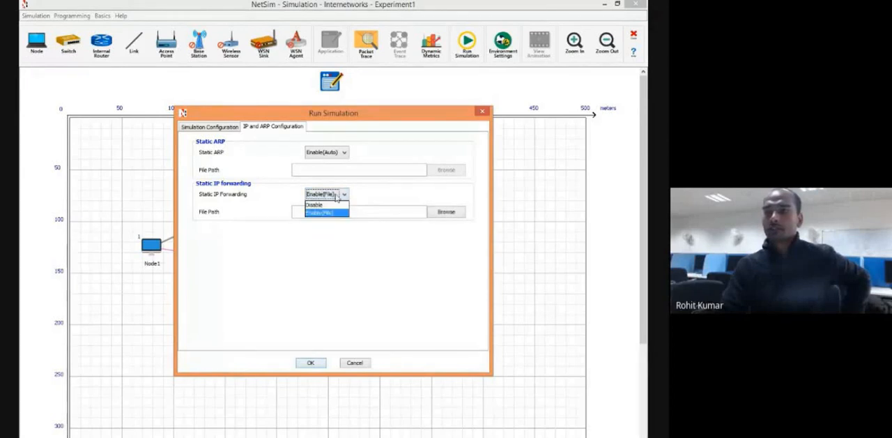
{"action": "left_click", "coordinate": [328, 205]}
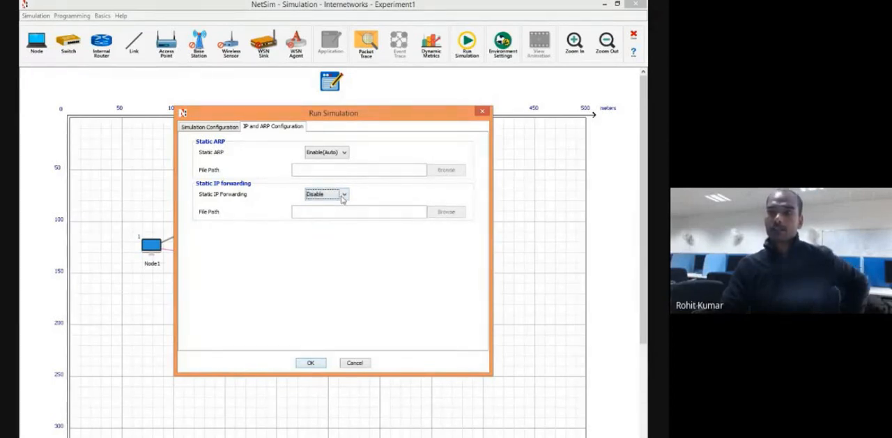
{"action": "left_click", "coordinate": [342, 198]}
{"action": "left_click", "coordinate": [342, 197]}
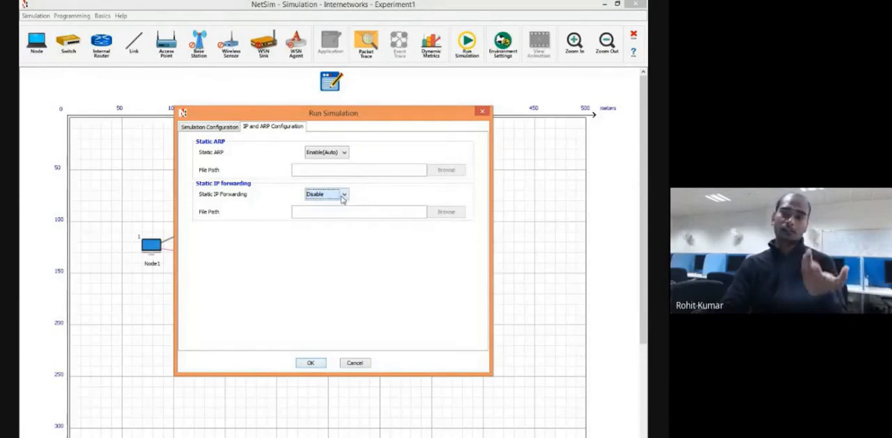
{"action": "left_click", "coordinate": [342, 197]}
{"action": "left_click", "coordinate": [342, 205]}
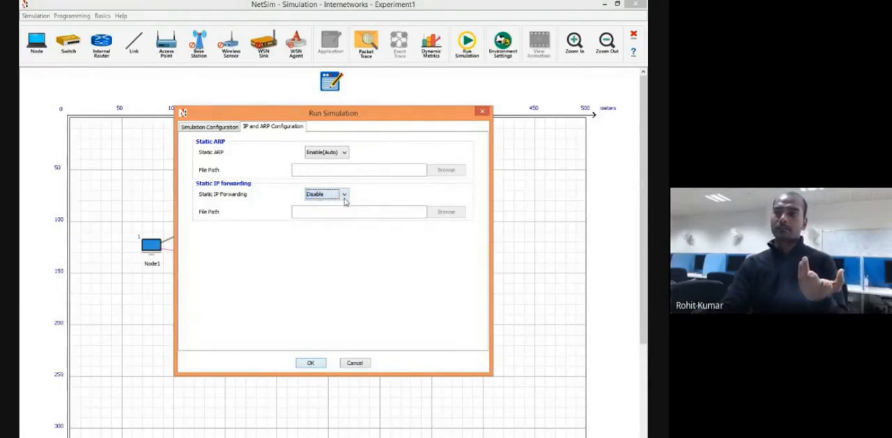
{"action": "left_click", "coordinate": [345, 200]}
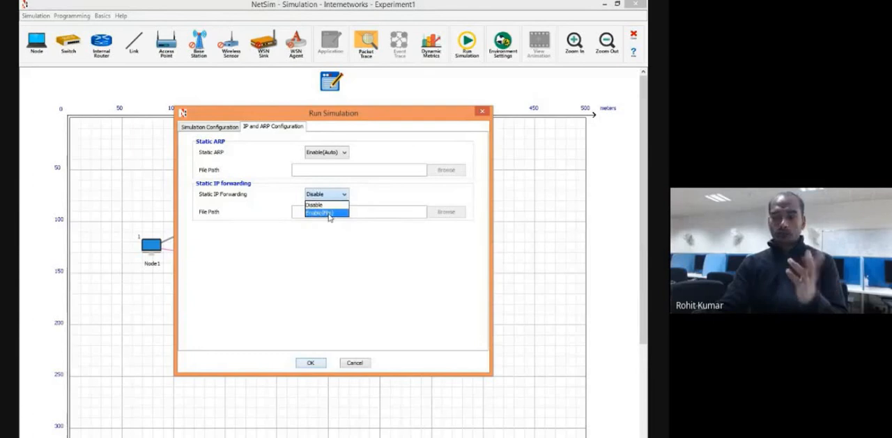
{"action": "left_click", "coordinate": [345, 196]}
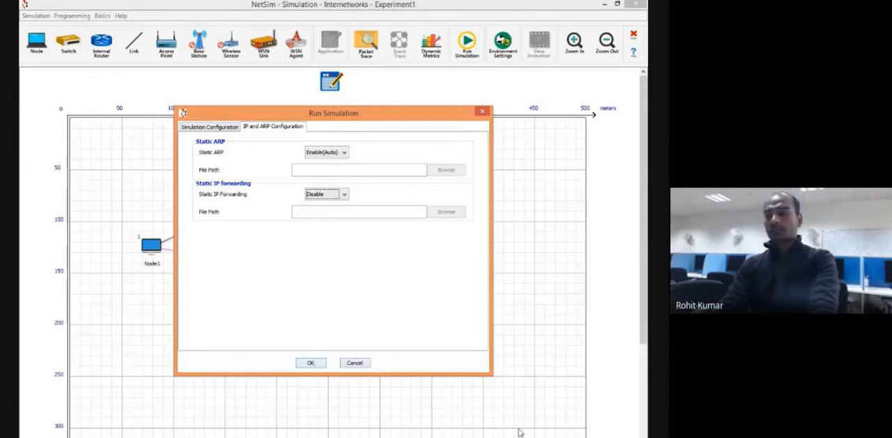
Switch to the Windows Network and Sharing Center, show the Ethernet connection's properties, and move the properties window clear of the status window.
{"action": "left_click", "coordinate": [313, 363]}
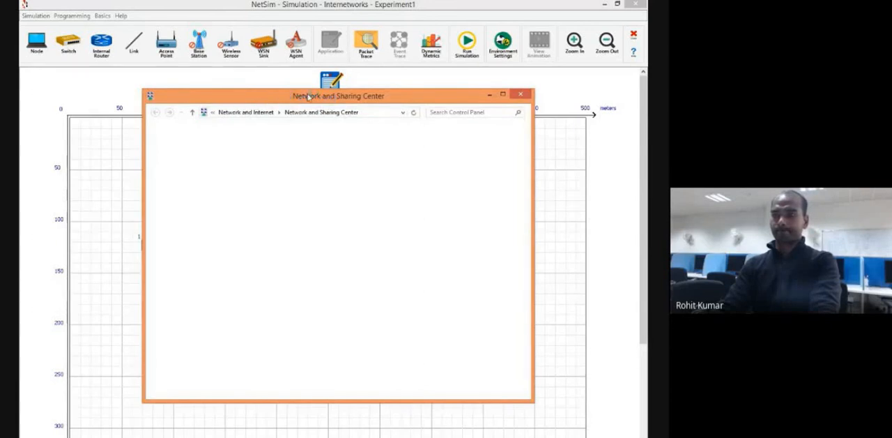
{"action": "left_click_drag", "start_coordinate": [308, 96], "coordinate": [289, 91]}
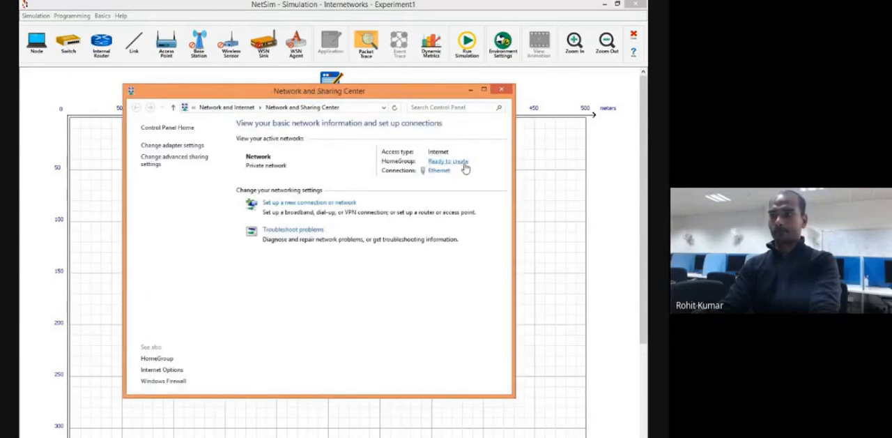
{"action": "left_click", "coordinate": [436, 171]}
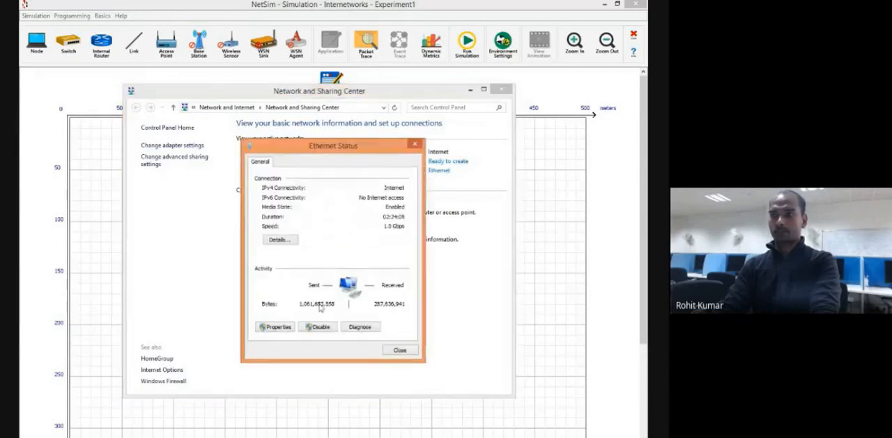
{"action": "left_click", "coordinate": [276, 328]}
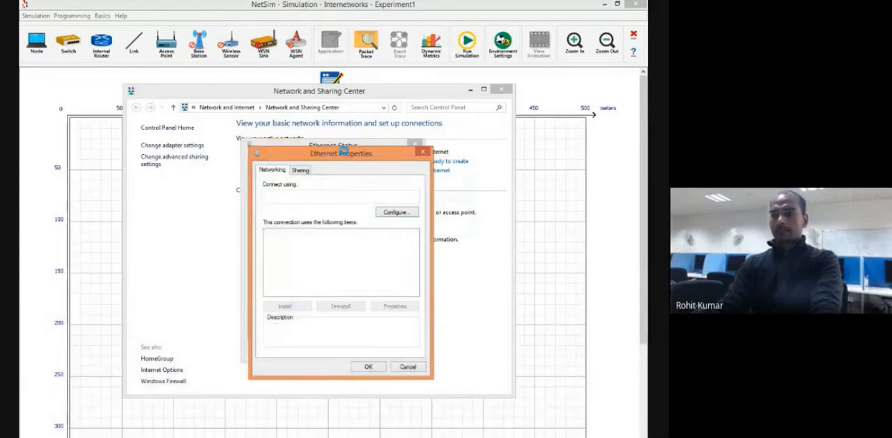
{"action": "left_click_drag", "start_coordinate": [342, 149], "coordinate": [354, 205]}
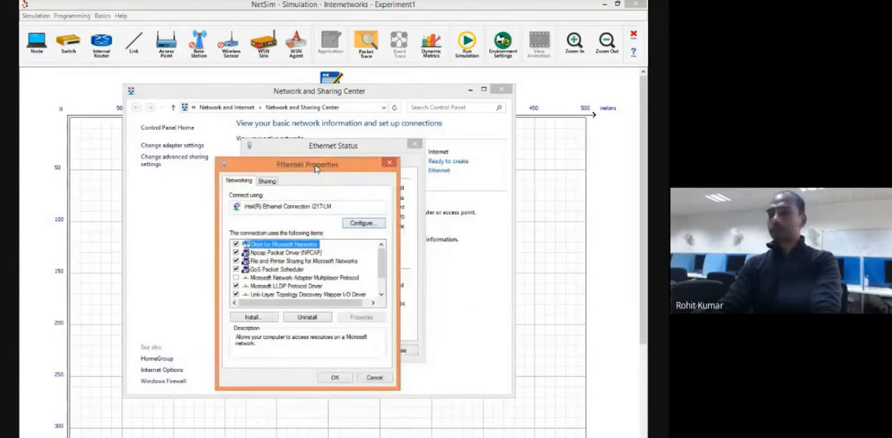
{"action": "left_click_drag", "start_coordinate": [315, 169], "coordinate": [257, 144]}
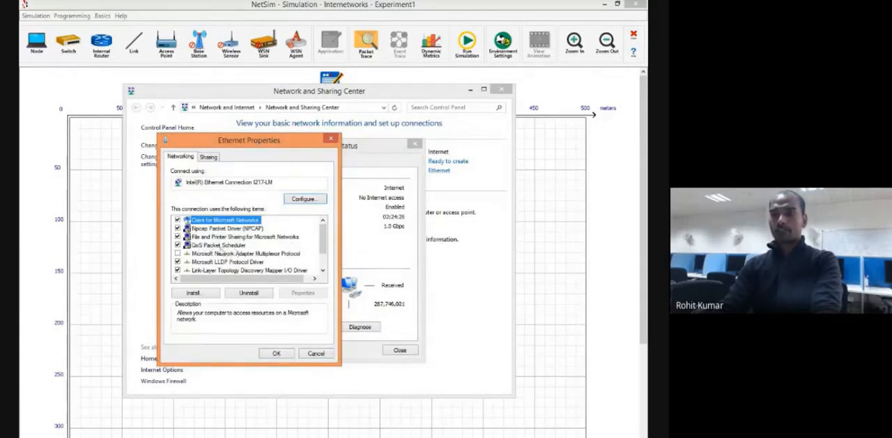
Open the Ethernet connection's Internet Protocol Version 4 properties and try a manually specified IP address, starting with 101.10.
{"action": "scroll", "coordinate": [233, 245], "scroll_direction": "down", "scroll_amount": 1}
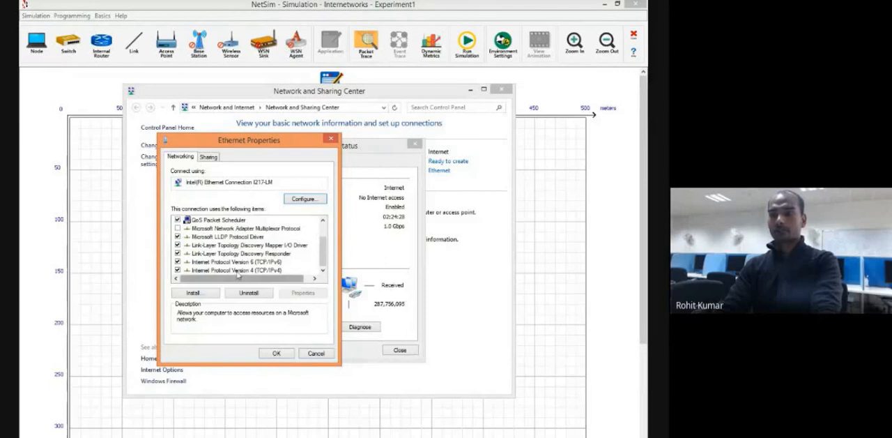
{"action": "double_click", "coordinate": [238, 269]}
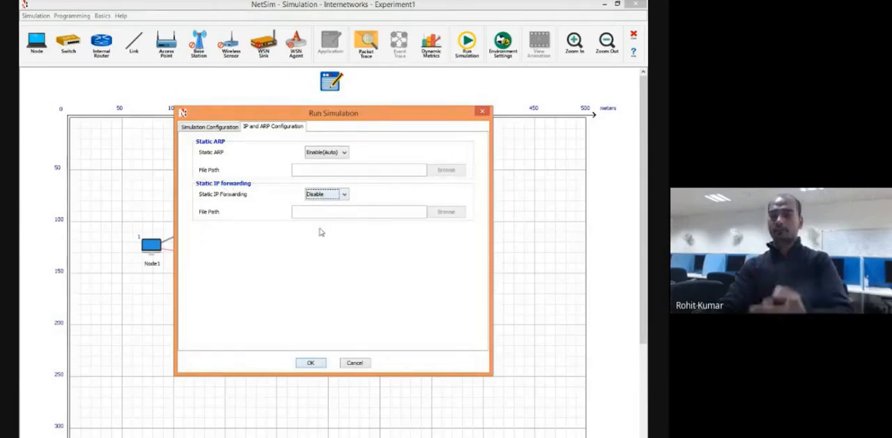
{"action": "left_click", "coordinate": [364, 436]}
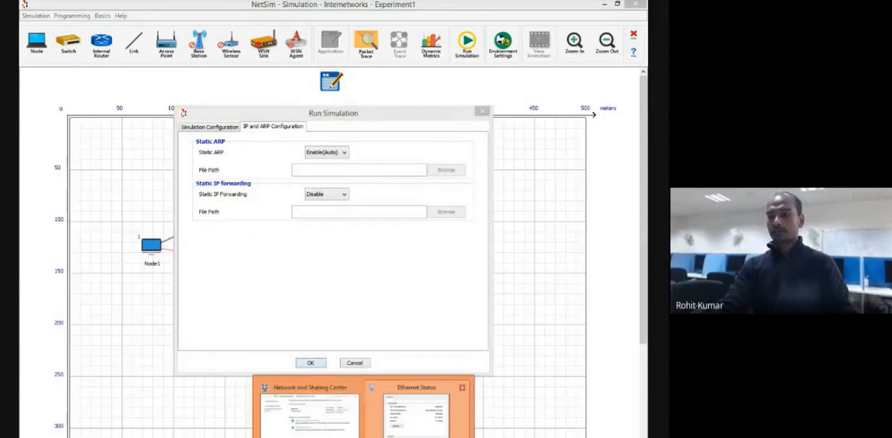
{"action": "left_click", "coordinate": [416, 411]}
{"action": "left_click", "coordinate": [196, 249]}
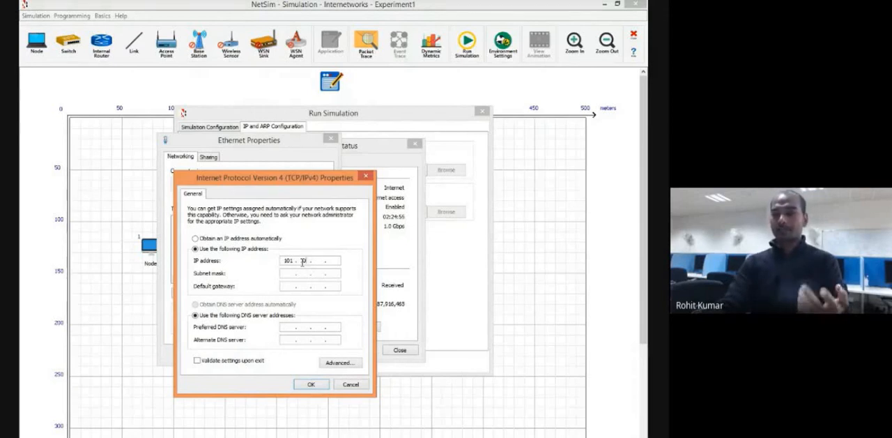
Set the IPv4 settings to obtain an IP address automatically, accept them, and close the Ethernet properties and status windows.
{"action": "left_click", "coordinate": [195, 239]}
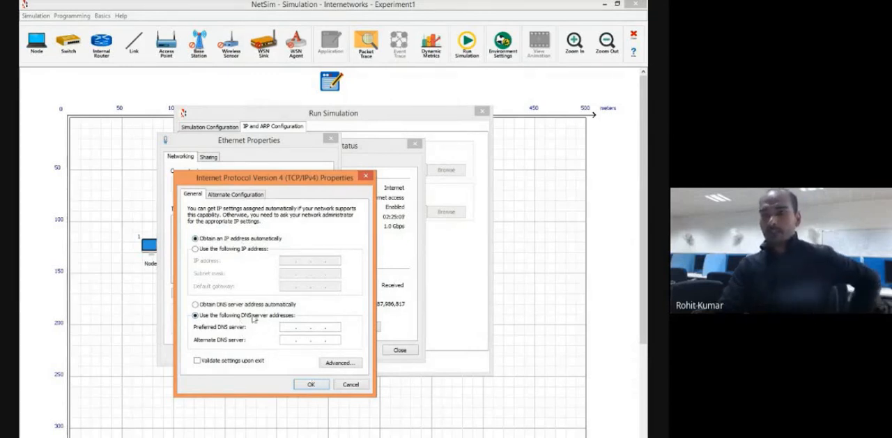
{"action": "left_click", "coordinate": [313, 387]}
{"action": "left_click", "coordinate": [278, 354]}
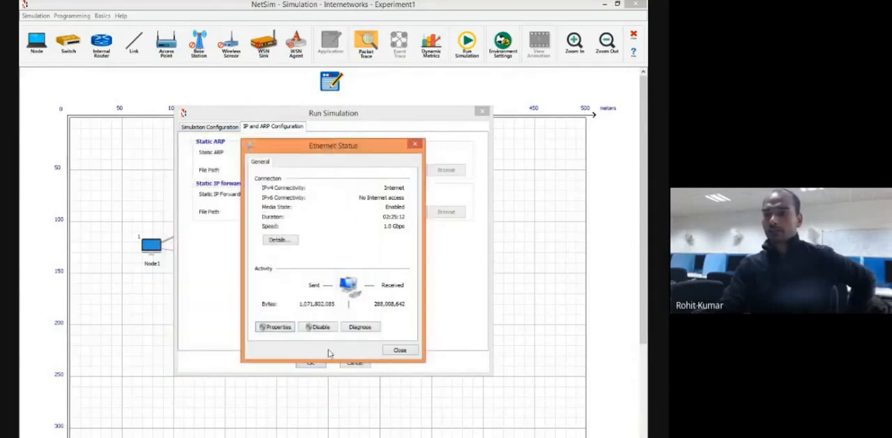
{"action": "left_click", "coordinate": [399, 350]}
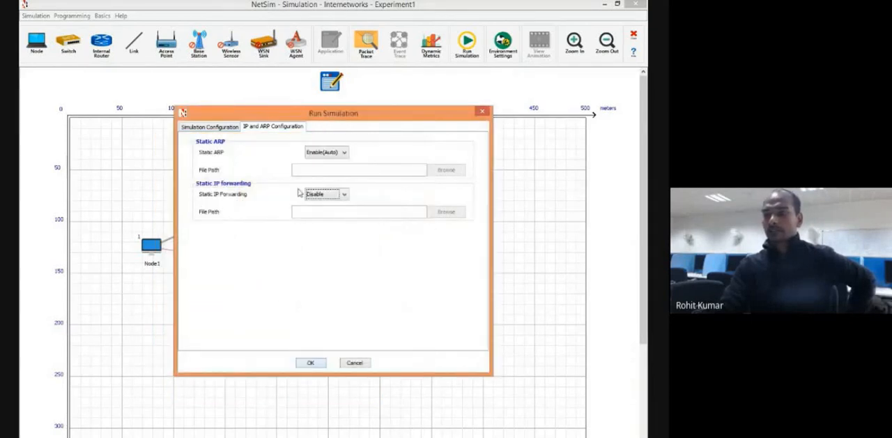
Set Static ARP to Disable, keep Static IP Forwarding at Disable, and run the simulation.
{"action": "left_click", "coordinate": [340, 152]}
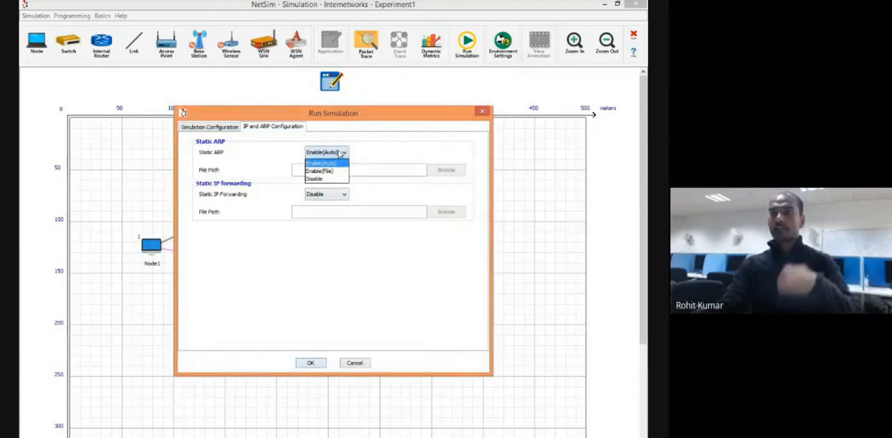
{"action": "left_click", "coordinate": [324, 179]}
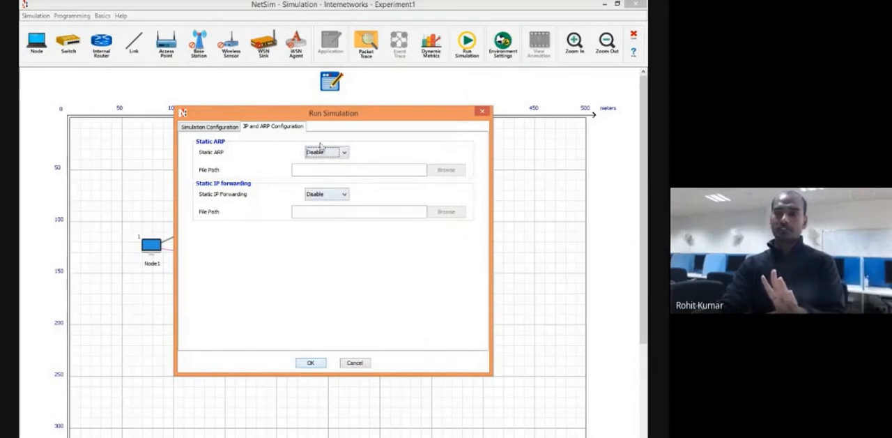
{"action": "left_click", "coordinate": [342, 155]}
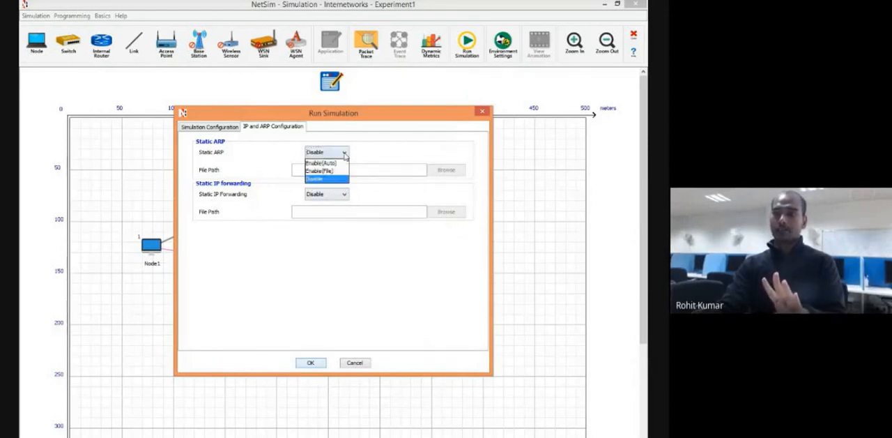
{"action": "left_click", "coordinate": [345, 156]}
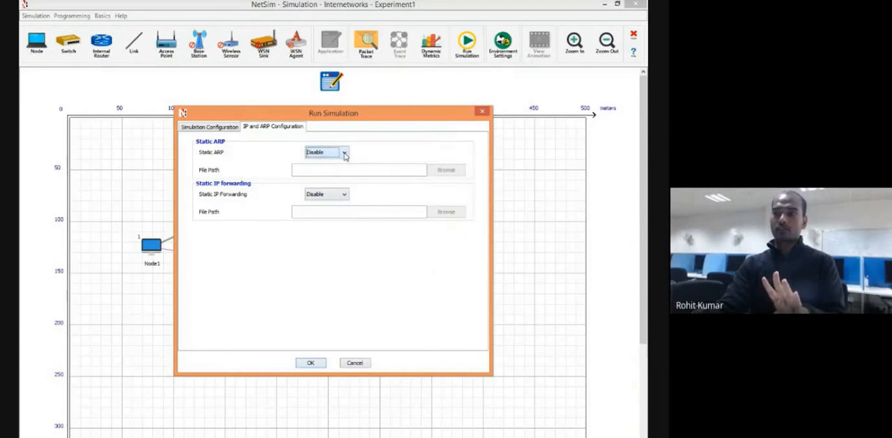
{"action": "left_click", "coordinate": [315, 363]}
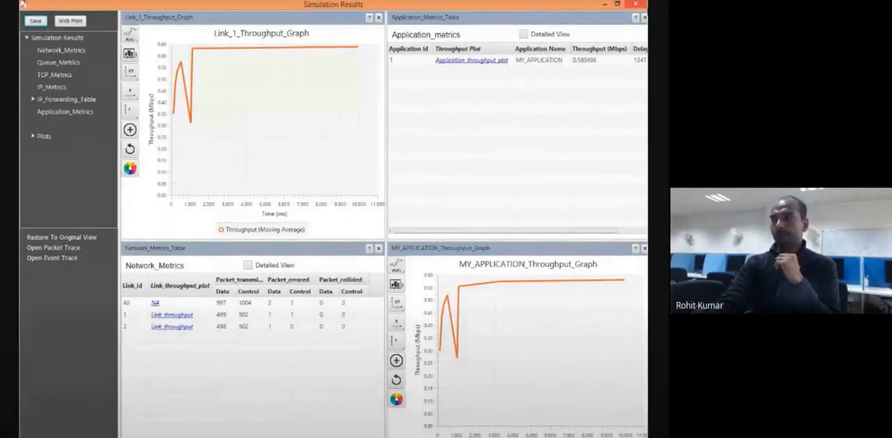
Close the simulation results and play the packet animation at the slowest speed, pausing at the ARP request before resuming.
{"action": "left_click", "coordinate": [636, 4]}
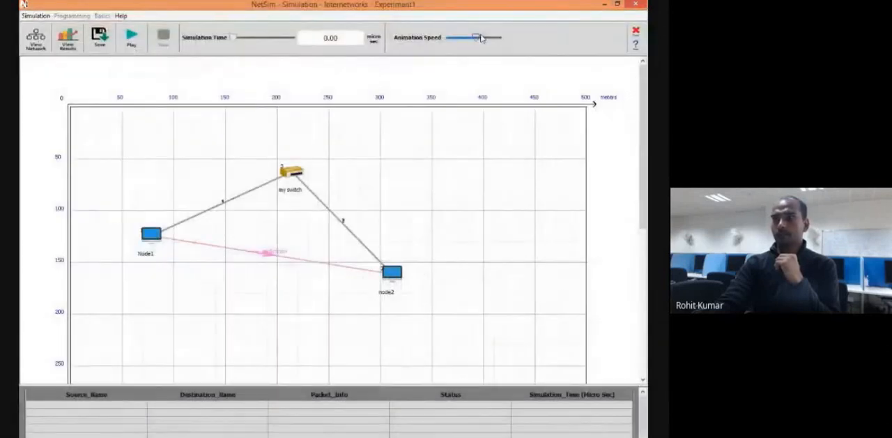
{"action": "left_click_drag", "start_coordinate": [475, 38], "coordinate": [447, 42]}
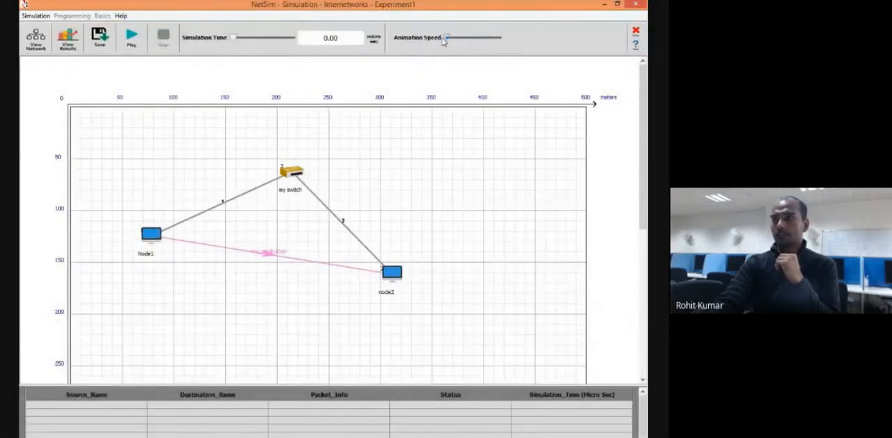
{"action": "left_click", "coordinate": [130, 35]}
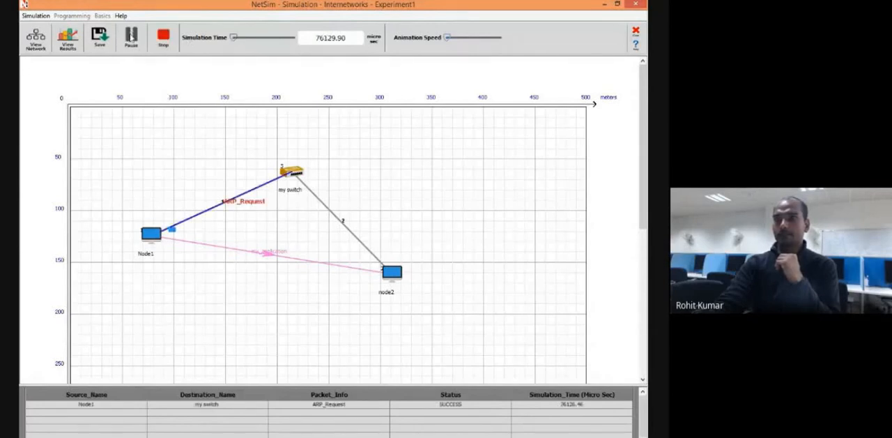
{"action": "left_click", "coordinate": [131, 35]}
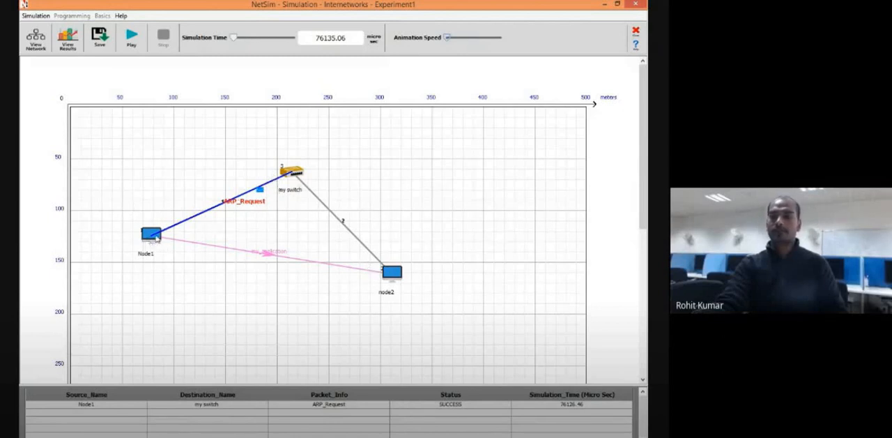
{"action": "left_click", "coordinate": [131, 38]}
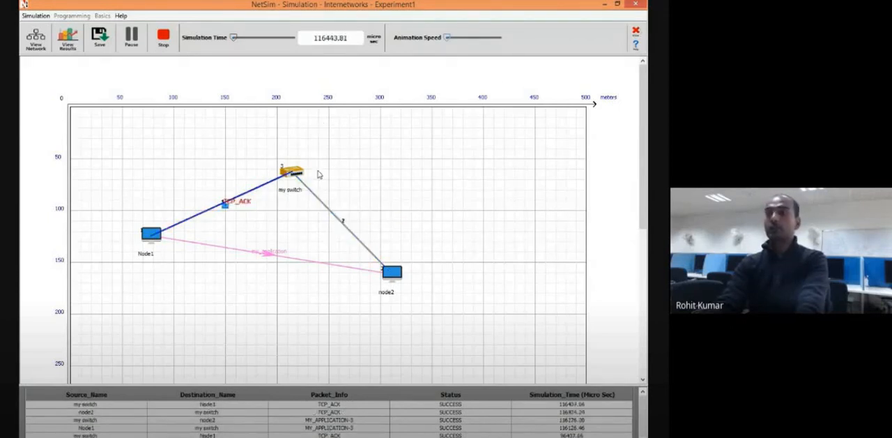
Close the experiment without saving it and create a new Internetworks simulation.
{"action": "left_click", "coordinate": [636, 32]}
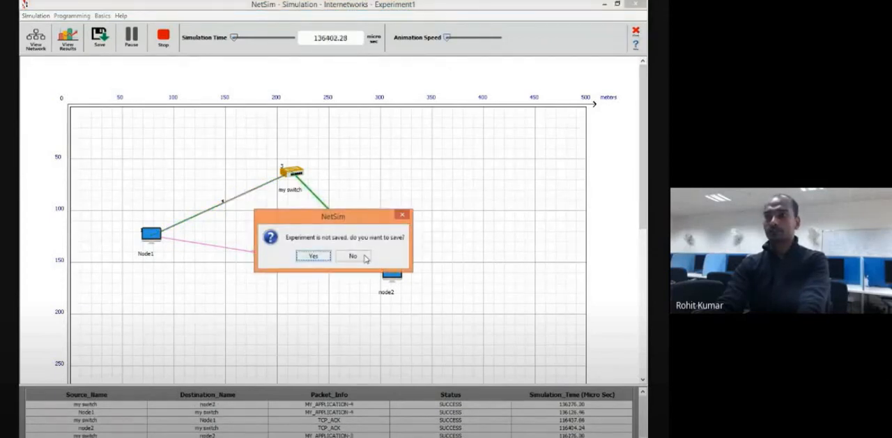
{"action": "left_click", "coordinate": [353, 257]}
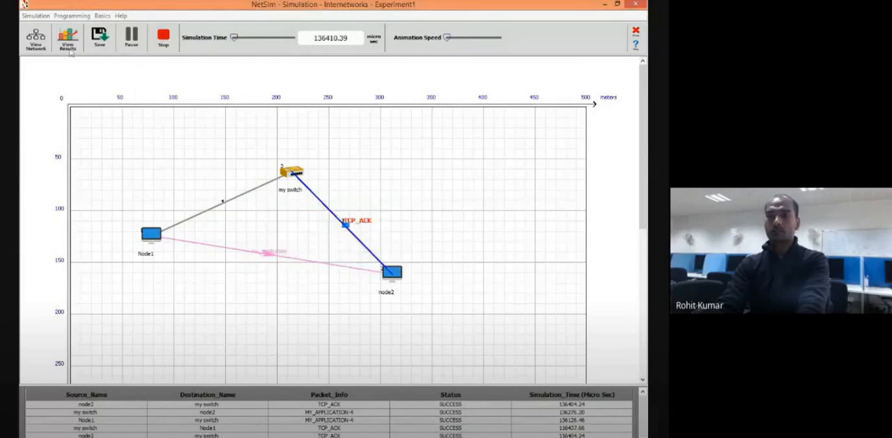
{"action": "left_click", "coordinate": [34, 17]}
{"action": "mouse_move", "coordinate": [39, 31]}
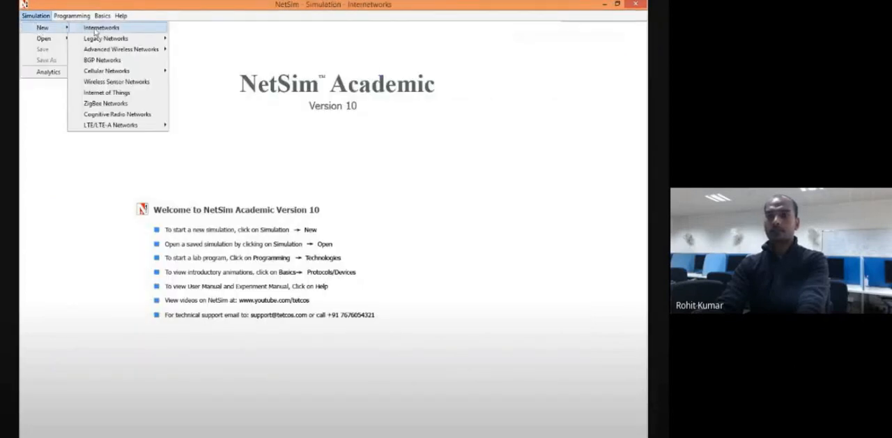
{"action": "left_click", "coordinate": [94, 31]}
Place an internal router near the upper middle of the environment grid.
{"action": "left_click", "coordinate": [101, 43]}
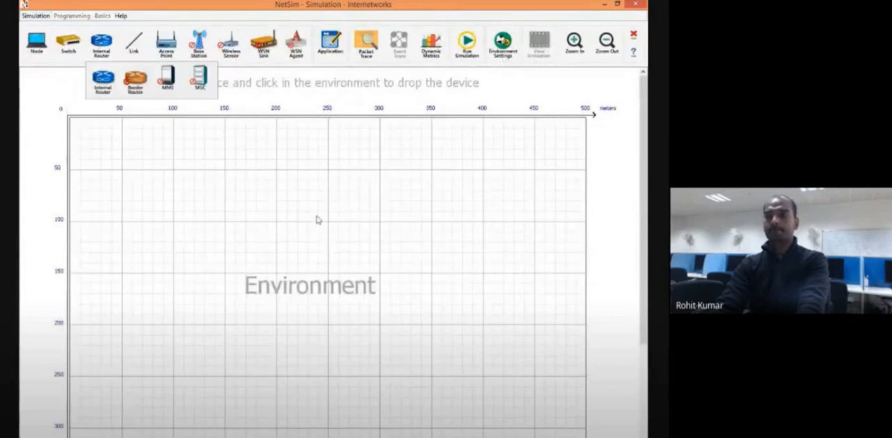
{"action": "left_click", "coordinate": [101, 44]}
{"action": "left_click", "coordinate": [102, 79]}
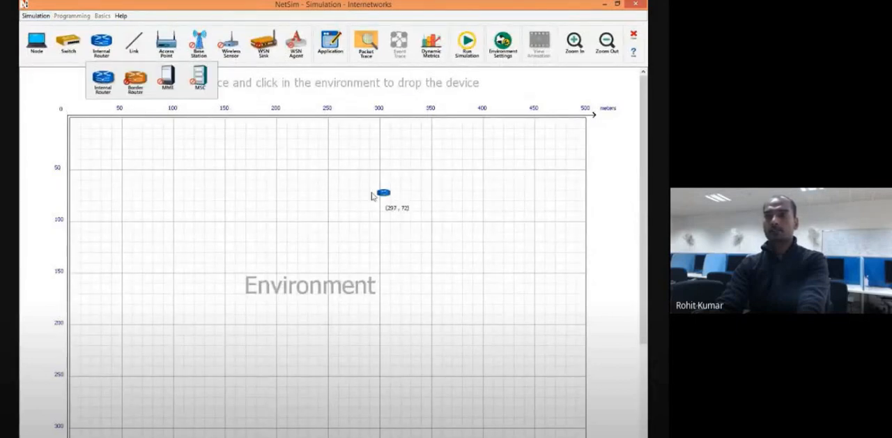
{"action": "left_click", "coordinate": [307, 186]}
Place two switches below the router, one on each side of it.
{"action": "left_click", "coordinate": [67, 43]}
{"action": "left_click", "coordinate": [70, 78]}
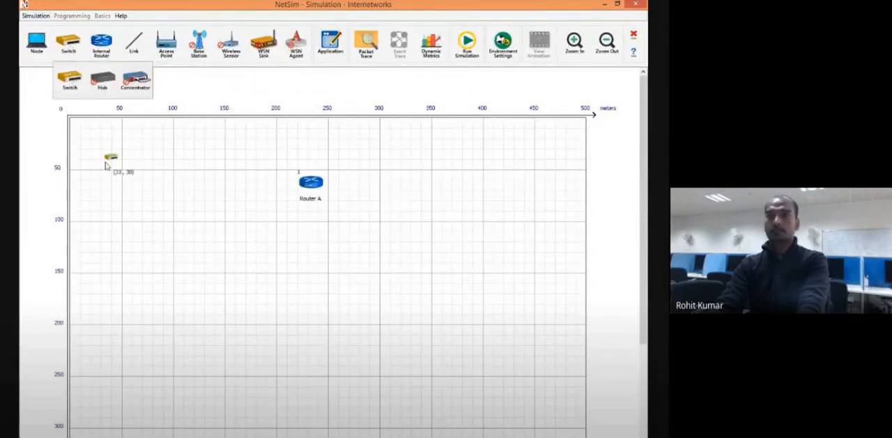
{"action": "left_click", "coordinate": [196, 251]}
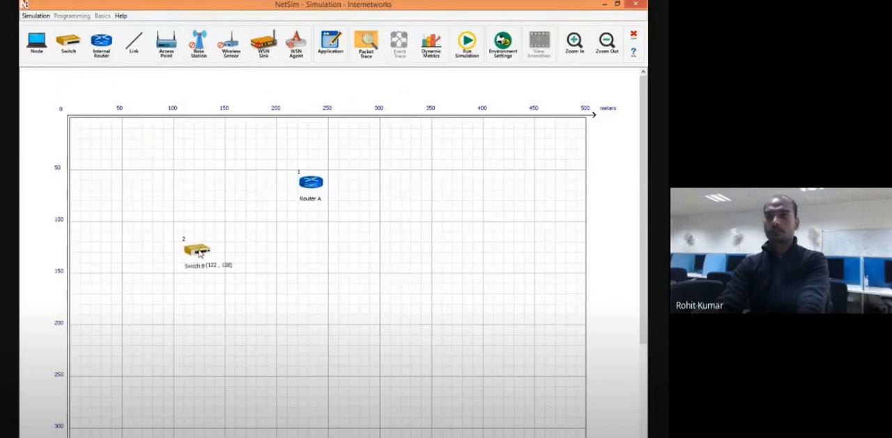
{"action": "left_click", "coordinate": [407, 270]}
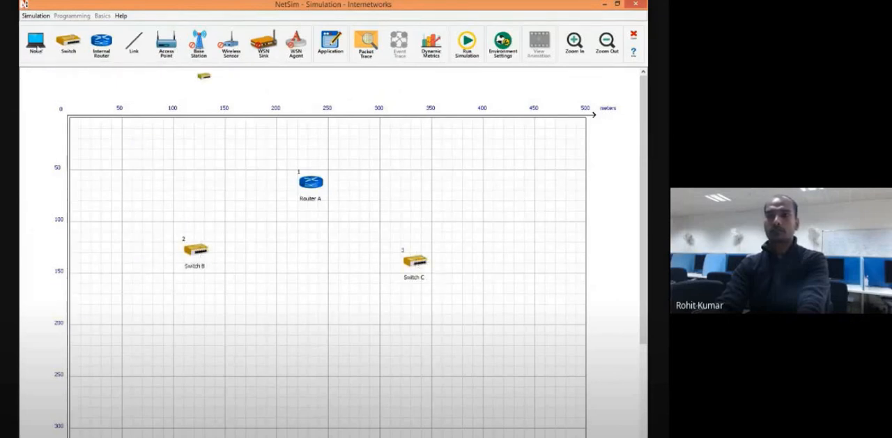
Place four wired nodes in a row below the switches, two under each switch.
{"action": "left_click", "coordinate": [34, 44]}
{"action": "left_click", "coordinate": [33, 91]}
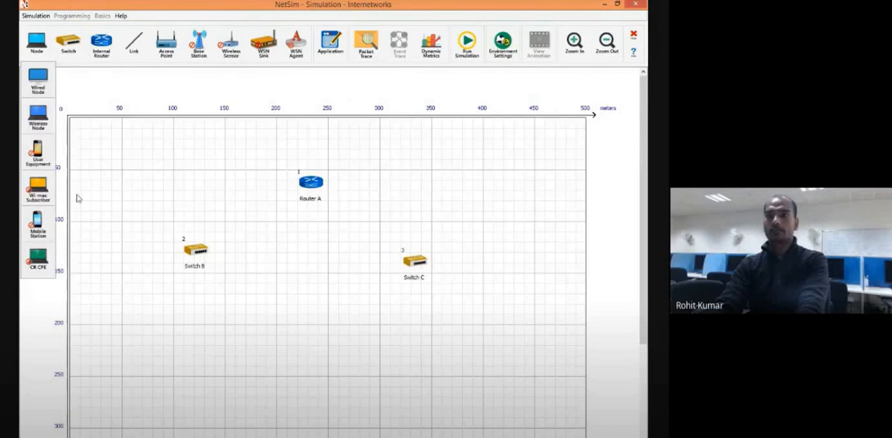
{"action": "left_click", "coordinate": [129, 338]}
{"action": "left_click", "coordinate": [228, 344]}
{"action": "left_click", "coordinate": [370, 346]}
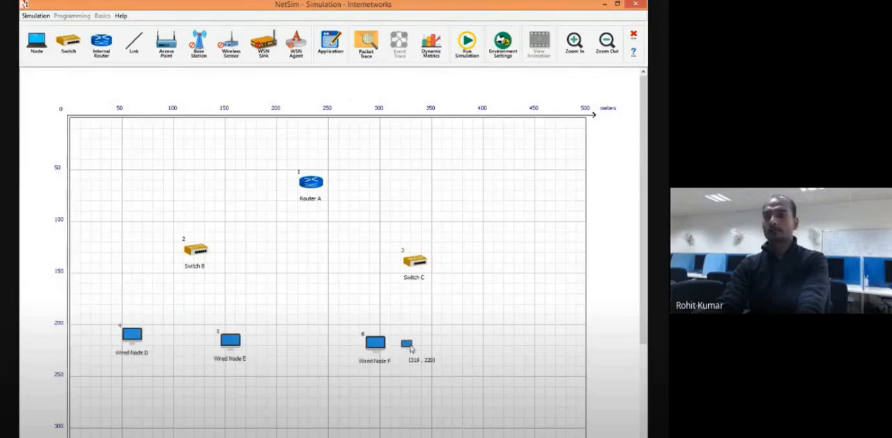
{"action": "left_click", "coordinate": [486, 351]}
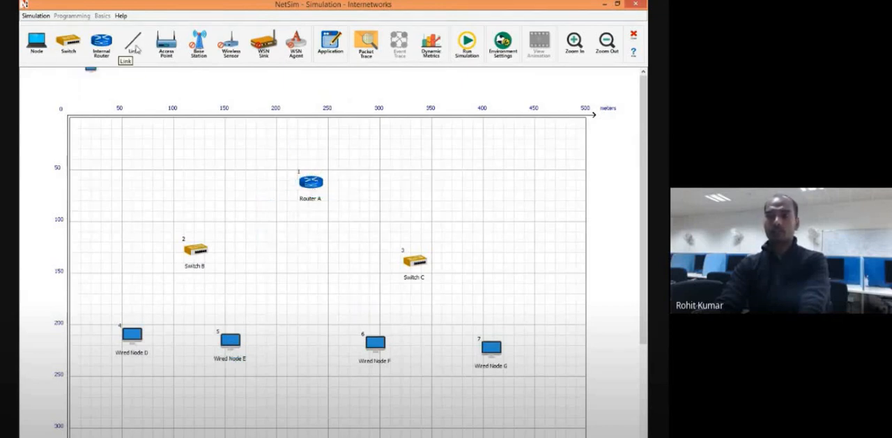
Connect Wired Node D and Wired Node E to Switch B with wired links.
{"action": "left_click", "coordinate": [134, 42]}
{"action": "left_click", "coordinate": [135, 79]}
{"action": "left_click", "coordinate": [132, 335]}
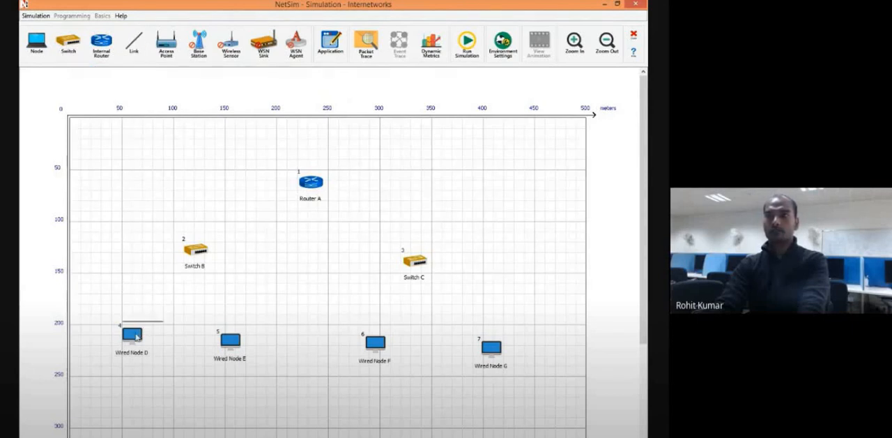
{"action": "left_click", "coordinate": [199, 253]}
{"action": "left_click", "coordinate": [200, 255]}
{"action": "left_click", "coordinate": [230, 340]}
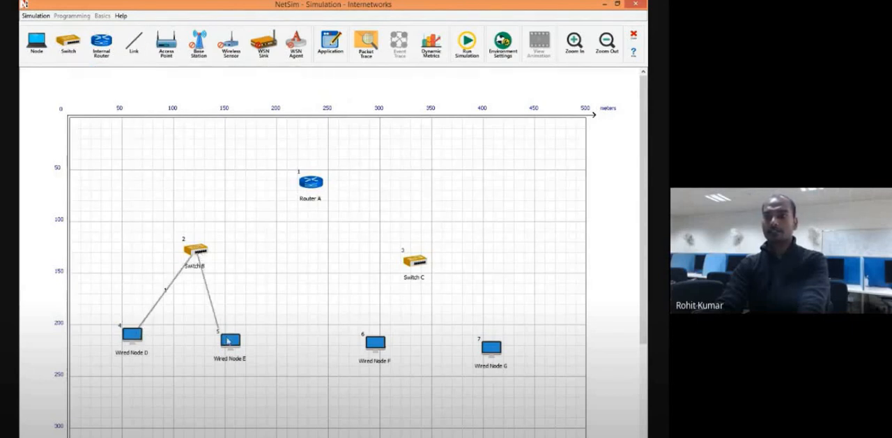
Link Router A to both Switch B and Switch C.
{"action": "left_click", "coordinate": [197, 251]}
{"action": "left_click", "coordinate": [310, 182]}
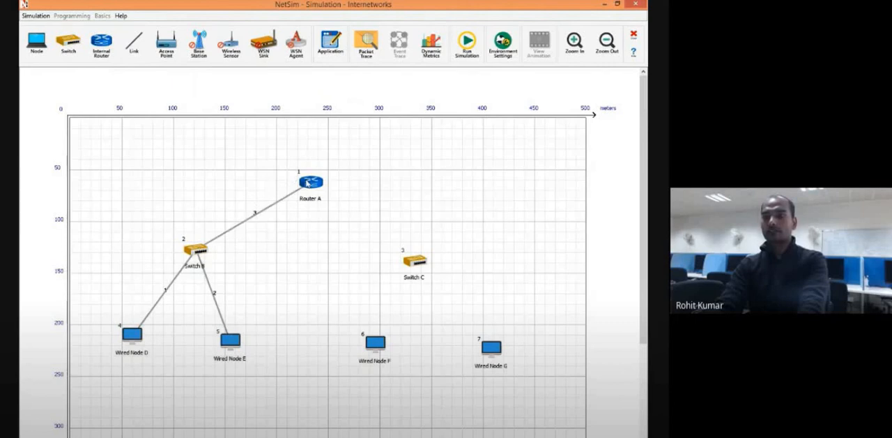
{"action": "left_click", "coordinate": [308, 184]}
{"action": "left_click", "coordinate": [412, 259]}
Link Switch C to Wired Node F and Wired Node G.
{"action": "left_click", "coordinate": [413, 264]}
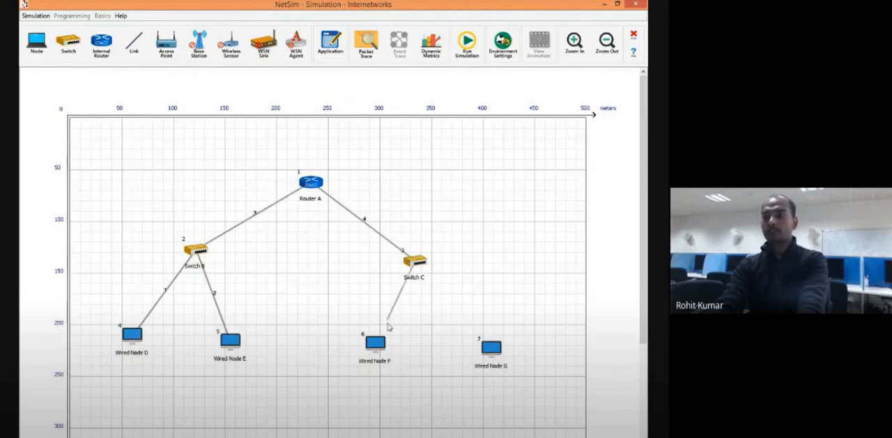
{"action": "left_click", "coordinate": [377, 342]}
{"action": "left_click", "coordinate": [413, 269]}
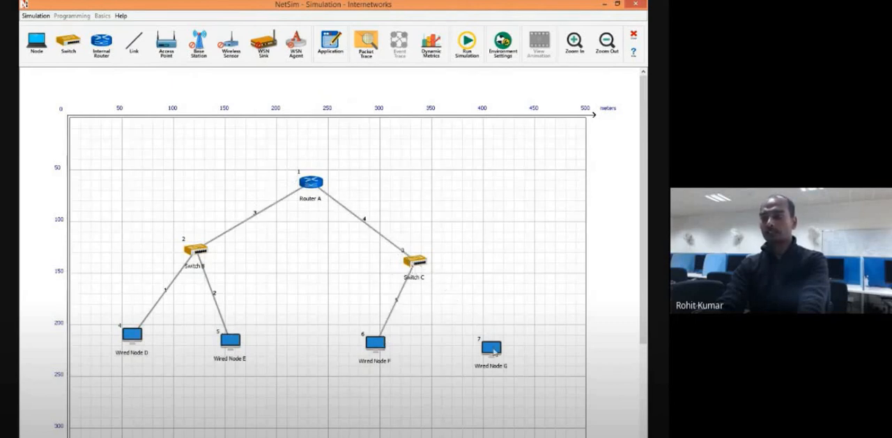
{"action": "left_click", "coordinate": [491, 347]}
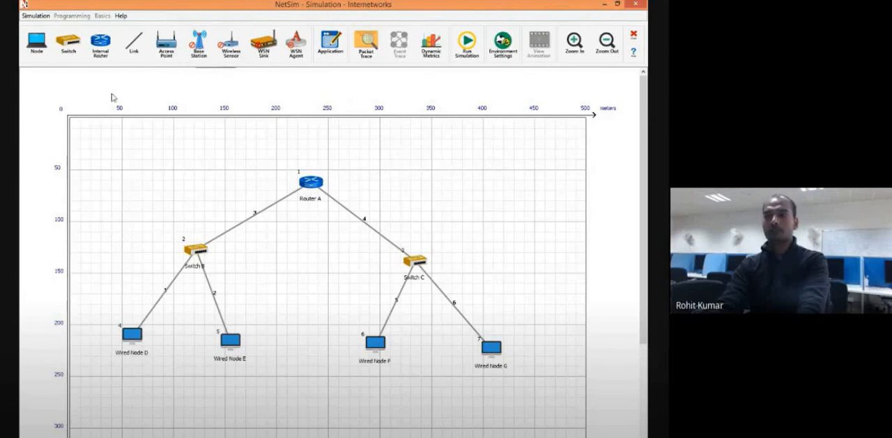
Review the properties of the wired link between Wired Node D and Switch B.
{"action": "right_click", "coordinate": [132, 339]}
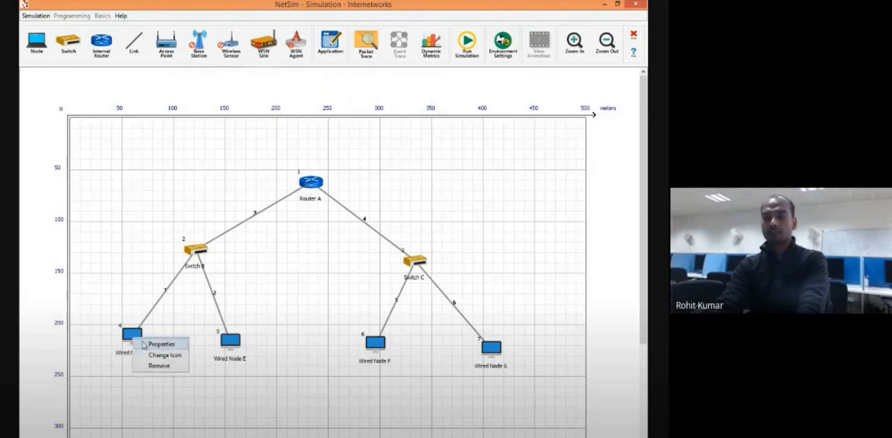
{"action": "left_click", "coordinate": [167, 281]}
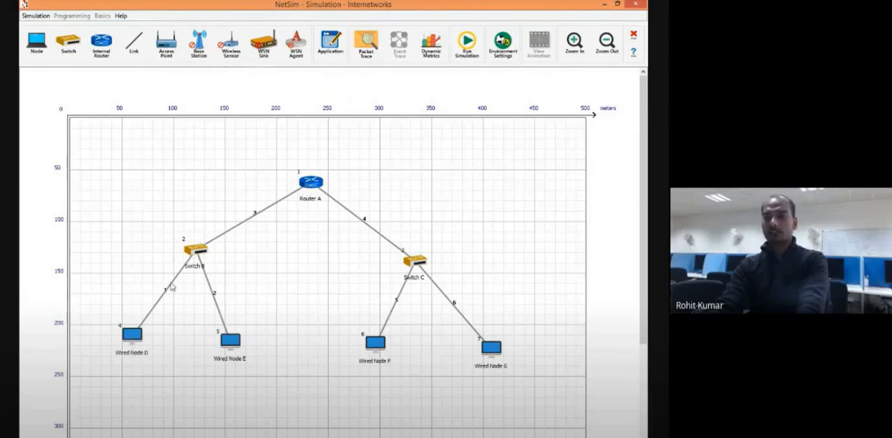
{"action": "right_click", "coordinate": [172, 287]}
{"action": "left_click", "coordinate": [178, 289]}
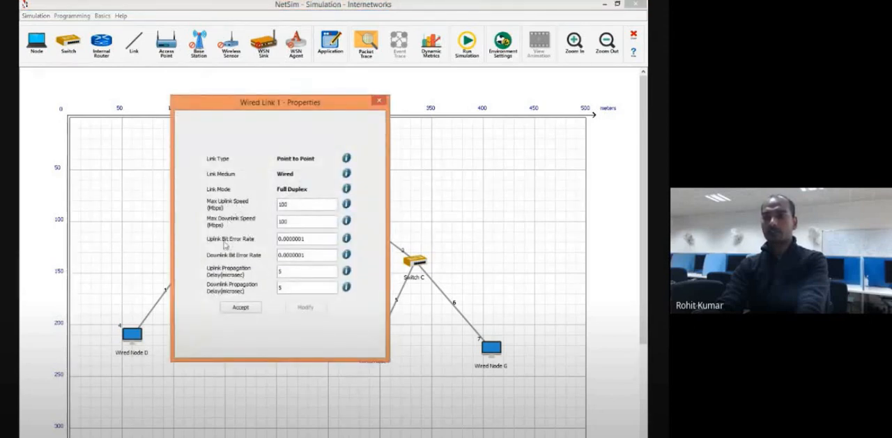
{"action": "left_click", "coordinate": [239, 307]}
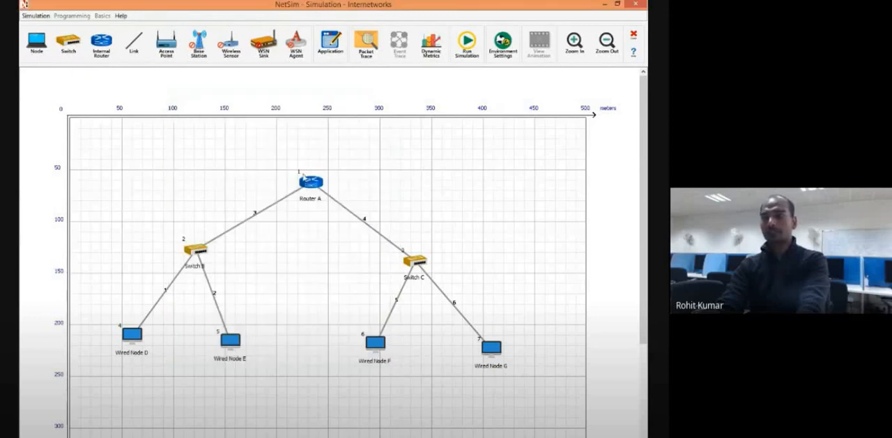
Add a traffic application above the network grid and set its application type to CBR.
{"action": "left_click", "coordinate": [331, 42]}
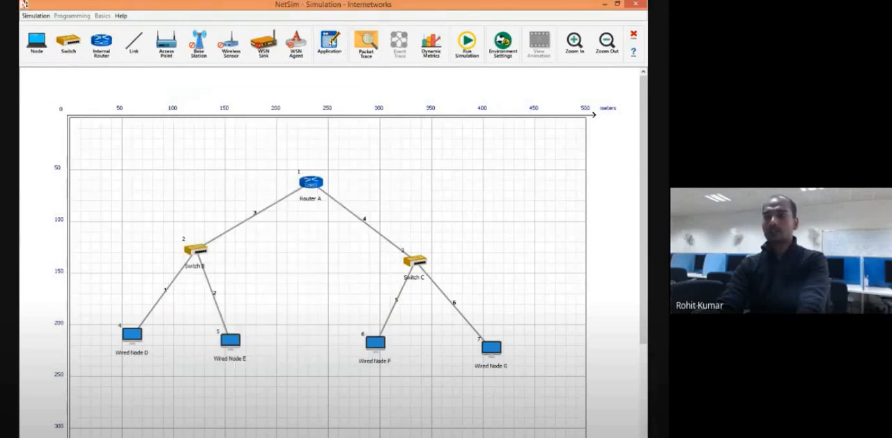
{"action": "right_click", "coordinate": [326, 87]}
{"action": "left_click", "coordinate": [352, 92]}
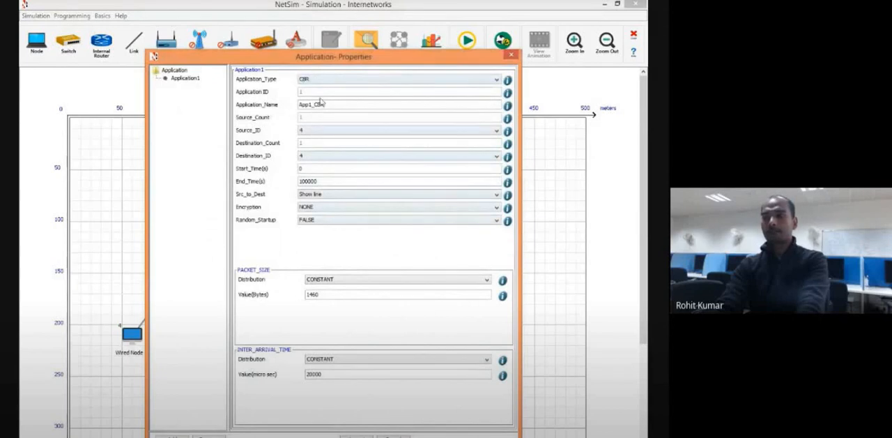
{"action": "left_click", "coordinate": [321, 80]}
{"action": "left_click", "coordinate": [321, 94]}
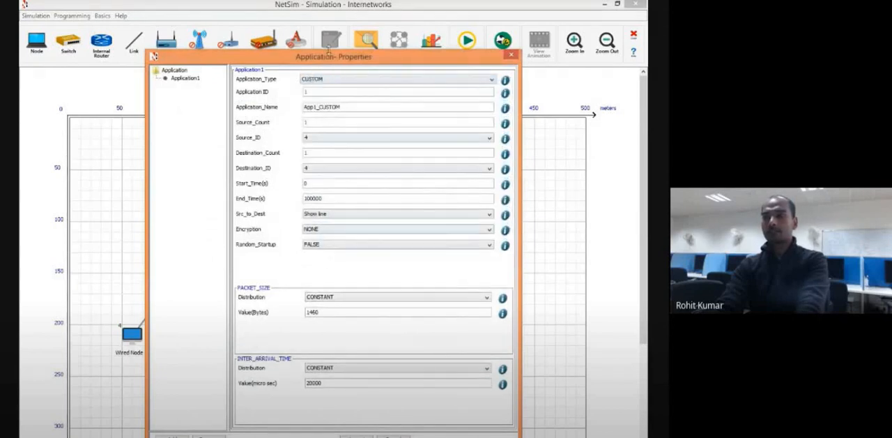
{"action": "left_click", "coordinate": [339, 81]}
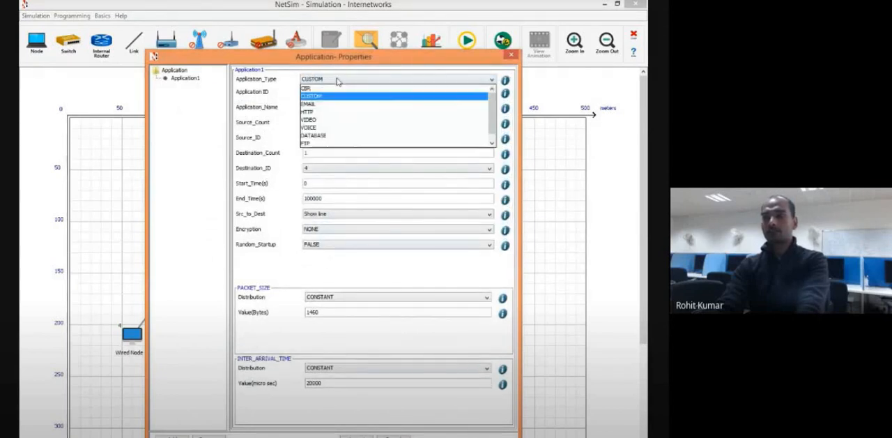
{"action": "left_click", "coordinate": [328, 89]}
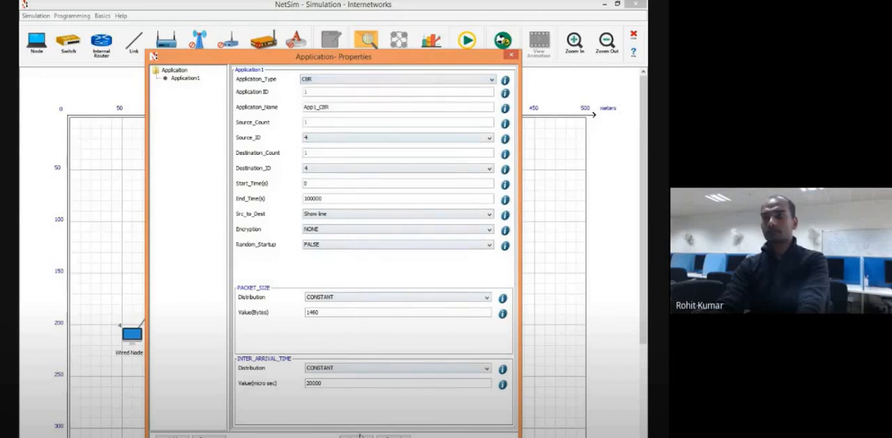
Set the CBR application's destination ID to 7, with node 4 as source, and accept the settings.
{"action": "left_click", "coordinate": [356, 436]}
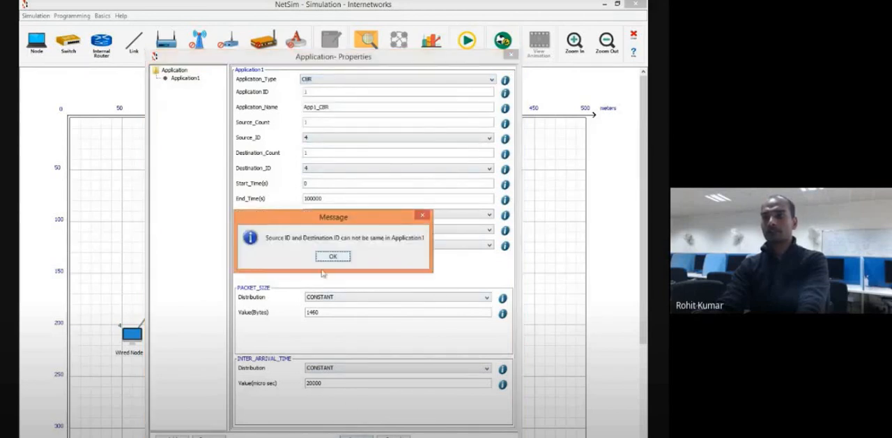
{"action": "left_click", "coordinate": [327, 258]}
{"action": "left_click", "coordinate": [329, 171]}
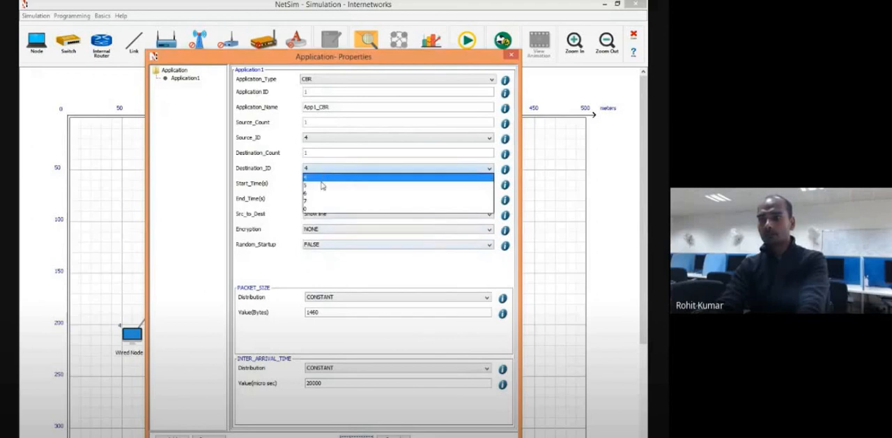
{"action": "left_click", "coordinate": [321, 196]}
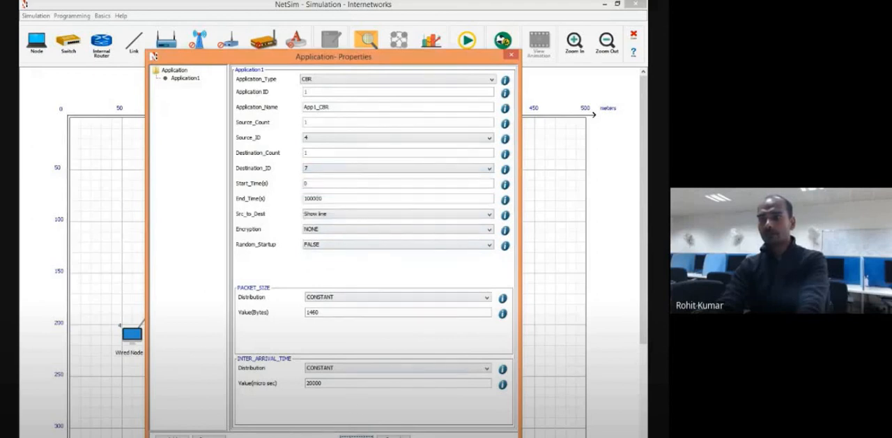
{"action": "left_click", "coordinate": [356, 436]}
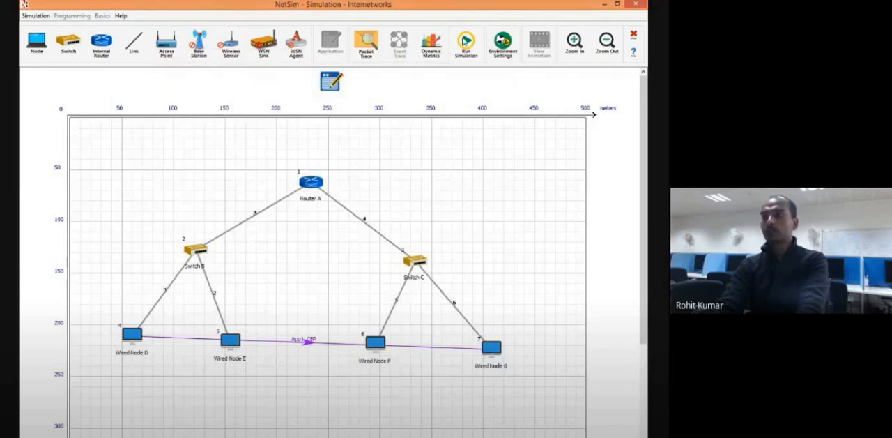
Disable Static ARP in the simulation's IP and ARP configuration and start the simulation.
{"action": "left_click", "coordinate": [466, 42]}
{"action": "left_click", "coordinate": [275, 128]}
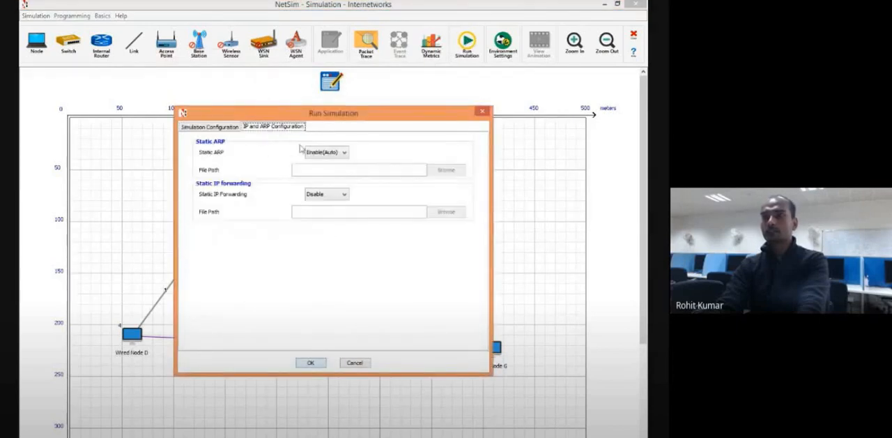
{"action": "left_click", "coordinate": [310, 152]}
{"action": "left_click", "coordinate": [320, 181]}
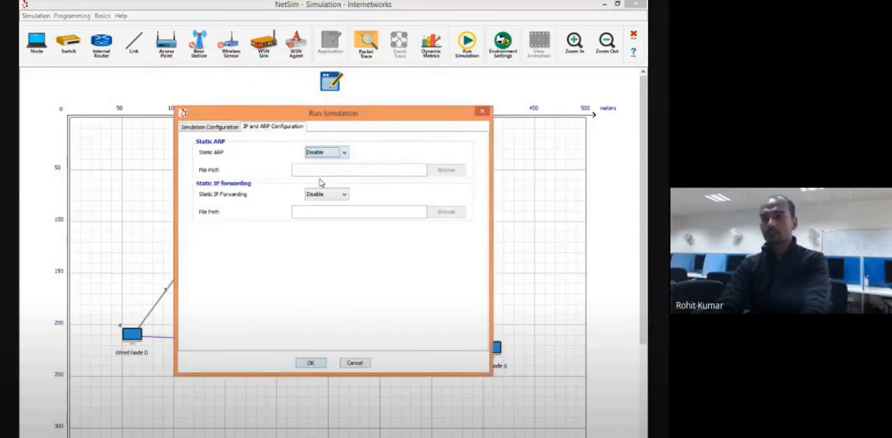
{"action": "left_click", "coordinate": [318, 363]}
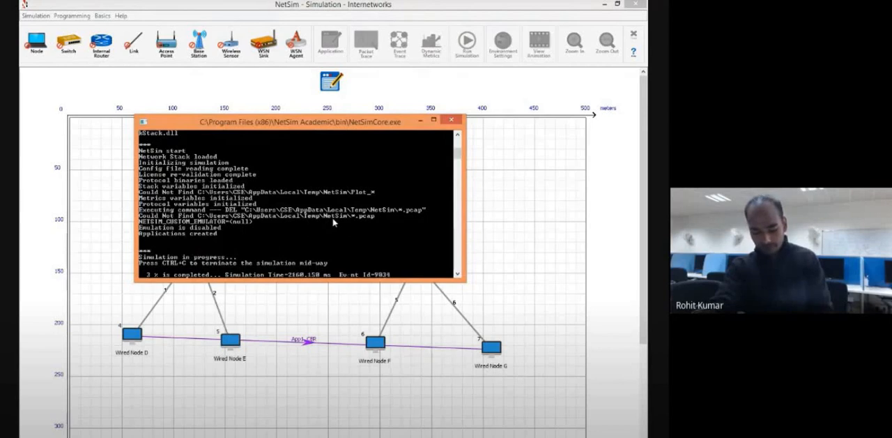
Terminate the simulation midway and return to editing the network without saving the experiment.
{"action": "key", "text": "ctrl+c"}
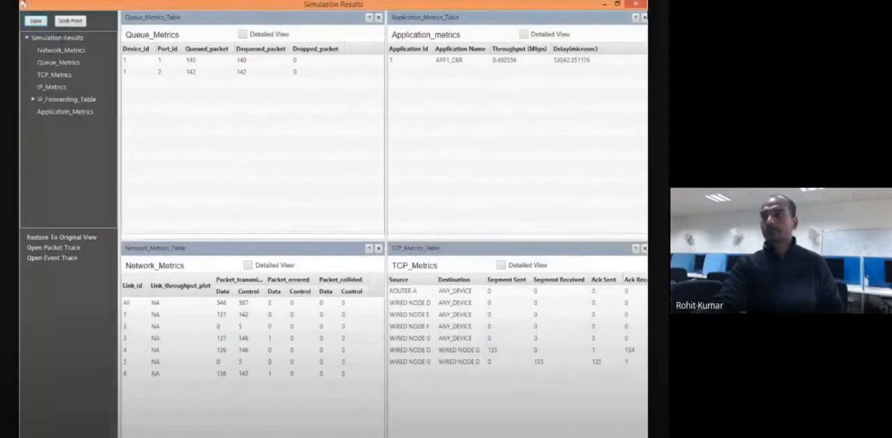
{"action": "left_click", "coordinate": [637, 4]}
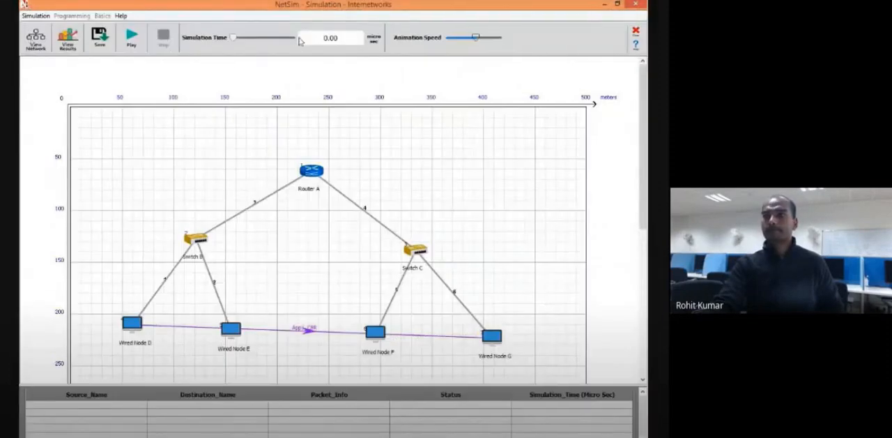
{"action": "left_click", "coordinate": [502, 43]}
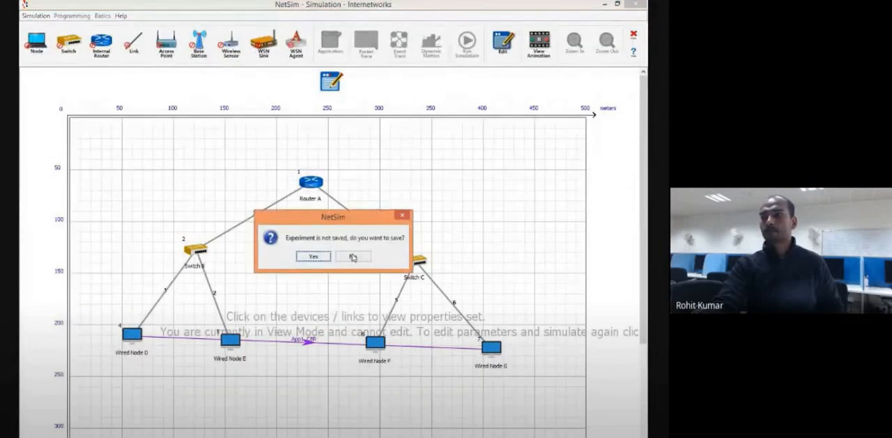
{"action": "left_click", "coordinate": [353, 257]}
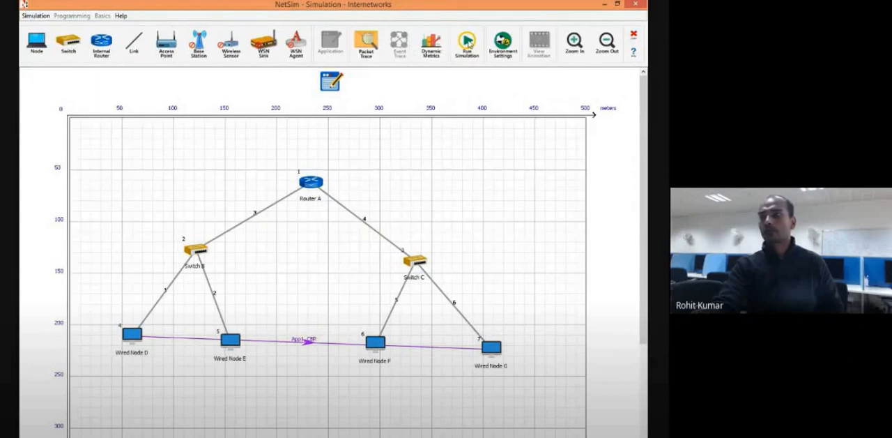
Run the simulation for 10 seconds with Static ARP disabled and close the results window.
{"action": "left_click", "coordinate": [467, 43]}
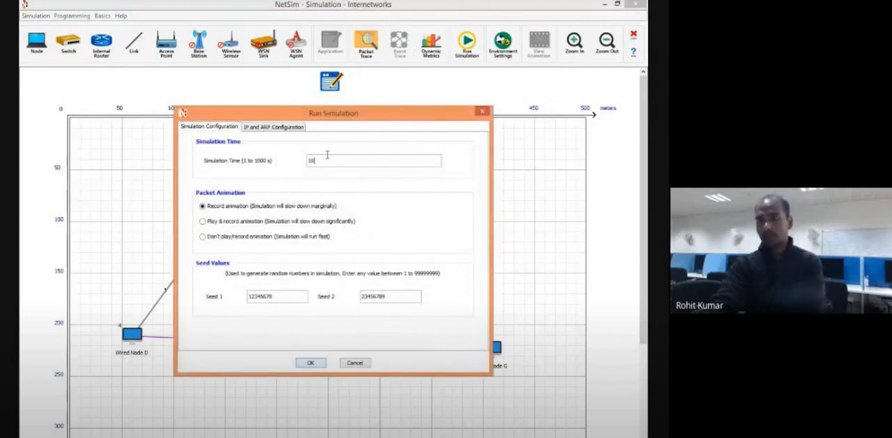
{"action": "left_click", "coordinate": [281, 128]}
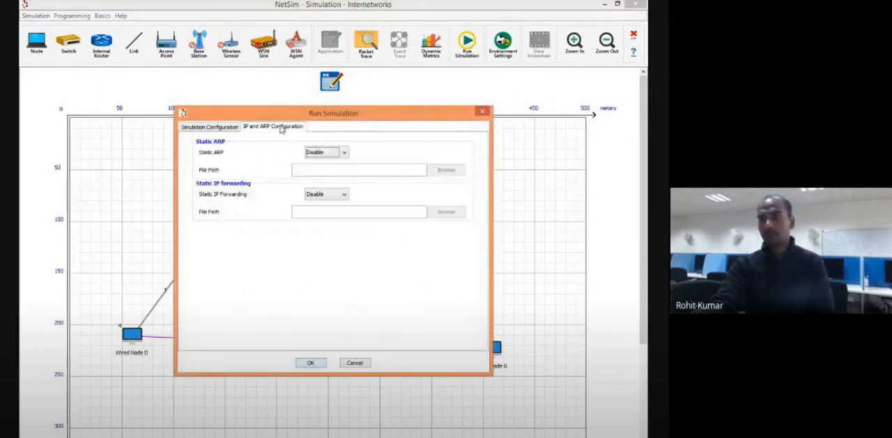
{"action": "left_click", "coordinate": [311, 363]}
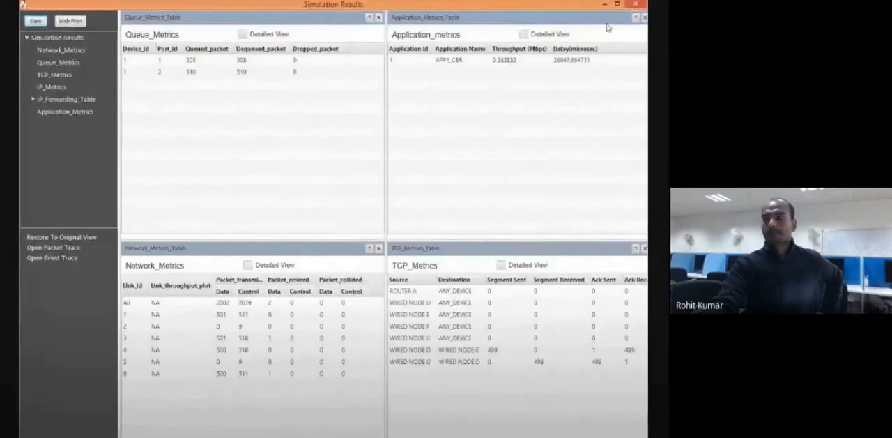
{"action": "left_click", "coordinate": [636, 5]}
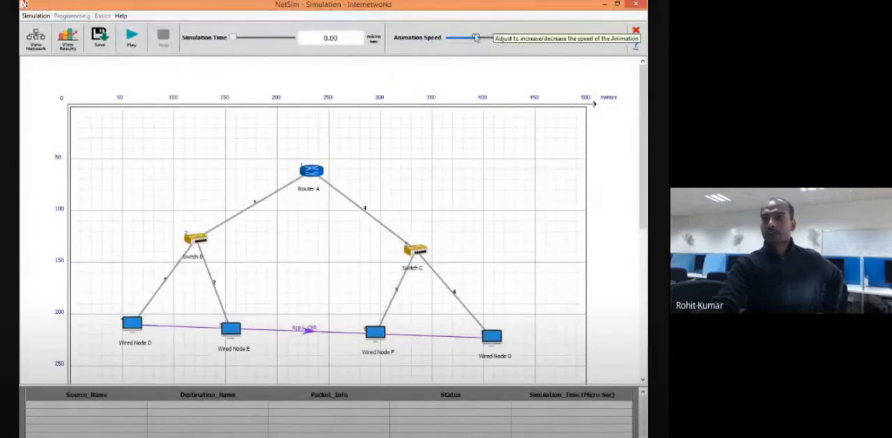
Play the packet animation at minimum speed and pause it after the ARP exchange between Wired Node D and Router A.
{"action": "left_click_drag", "start_coordinate": [476, 37], "coordinate": [450, 38]}
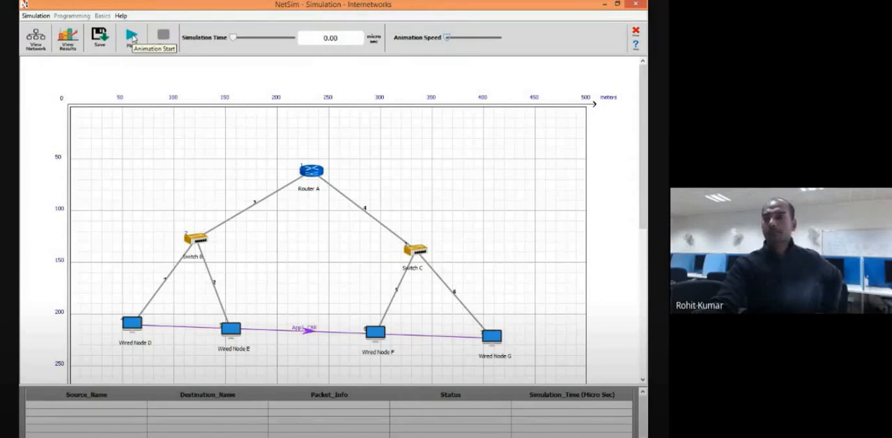
{"action": "left_click", "coordinate": [130, 37]}
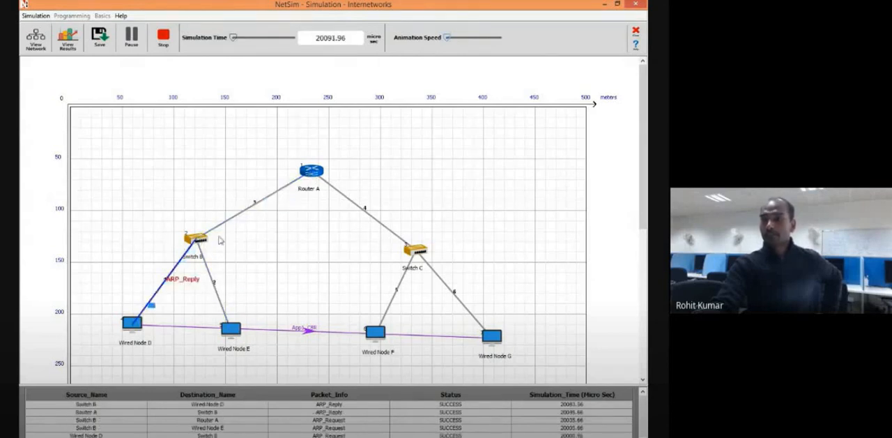
{"action": "left_click", "coordinate": [131, 36]}
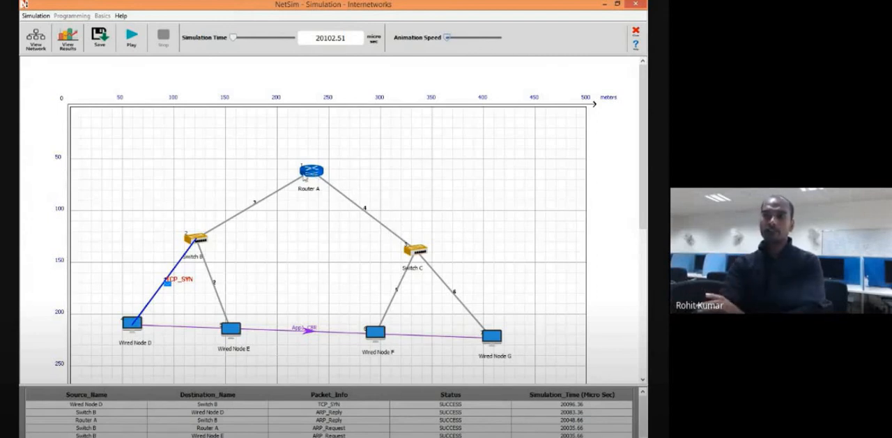
Resume the packet animation, pausing to examine the ARP exchange between Router A and Wired Node G and the subsequent TCP traffic.
{"action": "left_click", "coordinate": [131, 38]}
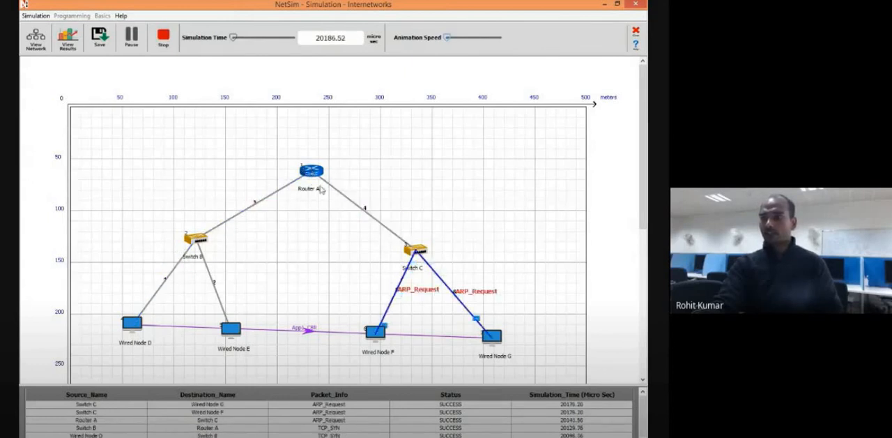
{"action": "left_click", "coordinate": [131, 36]}
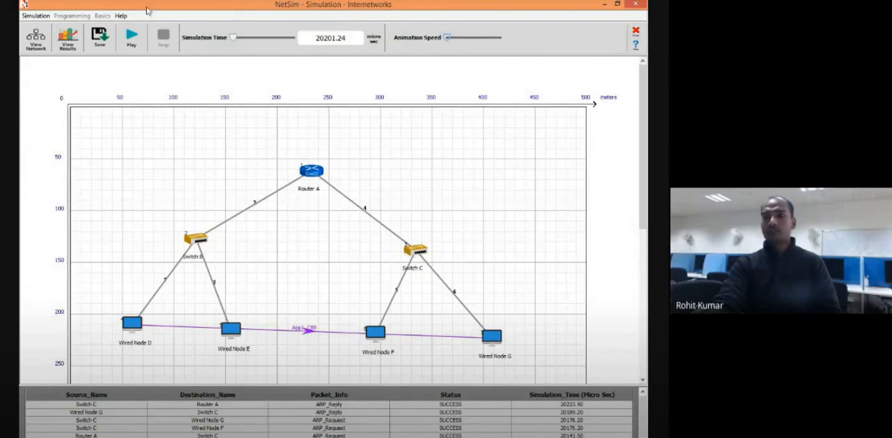
{"action": "left_click", "coordinate": [130, 36]}
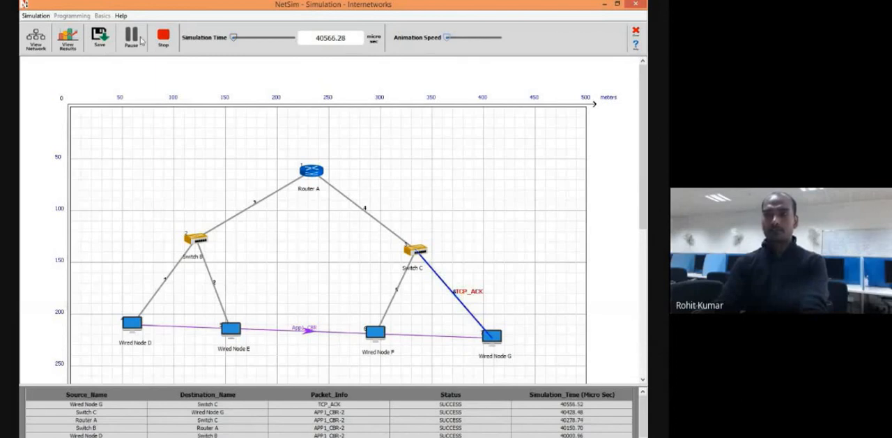
{"action": "left_click", "coordinate": [132, 39]}
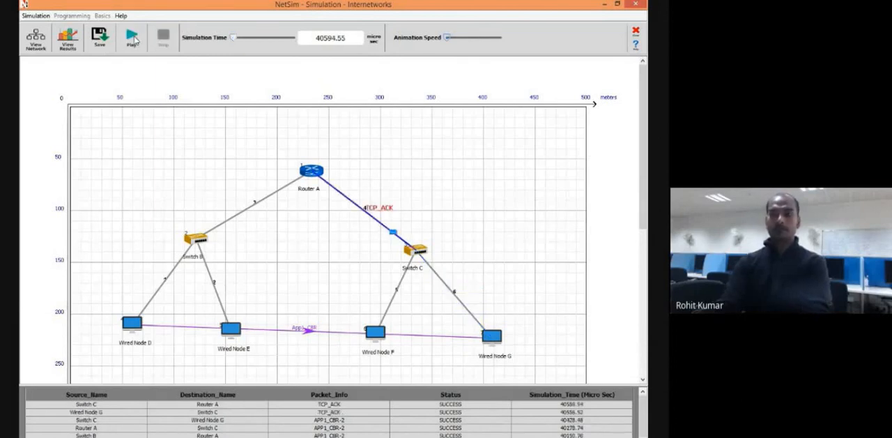